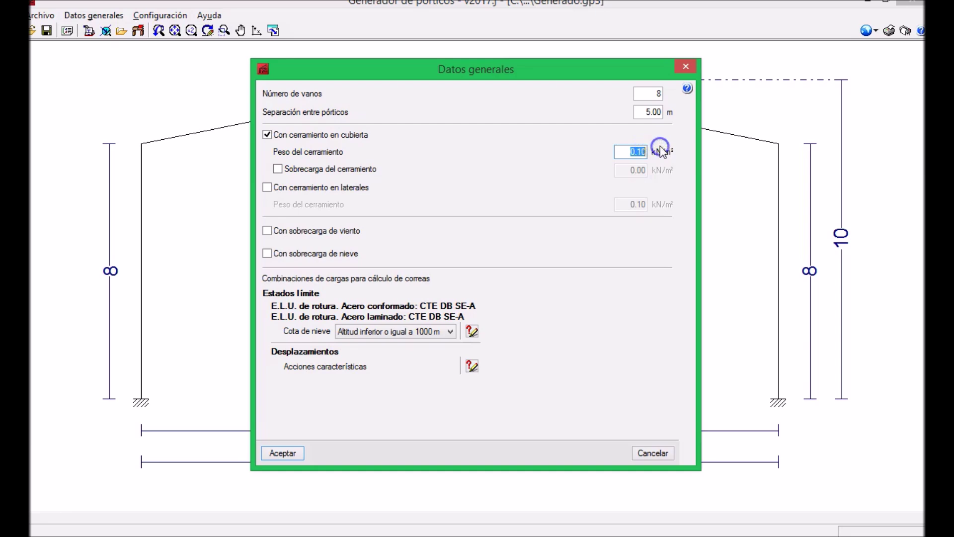
- Set the roof cladding weight to 0.24 kN/m² and enable a cladding live load of 0.4 kN/m²
type("0.24")
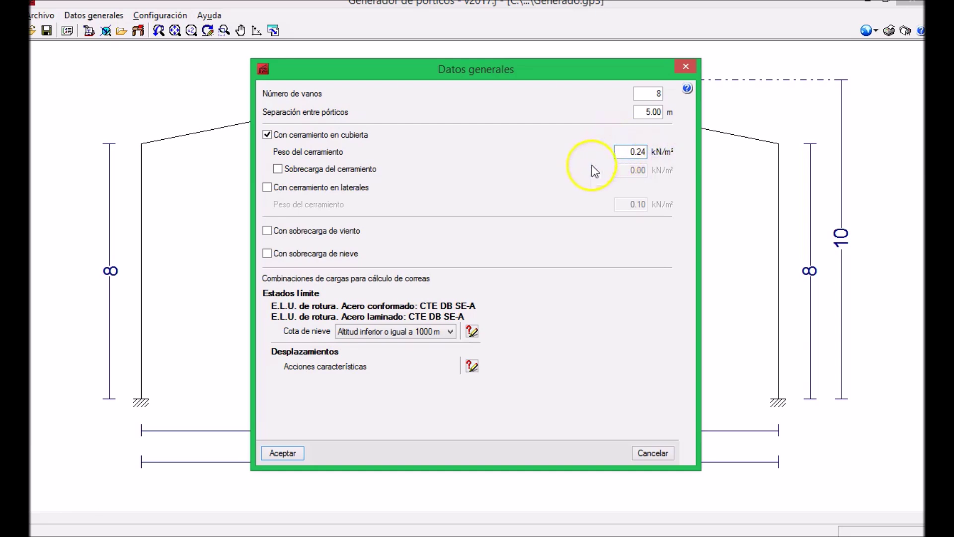
left_click(315, 169)
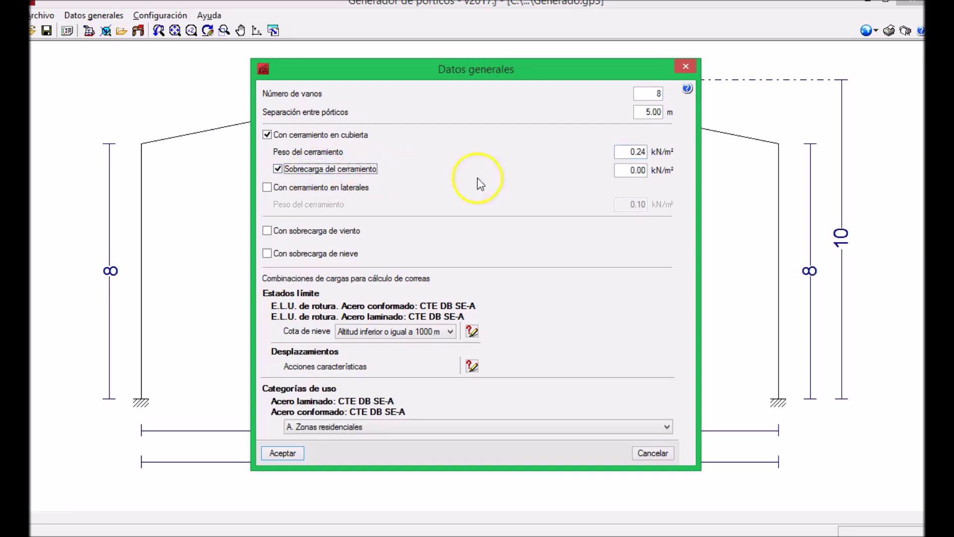
double_click(638, 170)
type("0.4")
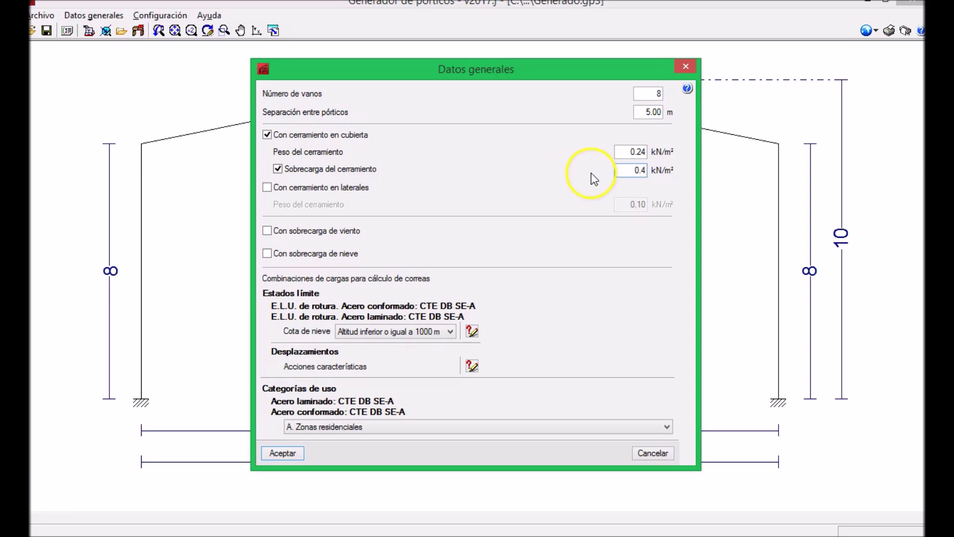
- Enable side cladding and set its weight to 0 kN/m²
left_click(267, 189)
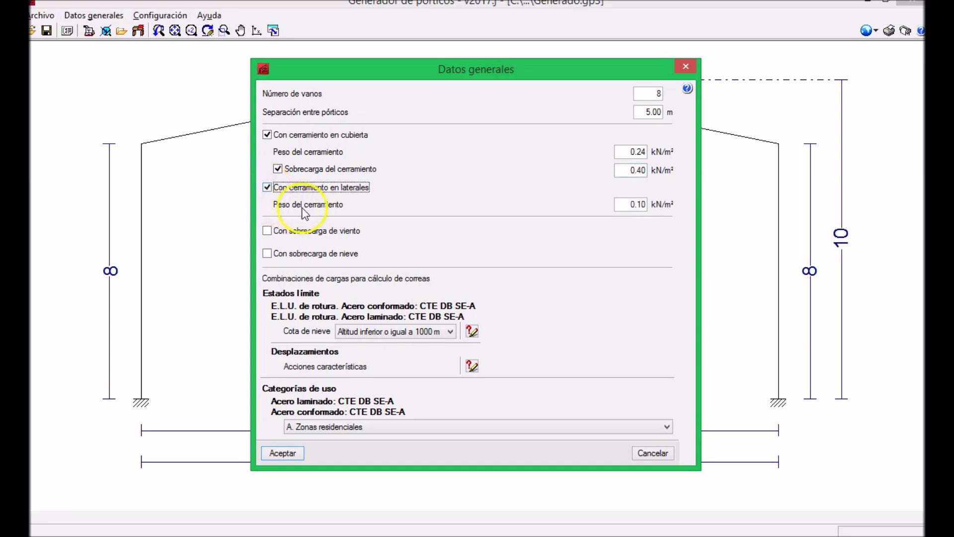
left_click(632, 205)
double_click(632, 205)
type("0")
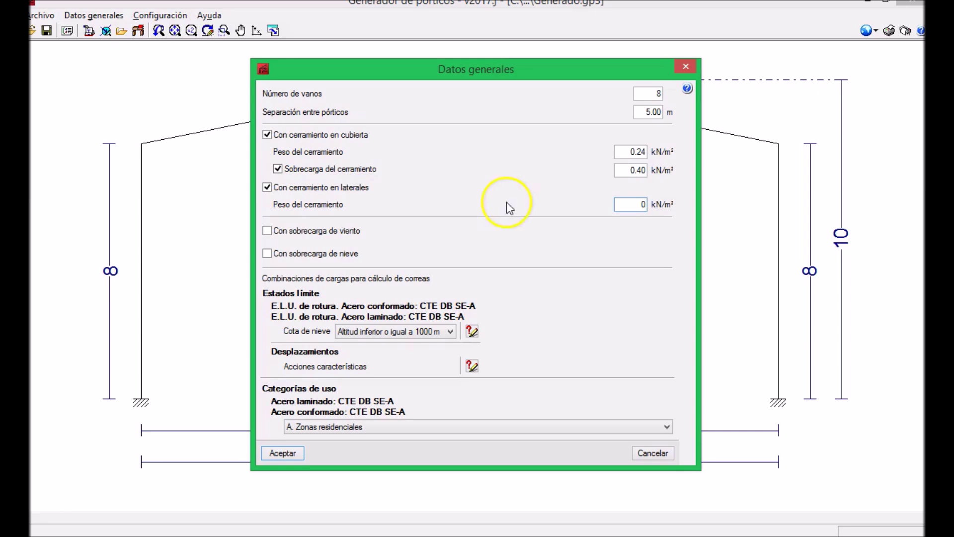
- Enable the wind load, consult the wind map of Spain, and set wind zone B (27 m/s) with roughness grade IV
left_click(268, 232)
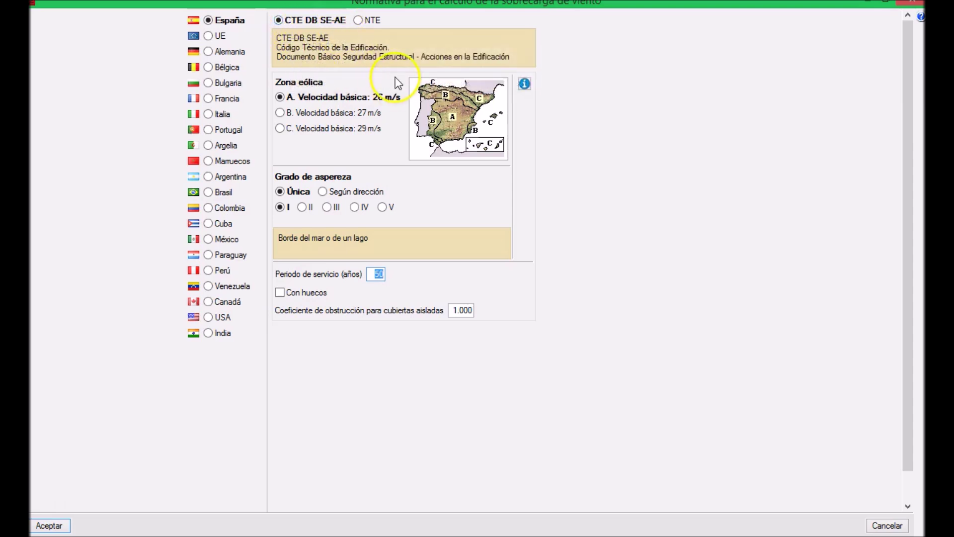
left_click(457, 116)
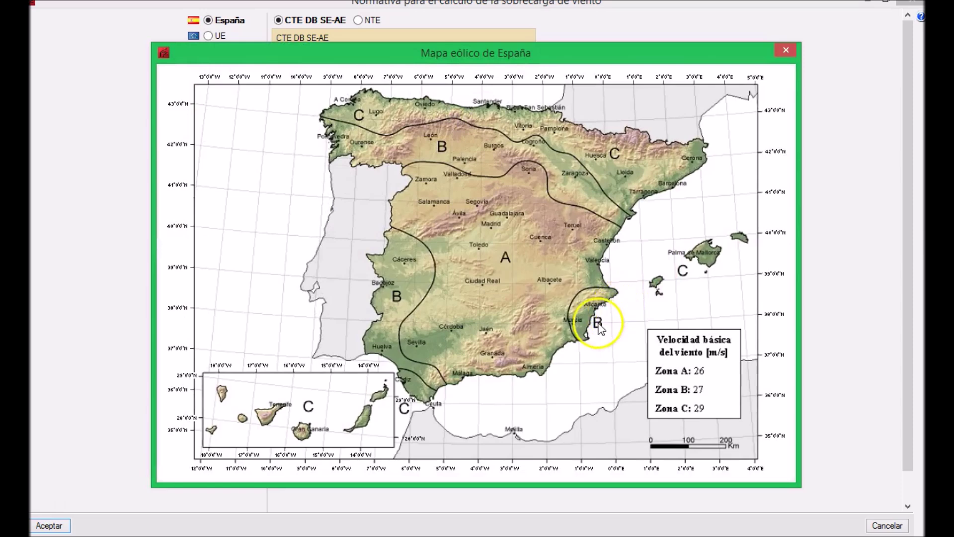
left_click(786, 50)
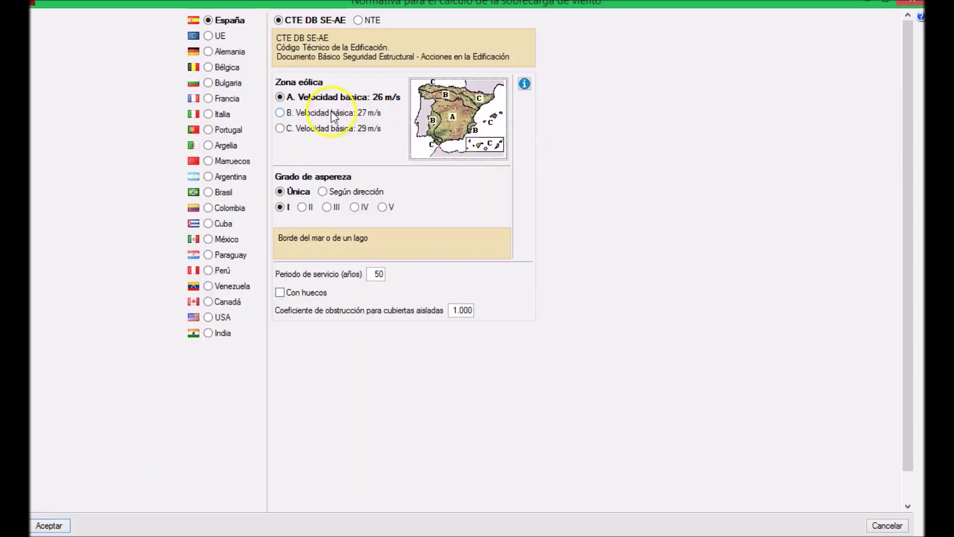
left_click(330, 112)
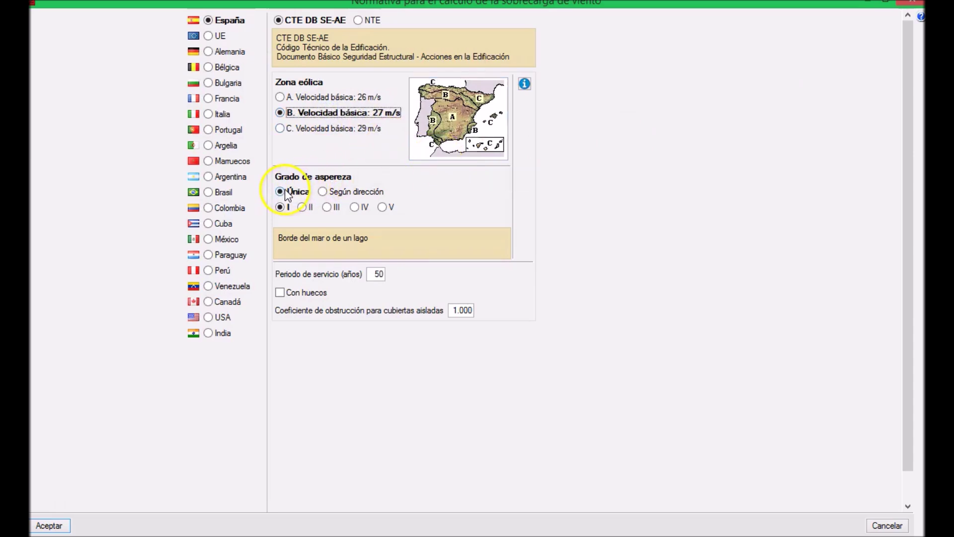
left_click(355, 207)
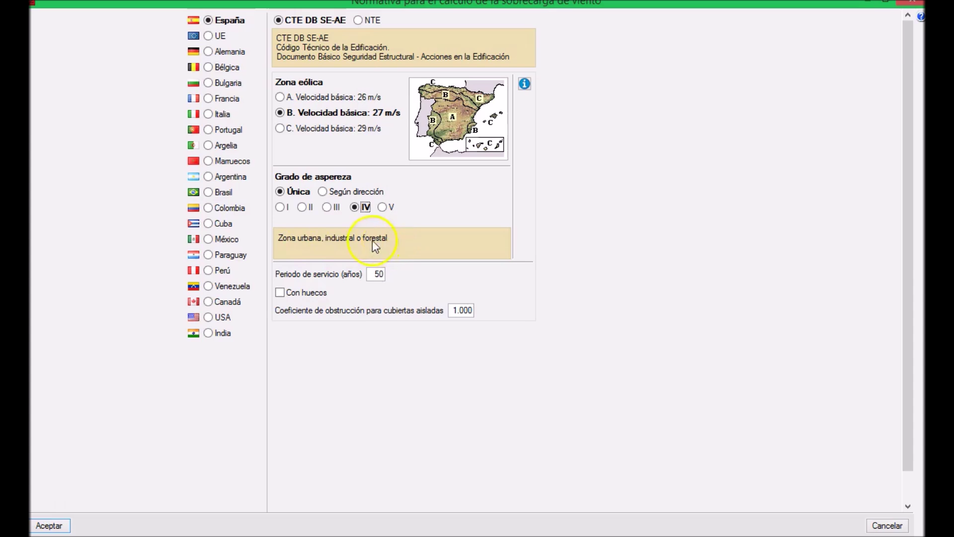
- Enable façade openings for the wind load and add an opening on the Izquierda (1) façade
left_click(304, 294)
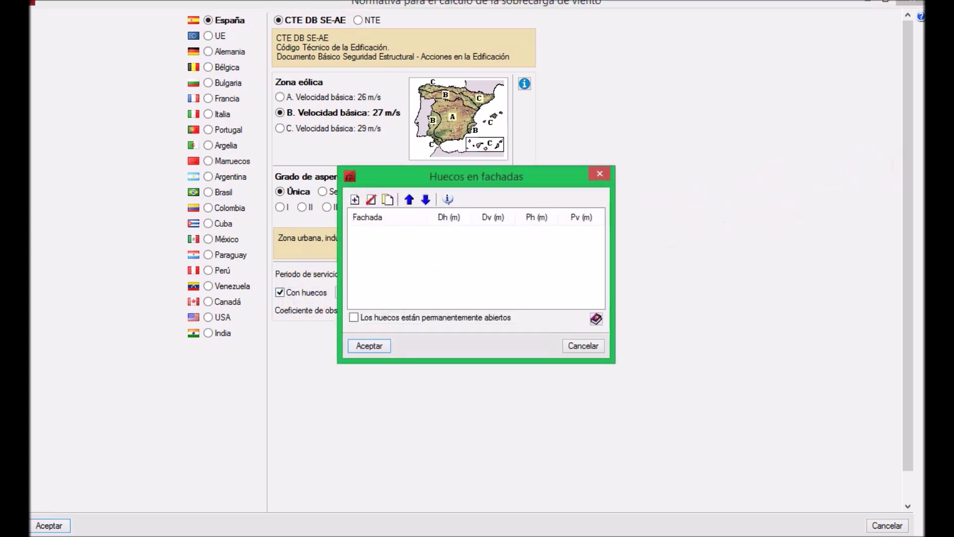
key("alt+Tab")
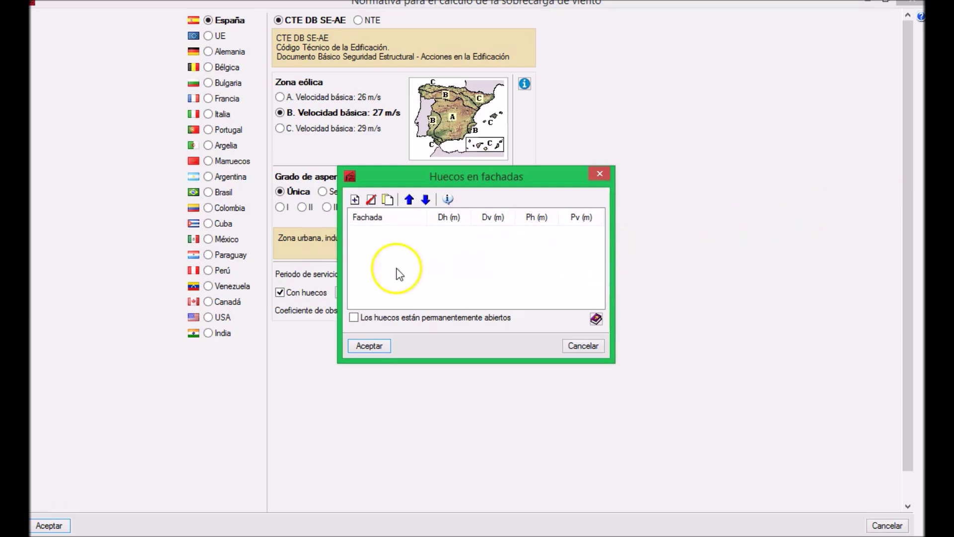
left_click(355, 199)
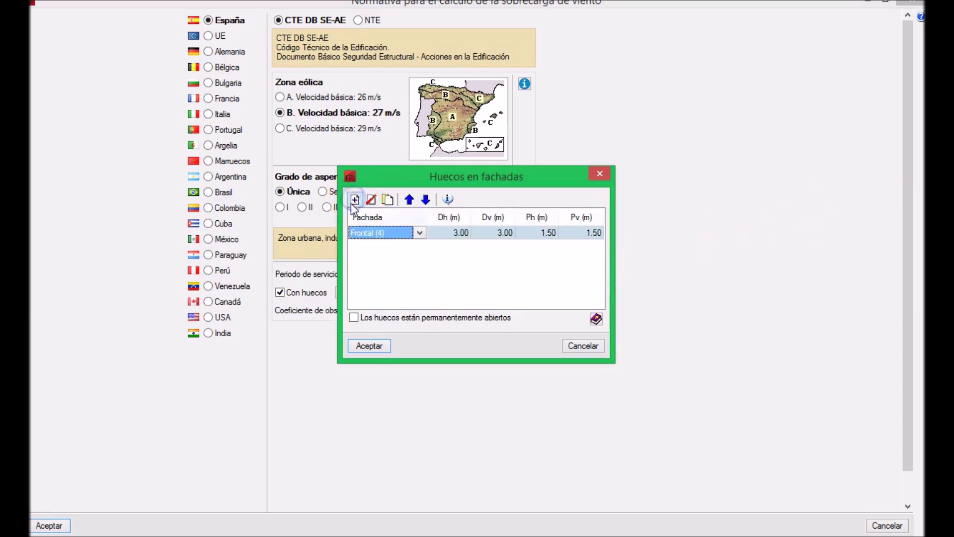
left_click(376, 232)
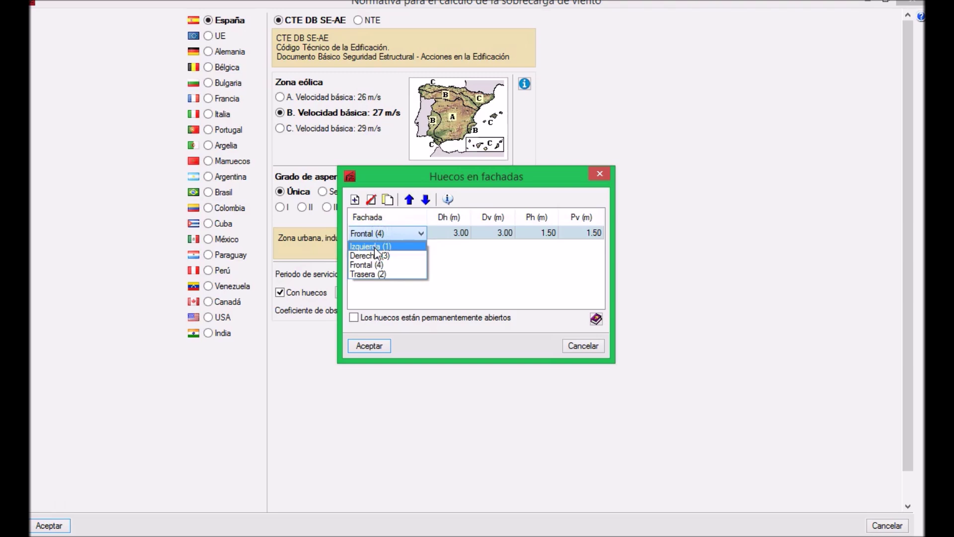
left_click(374, 247)
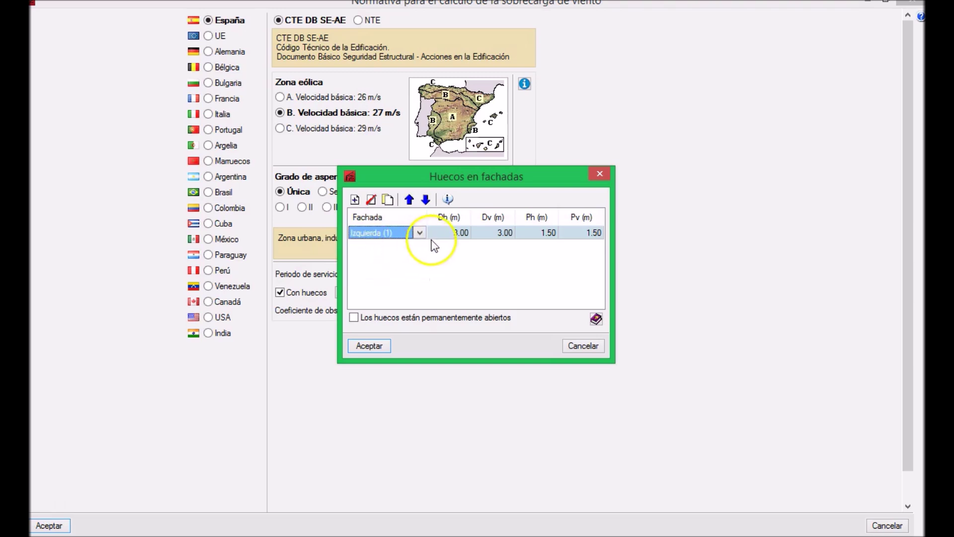
- Give the Izquierda (1) opening Dh 5 m, Dv 6 m, Ph 7.5 m and Pv 3 m
left_click(443, 219)
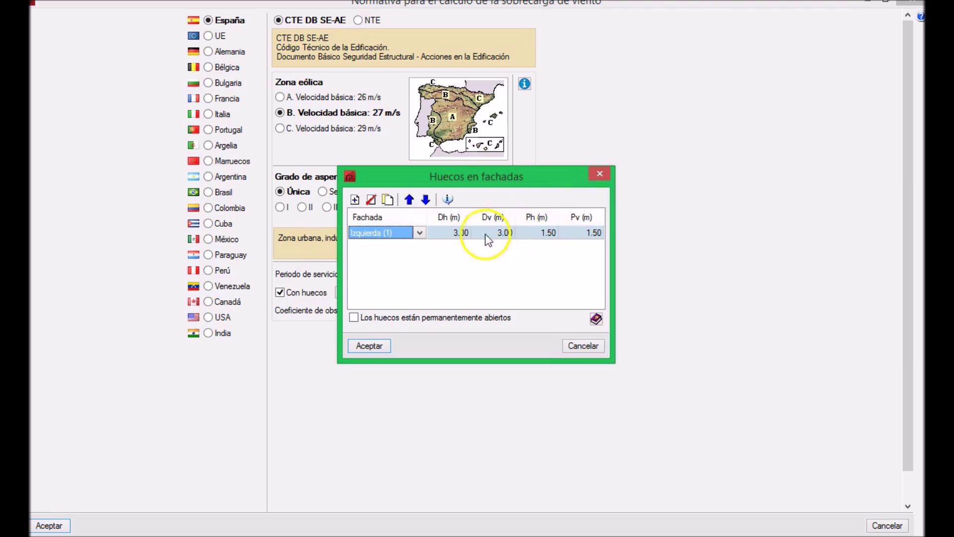
left_click(454, 231)
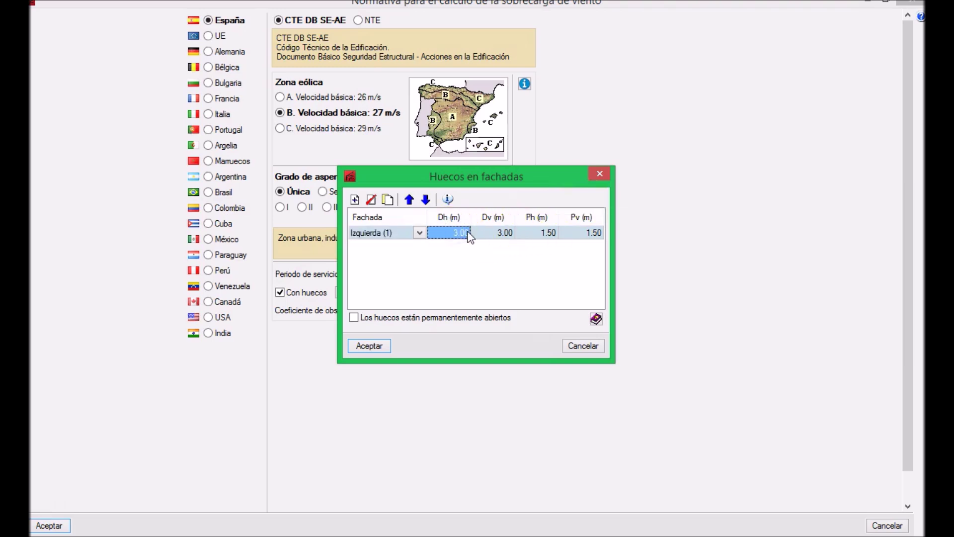
type("5")
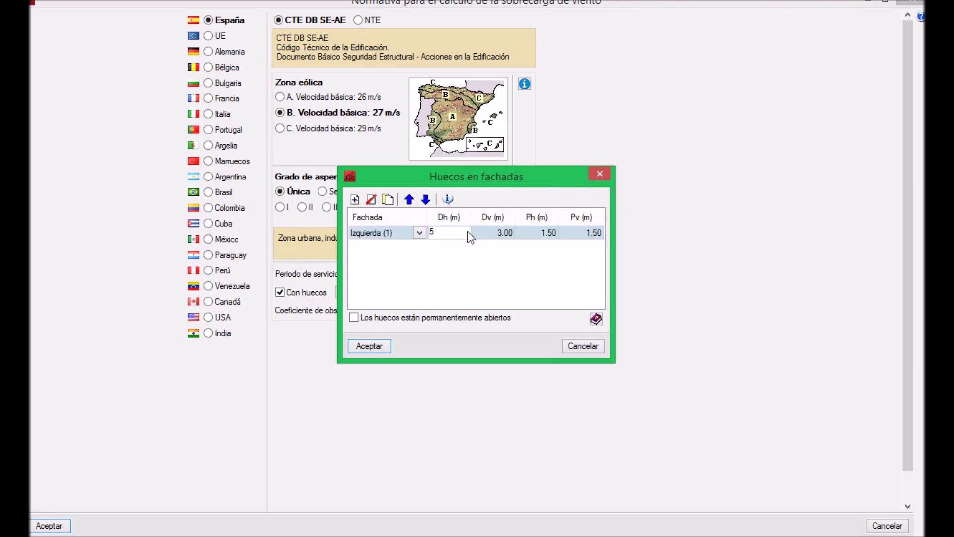
left_click(487, 233)
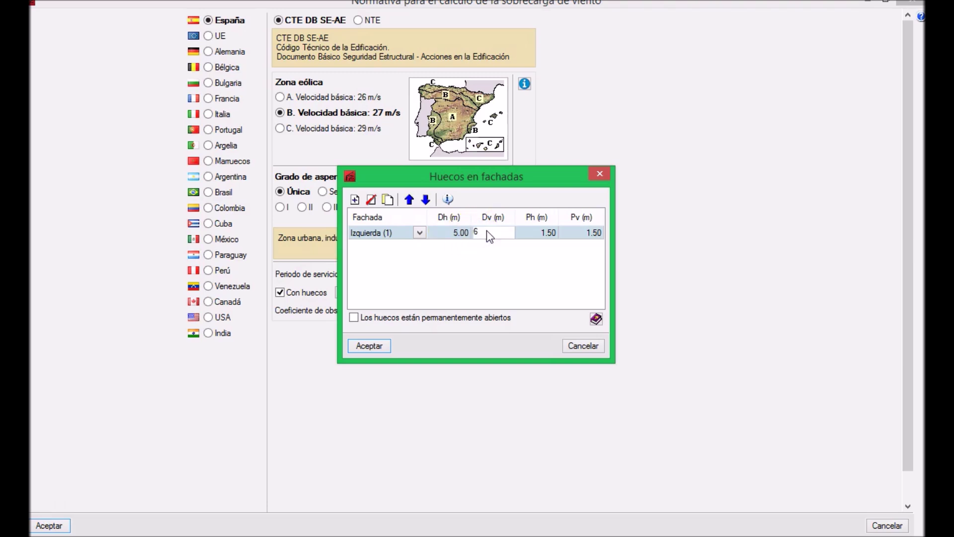
left_click(537, 232)
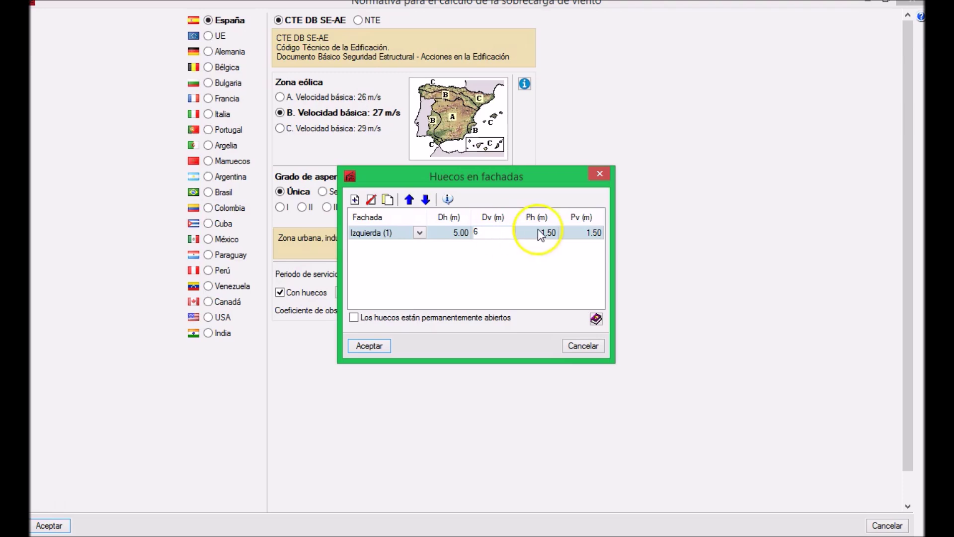
left_click(538, 231)
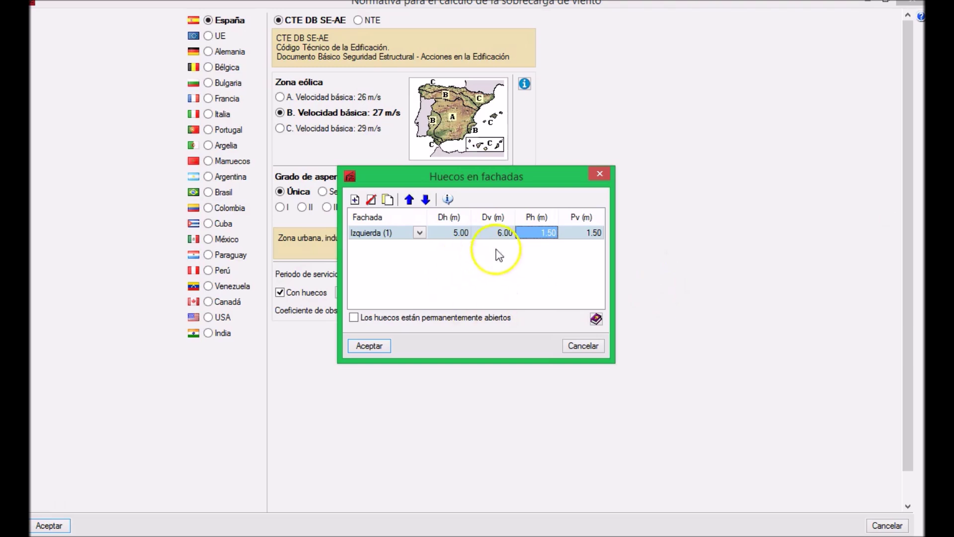
left_click(537, 232)
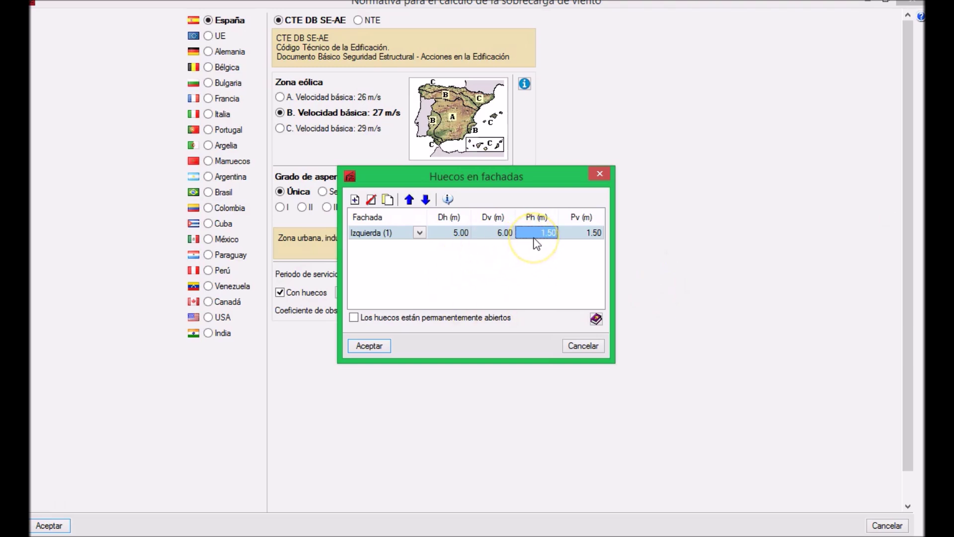
type("7.5")
left_click(577, 232)
left_click(379, 249)
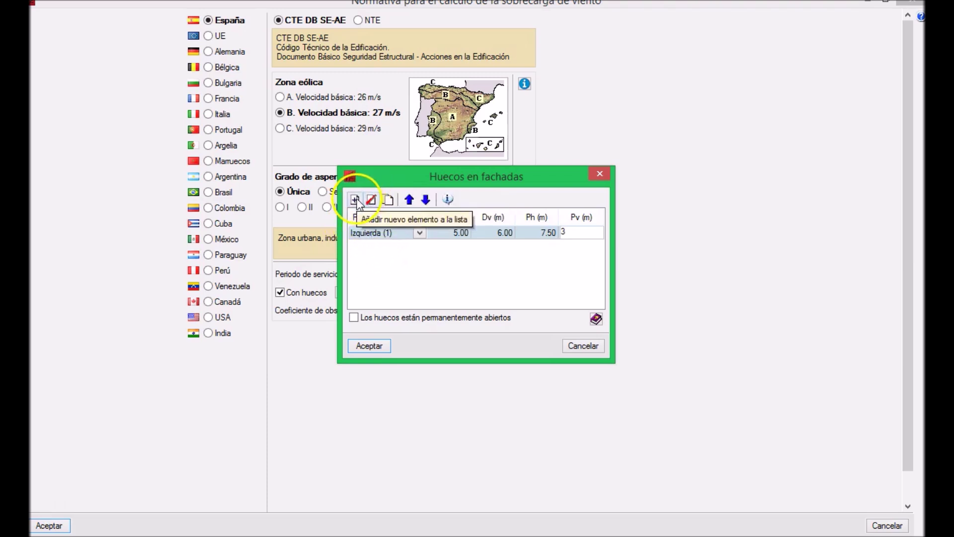
- Duplicate the Izquierda (1) opening and set the copy's horizontal position Ph to 32.5 m
left_click(388, 200)
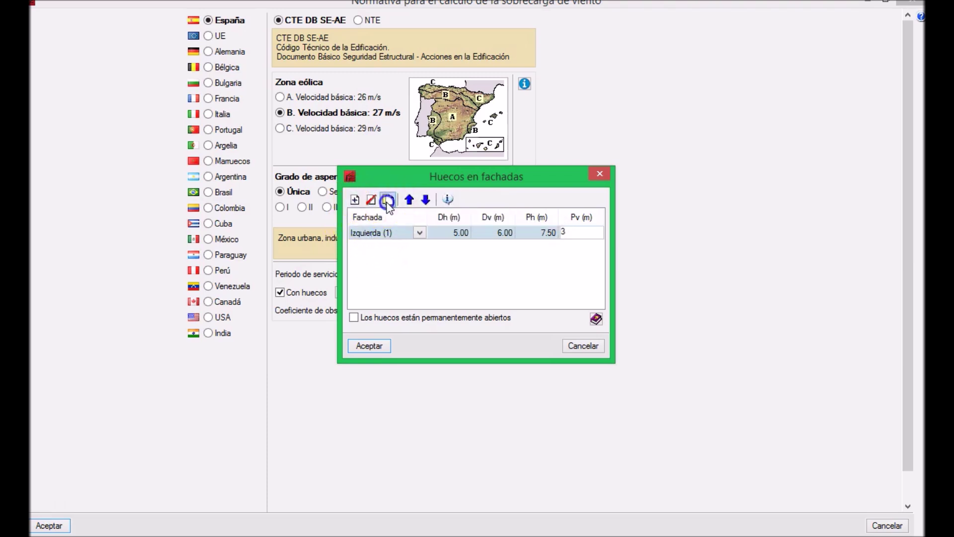
left_click(379, 246)
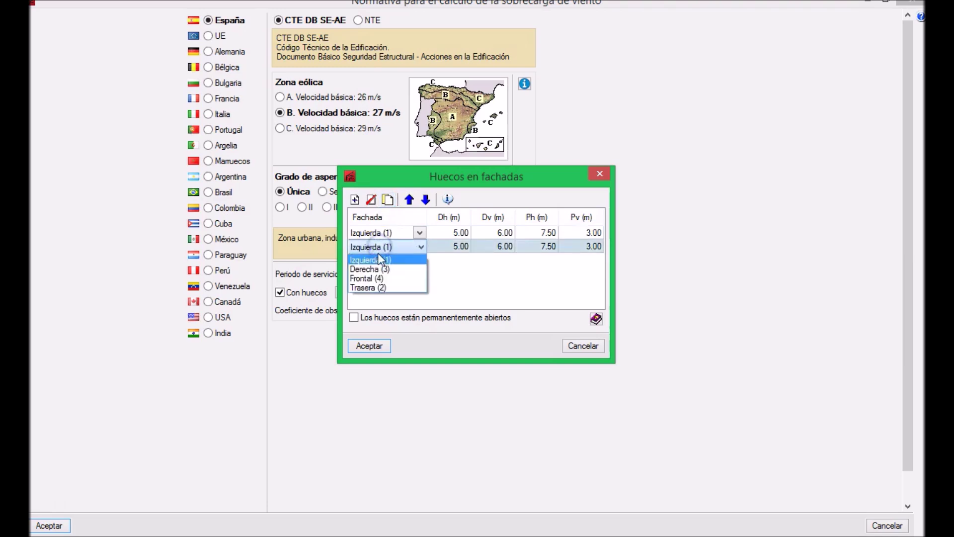
left_click(386, 259)
left_click(454, 248)
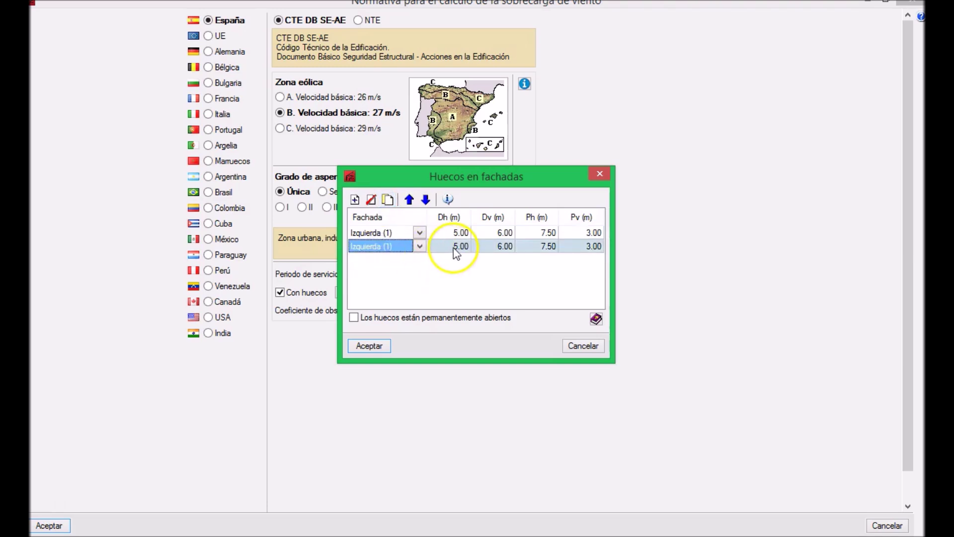
key("Tab")
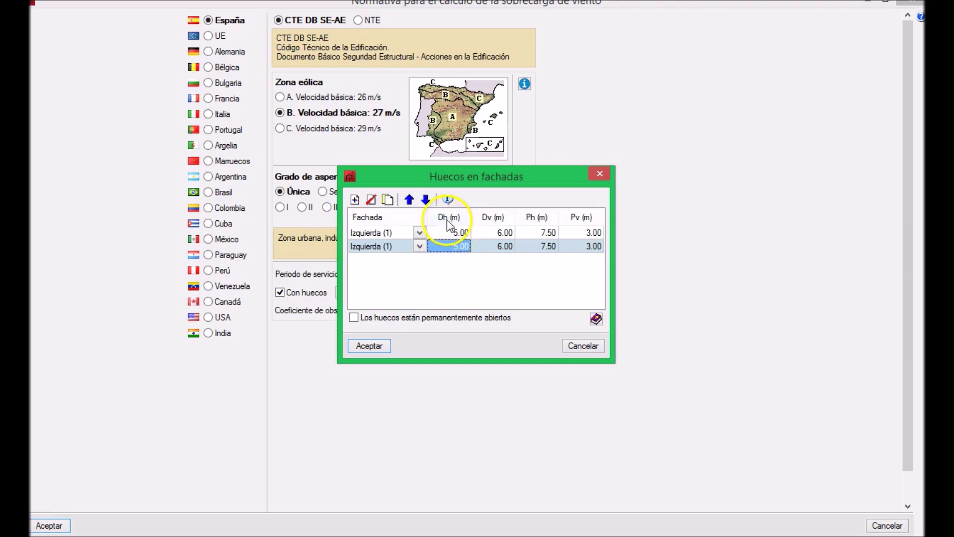
left_click(487, 247)
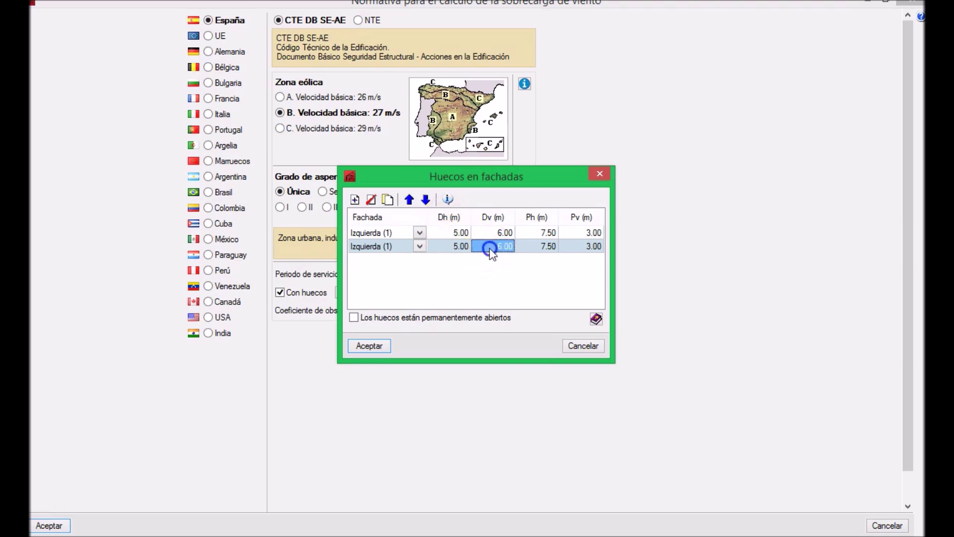
left_click(545, 247)
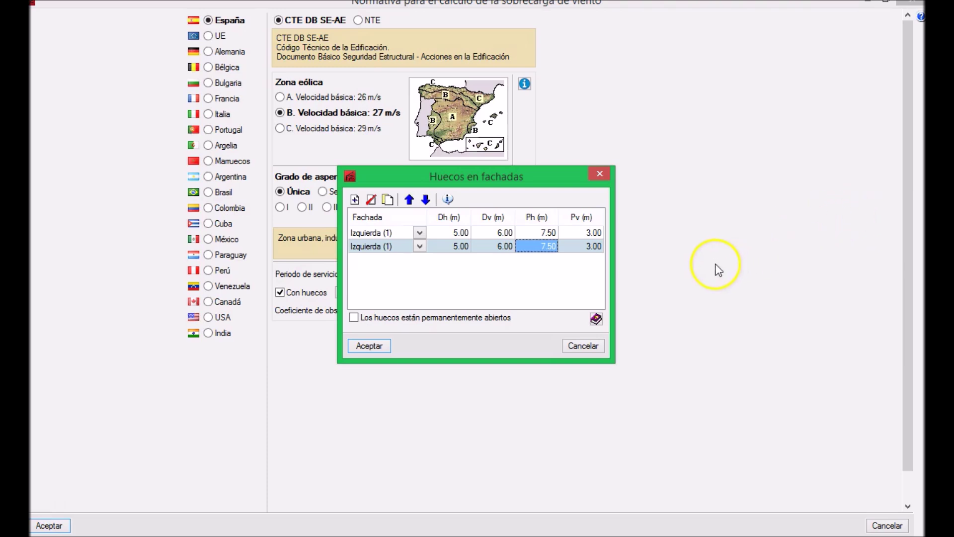
type("32.5")
left_click(582, 255)
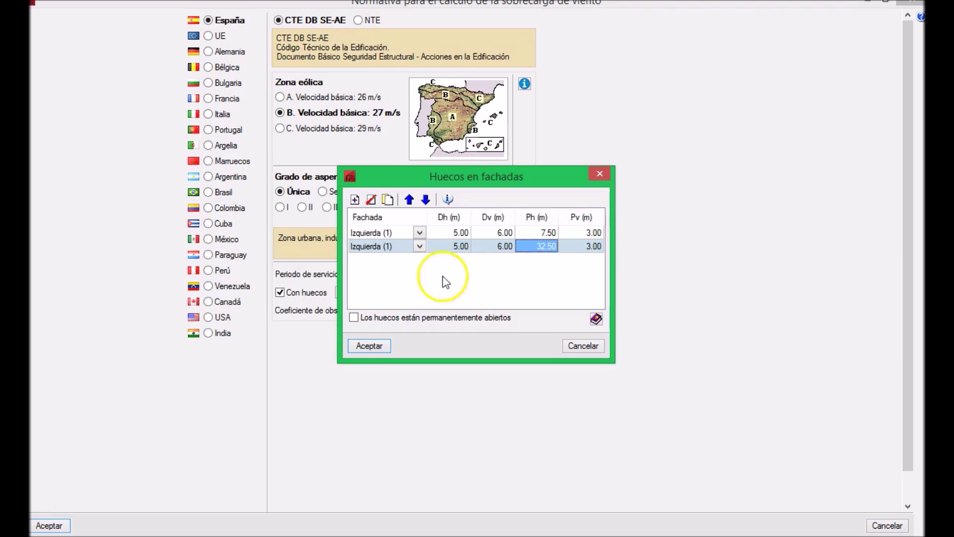
- Add a third façade opening and assign it to the Derecha (3) façade
left_click(355, 200)
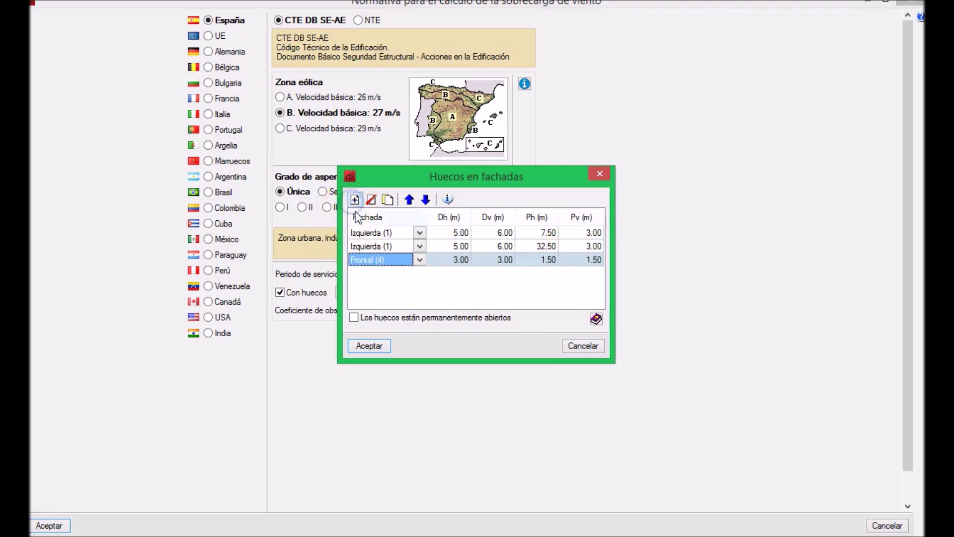
left_click(378, 267)
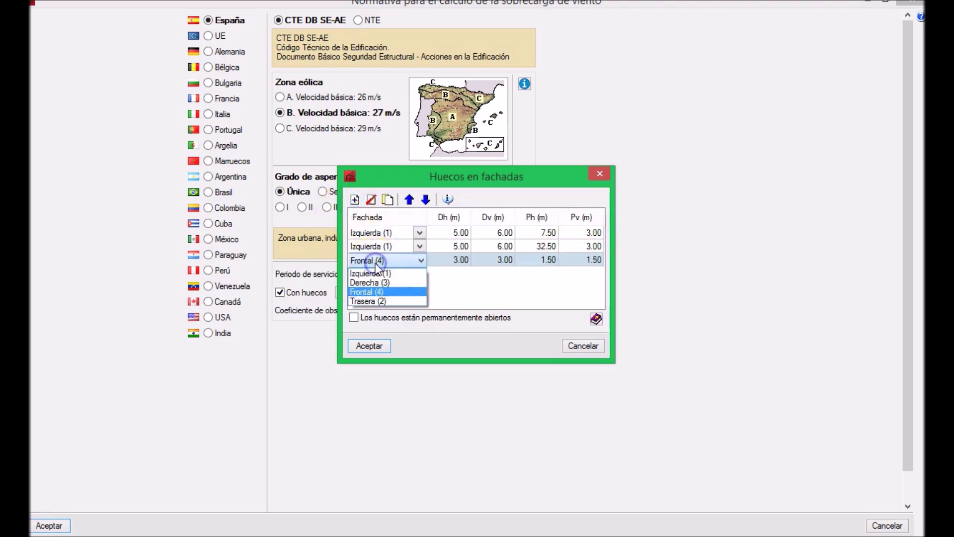
left_click(380, 284)
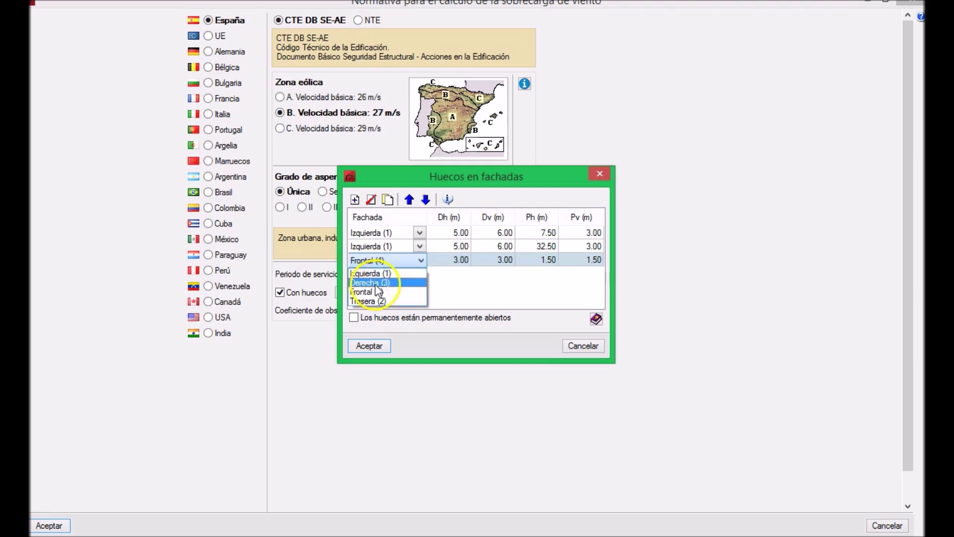
- Give the Derecha (3) opening Dh 5 m, Dv 6 m, Ph 32.5 m and Pv 3 m
left_click(444, 262)
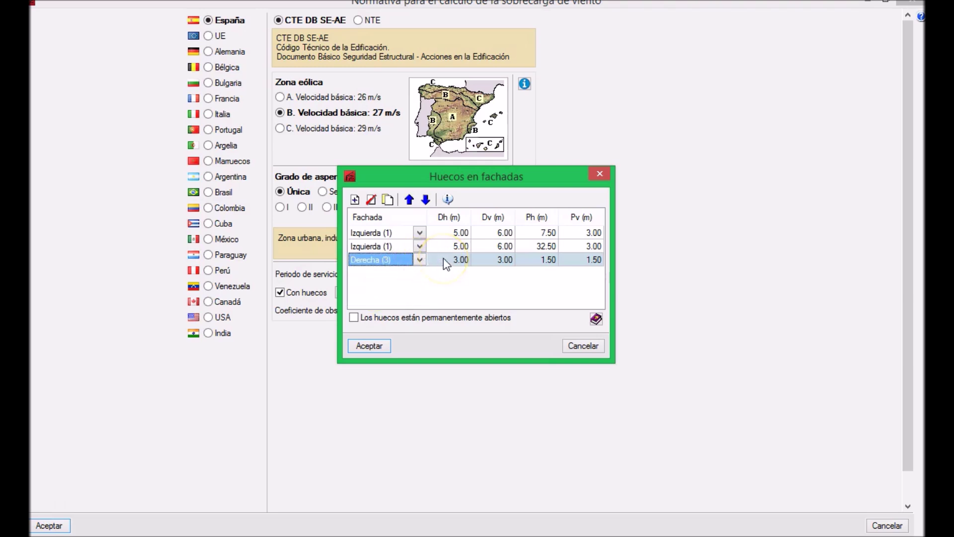
type("5")
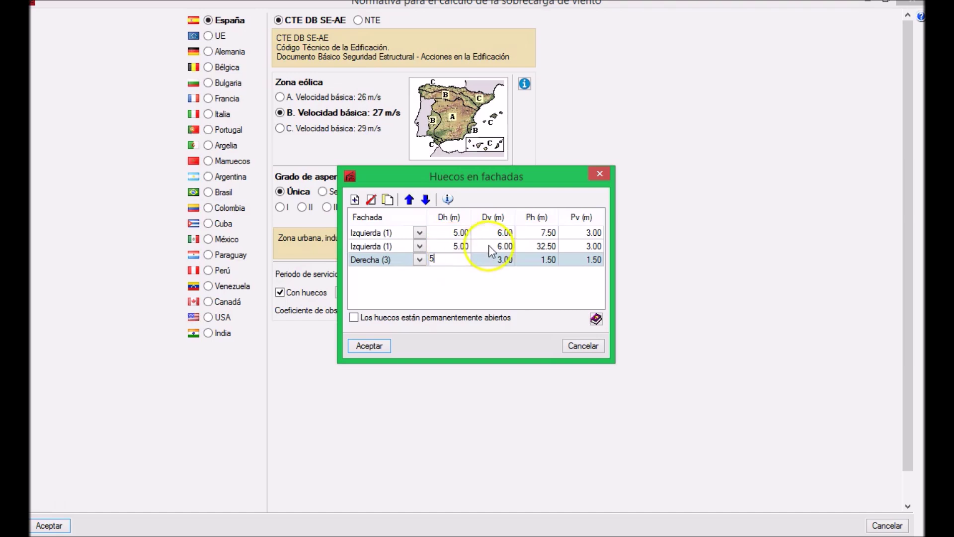
left_click(503, 262)
type("6")
left_click(532, 259)
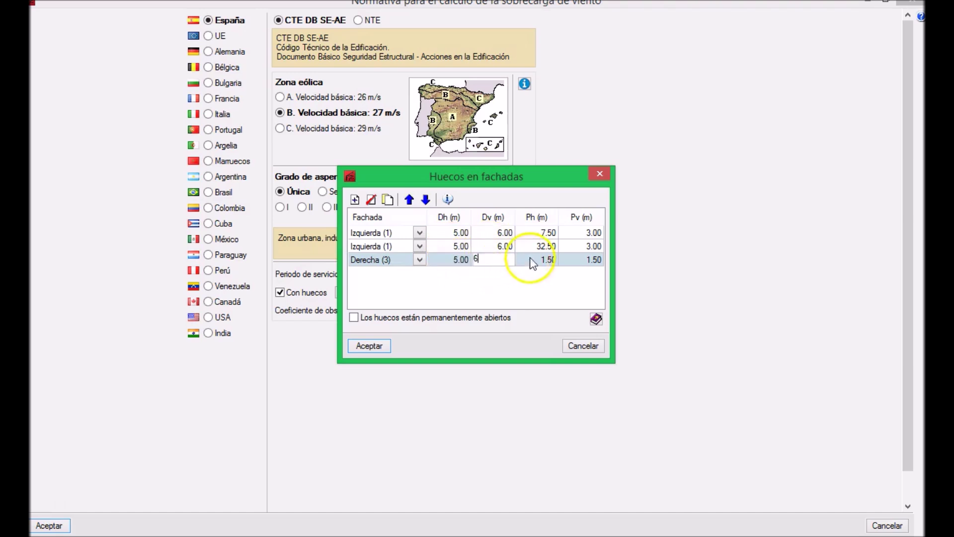
type("32.5")
left_click(579, 259)
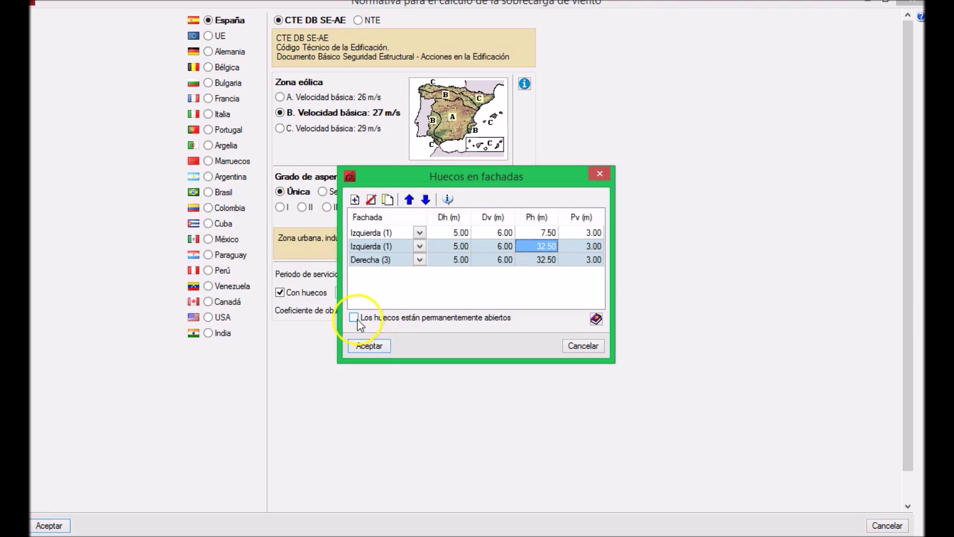
- Mark the façade openings as permanently open, consult that option's explanation, and accept the openings and the wind load settings
left_click(451, 318)
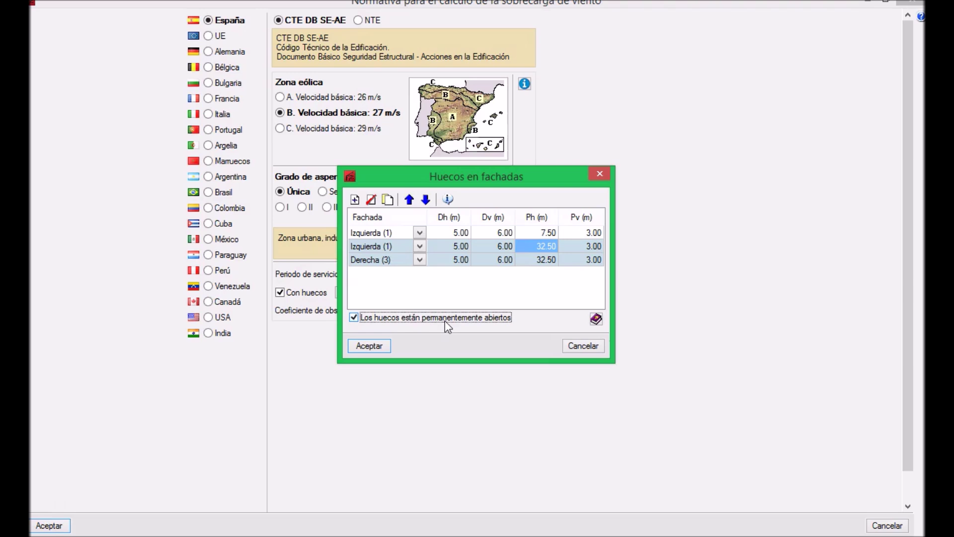
left_click(596, 319)
left_click(596, 319)
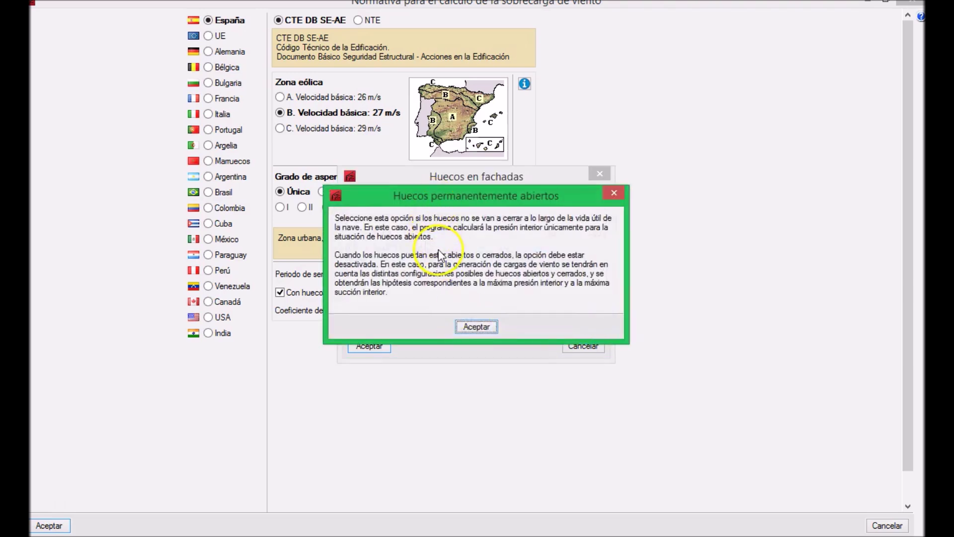
left_click(477, 326)
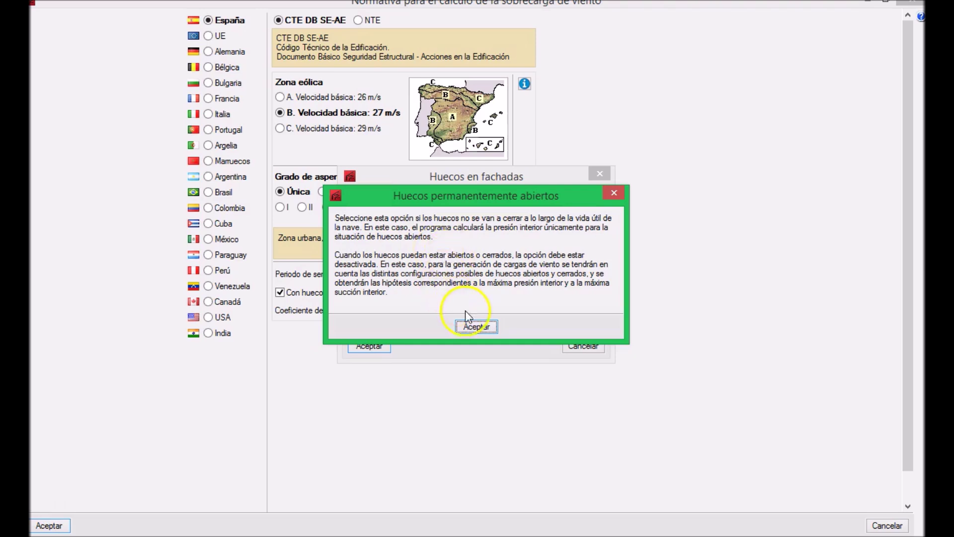
left_click(369, 346)
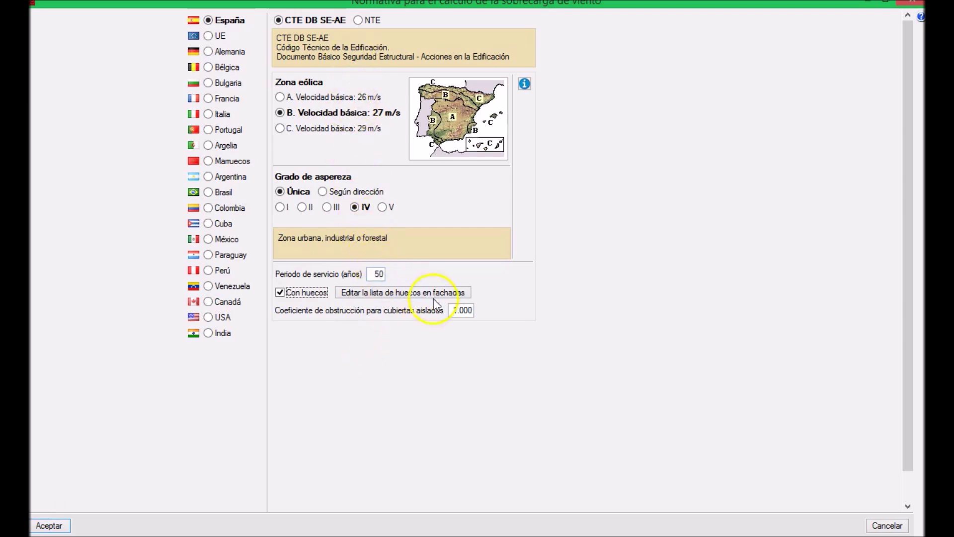
left_click(50, 525)
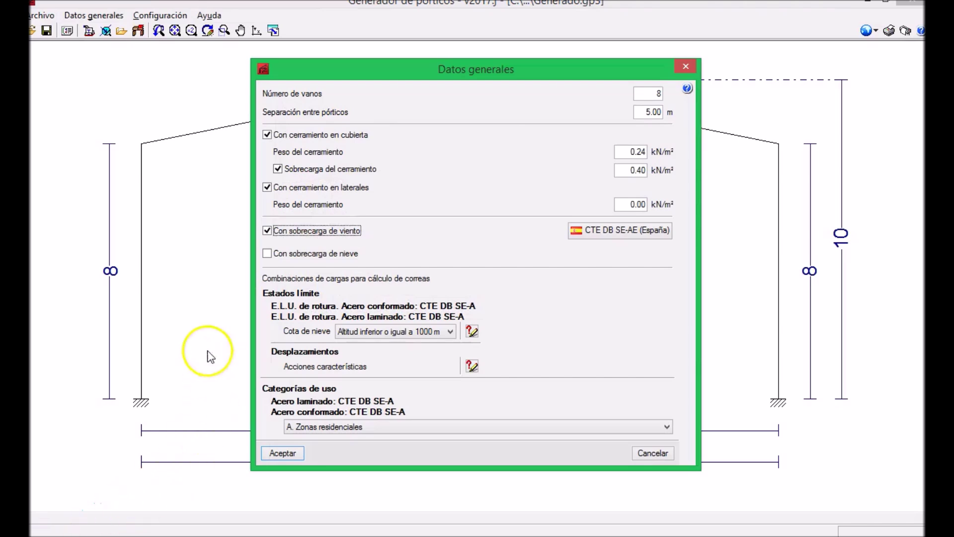
- Enable the snow load and adopt the predefined site values for the municipality Alacant/Alicante
left_click(267, 253)
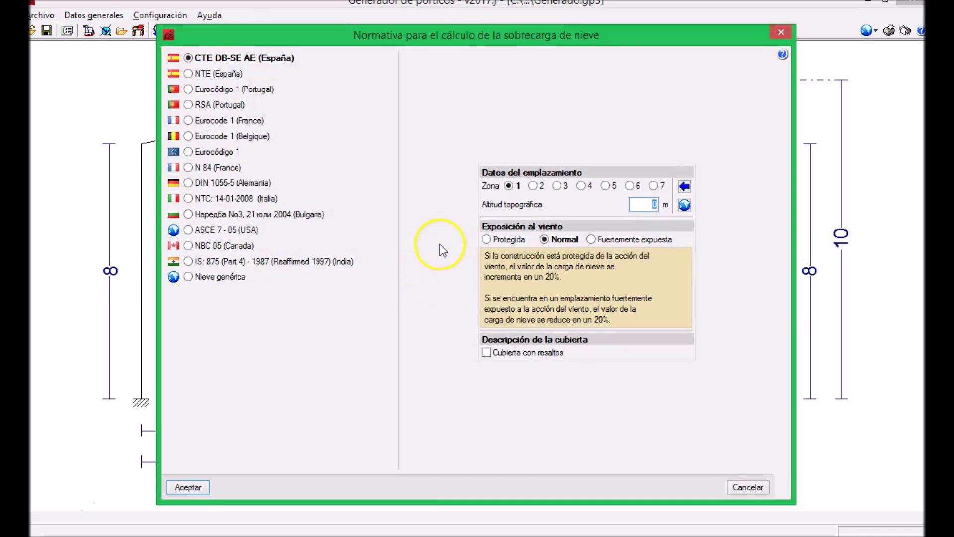
left_click(684, 187)
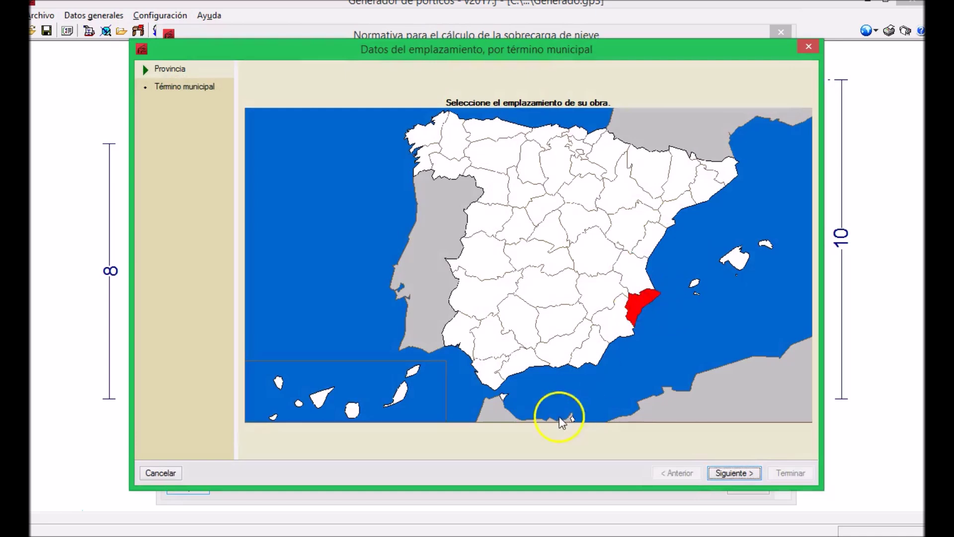
left_click(637, 326)
left_click(734, 472)
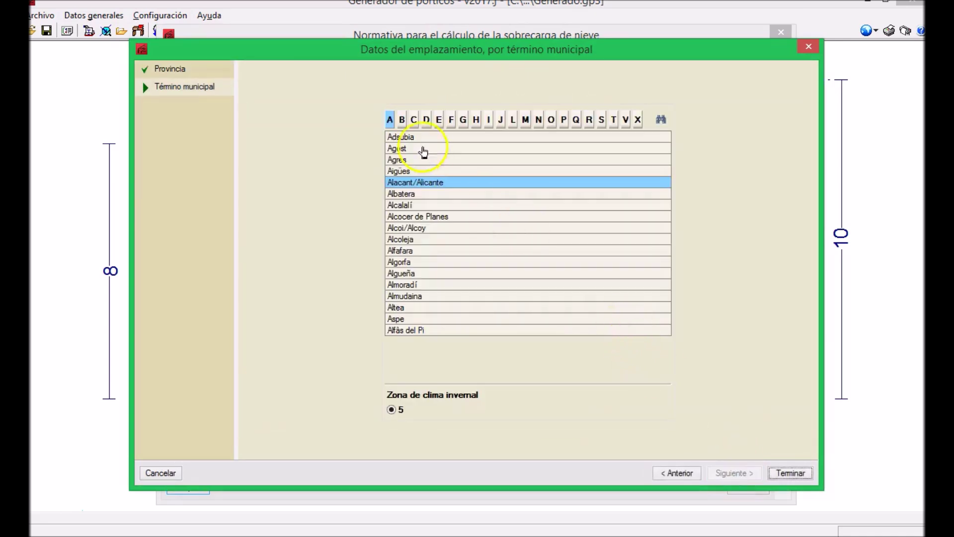
left_click(414, 182)
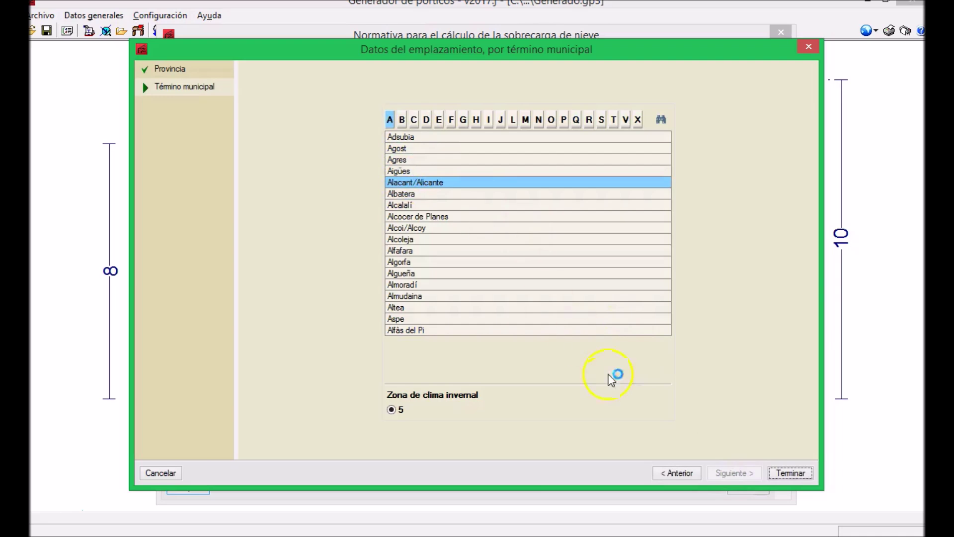
left_click(785, 473)
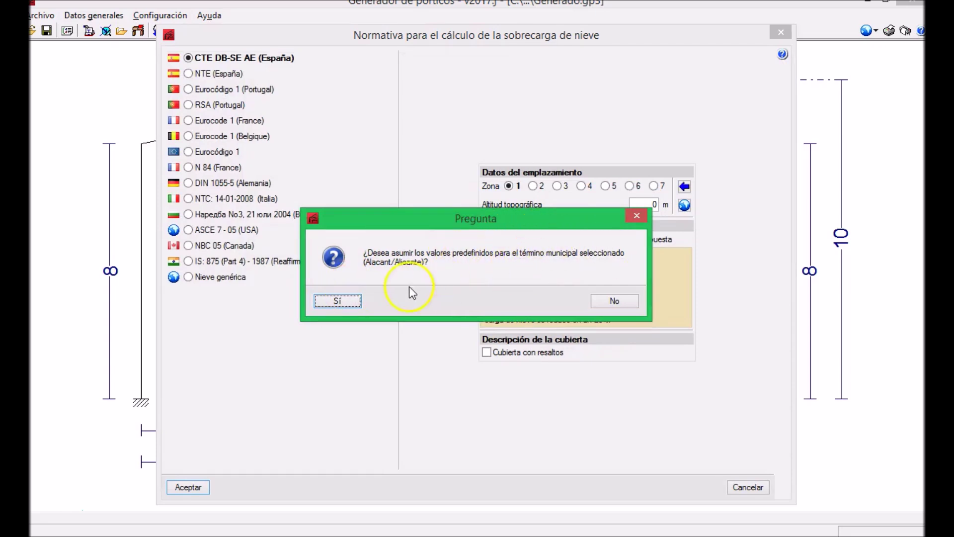
left_click(354, 301)
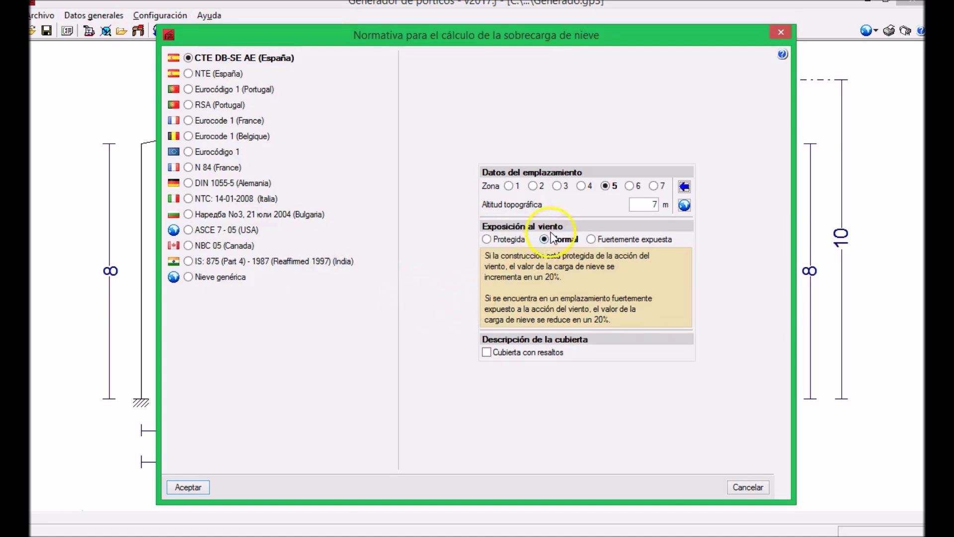
- Set the snow load's wind exposure to Normal and accept the CTE DB-SE AE (España) snow settings
left_click(505, 239)
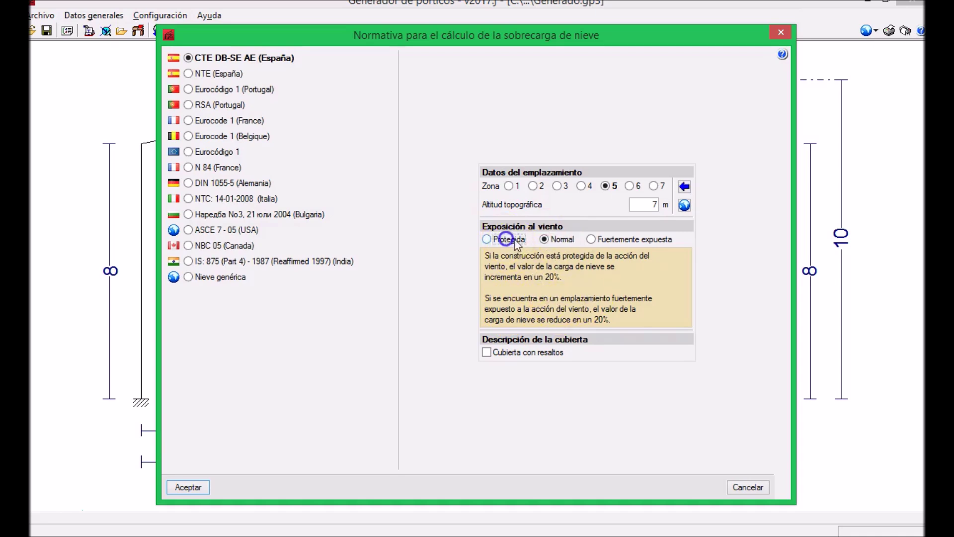
left_click(558, 240)
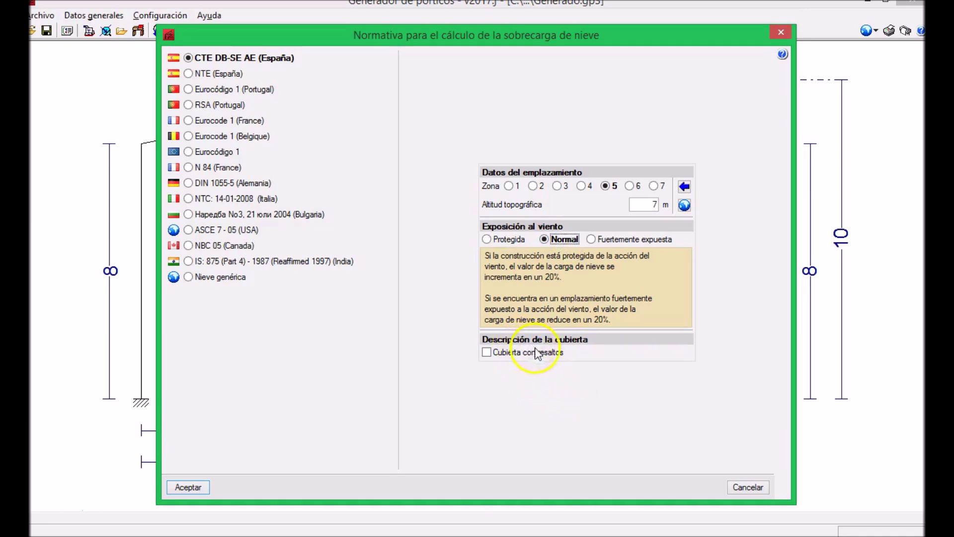
left_click(183, 484)
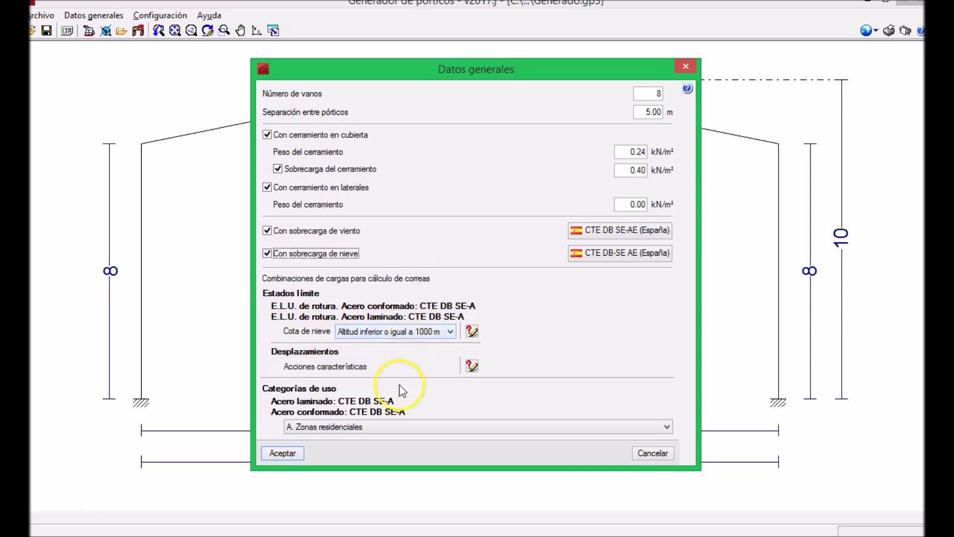
- Set the category of use to G1, roofs accessible only for maintenance and not concomitant with other variable actions, and accept the general data
left_click(383, 428)
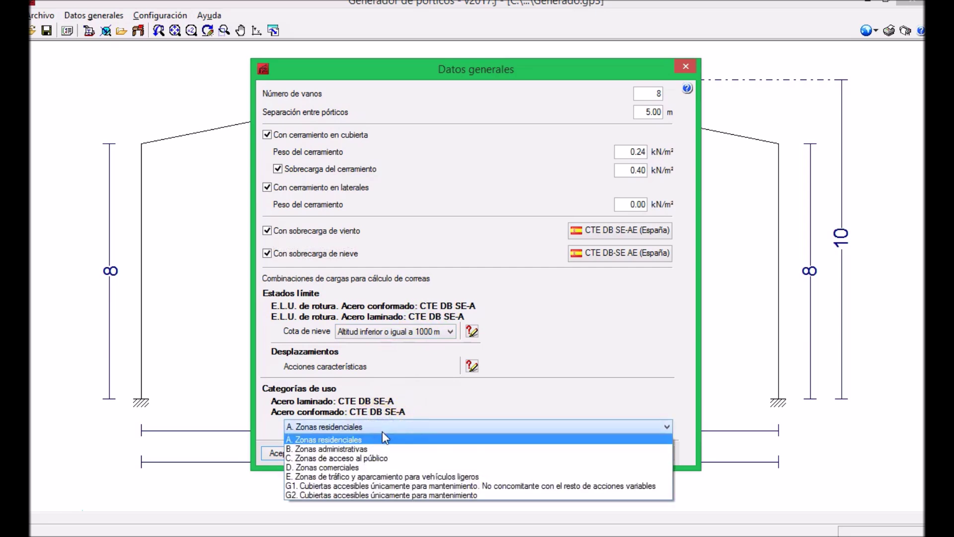
left_click(353, 487)
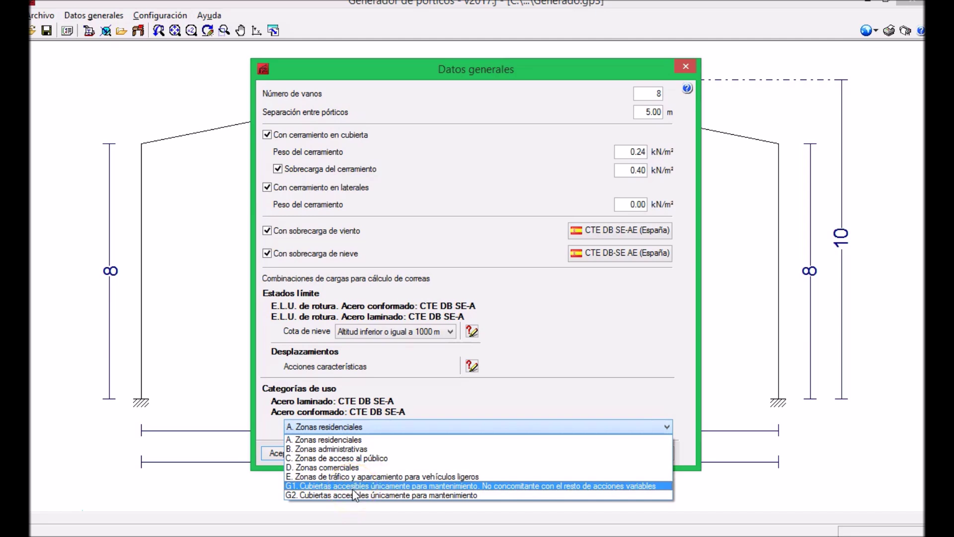
left_click(353, 489)
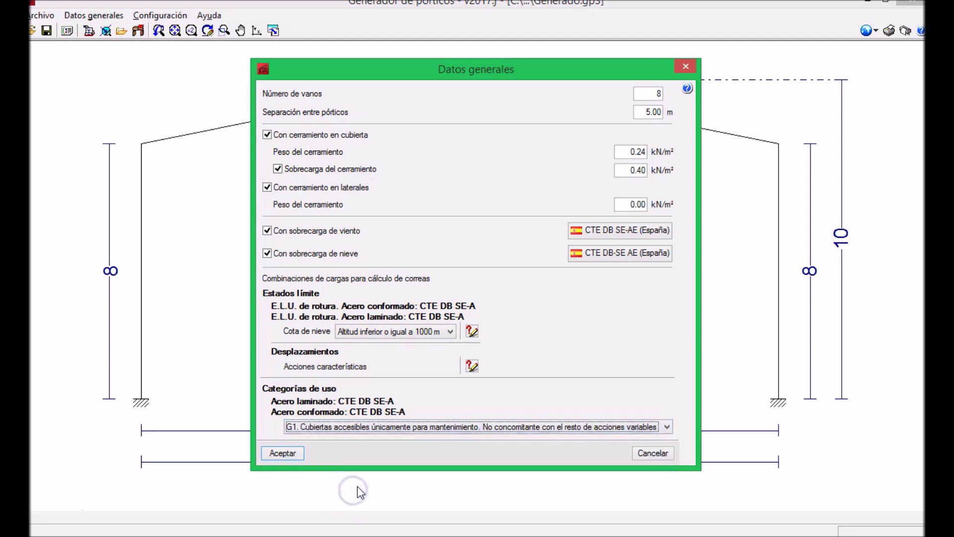
left_click(283, 452)
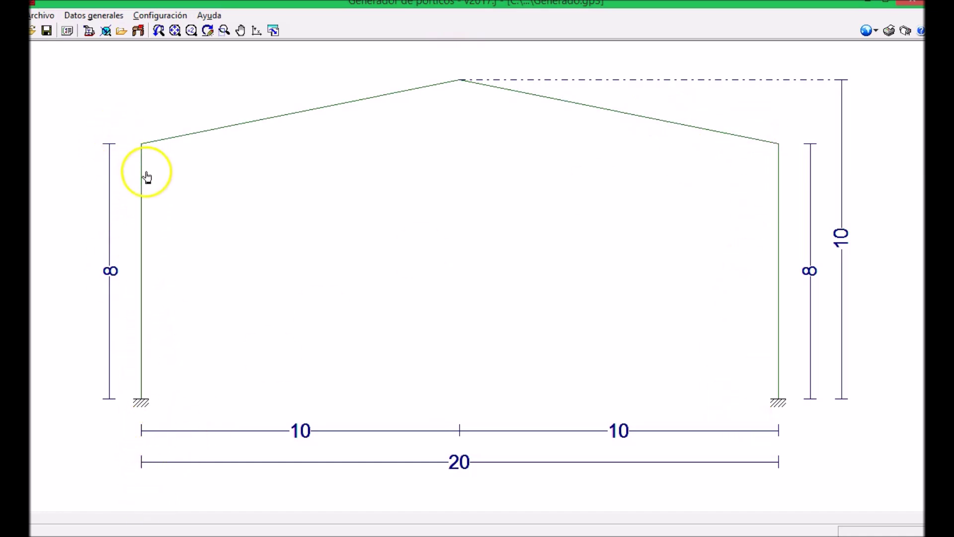
- Define a perimeter wall on the frame's left side with a height of 8 m that braces the column against buckling
left_click(88, 272)
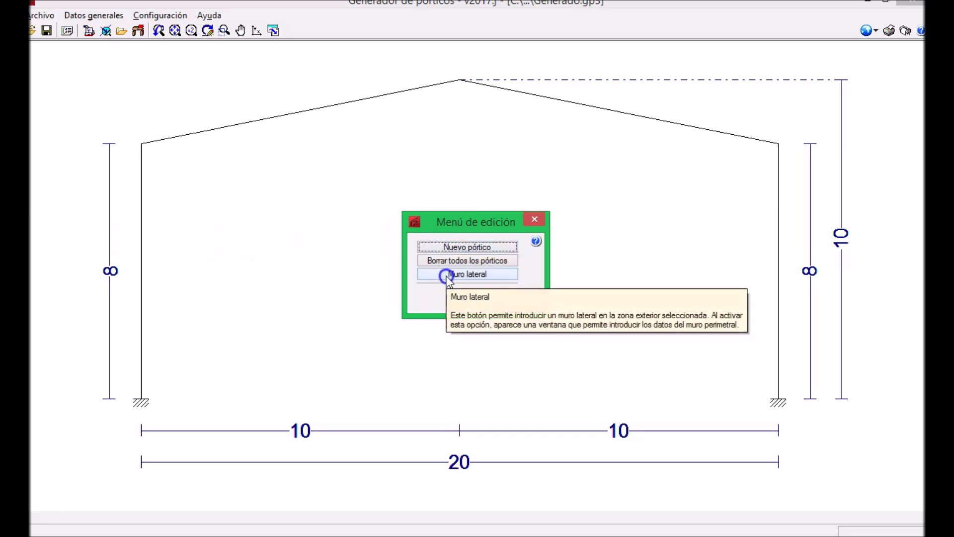
left_click(449, 276)
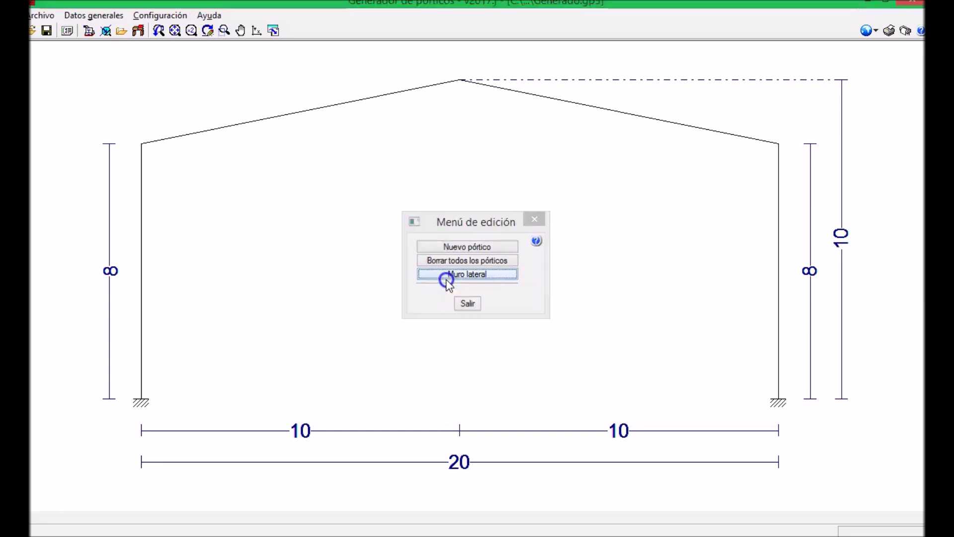
left_click(428, 234)
left_click_drag(497, 252, 530, 249)
type("8")
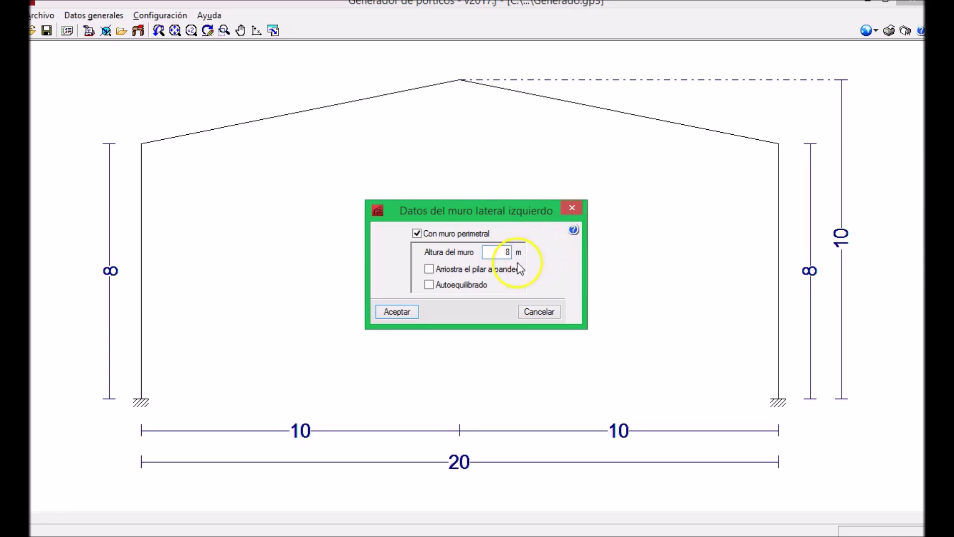
left_click(429, 269)
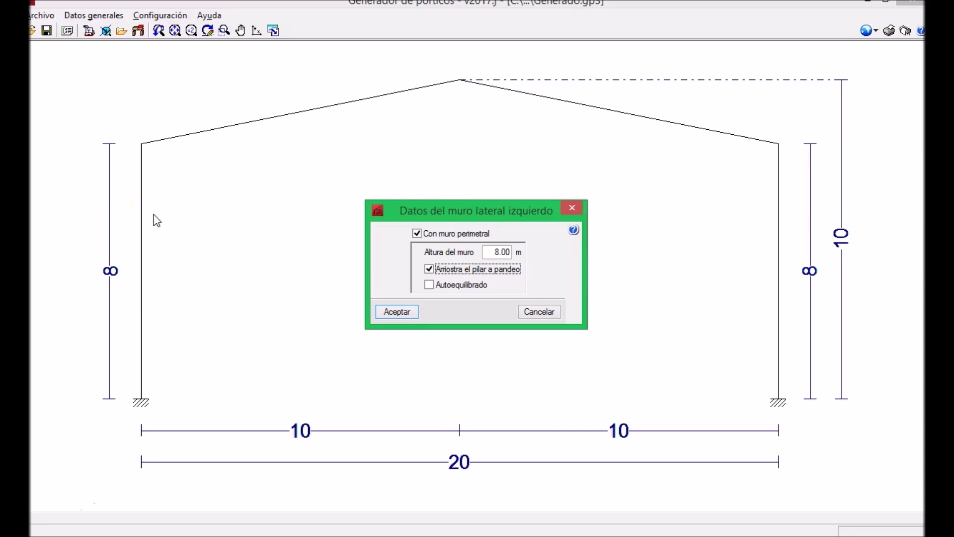
- Consult the help on the bracing and Autoequilibrado options, and accept the left side wall without Autoequilibrado
mouse_move(450, 272)
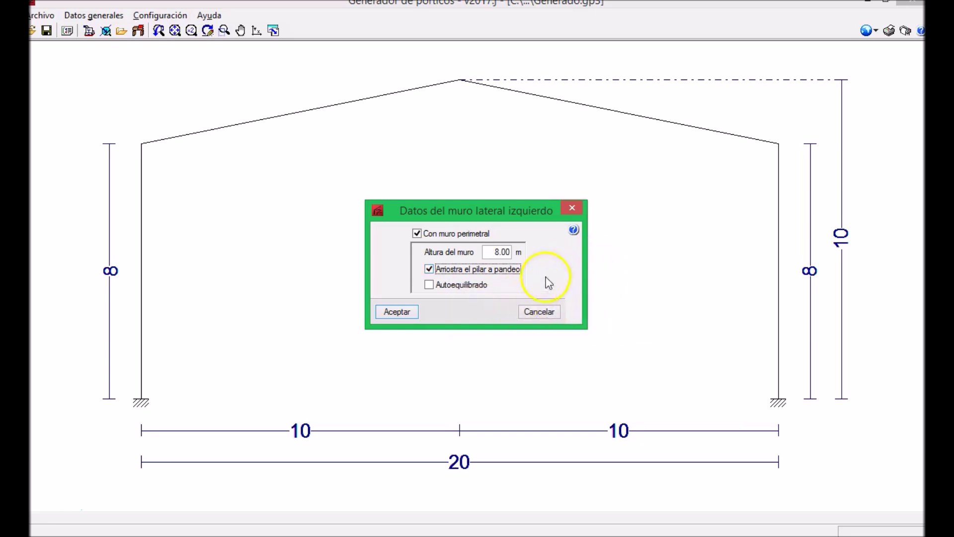
left_click(574, 230)
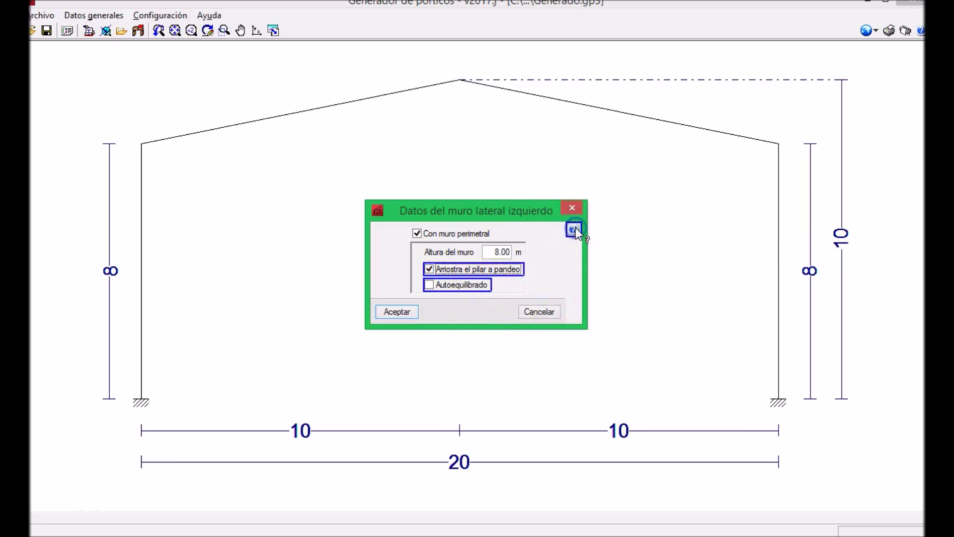
left_click(499, 270)
left_click(460, 283)
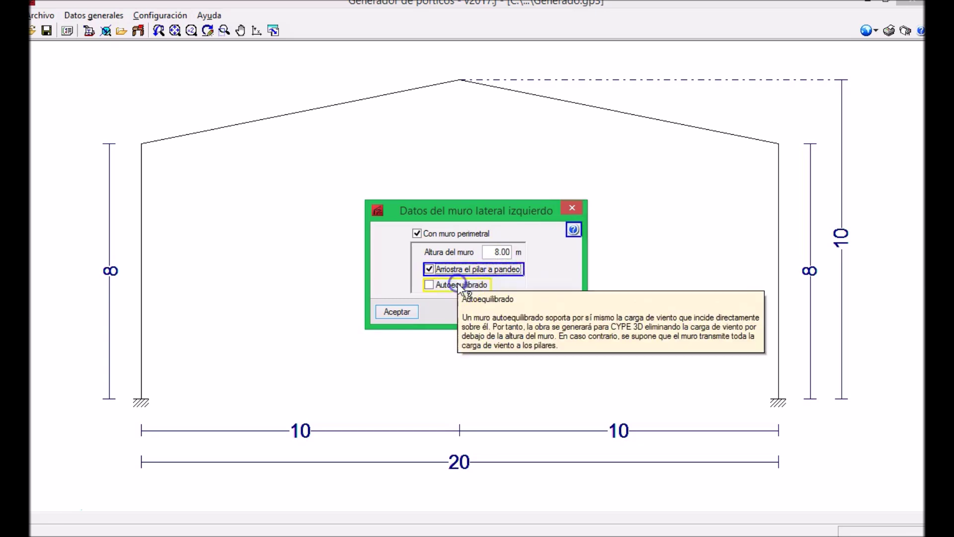
left_click(573, 231)
left_click(565, 254)
left_click(565, 254)
left_click(452, 288)
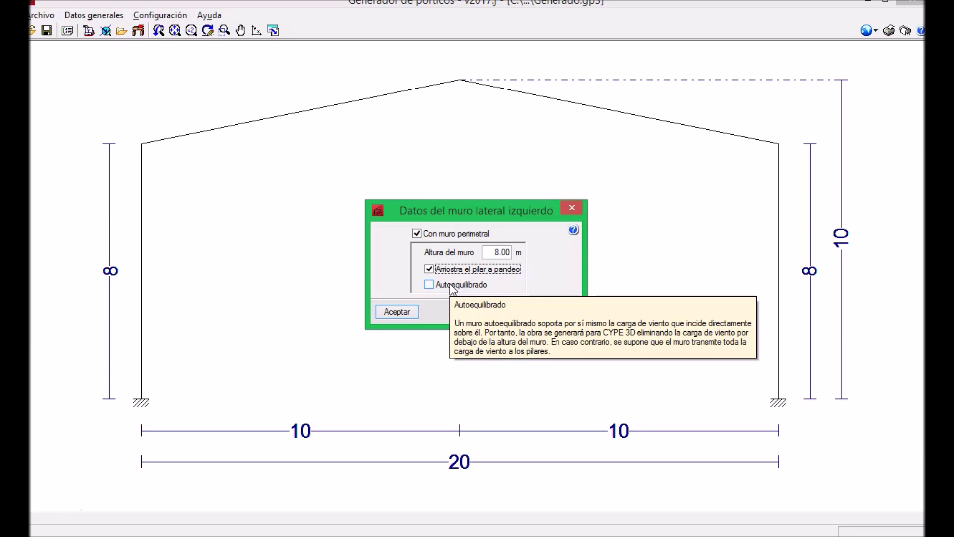
left_click(396, 311)
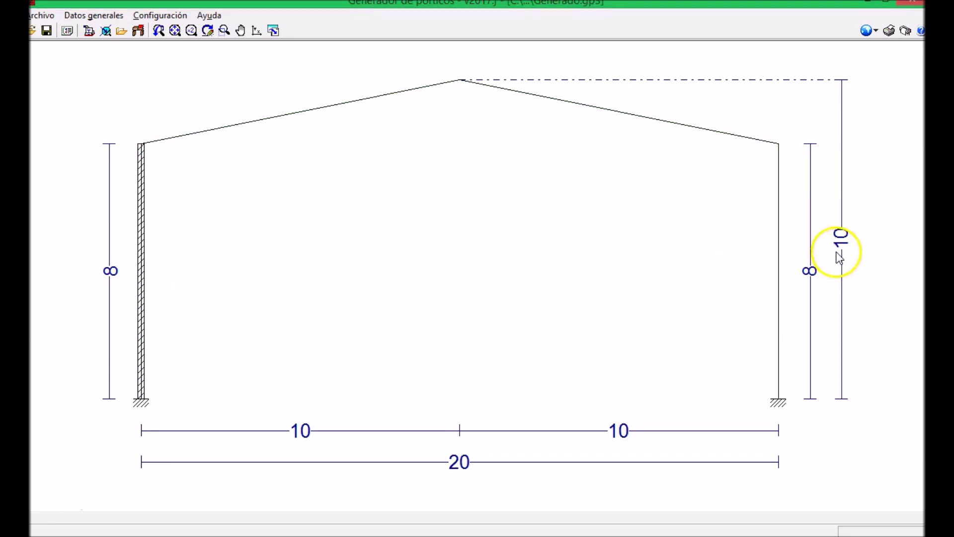
- Define a perimeter wall on the frame's right side with a height of 8 m that braces the column against buckling
left_click(864, 257)
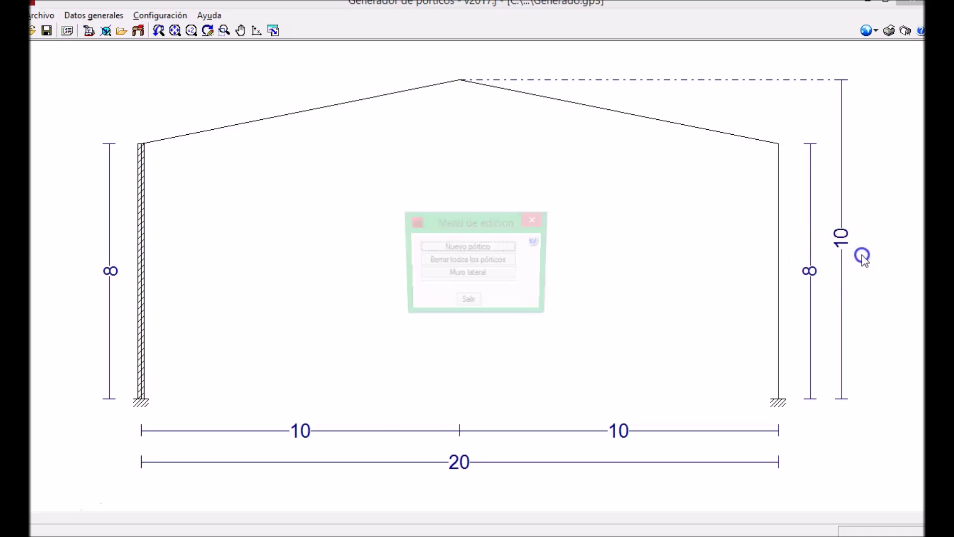
left_click(445, 273)
left_click(460, 233)
double_click(496, 251)
type("8")
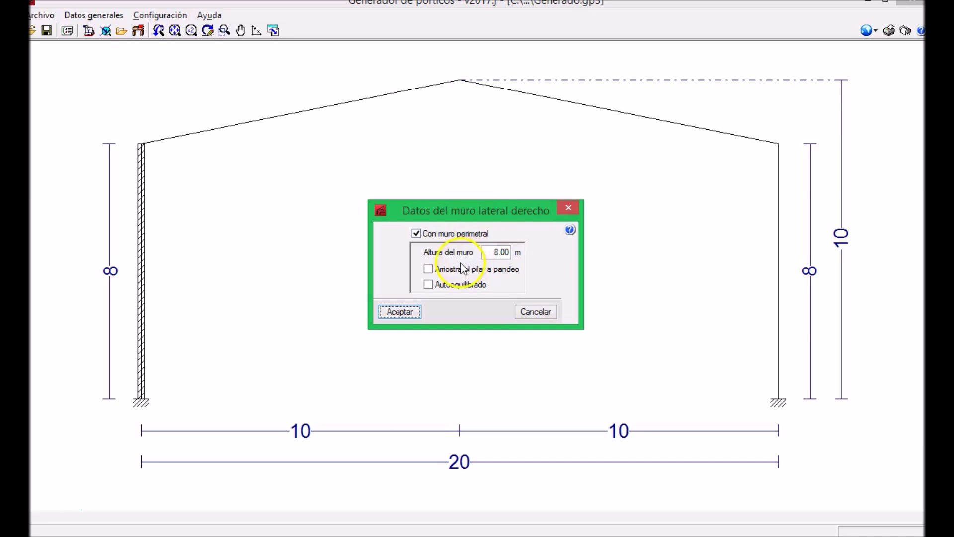
left_click(438, 270)
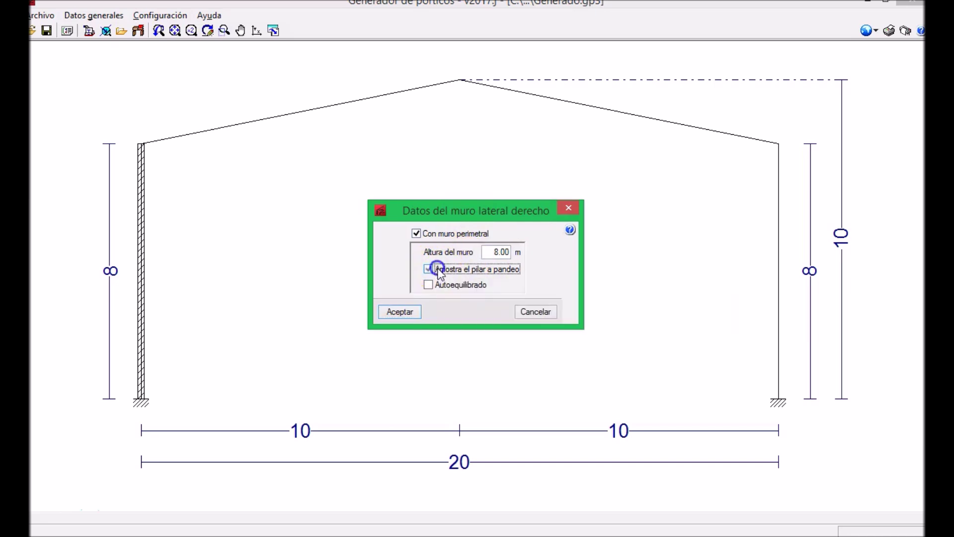
left_click(395, 310)
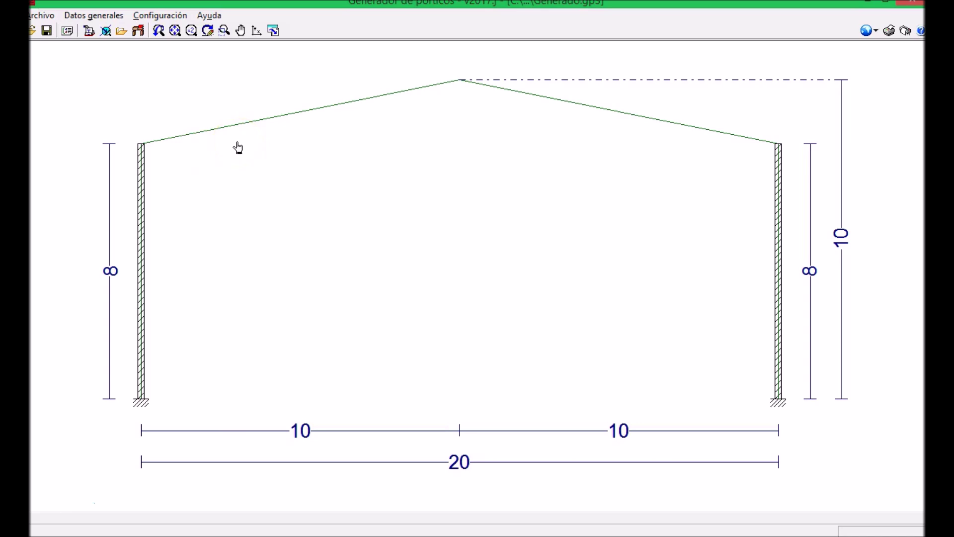
- Edit the roof purlins' calculation data, setting the number of spans to Dos vanos and the fixing type to Fijación rígida
left_click(96, 15)
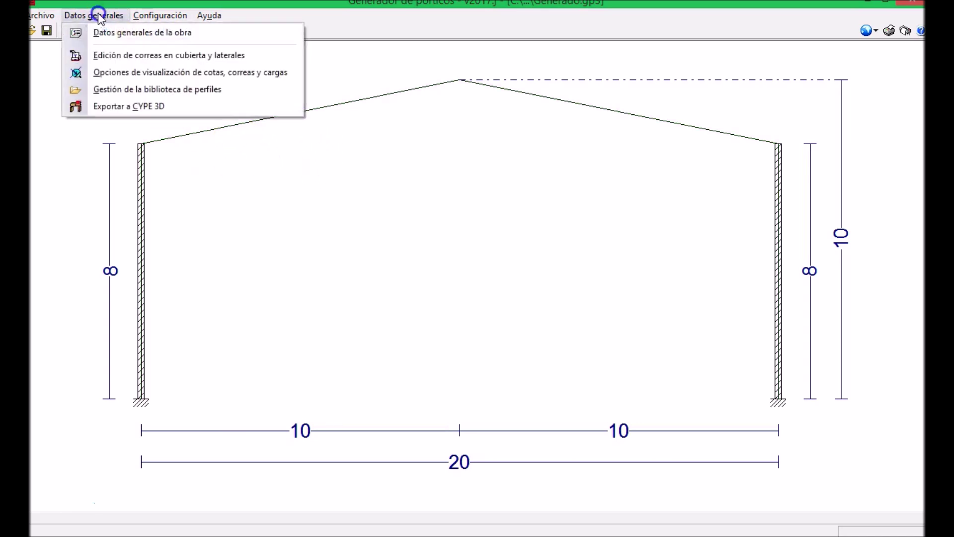
left_click(140, 58)
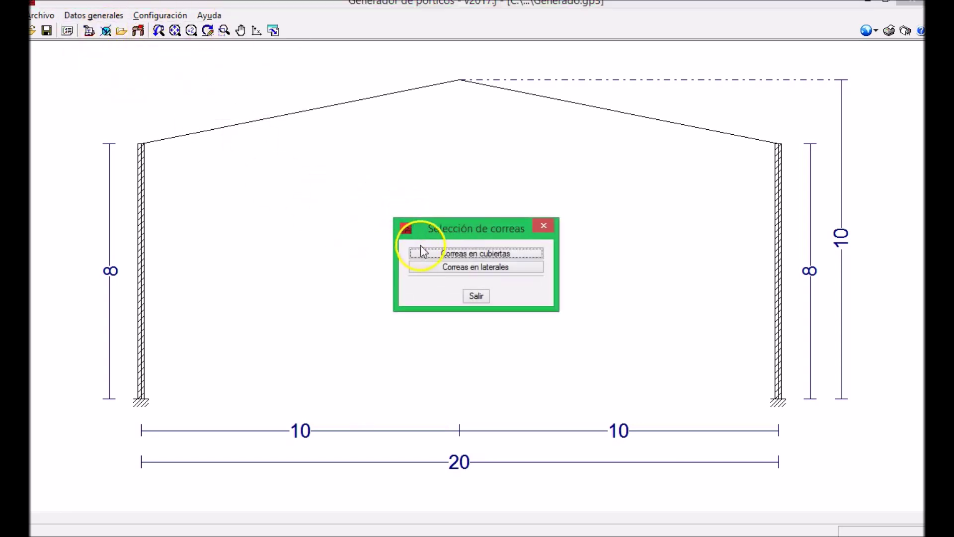
left_click(422, 254)
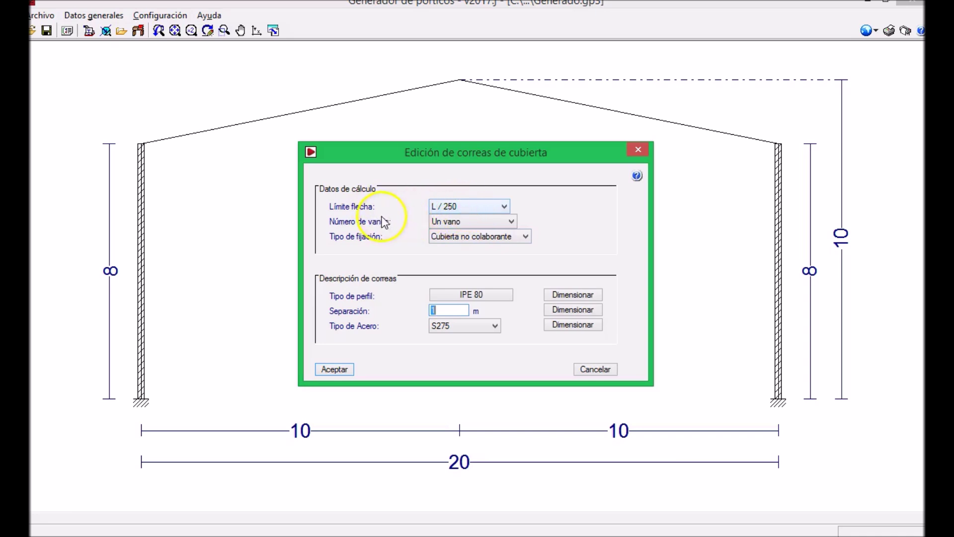
left_click(473, 226)
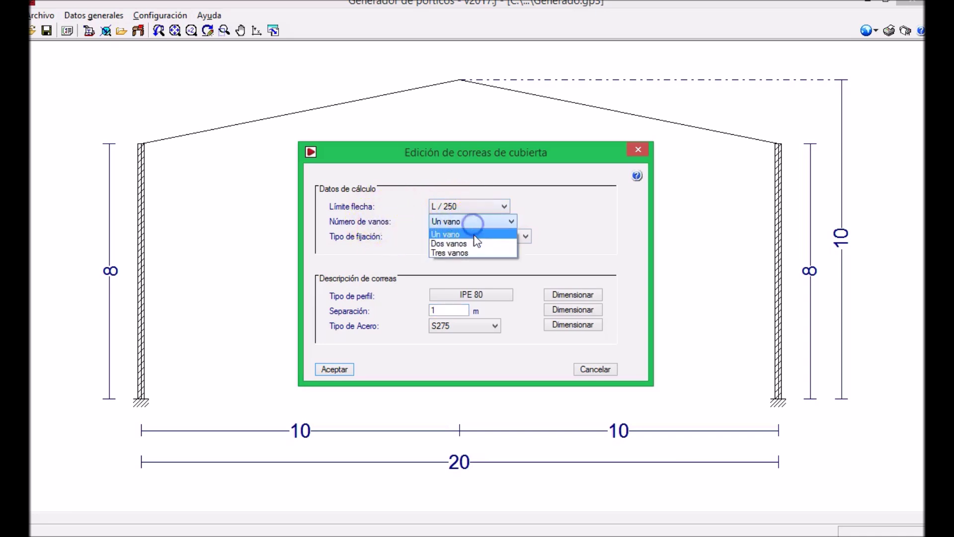
left_click(472, 240)
left_click(475, 236)
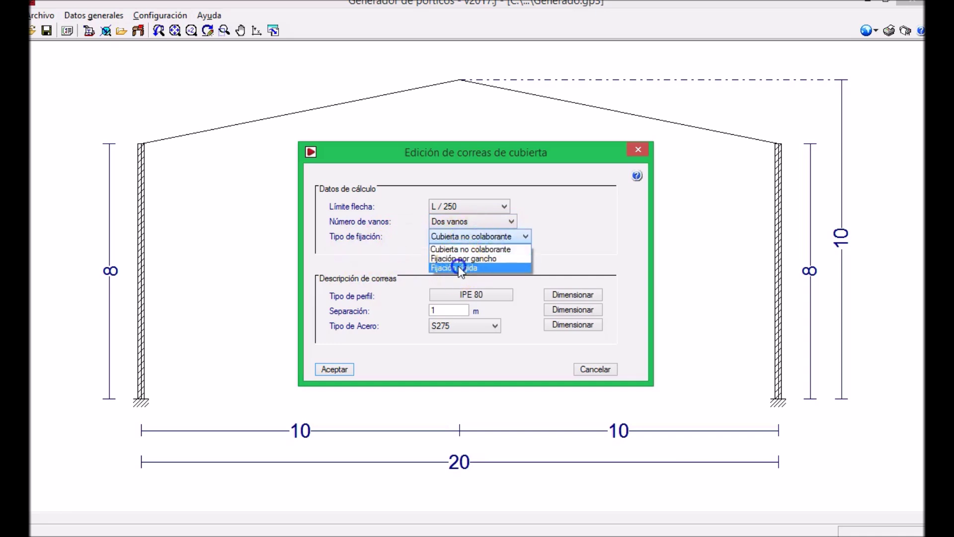
left_click(462, 269)
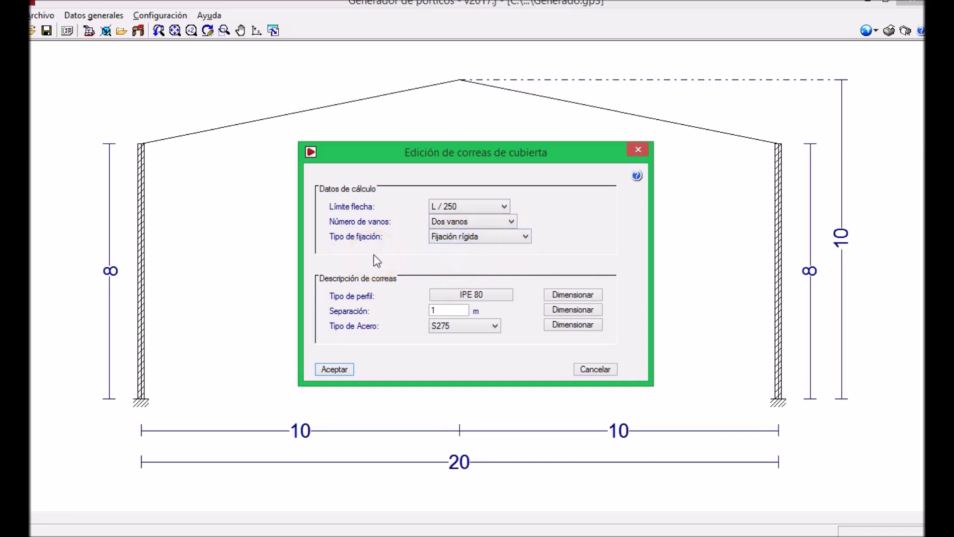
- Consult the help on the roof purlins' fixing type and review its options, keeping Fijación rígida
left_click(637, 176)
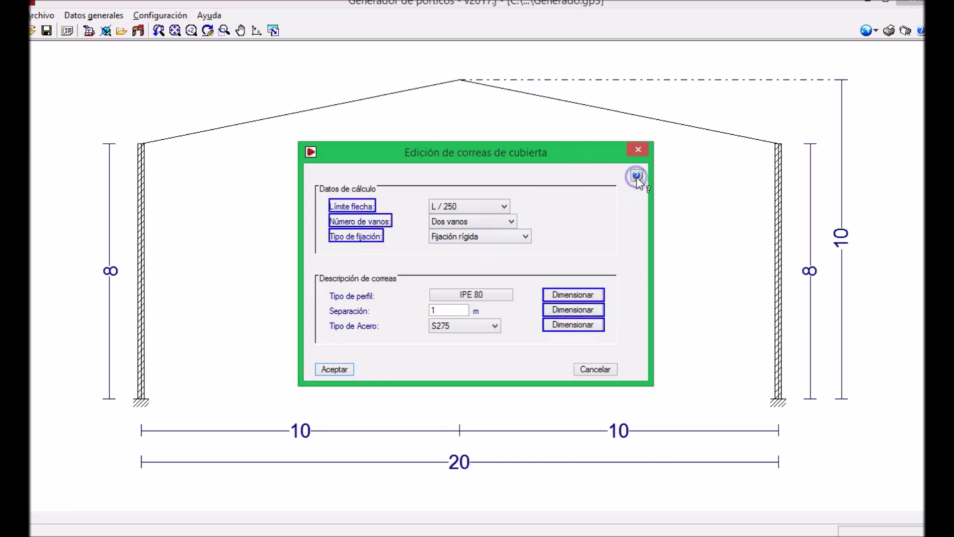
left_click(370, 238)
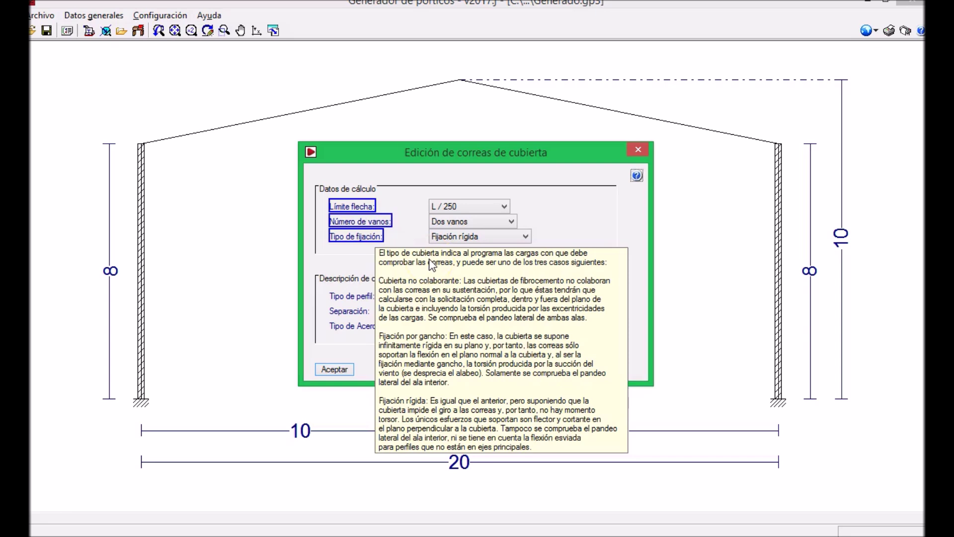
left_click(453, 235)
left_click(453, 237)
left_click(462, 238)
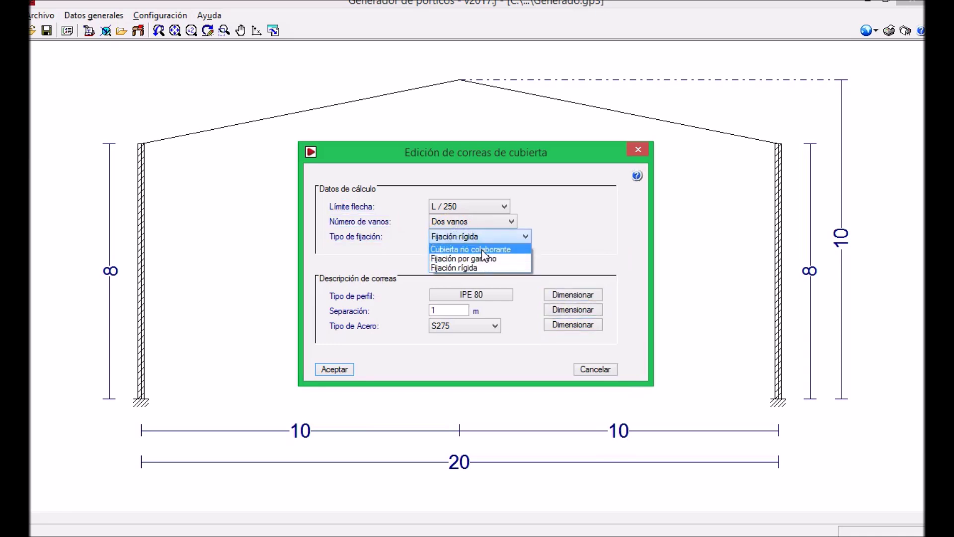
left_click(565, 237)
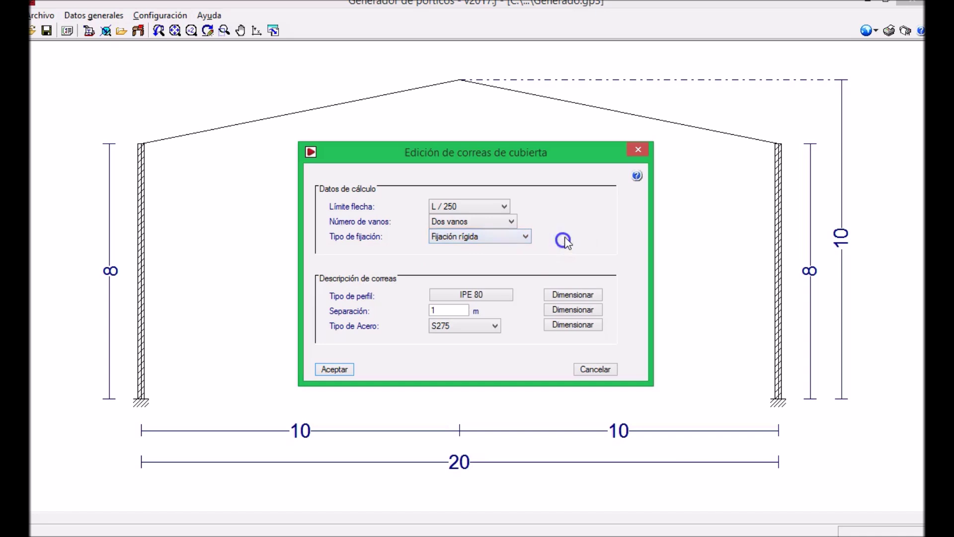
left_click(450, 253)
- Review the steel profile series available for the roof purlins, keeping the IPE 80 profile
left_click(447, 298)
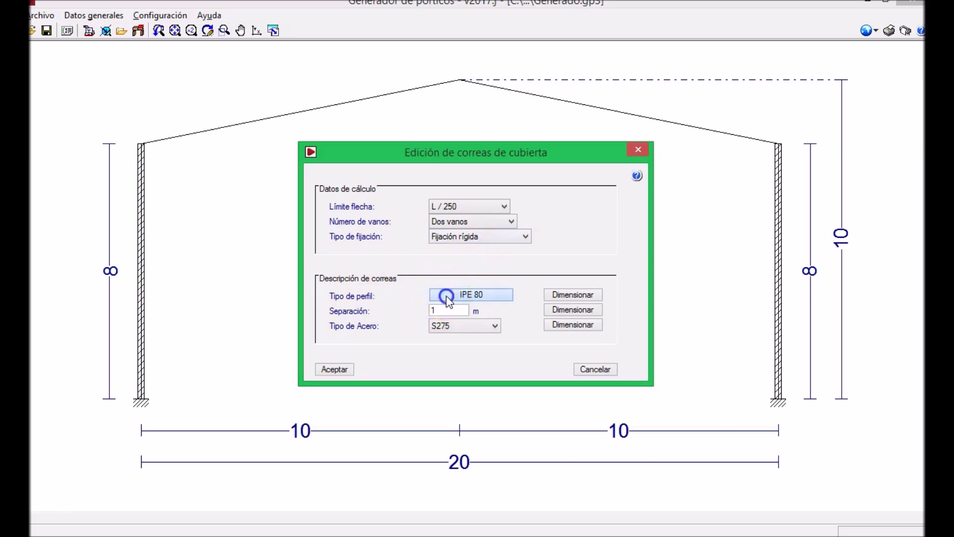
left_click(335, 245)
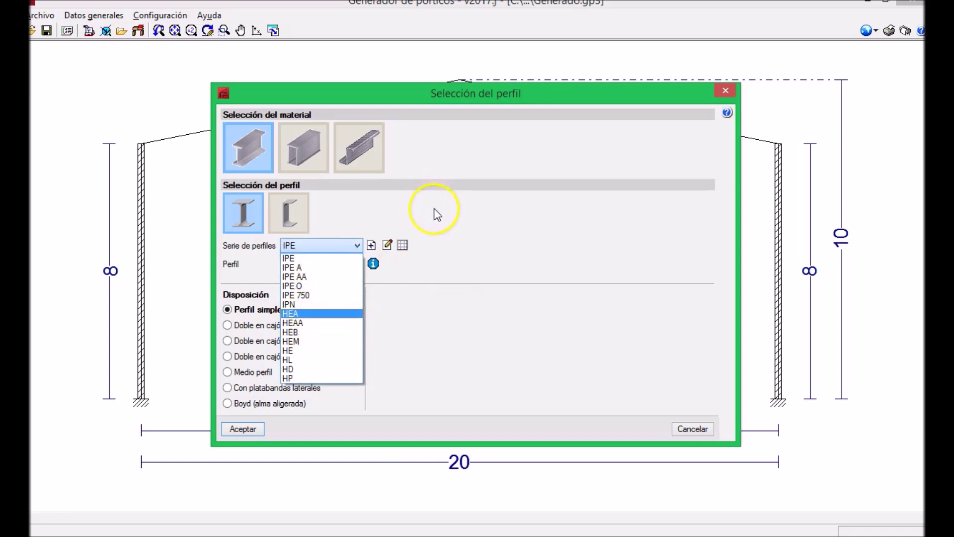
left_click(404, 222)
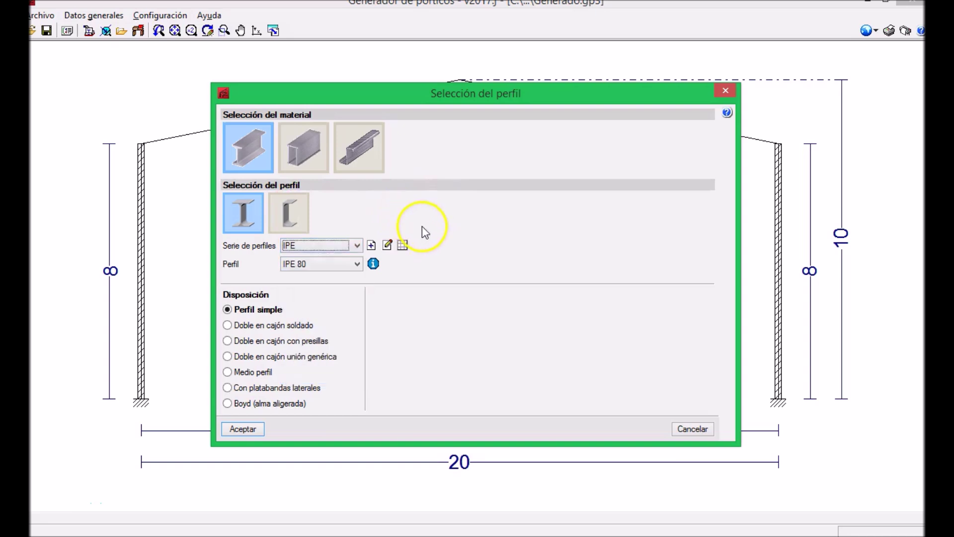
key("Return")
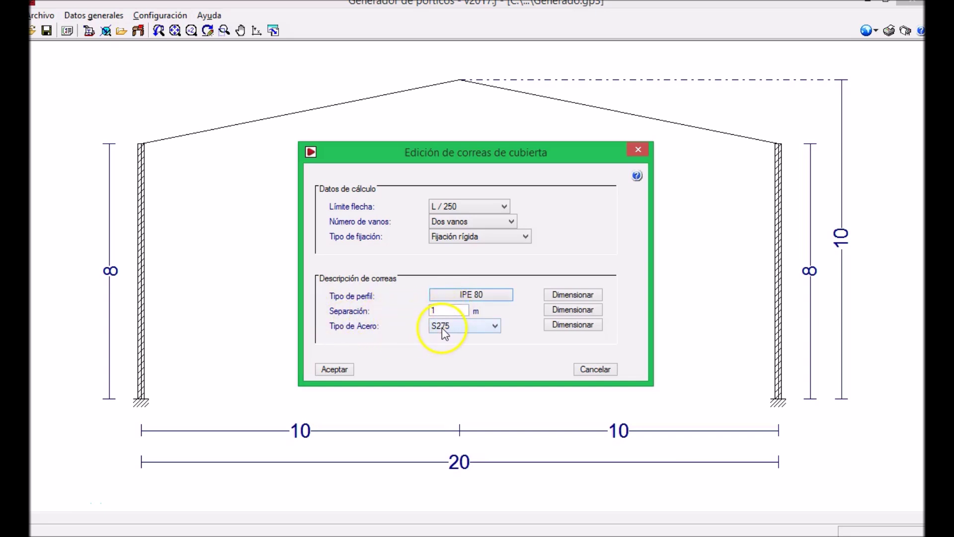
- Set the roof purlins' spacing to 1.4 m
left_click(450, 310)
type(".4")
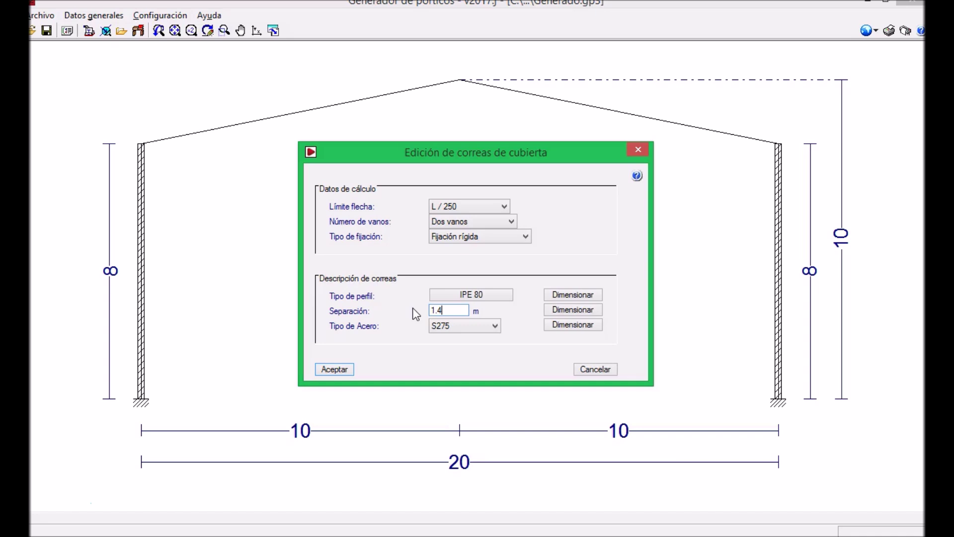
left_click(452, 313)
left_click(419, 234)
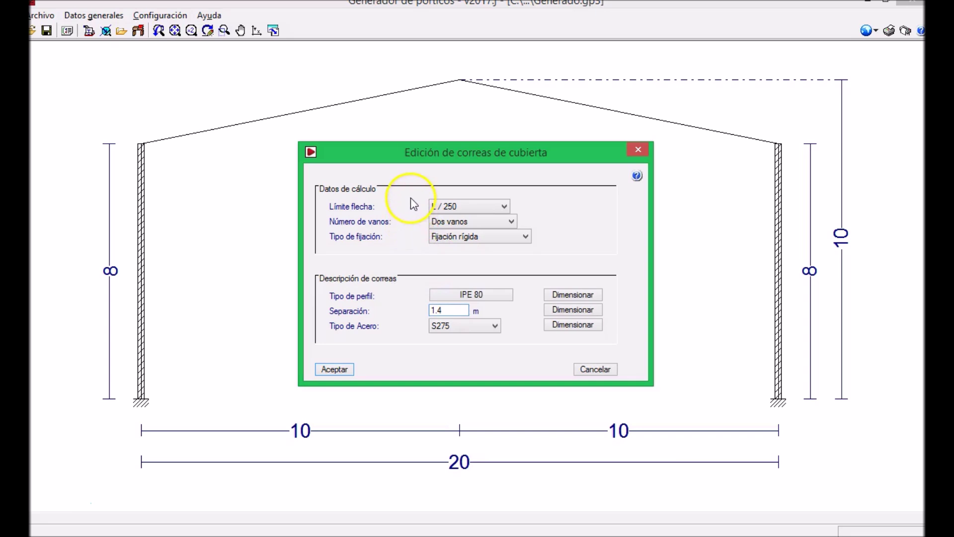
- Size the roof purlins' profile, choose IPE 100, and accept the purlin data and its check
left_click(573, 294)
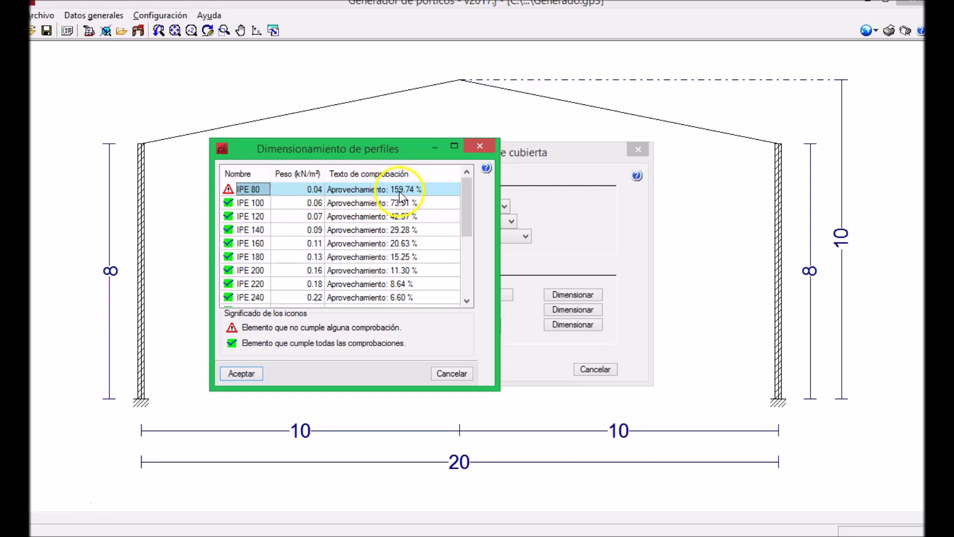
left_click(254, 204)
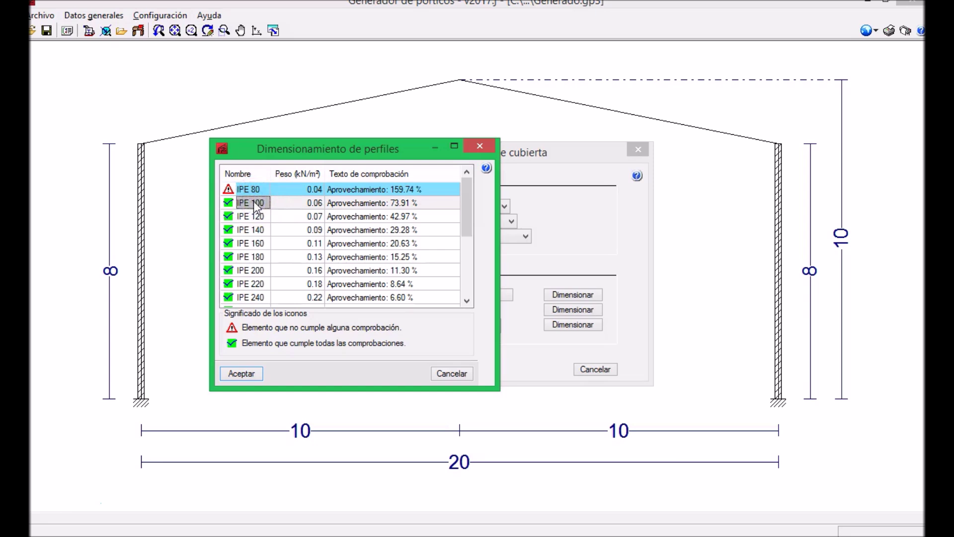
left_click(252, 202)
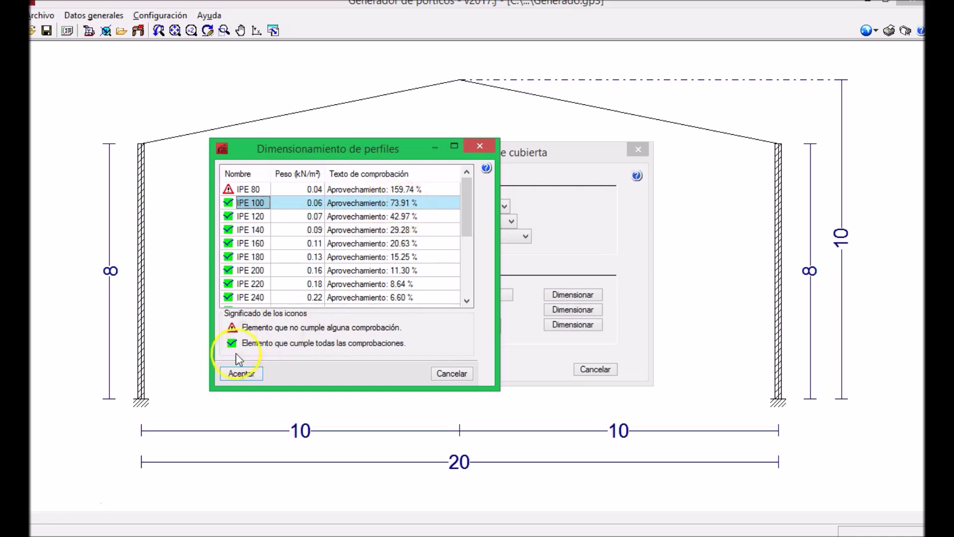
left_click(235, 374)
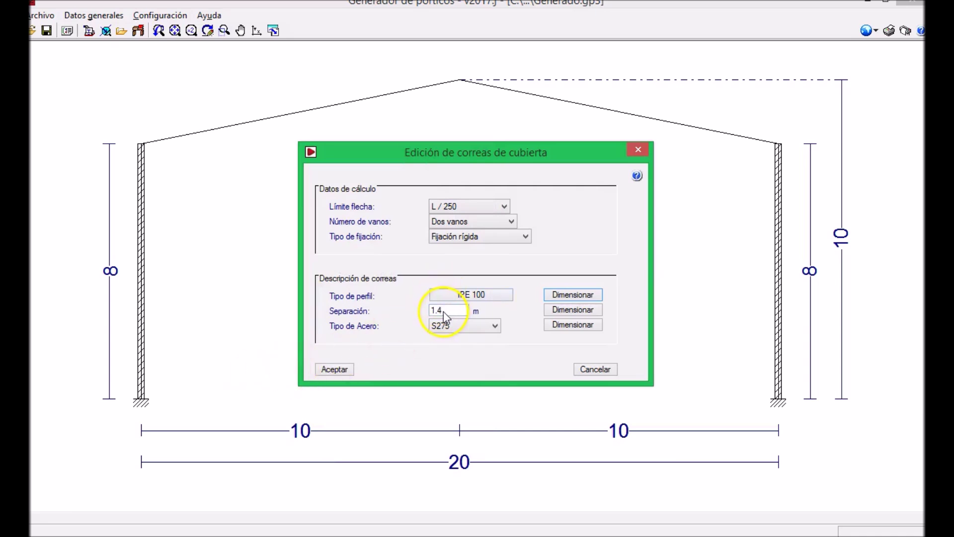
left_click(333, 369)
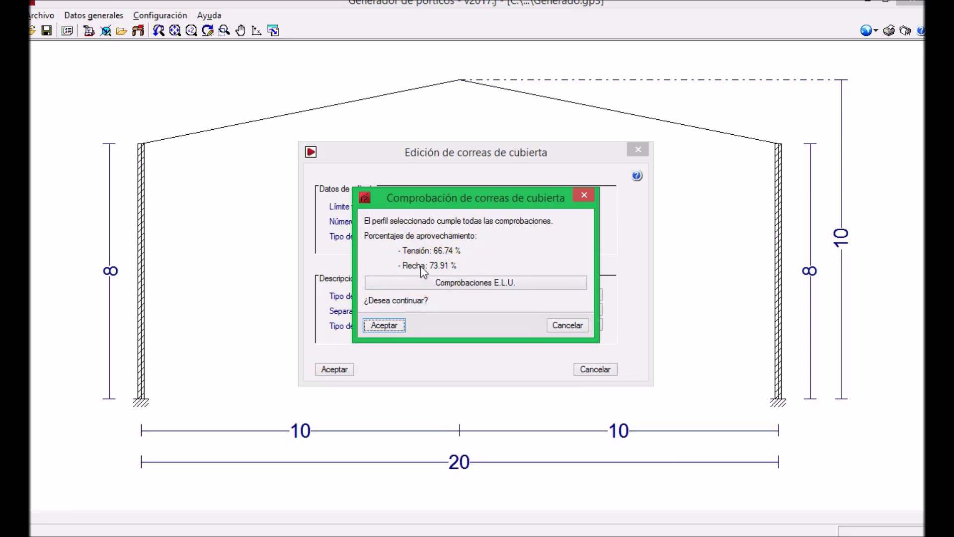
left_click(384, 325)
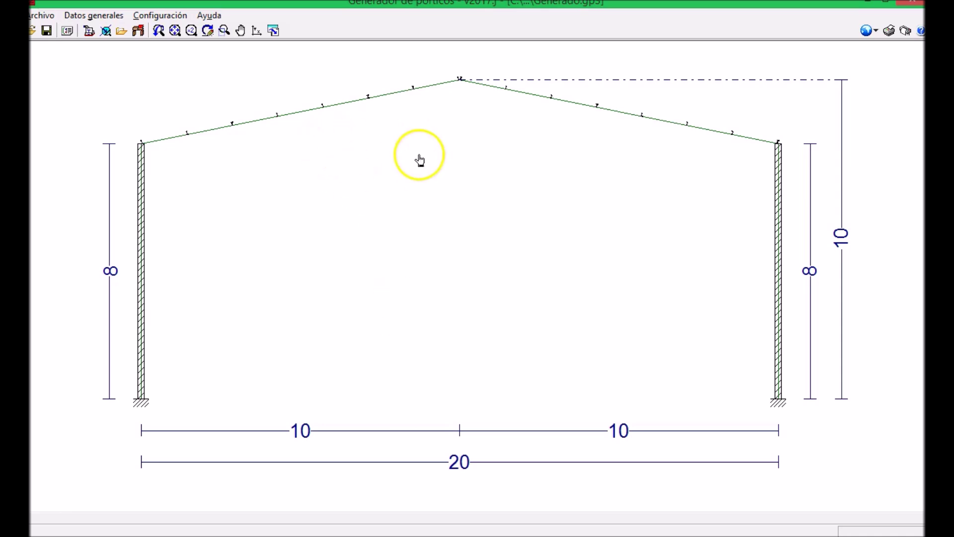
- Save the job and start its export to CYPE 3D, accepting the roof purlin check
left_click(47, 31)
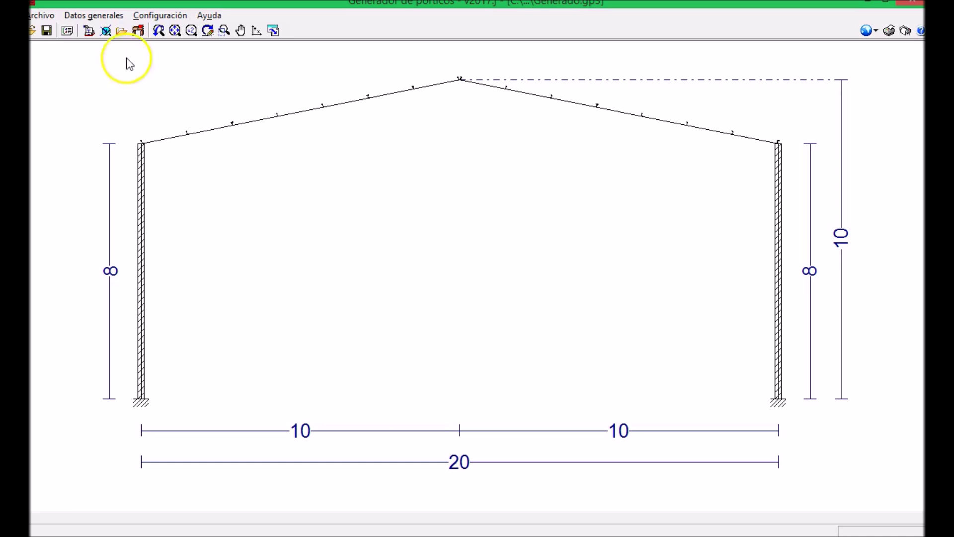
left_click(74, 16)
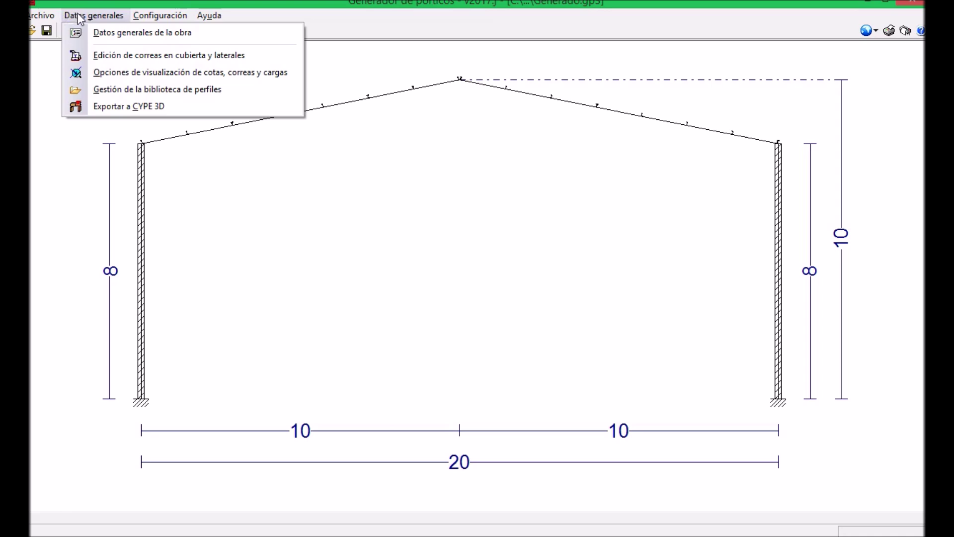
left_click(121, 109)
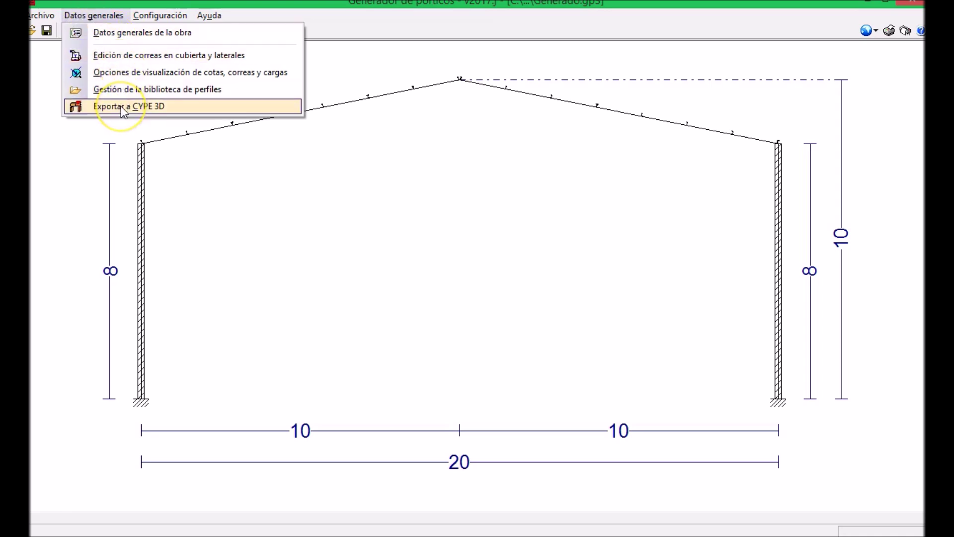
left_click(121, 106)
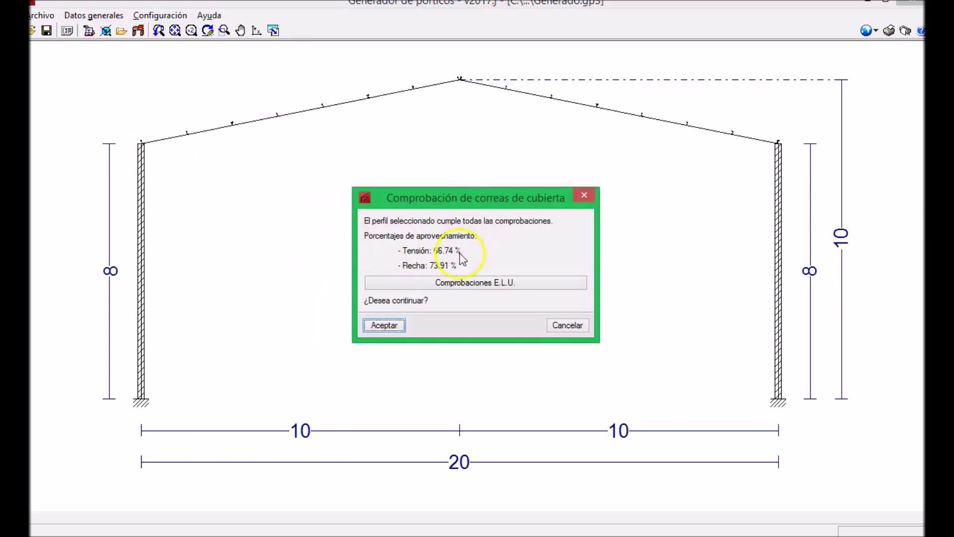
left_click(384, 325)
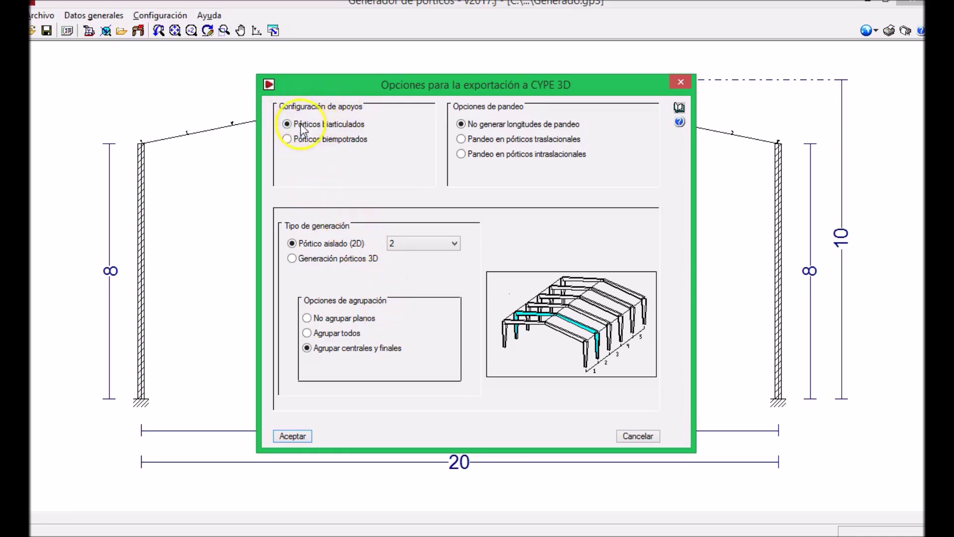
- Set the export's support configuration to Pórticos biempotrados and its buckling option to Pandeo en pórticos intraslacionales
left_click(327, 140)
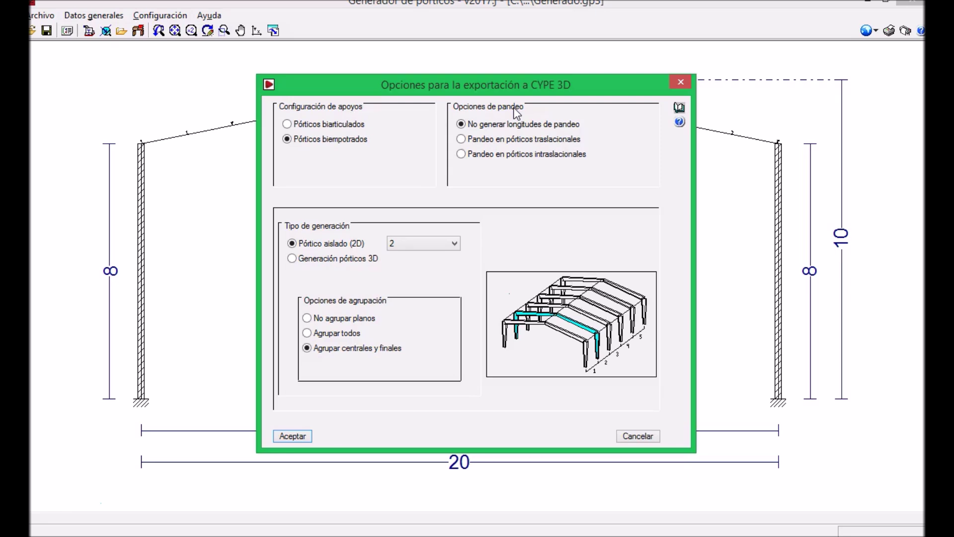
left_click(504, 108)
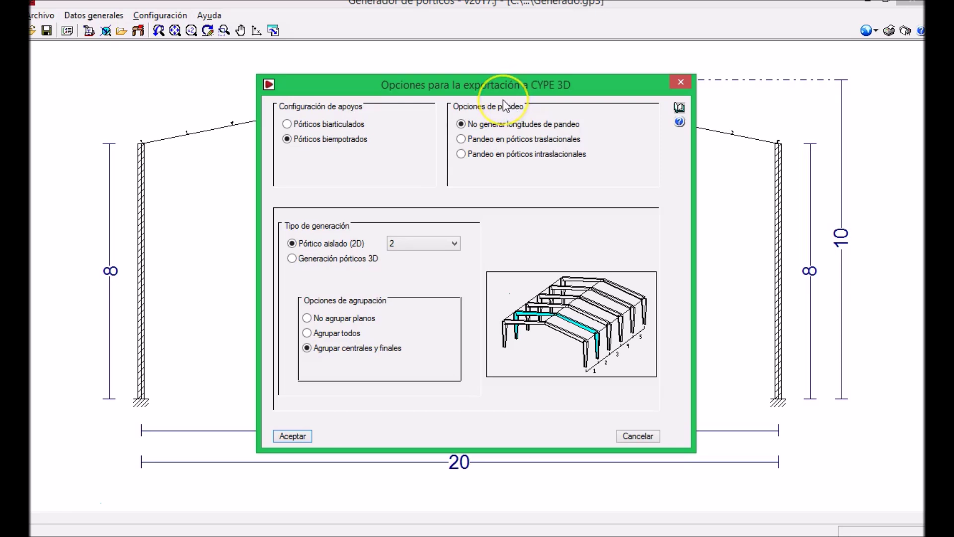
left_click(484, 149)
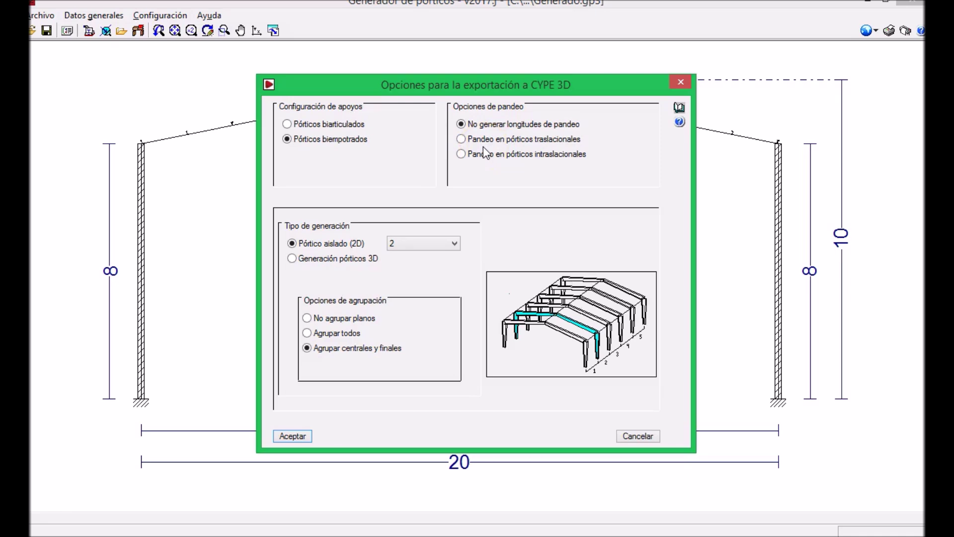
left_click(465, 154)
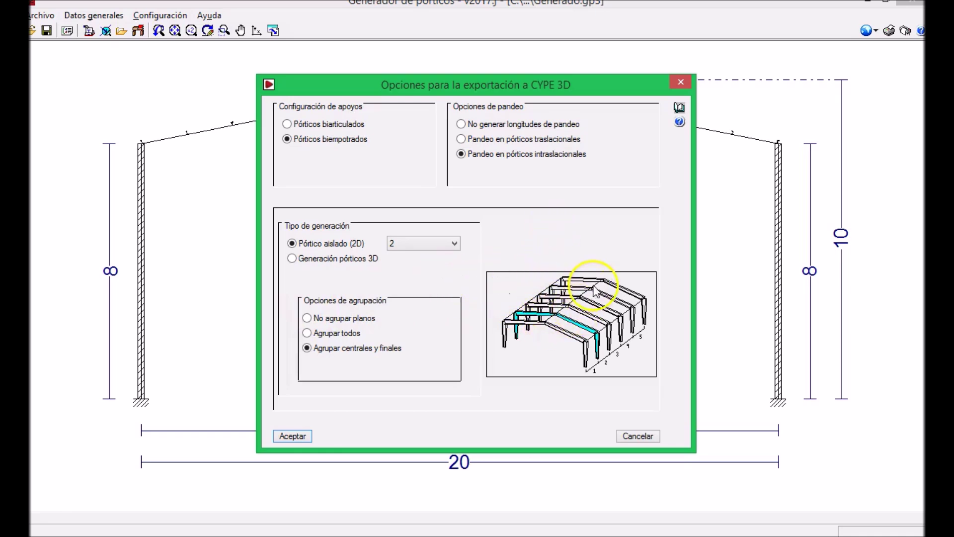
- Set the export to Generación pórticos 3D with No agrupar planos, then run the export to CYPE 3D and save the current job's data
left_click(342, 259)
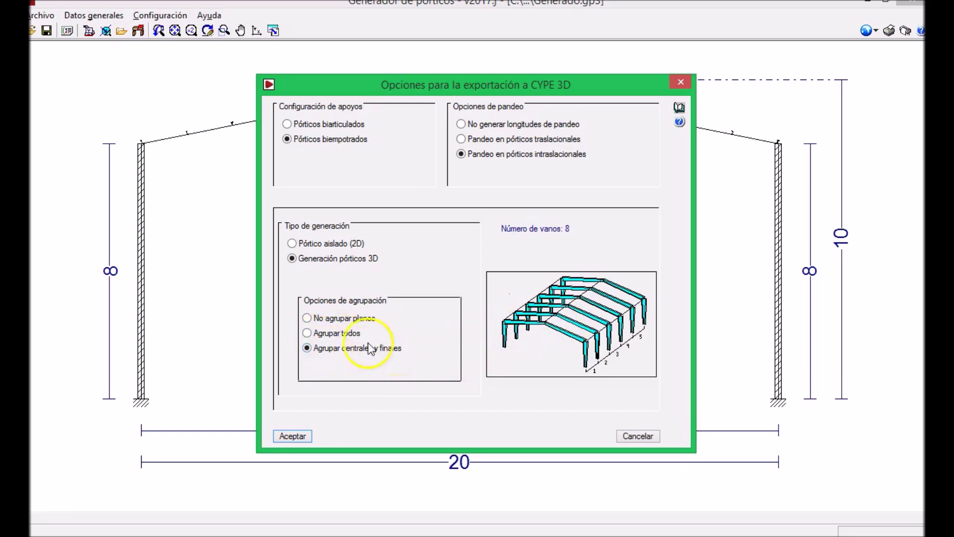
left_click(346, 320)
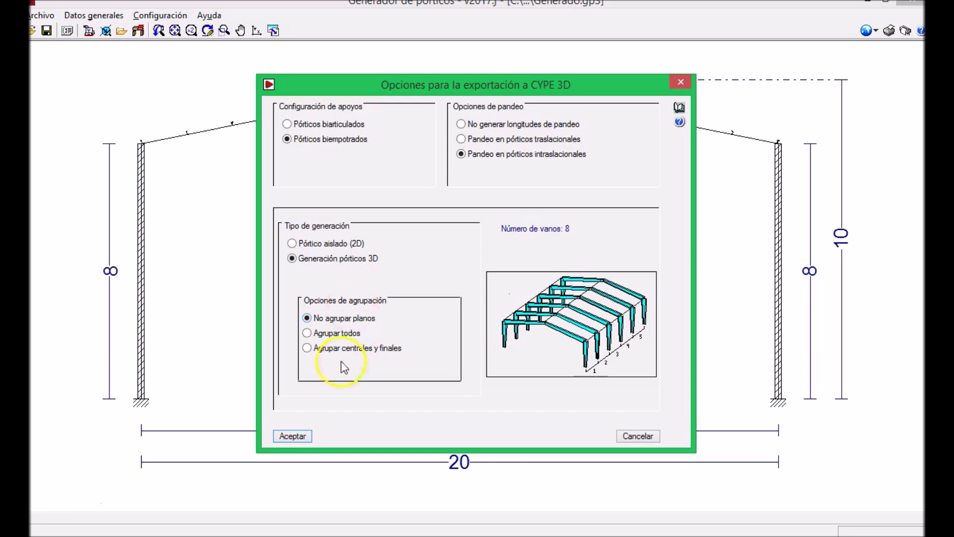
left_click(293, 436)
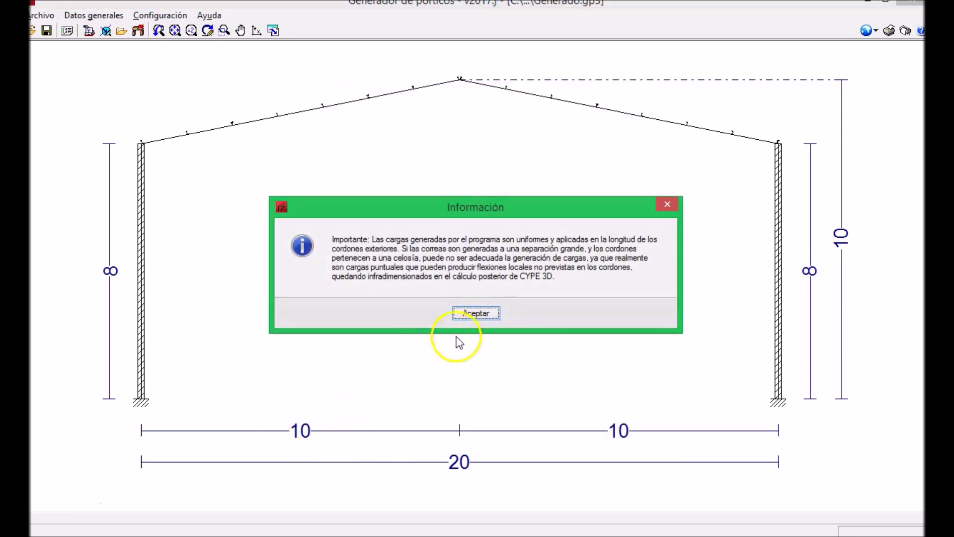
left_click(484, 311)
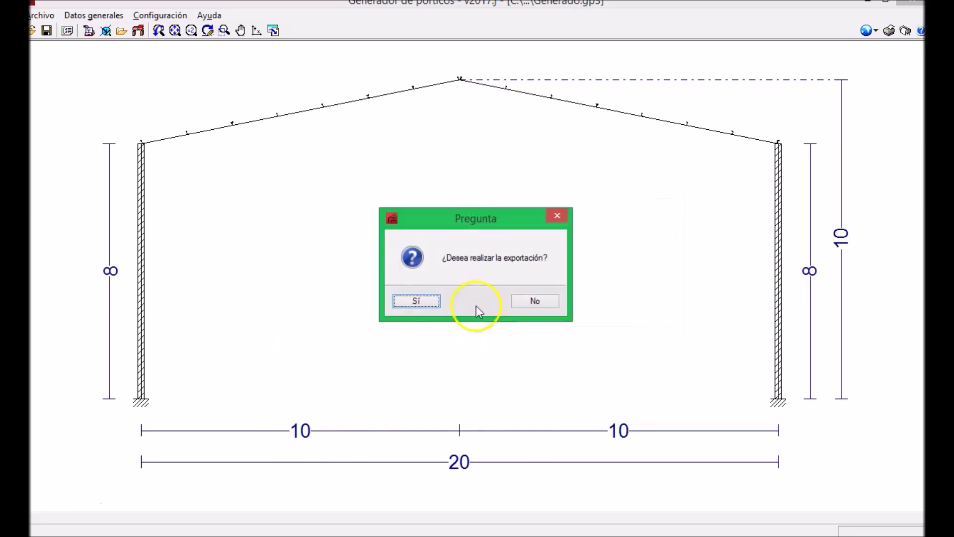
left_click(419, 302)
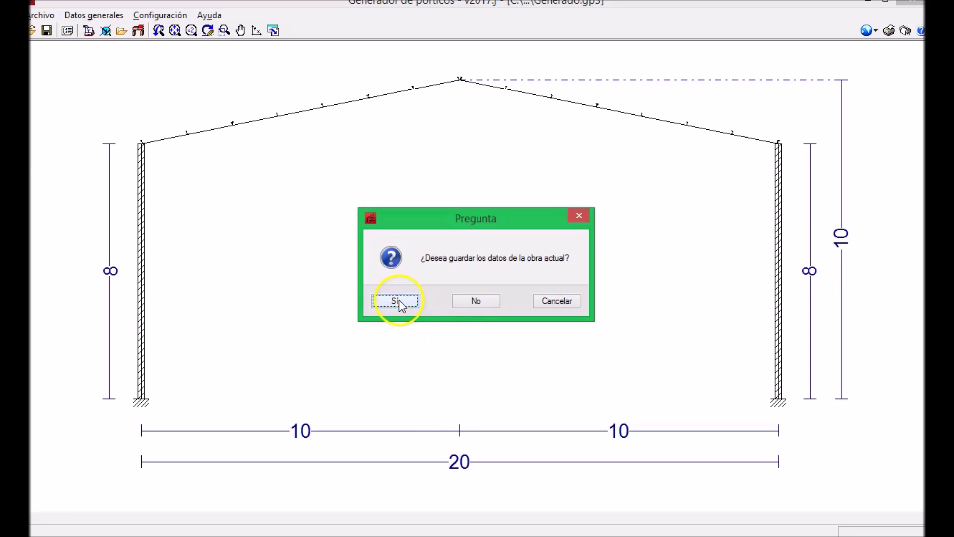
left_click(399, 300)
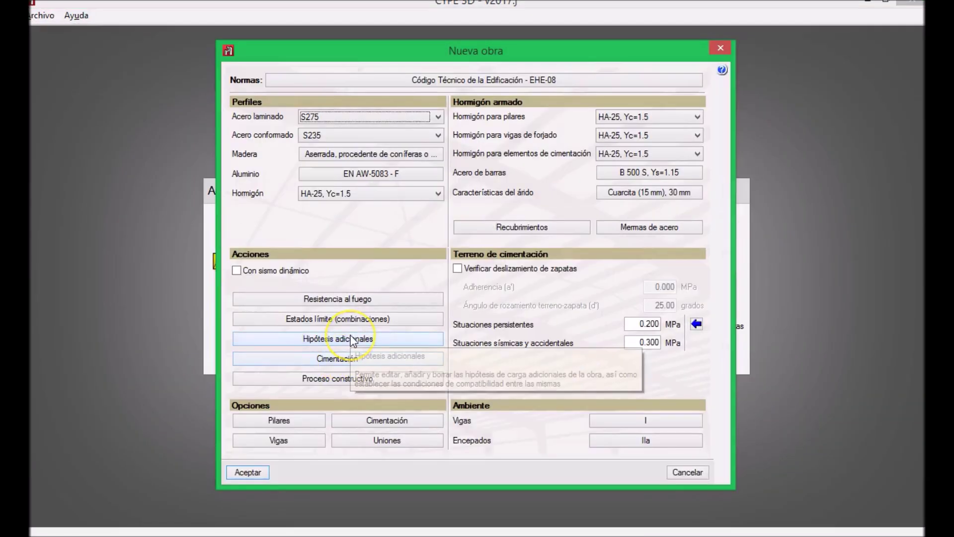
- Check the design codes assigned to the new job's concrete, steel, timber, aluminium and foundations without changing them
left_click(79, 503)
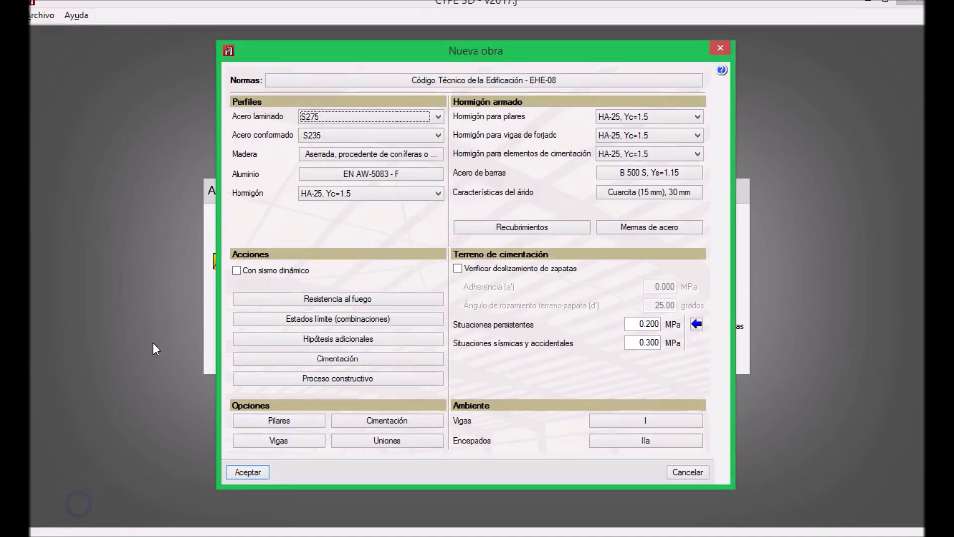
left_click(194, 319)
left_click(272, 79)
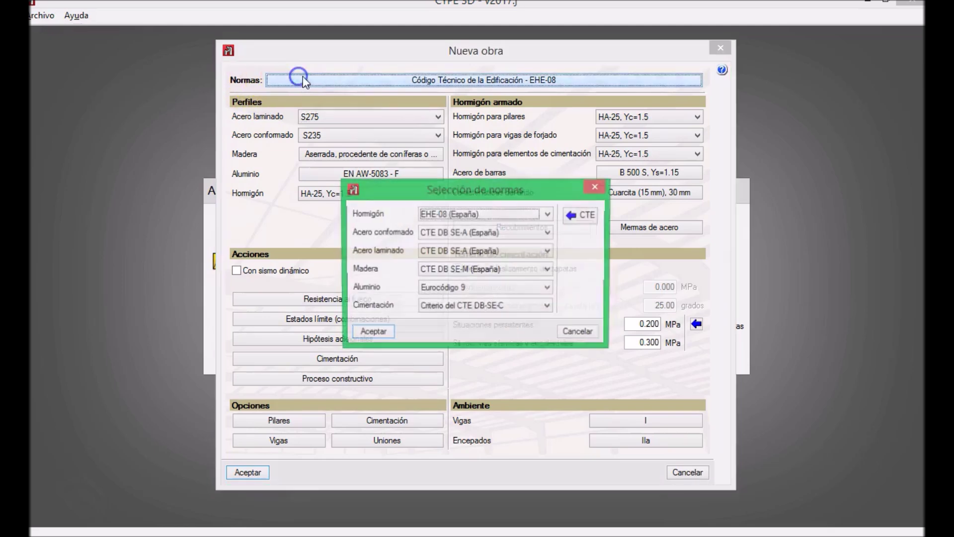
left_click(580, 332)
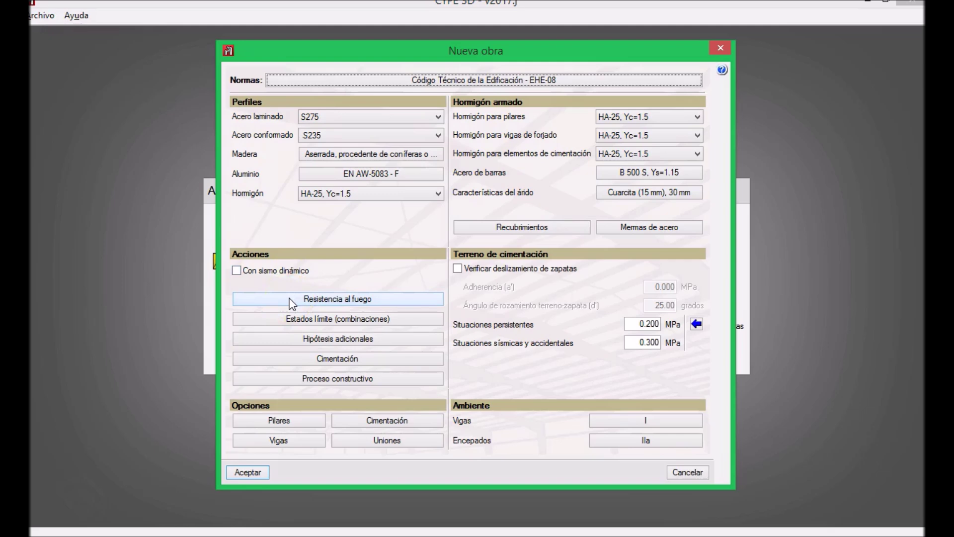
- Add the use category B. Zonas administrativas to the new job's additional load hypotheses
left_click(293, 339)
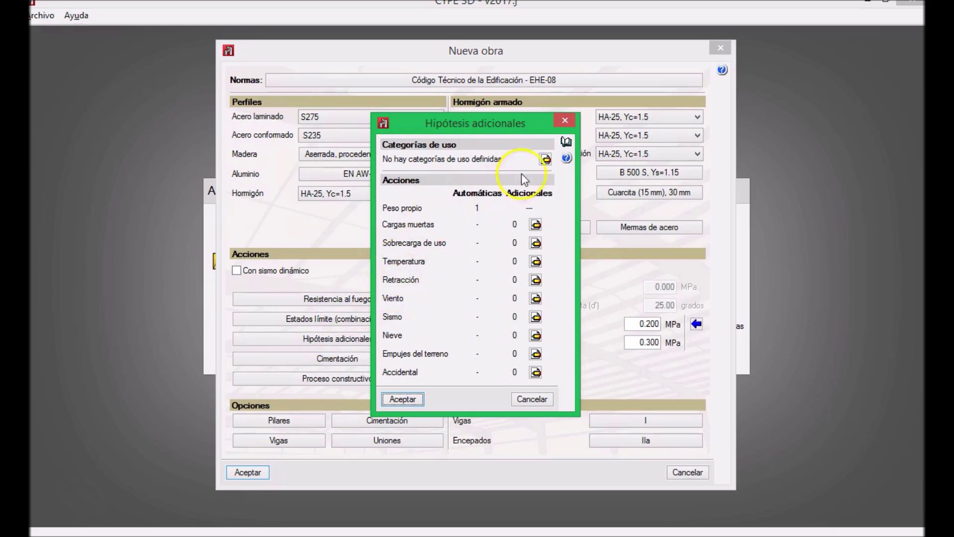
left_click(545, 159)
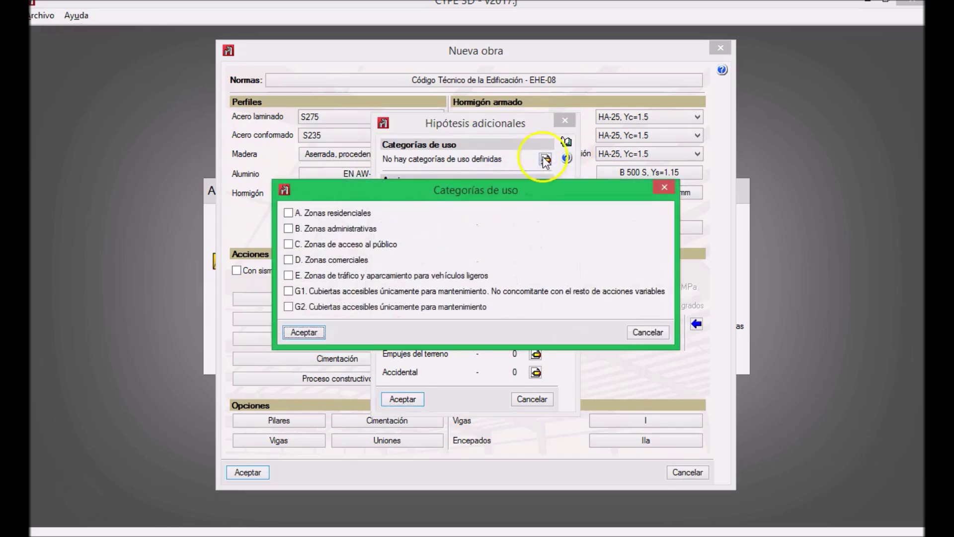
left_click(288, 229)
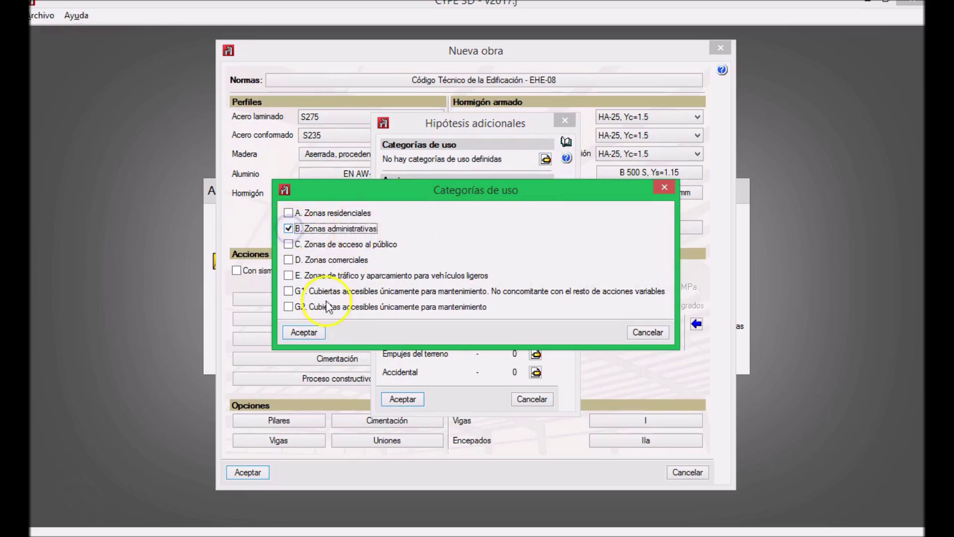
left_click(304, 332)
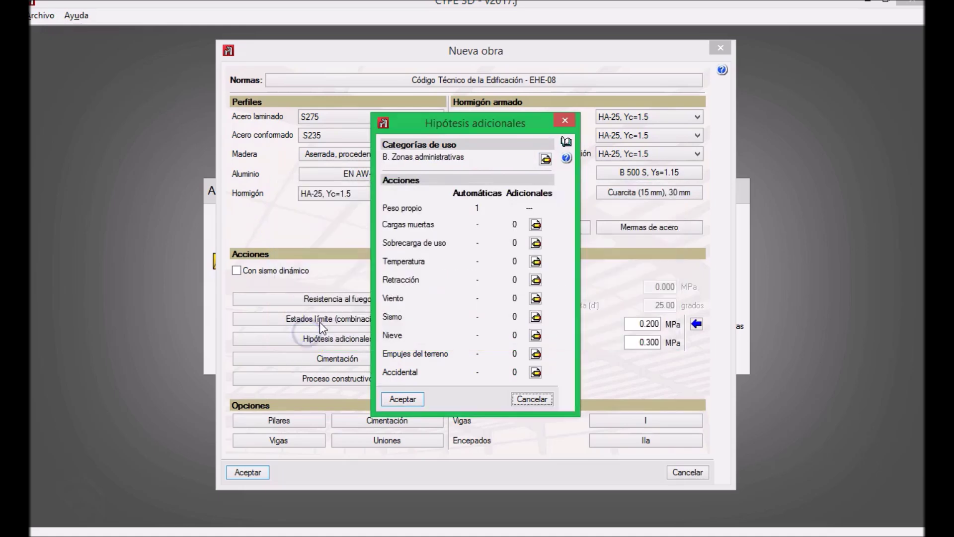
- Add an additional Sobrecarga de uso hypothesis with the reference Q and accept the additional hypotheses
left_click(535, 243)
left_click(449, 198)
left_click(450, 289)
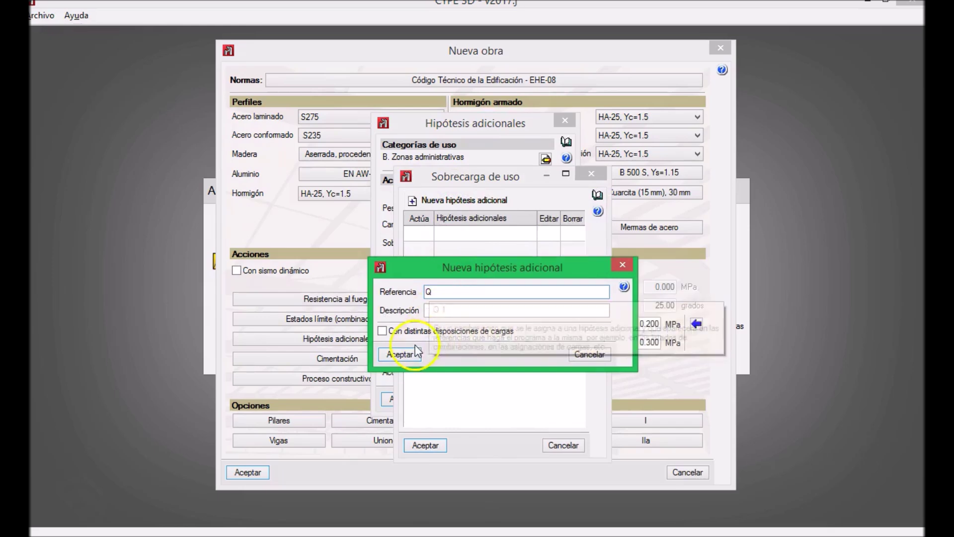
left_click(395, 355)
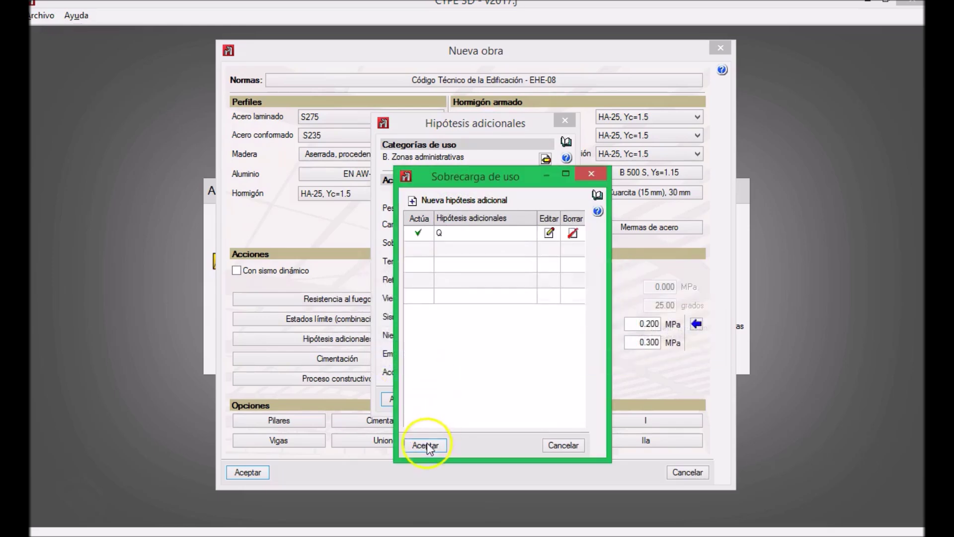
left_click(426, 444)
left_click(402, 399)
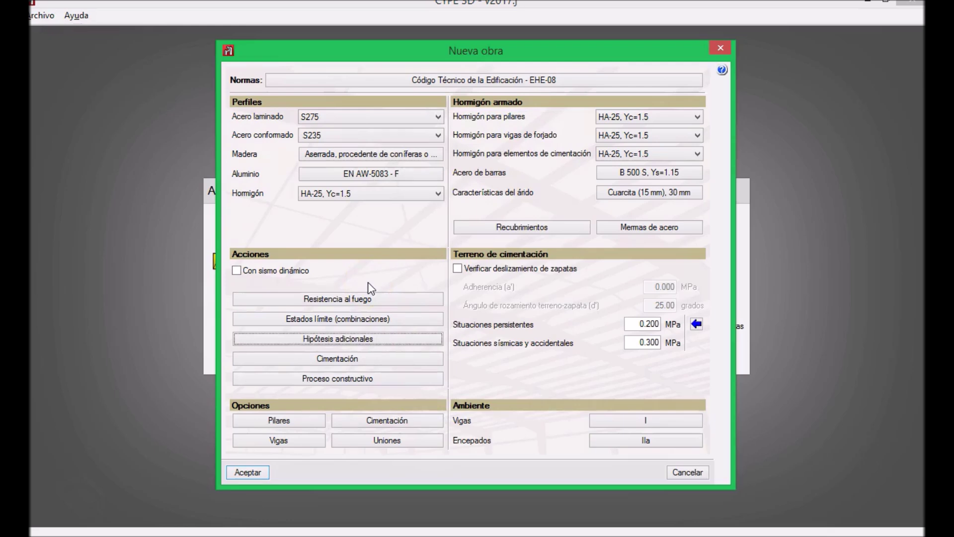
- Accept the new job's general data and limit states, and create the job with the file name Nave
left_click(250, 475)
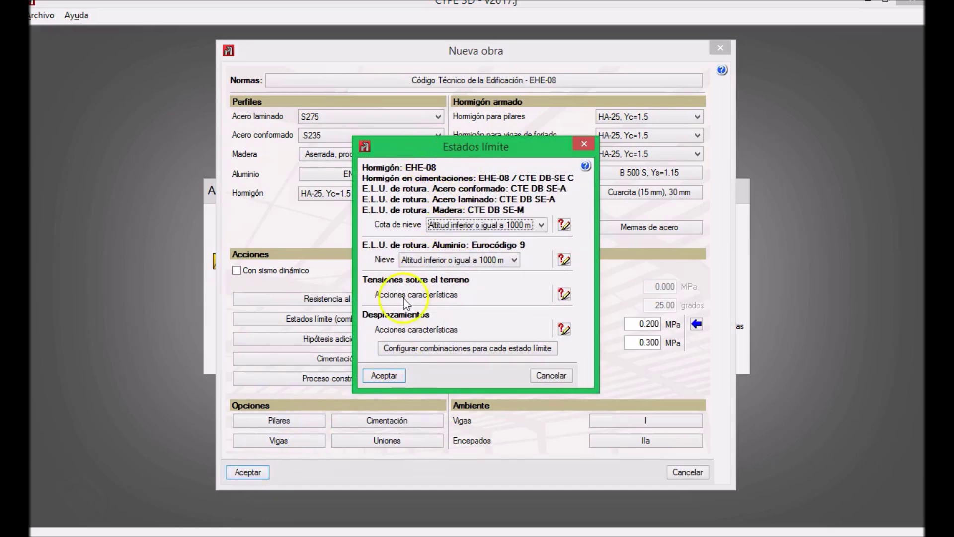
left_click(383, 376)
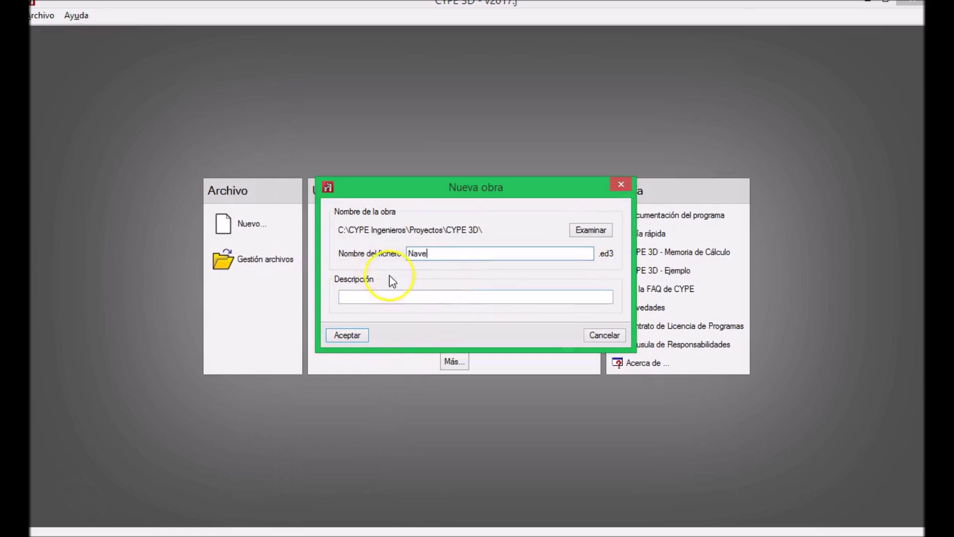
left_click(349, 335)
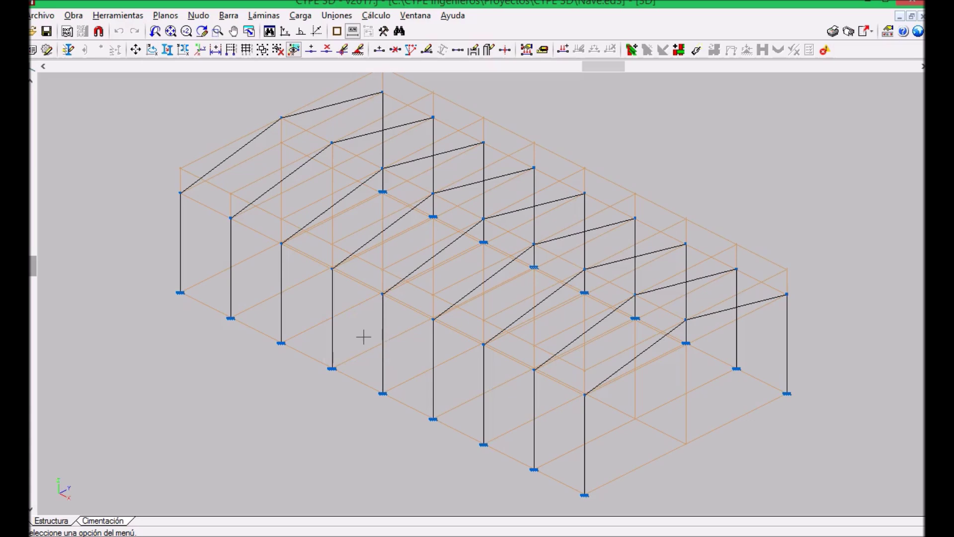
- Examine the complete structure in a 3D view from several angles and return to the model
left_click(119, 15)
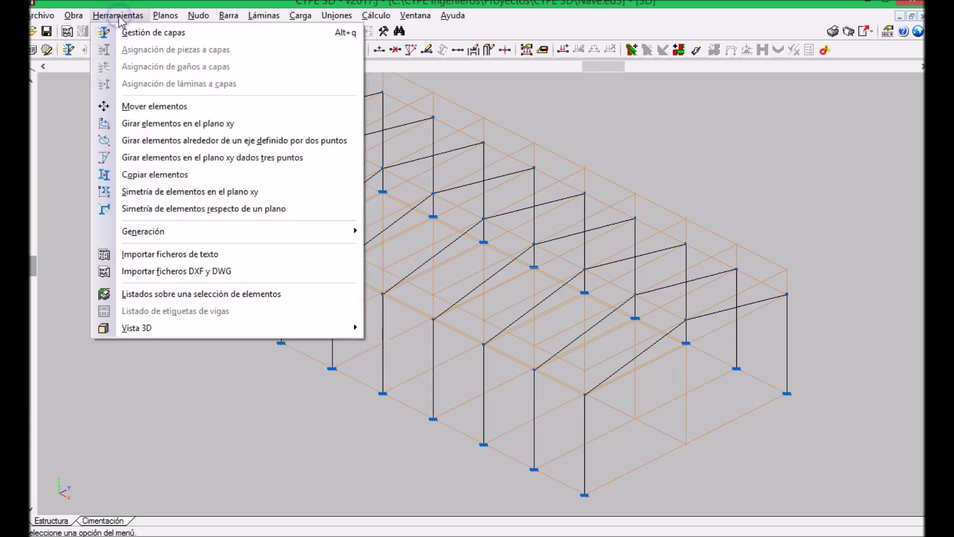
left_click(127, 328)
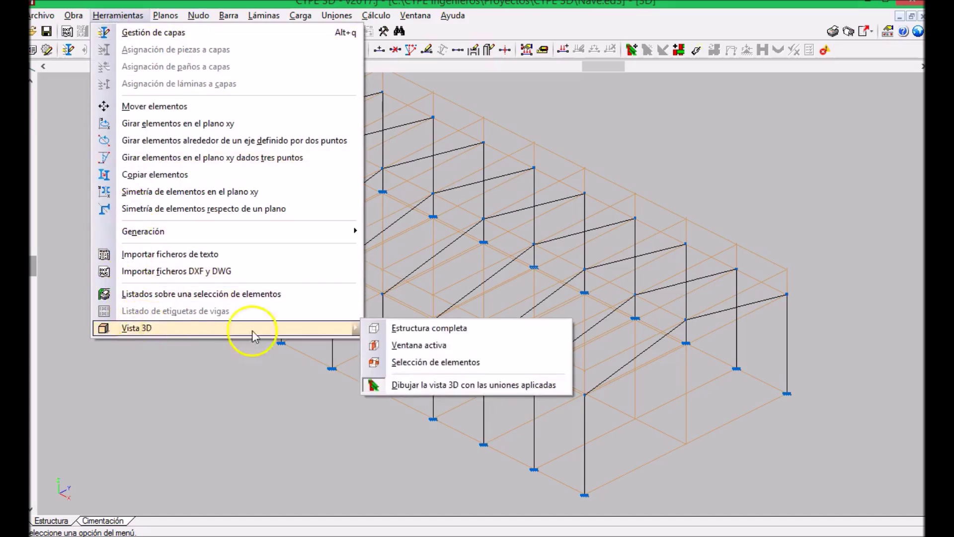
left_click(415, 328)
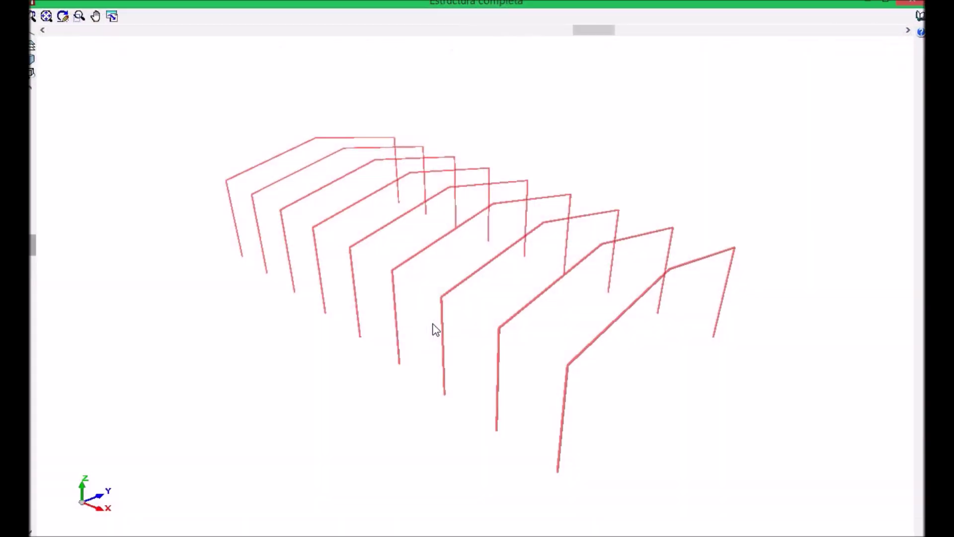
middle_click_drag(440, 305, 494, 286)
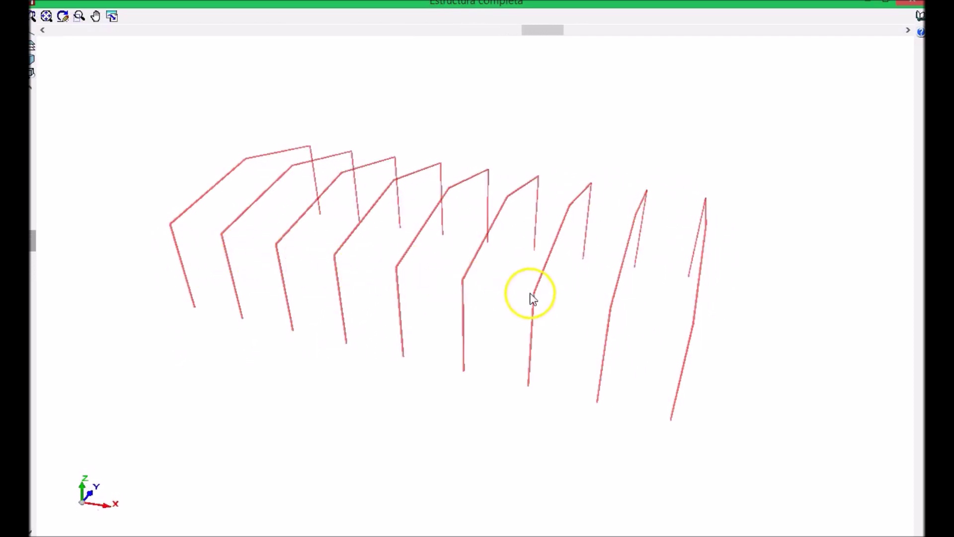
middle_click_drag(673, 311, 562, 257)
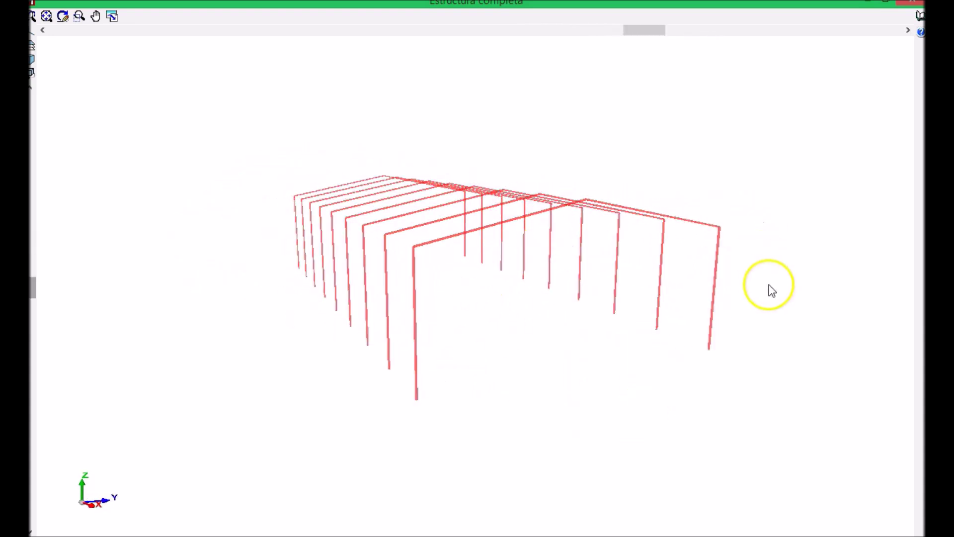
middle_click_drag(456, 239, 545, 265)
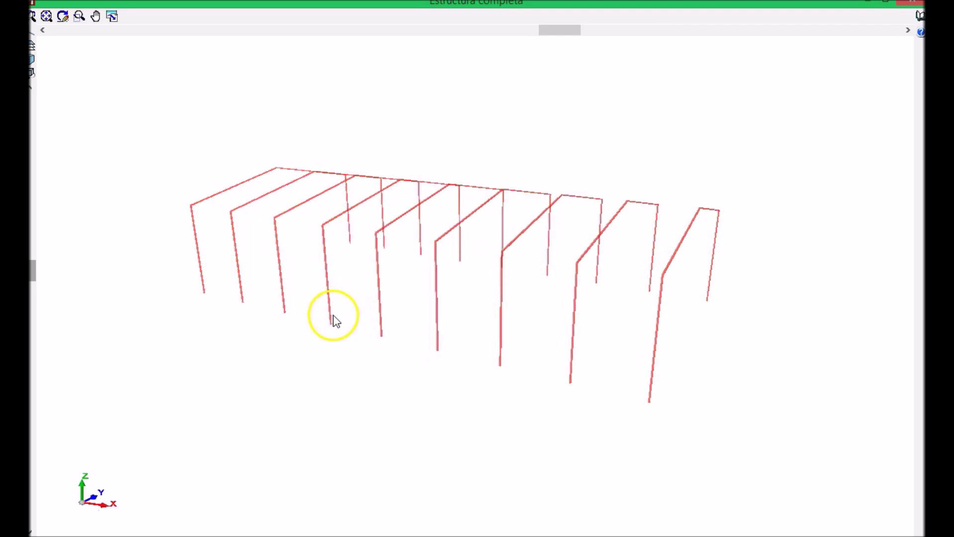
key("Escape")
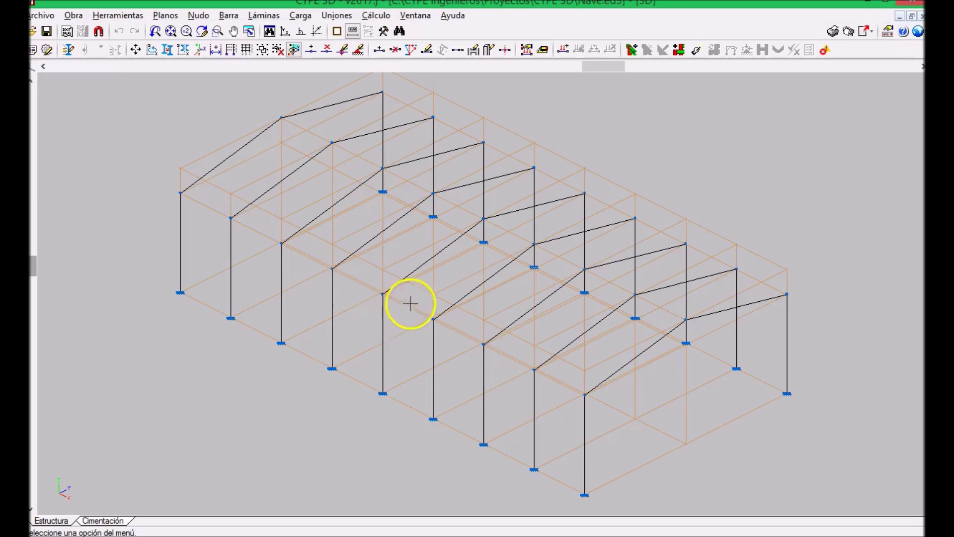
- Start the bar description command and examine the local axes shown on the frames' columns and rafters
middle_click_drag(436, 304, 433, 287)
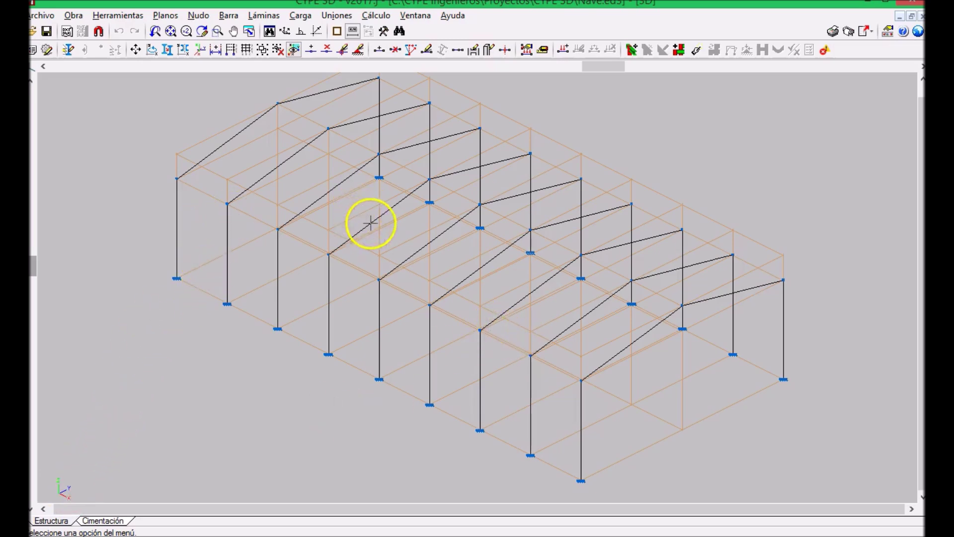
left_click(229, 16)
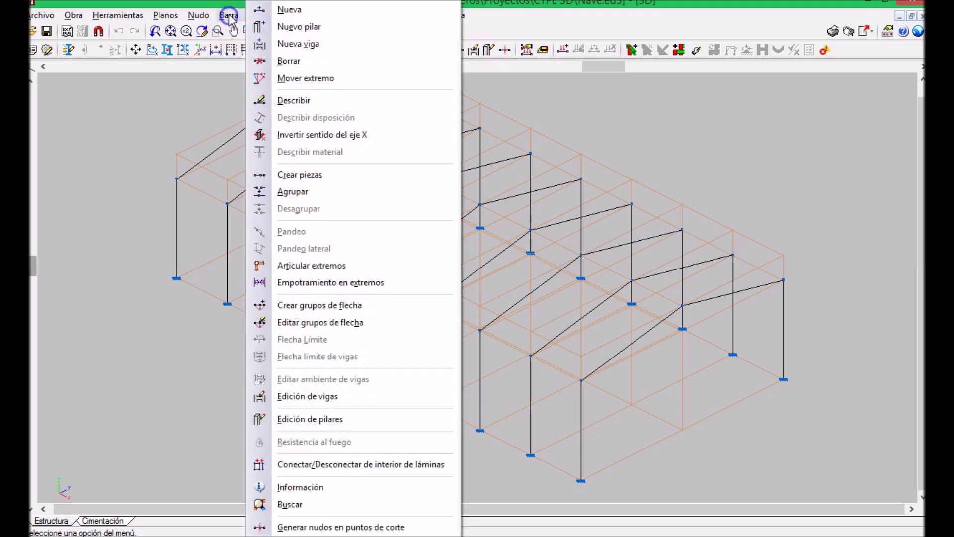
left_click(308, 101)
scroll(323, 273, "up", 5)
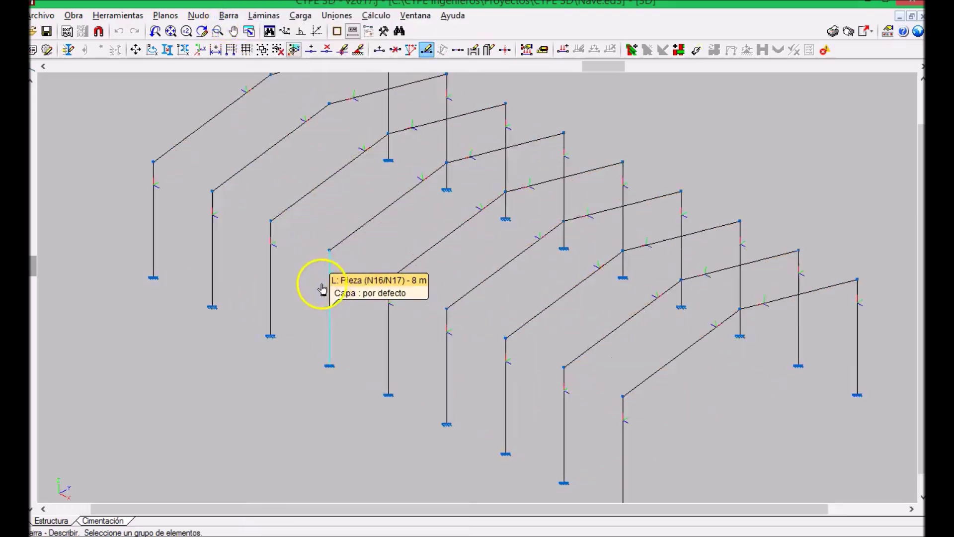
scroll(270, 315, "up", 2)
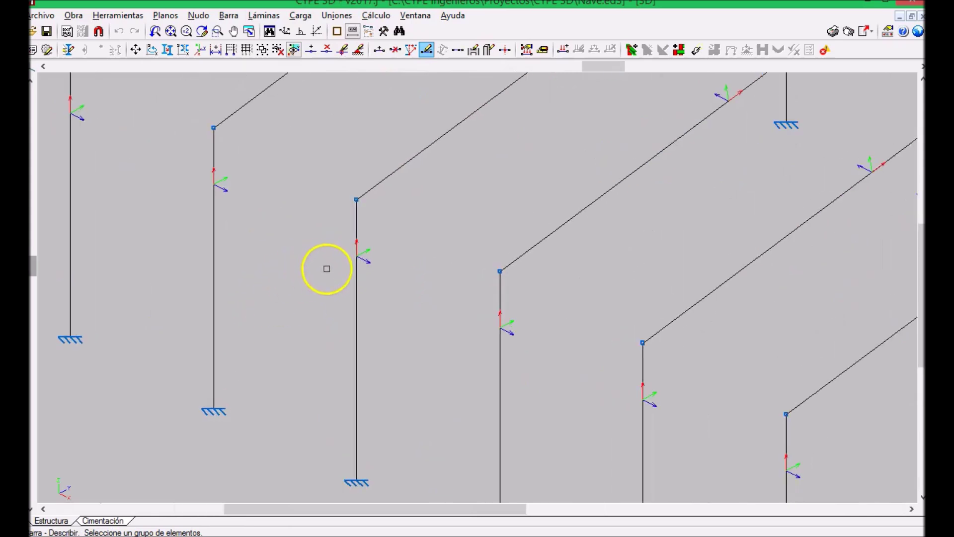
scroll(326, 268, "up", 1)
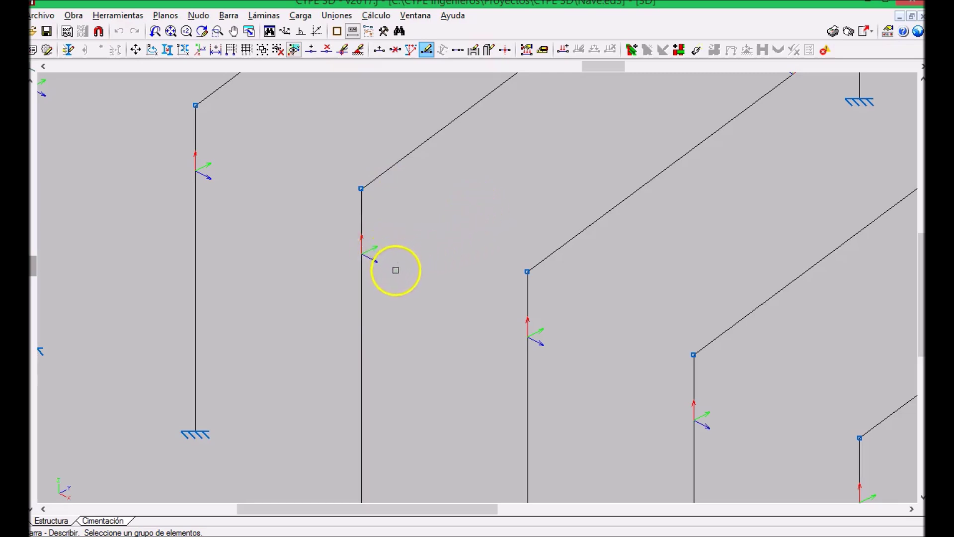
middle_click_drag(409, 206, 278, 356)
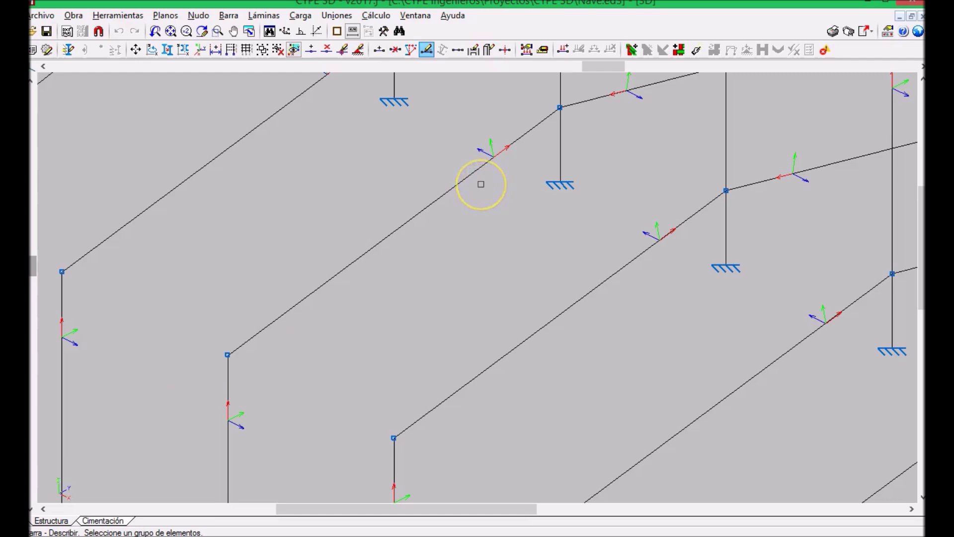
scroll(532, 181, "down", 5)
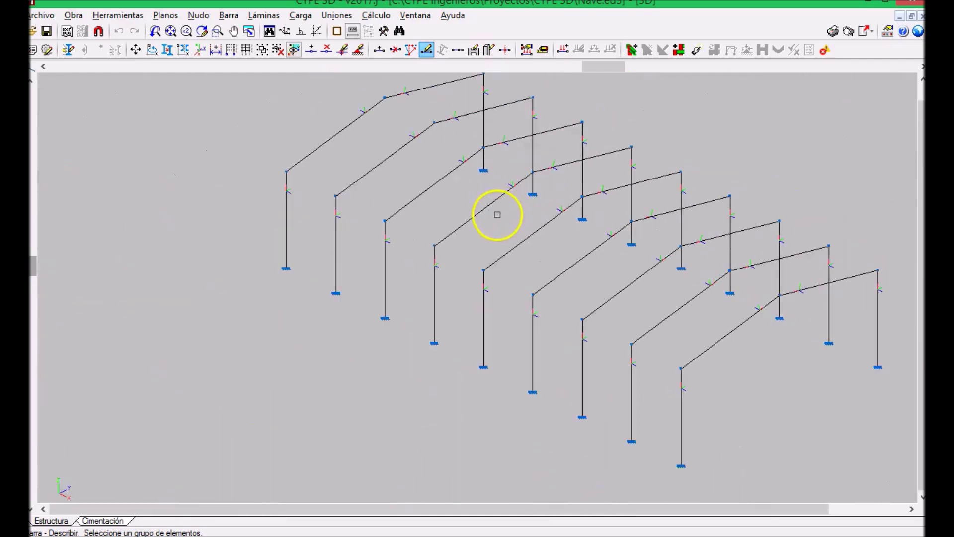
left_click(518, 206)
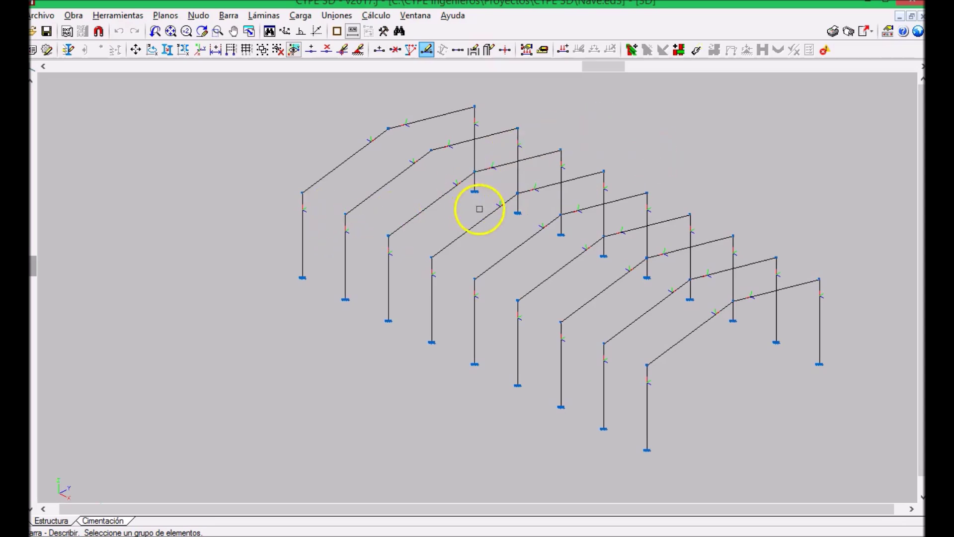
left_click(609, 65)
left_click_drag(607, 66, 630, 67)
left_click_drag(36, 263, 45, 281)
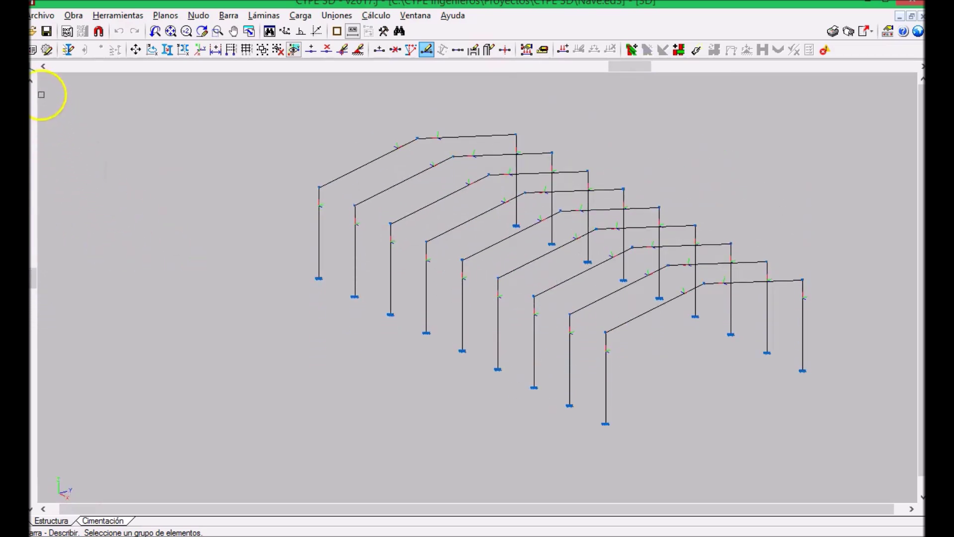
- Examine the structure in the preset XZ, XY, YZ and axonometric views and finish with a rotated 3D view of all frames
left_click(33, 68)
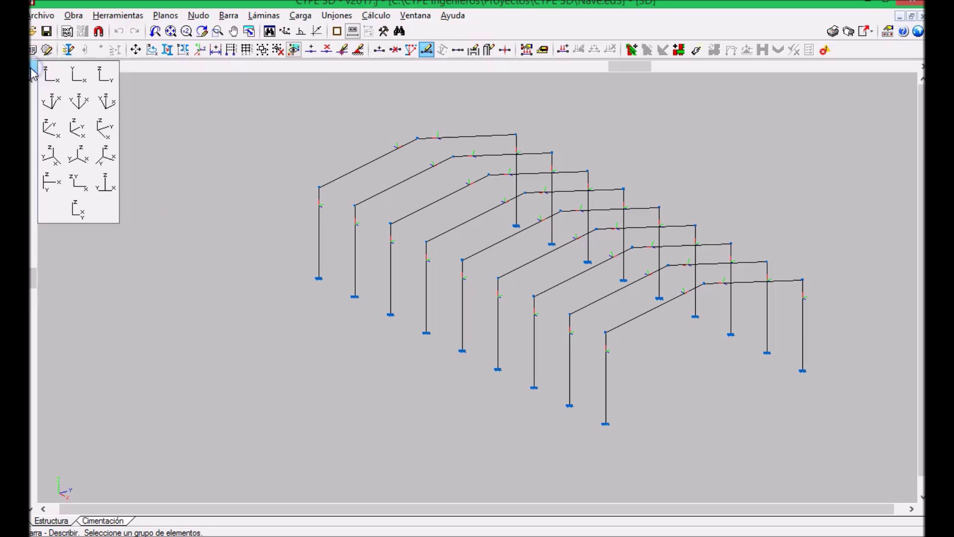
left_click(50, 74)
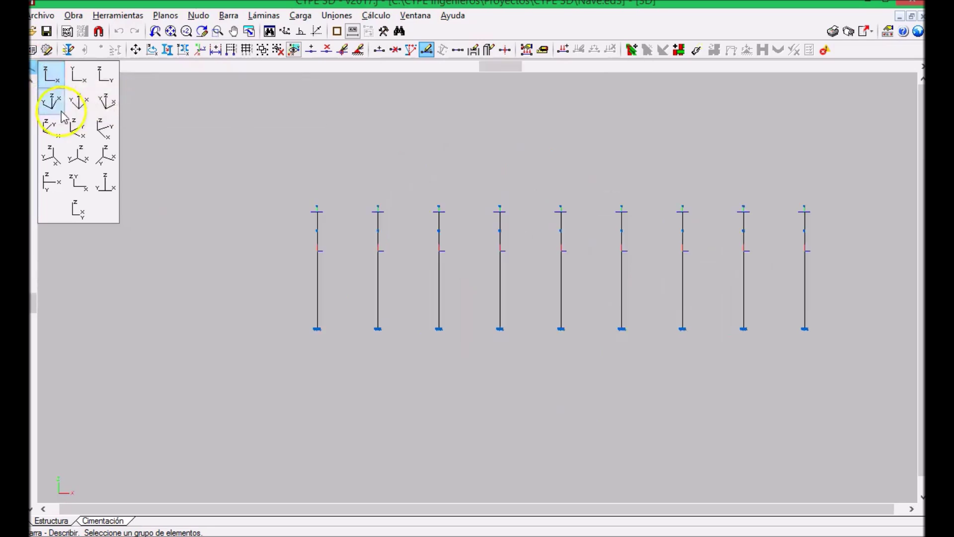
left_click(79, 75)
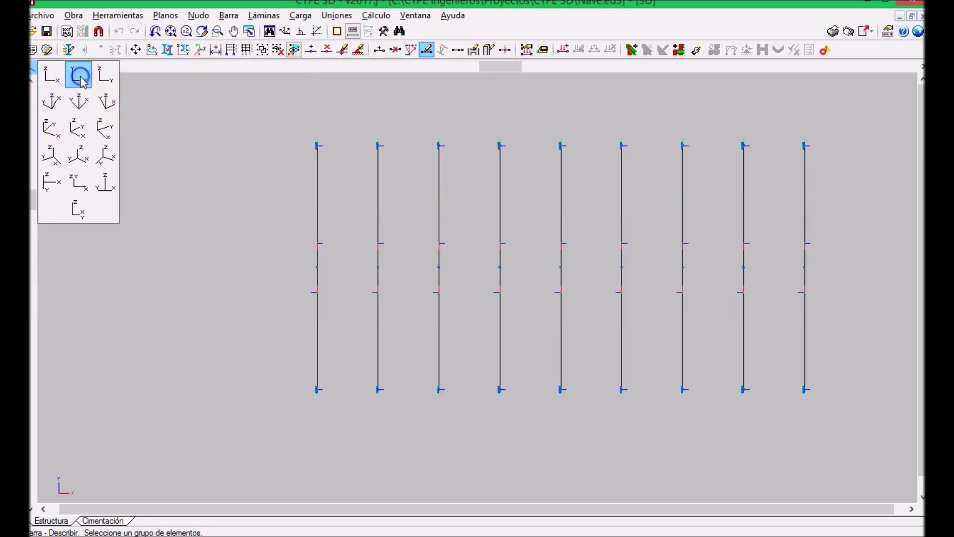
left_click(105, 76)
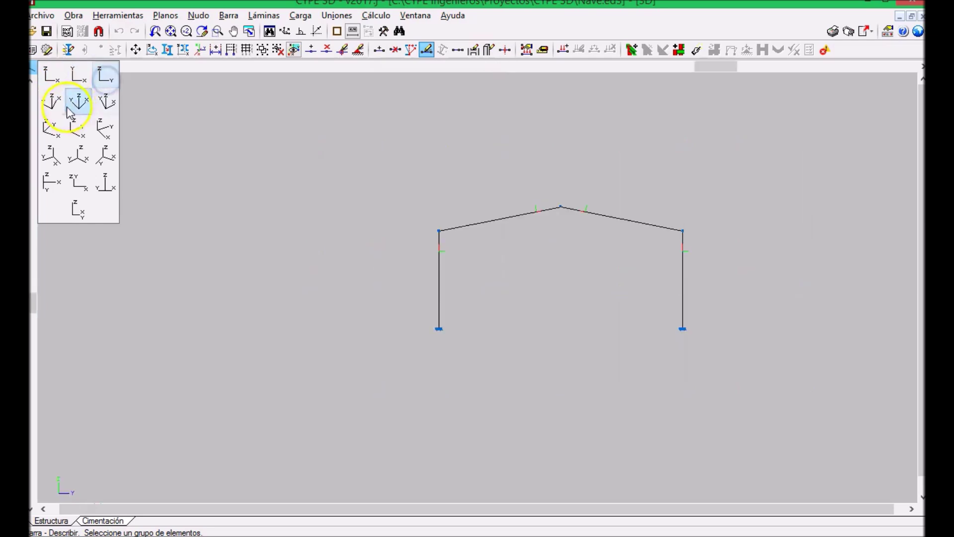
left_click(51, 102)
left_click(78, 102)
left_click(105, 101)
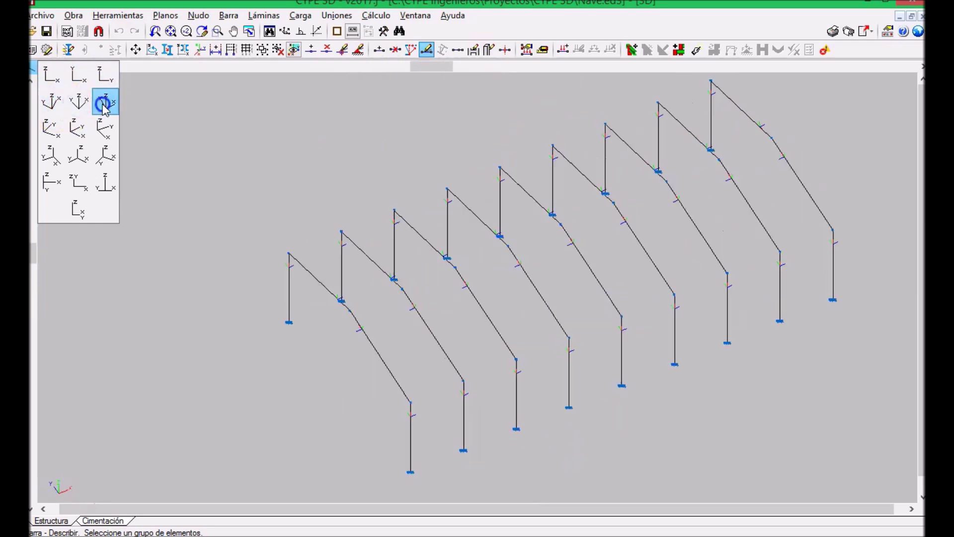
left_click(78, 128)
left_click(51, 102)
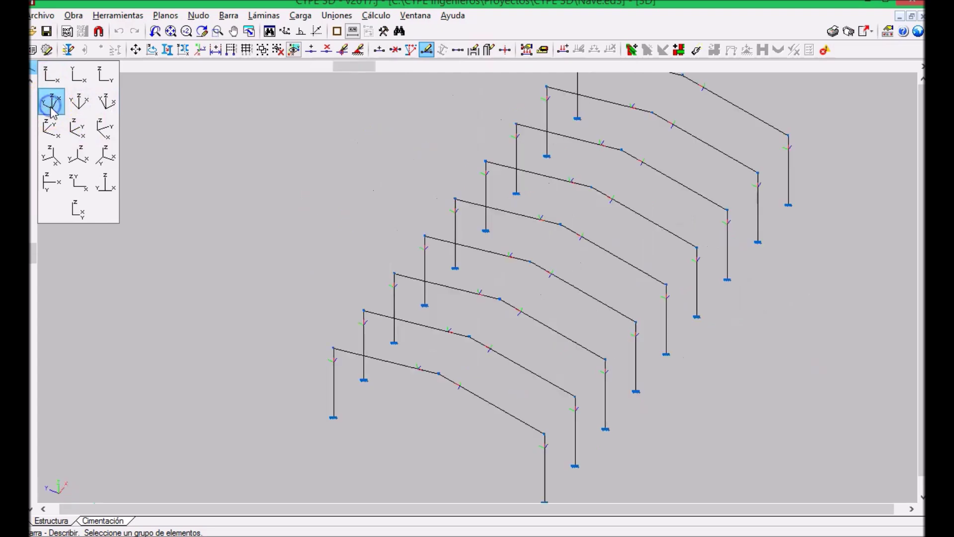
left_click(78, 104)
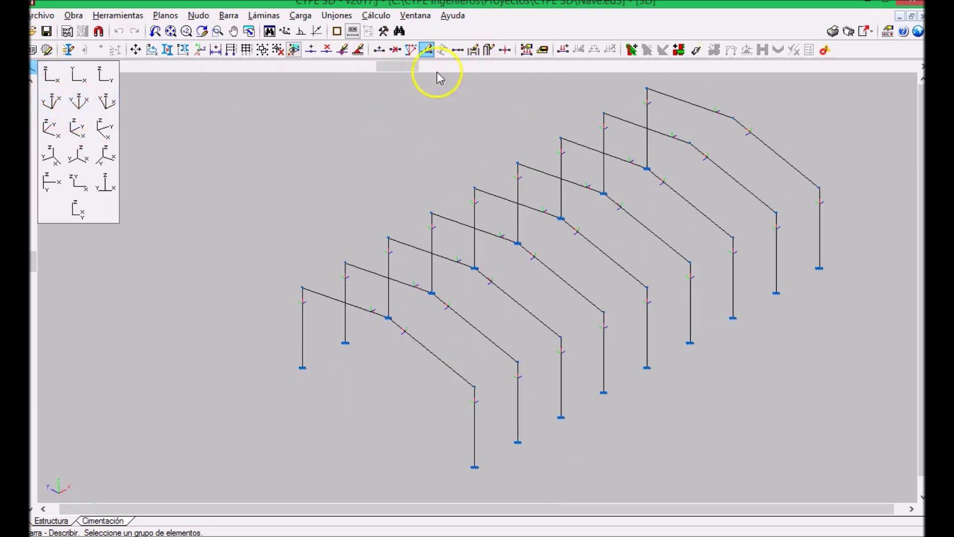
left_click_drag(398, 67, 606, 71)
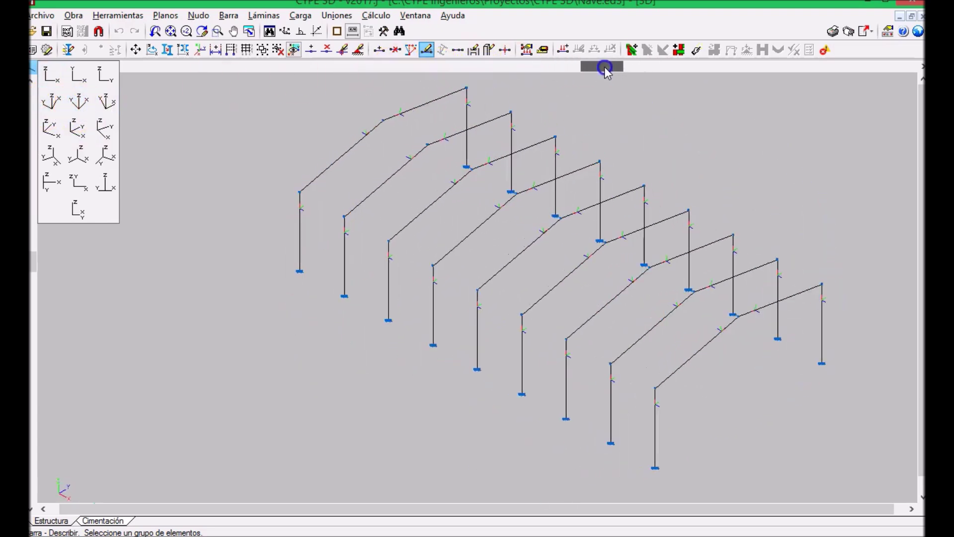
middle_click_drag(613, 234, 577, 232)
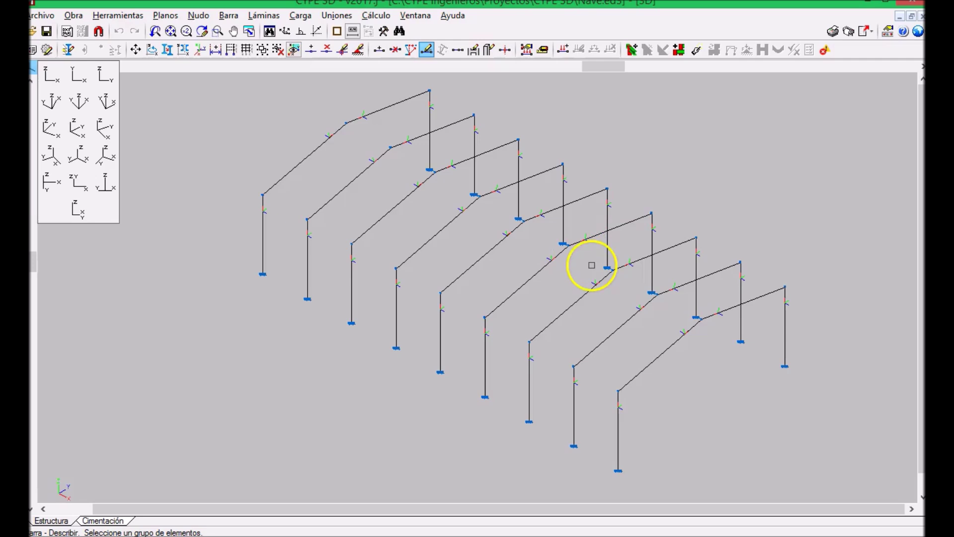
middle_click_drag(596, 234, 575, 225)
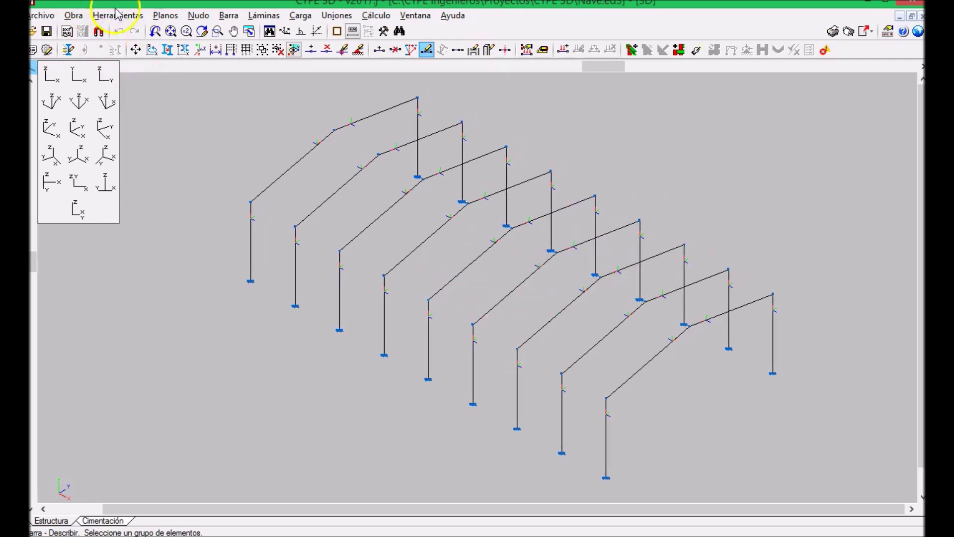
- Show the structure's dimensions with the generic dimensioning option, Acotado genérico
left_click(172, 18)
left_click(197, 50)
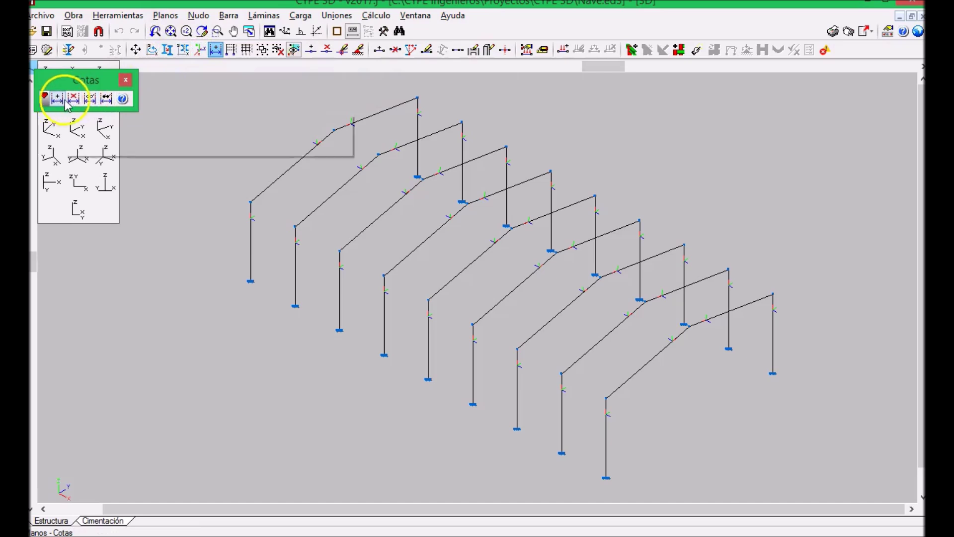
left_click(90, 100)
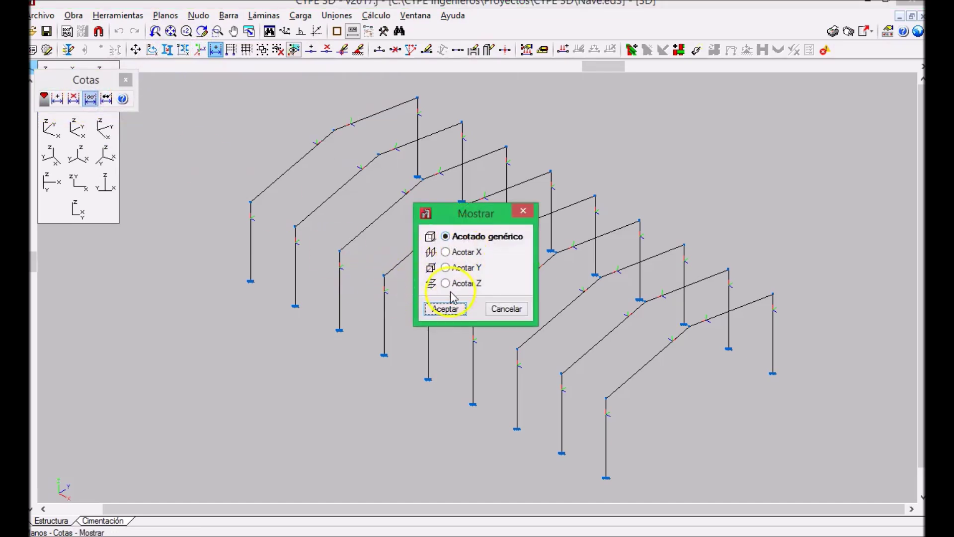
left_click(445, 309)
- Examine the dimensions for the frame spacing, the gable span and the column and roof heights around the building
scroll(348, 360, "up", 4)
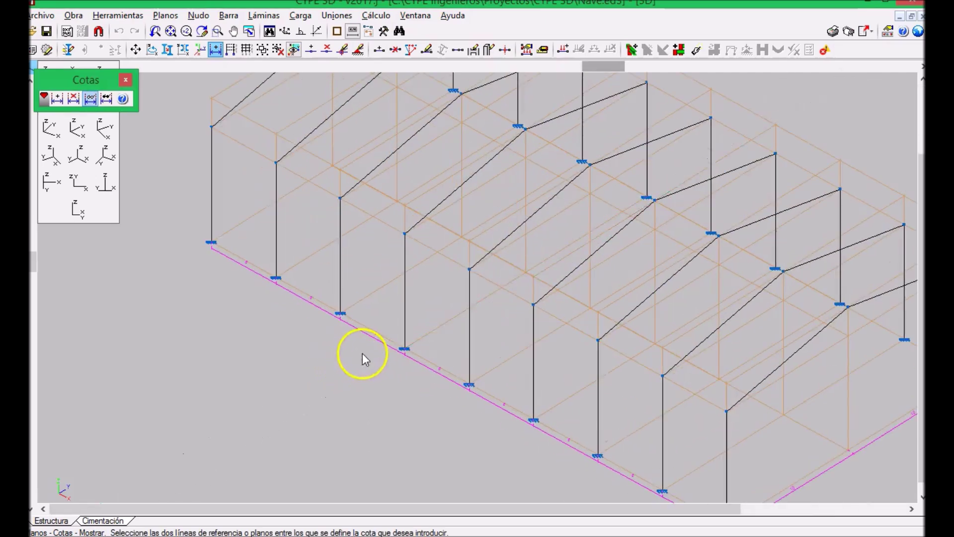
scroll(368, 347, "up", 2)
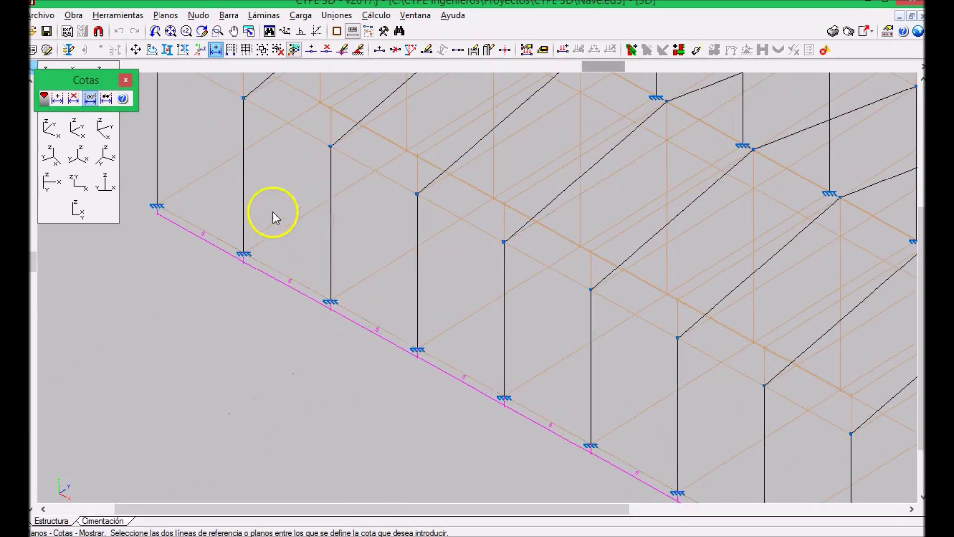
middle_click_drag(273, 213, 369, 316)
scroll(348, 298, "down", 3)
scroll(472, 224, "up", 2)
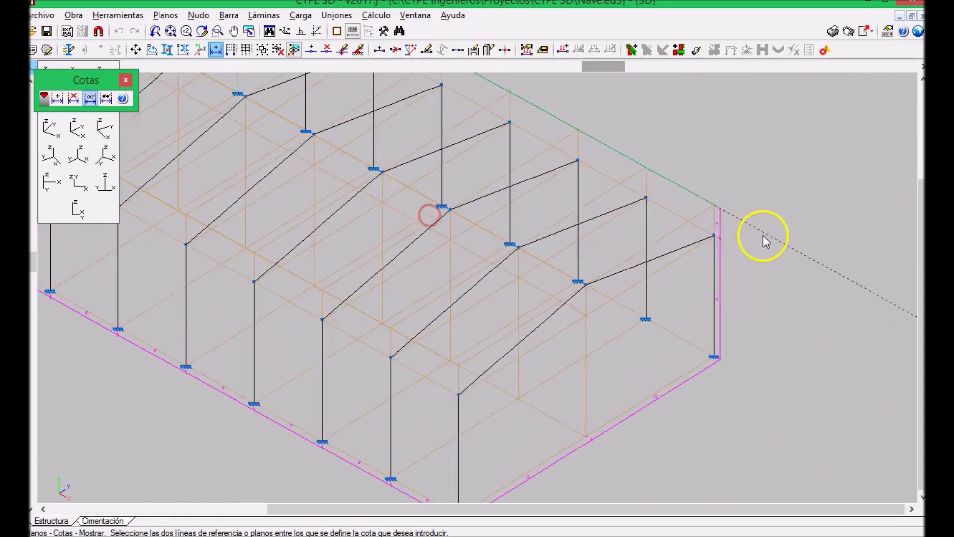
scroll(734, 324, "up", 3)
scroll(733, 319, "up", 1)
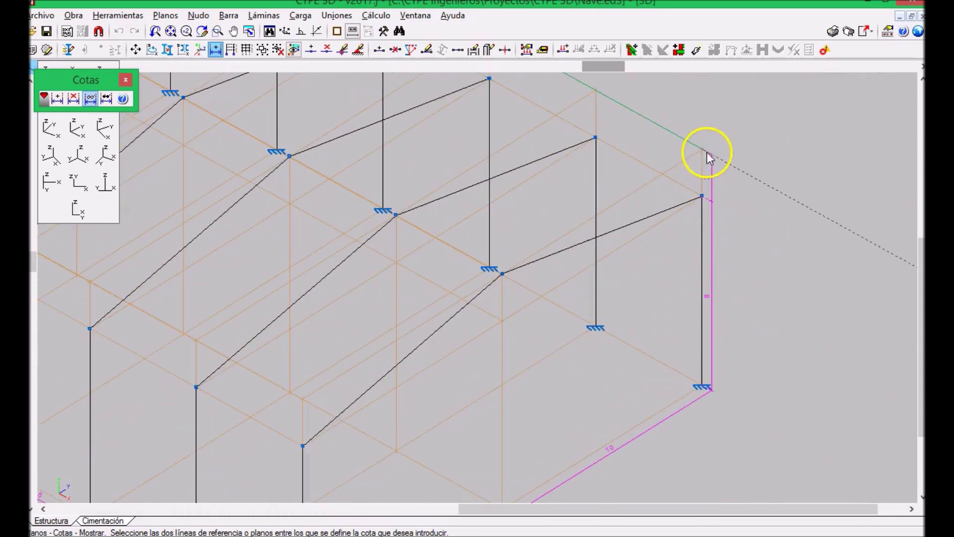
scroll(666, 283, "down", 3)
scroll(651, 308, "up", 3)
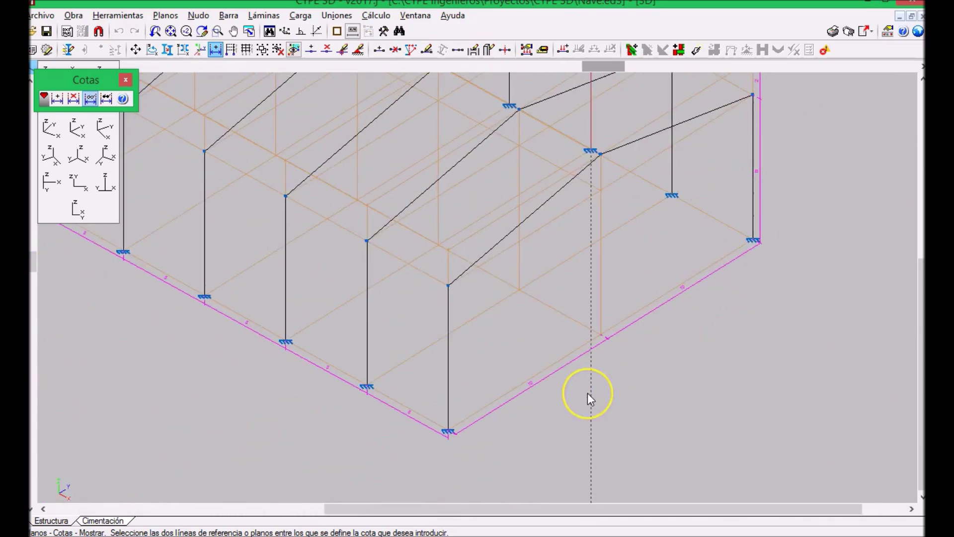
scroll(567, 388, "down", 3)
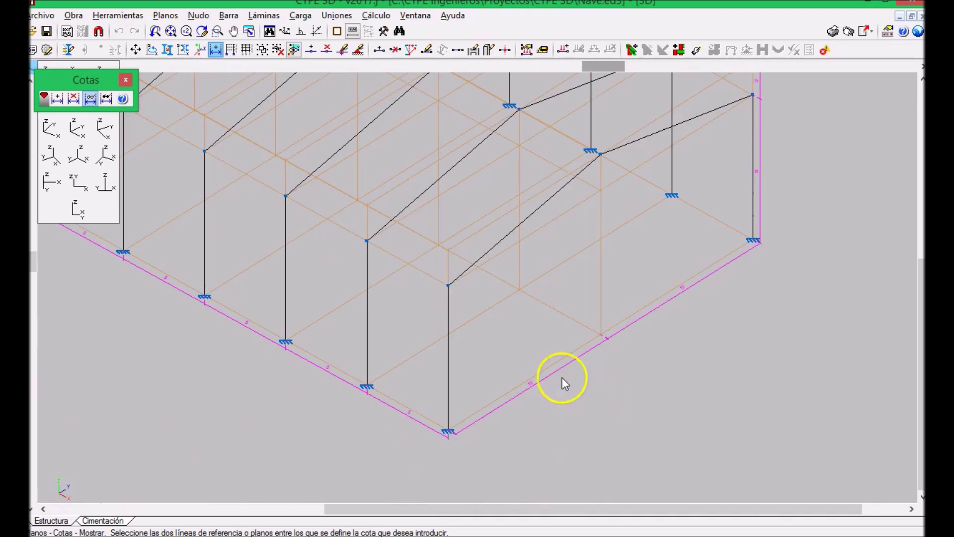
scroll(496, 298, "up", 3)
scroll(398, 255, "down", 3)
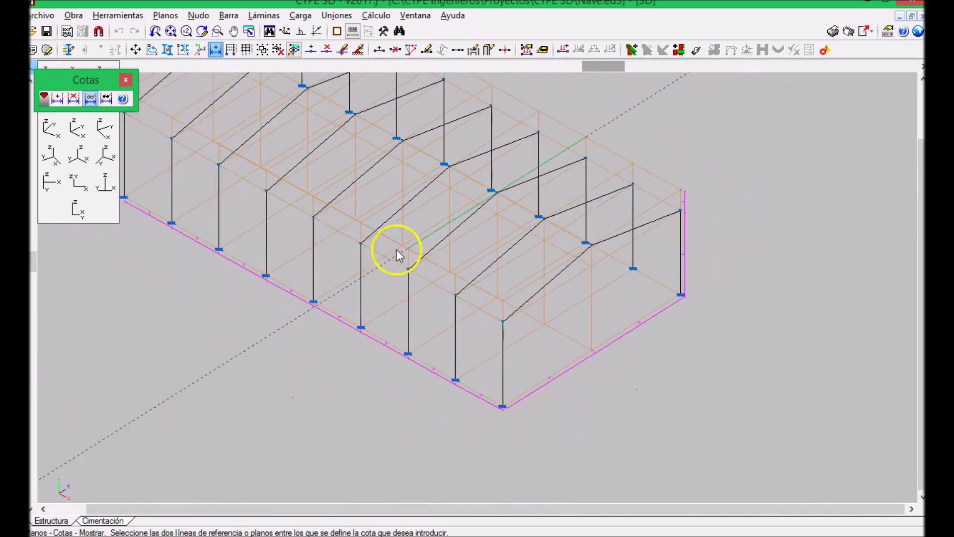
scroll(512, 326, "up", 3)
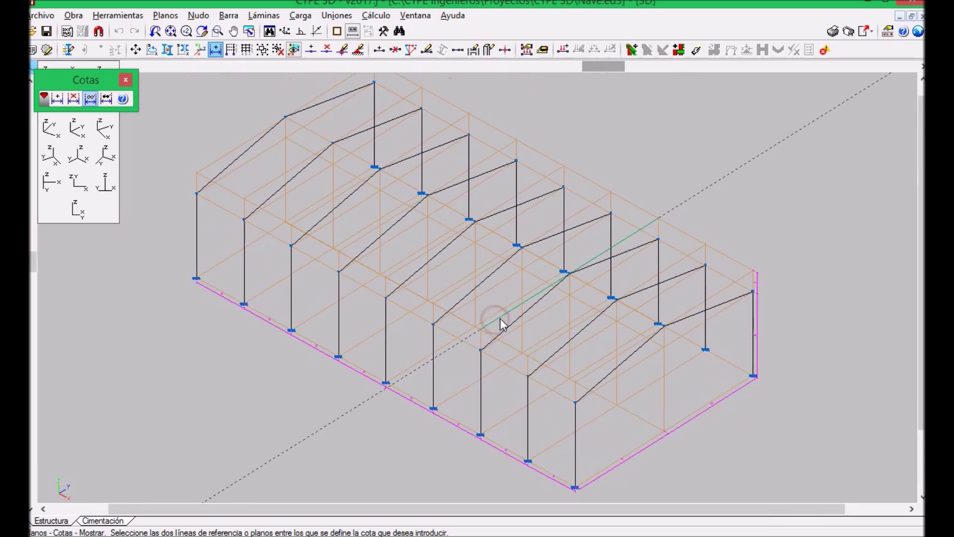
left_click_drag(447, 322, 458, 367)
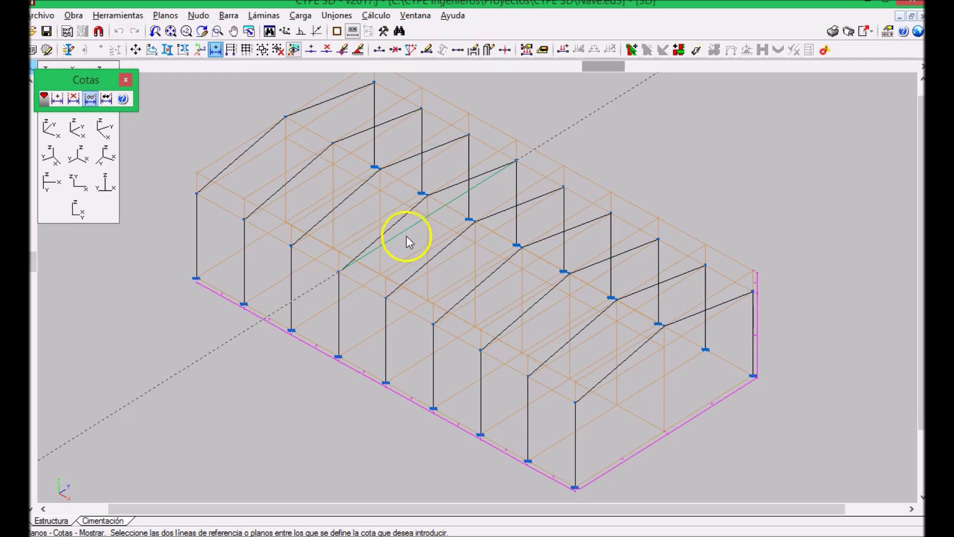
- Create a 2D plane view titled Frontal through three nodes of the front frame: both column bases and one column head
left_click(417, 16)
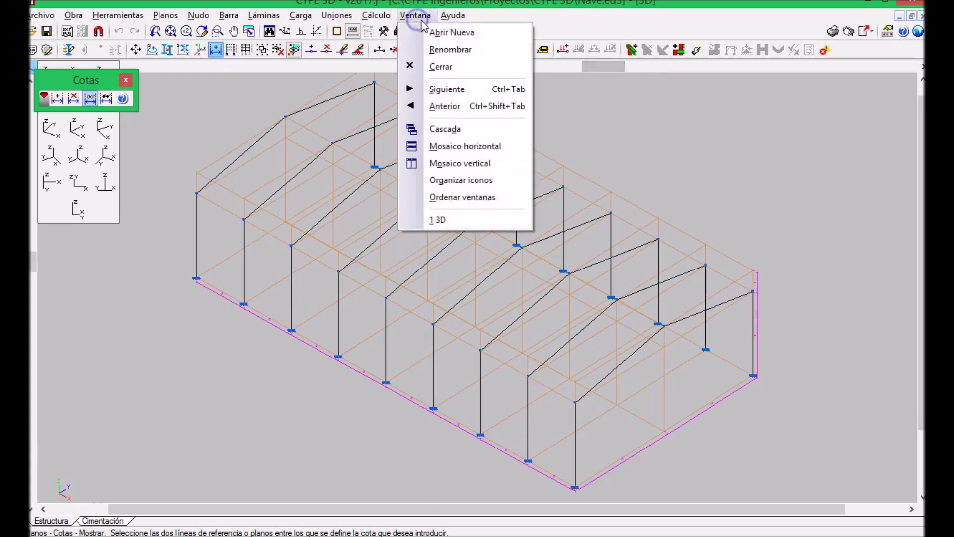
left_click(446, 34)
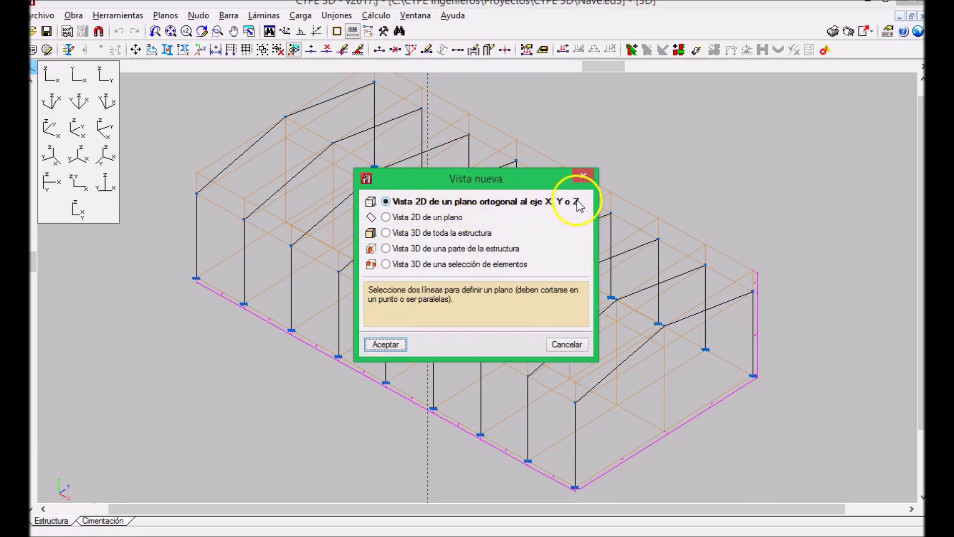
left_click(408, 220)
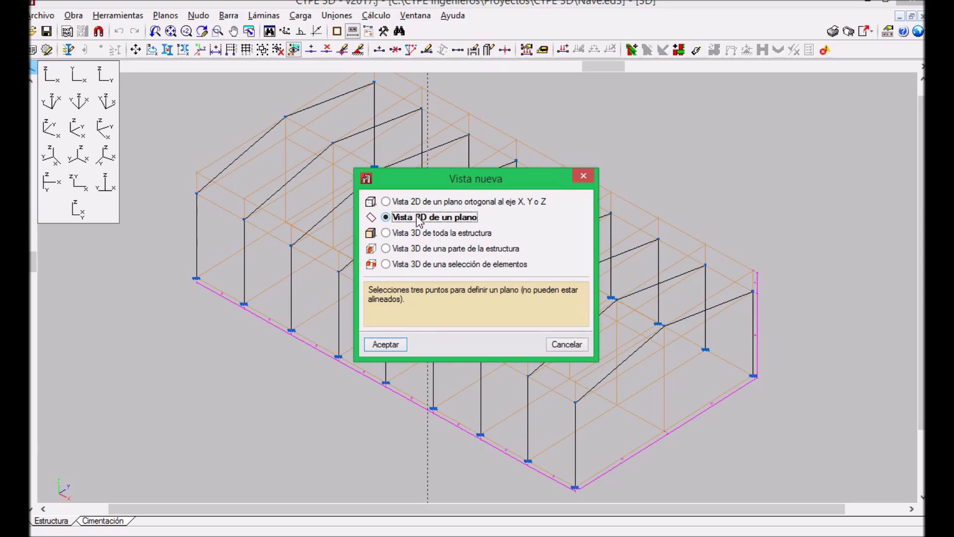
left_click(386, 344)
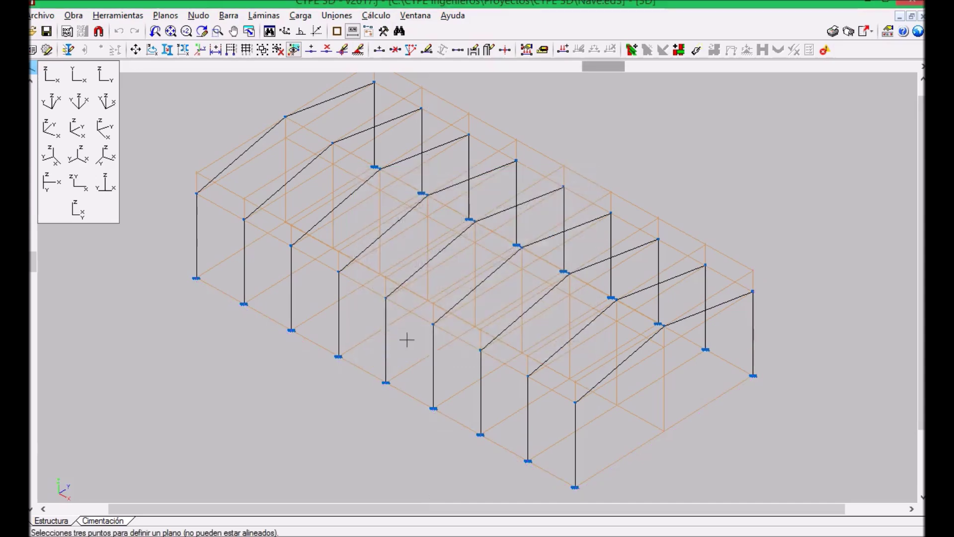
middle_click_drag(660, 389, 560, 321)
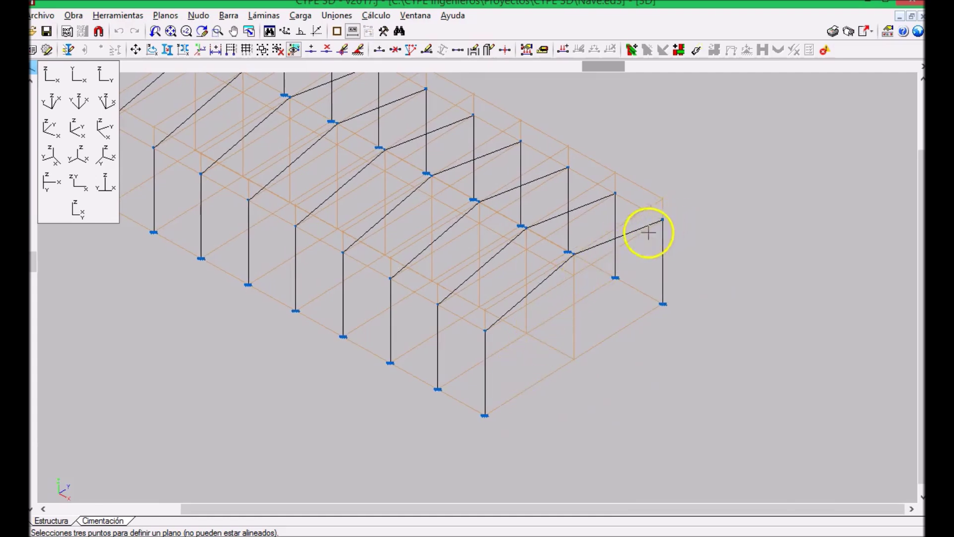
left_click(484, 415)
left_click(485, 330)
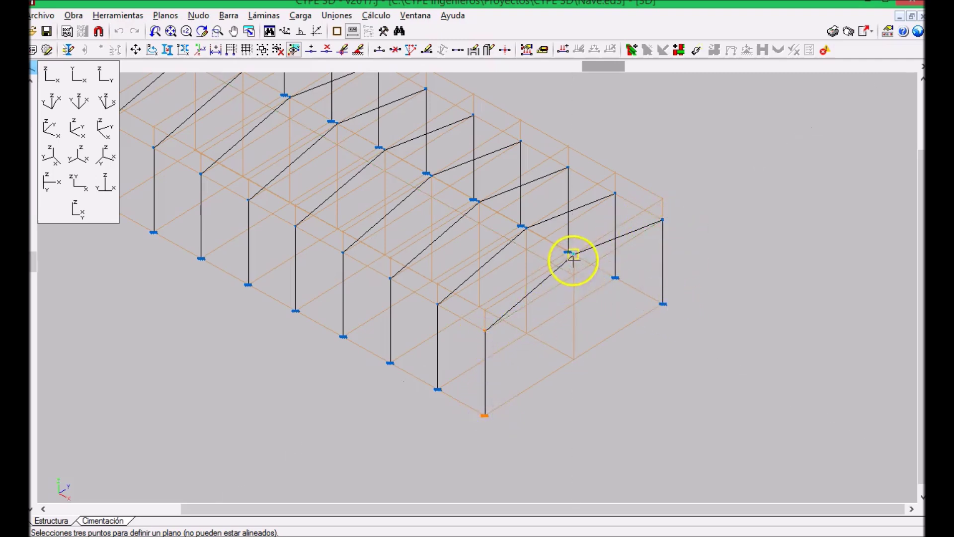
left_click(666, 308)
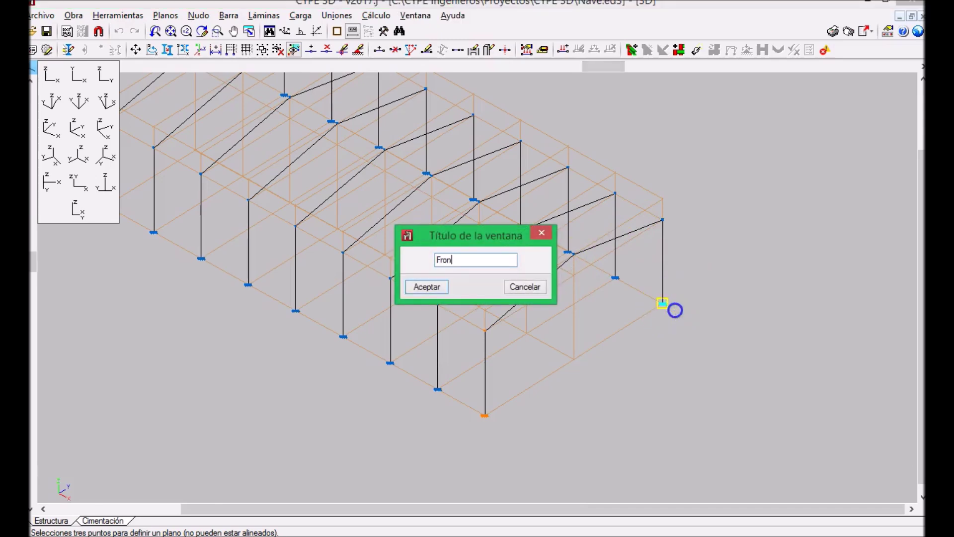
left_click(413, 286)
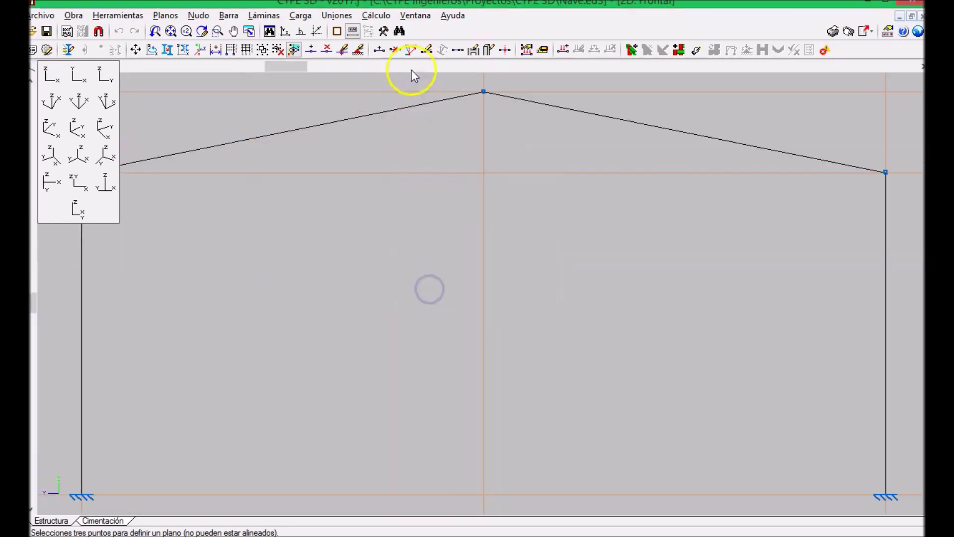
- Return to the 3D view and create a 2D plane view titled Posterior through the rear frame's column base, column head and ridge node
left_click(415, 15)
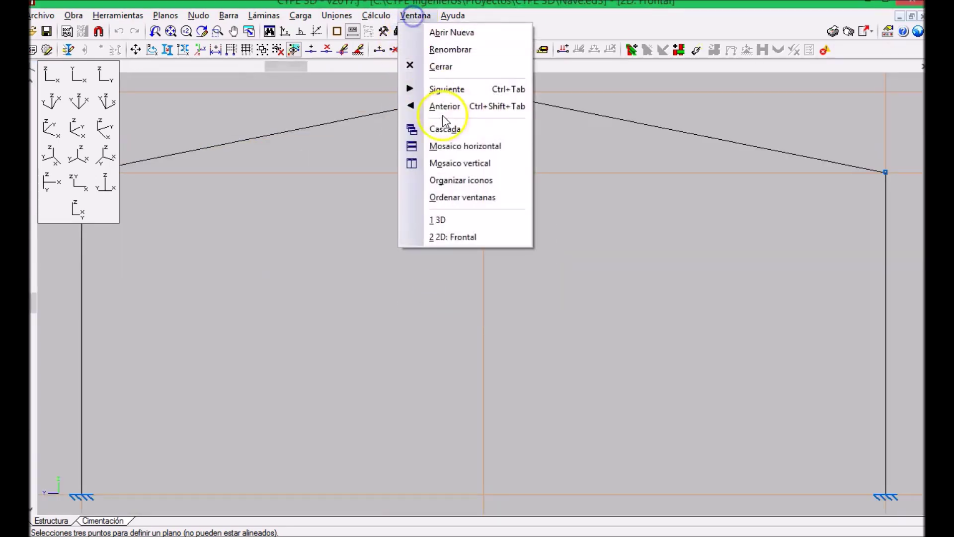
left_click(447, 219)
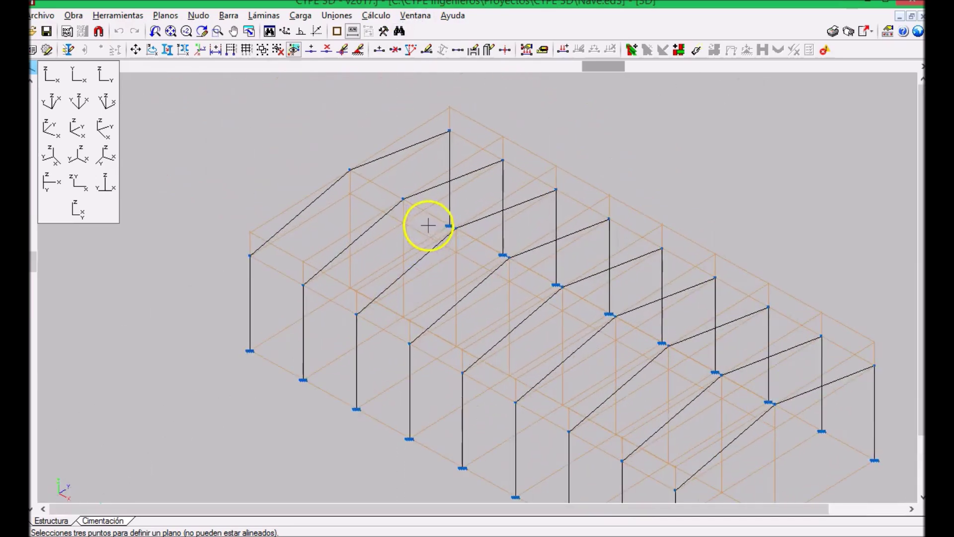
left_click(449, 225)
left_click(449, 131)
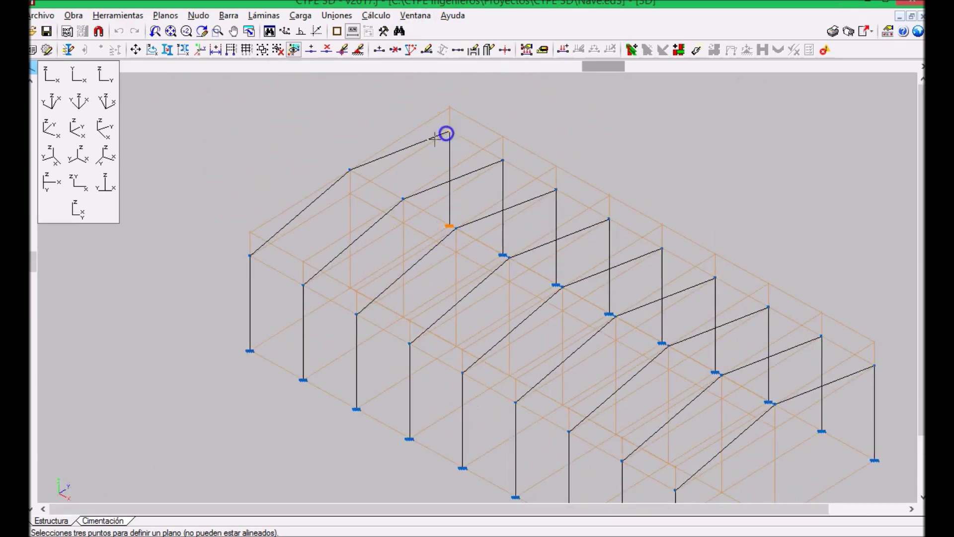
left_click(349, 170)
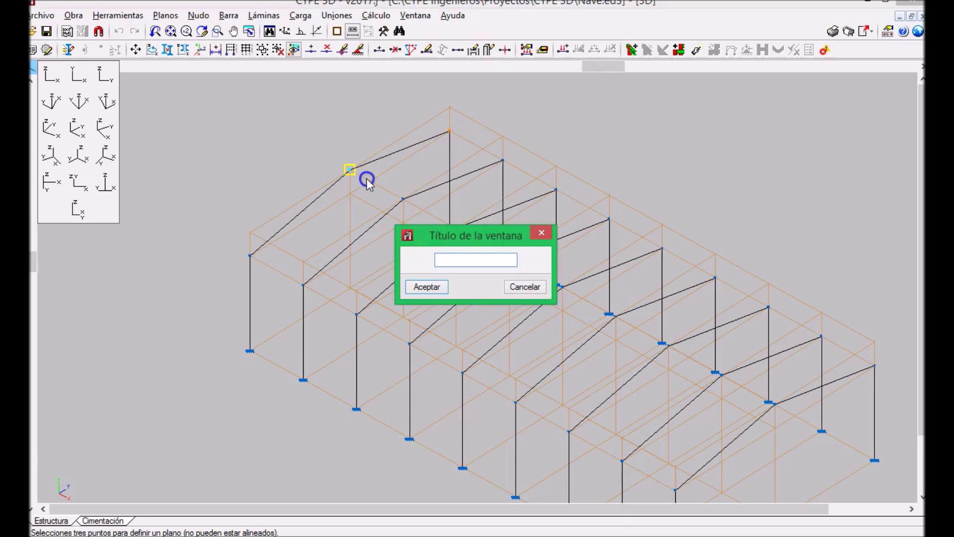
type("Posterior")
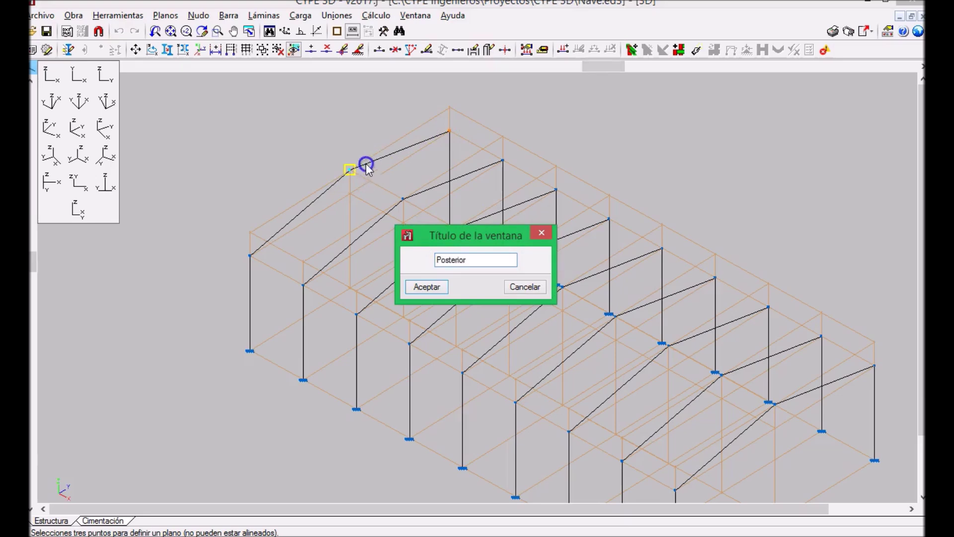
left_click(420, 287)
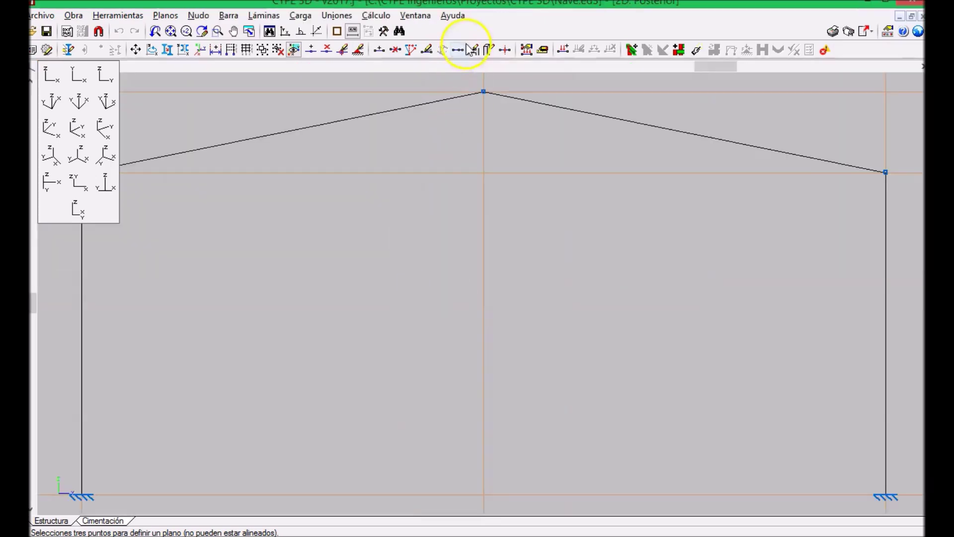
- Return to the 3D view and create a 2D plane view titled Izquierdo through the left side's two end column bases and one end column head
left_click(415, 15)
left_click(447, 220)
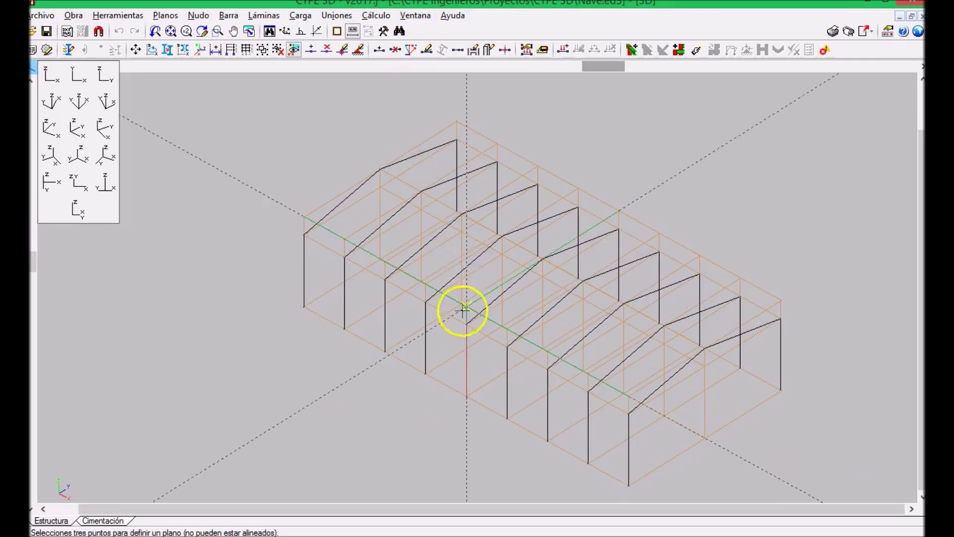
middle_click_drag(464, 309, 418, 241)
scroll(262, 258, "up", 1)
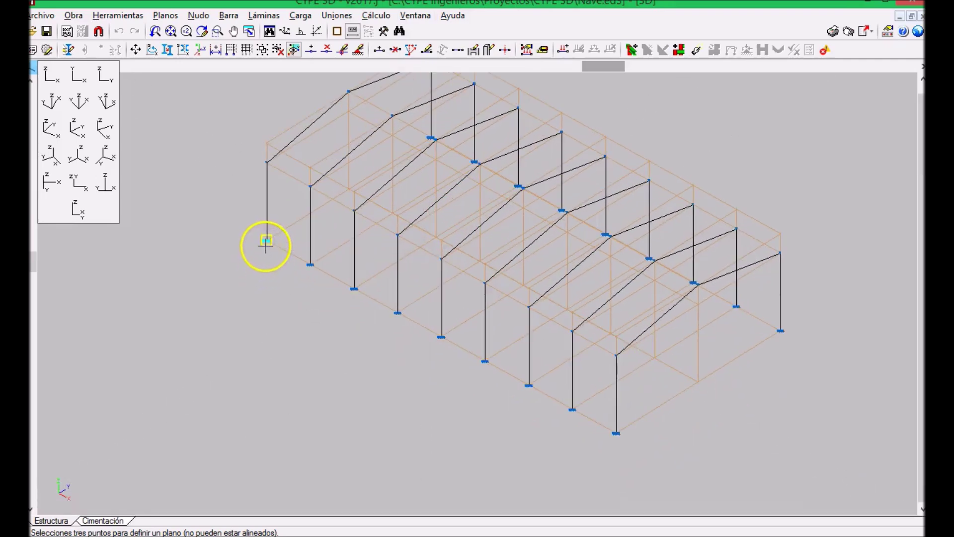
left_click(616, 433)
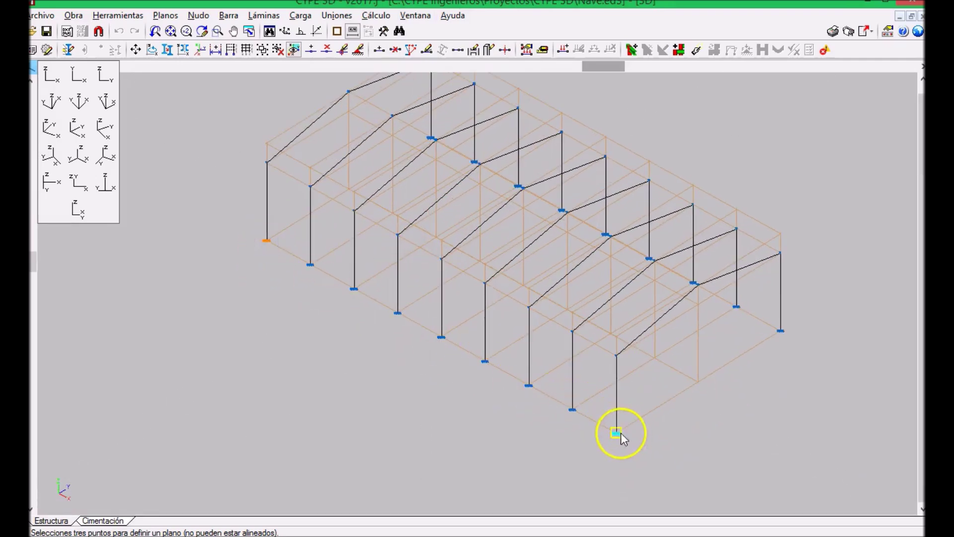
left_click(267, 164)
right_click(323, 219)
type("Dere")
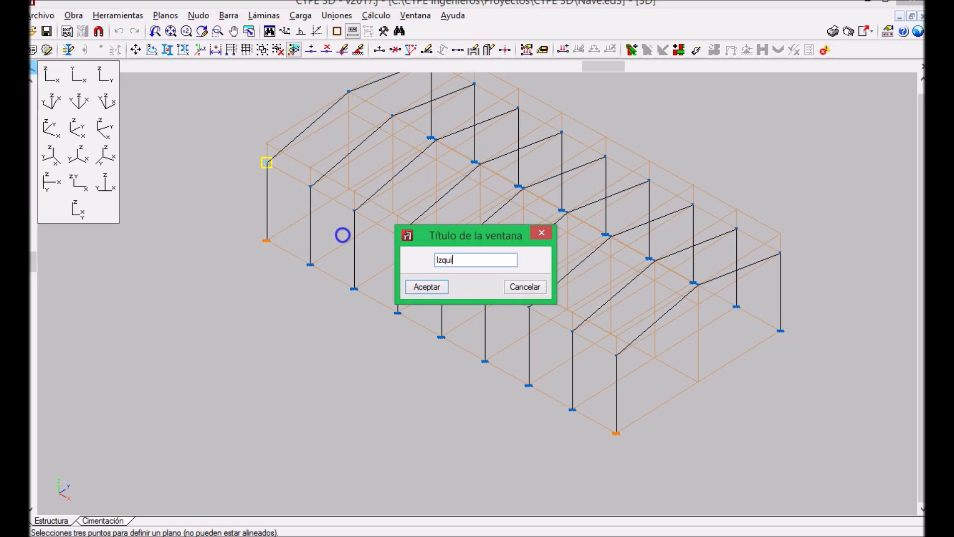
left_click(427, 286)
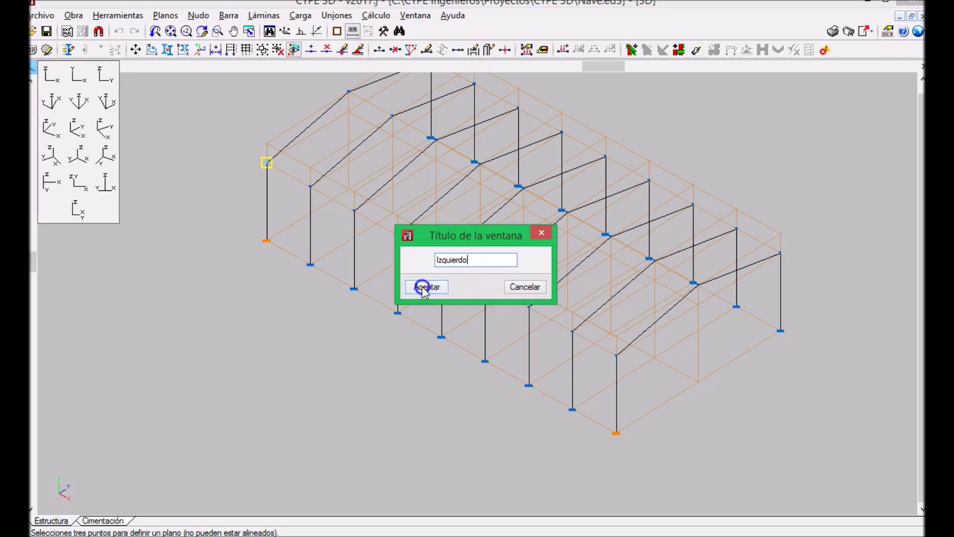
- Return to the 3D view and create a 2D plane view titled Derecho through the right side's end column base and head and the opposite end base
left_click(415, 16)
left_click(458, 221)
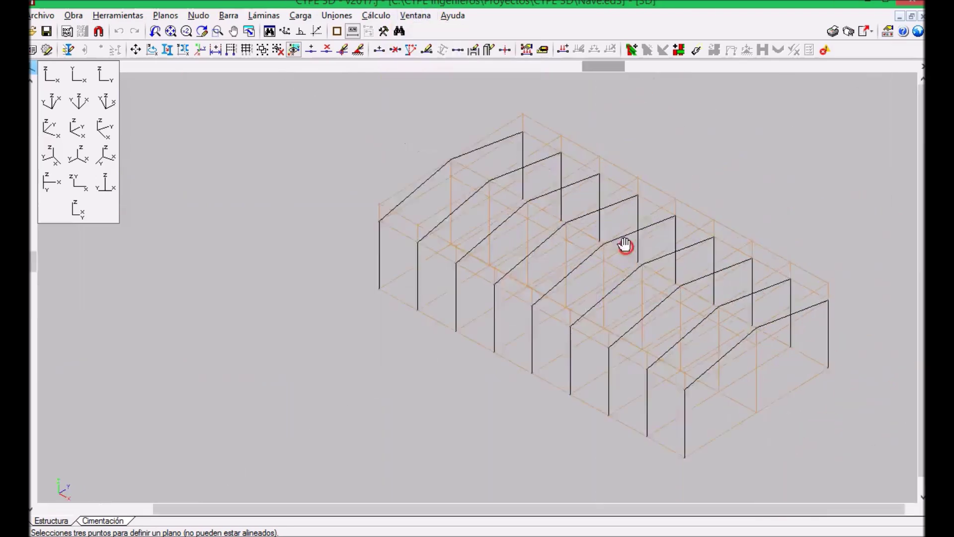
left_click(666, 398)
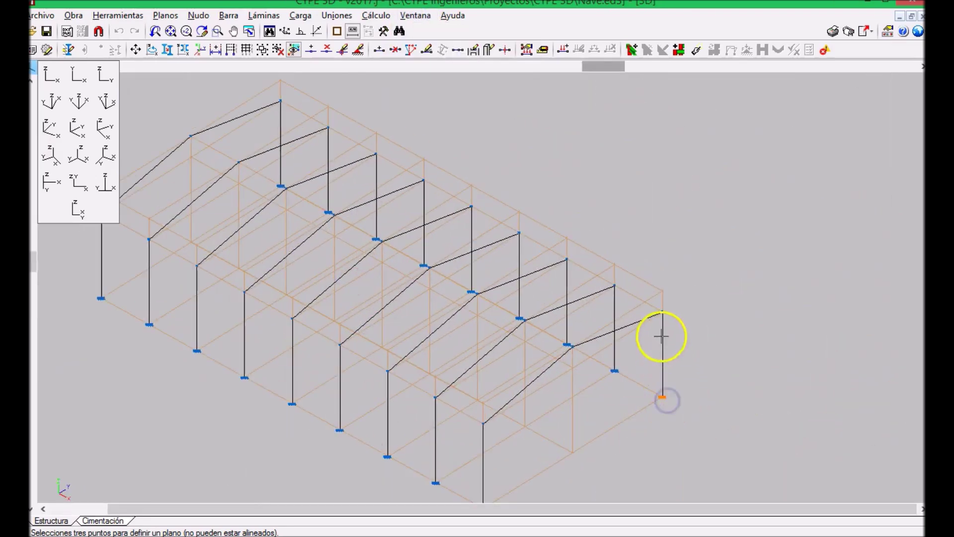
left_click(661, 316)
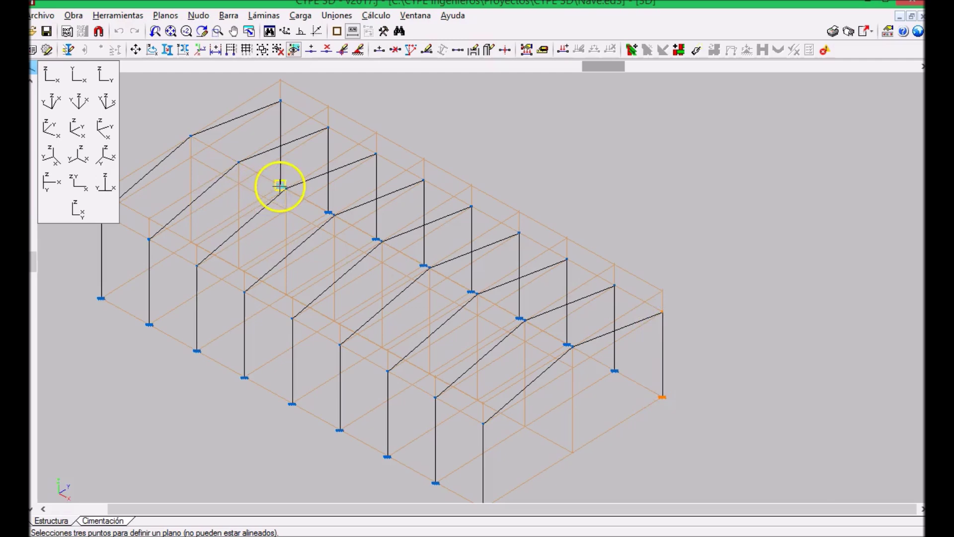
left_click(283, 201)
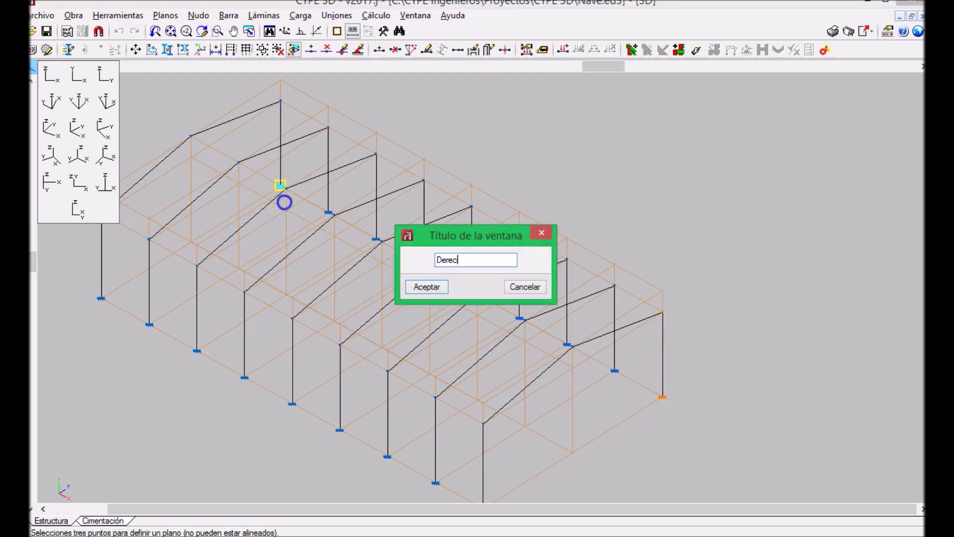
left_click(425, 285)
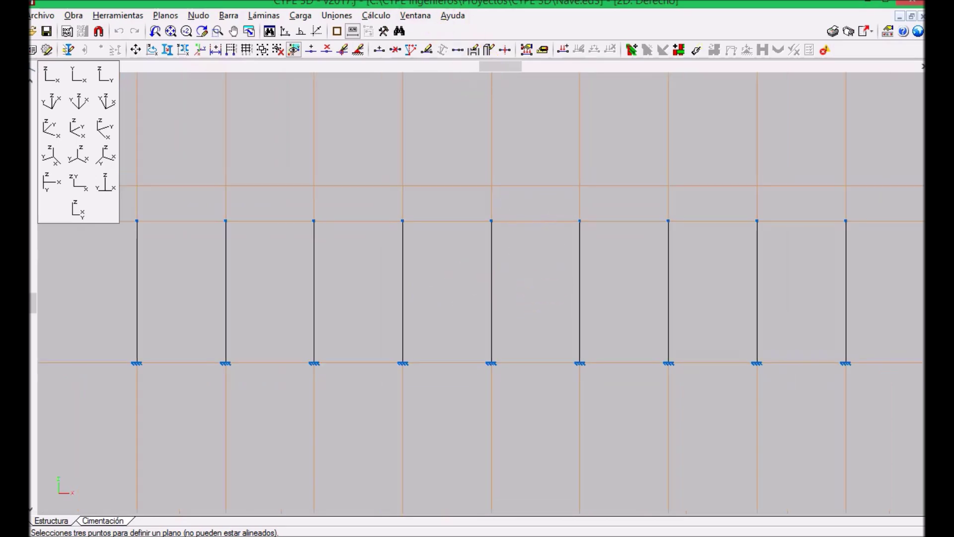
- Return to the 3D view and create a 2D plane view titled Cub Izq through the left roof slope's two end column heads and one end ridge node
left_click(414, 16)
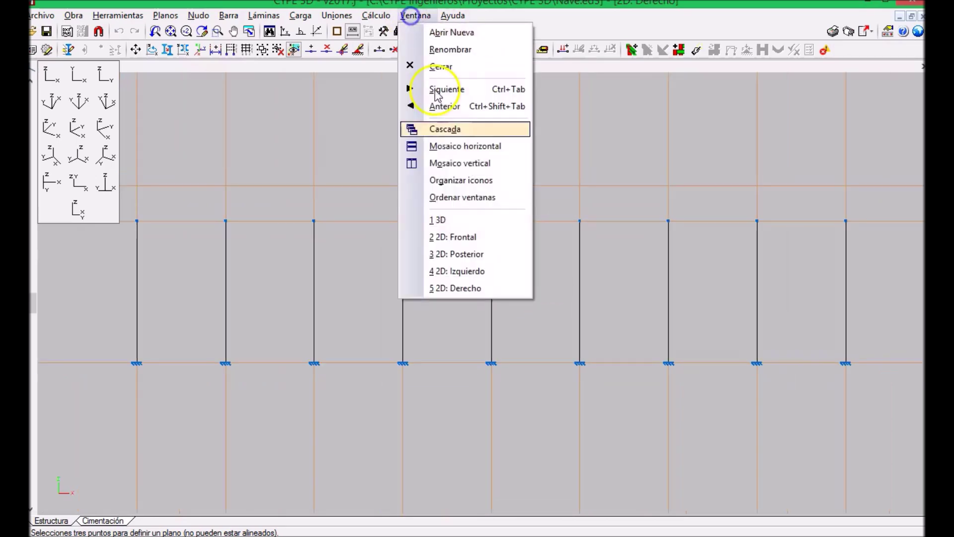
left_click(454, 220)
scroll(592, 256, "up", 5)
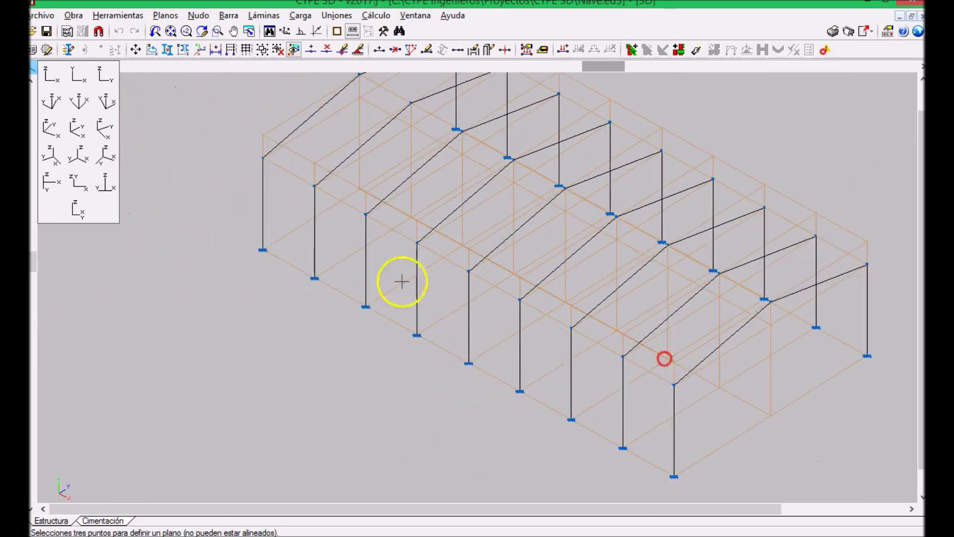
left_click(263, 158)
left_click(674, 384)
middle_click_drag(481, 291, 470, 337)
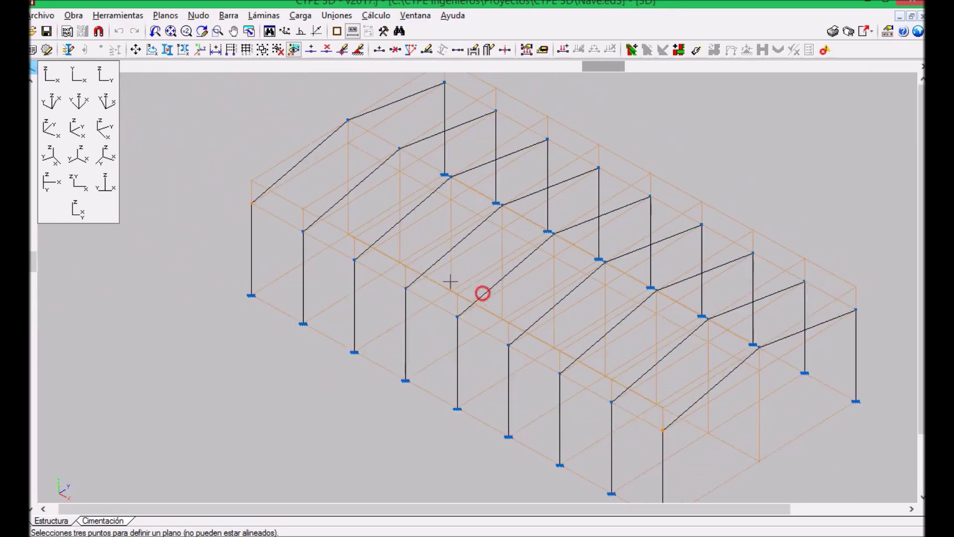
left_click(347, 121)
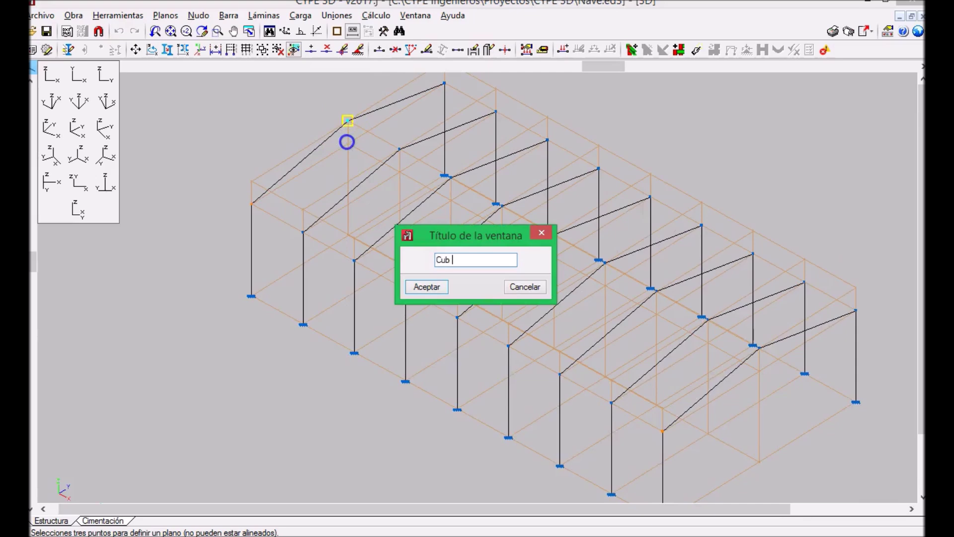
type("Cub Izq")
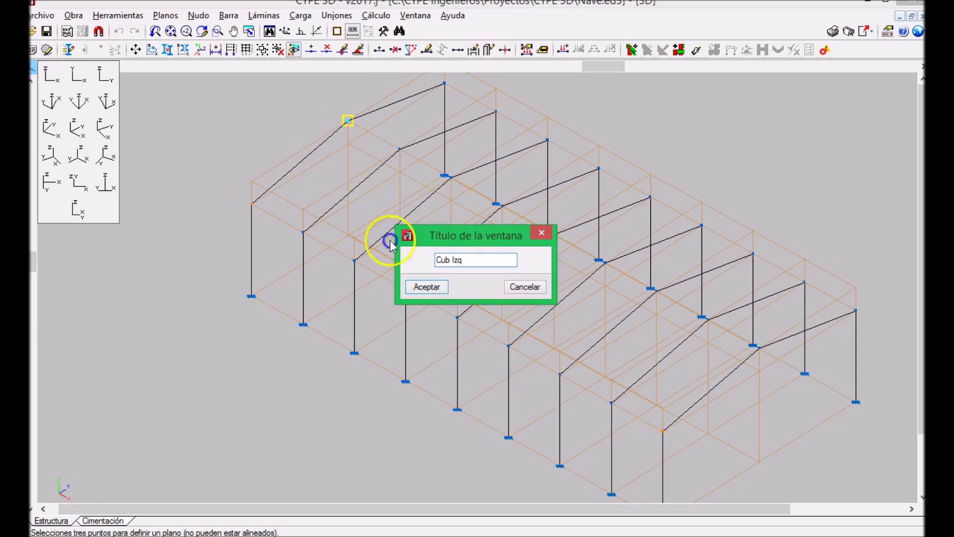
left_click(427, 287)
- Return to the 3D view and create a 2D plane view titled Cub Drch through the right slope's two end column heads and one end ridge node
left_click(415, 15)
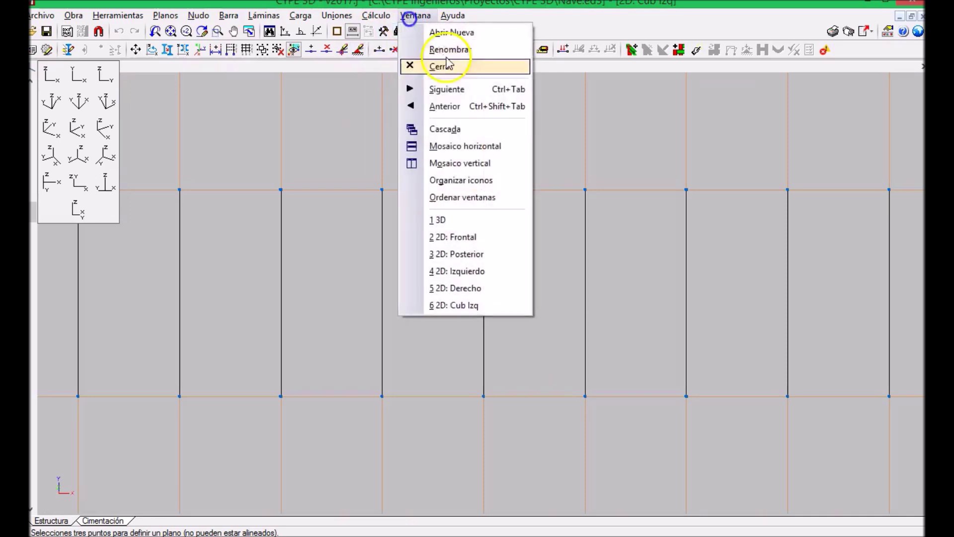
left_click(437, 220)
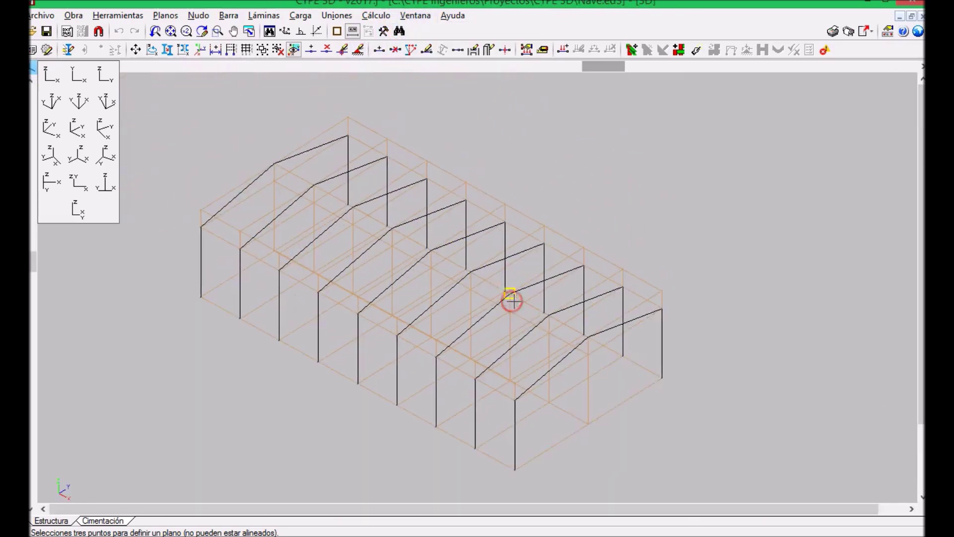
left_click(661, 303)
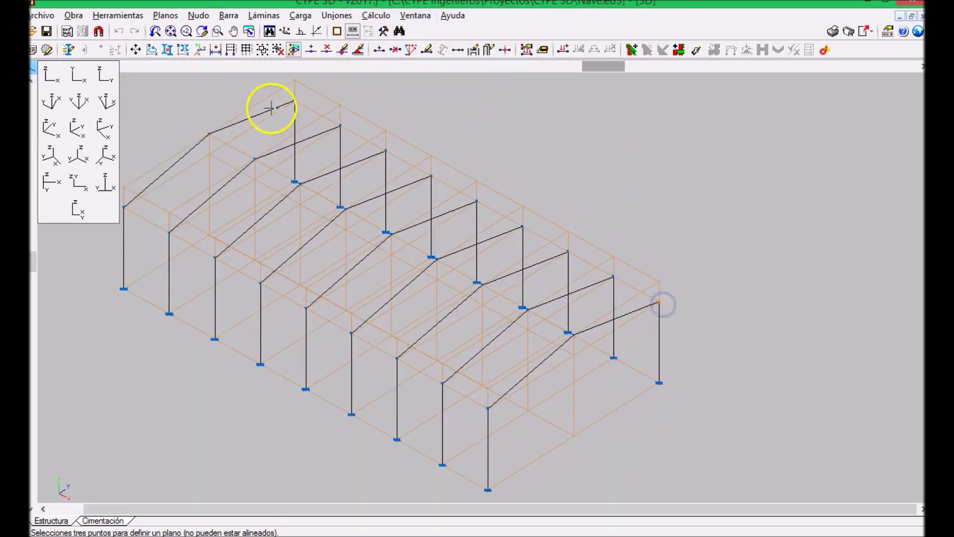
left_click(294, 98)
scroll(589, 339, "up", 1)
scroll(589, 340, "up", 1)
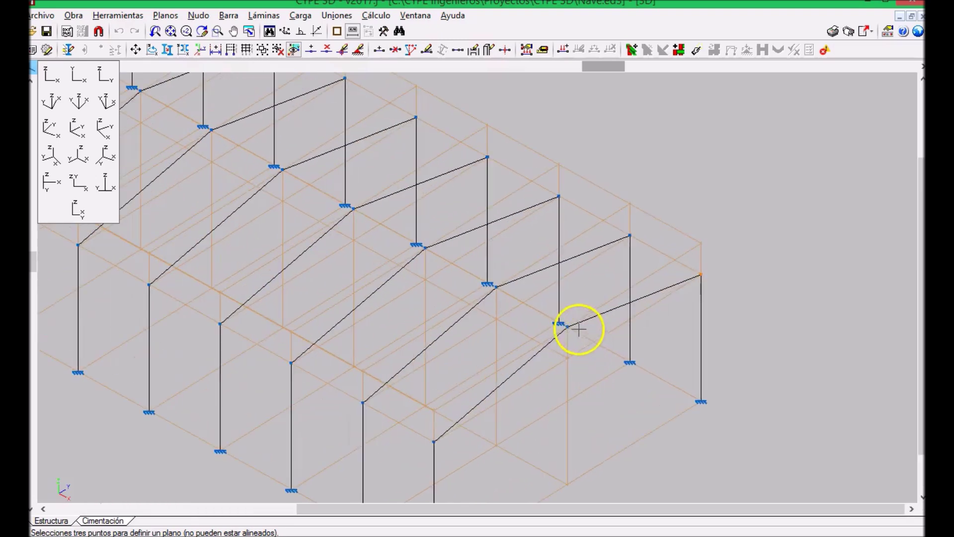
left_click(566, 326)
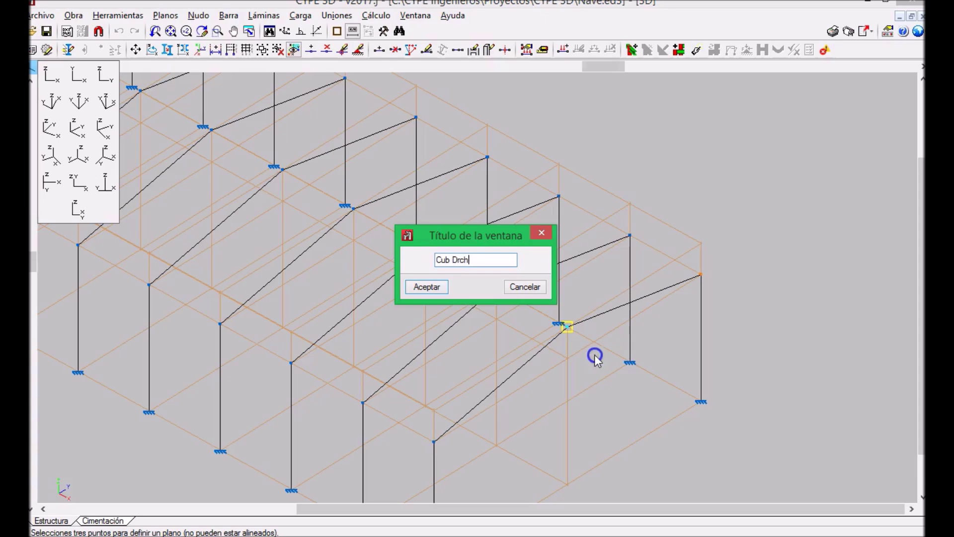
left_click(430, 287)
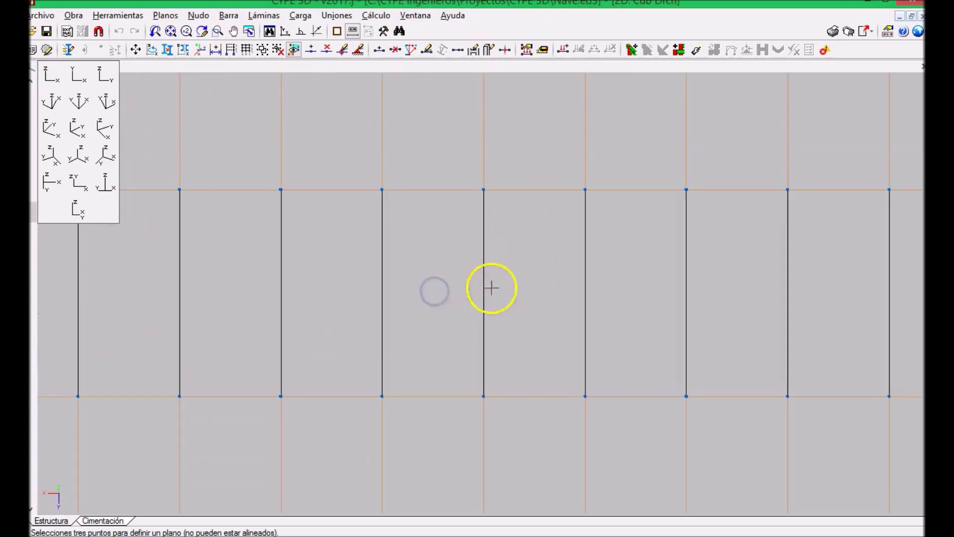
- Tile all the view windows as a horizontal mosaic, and maximise the 3D view
left_click(407, 17)
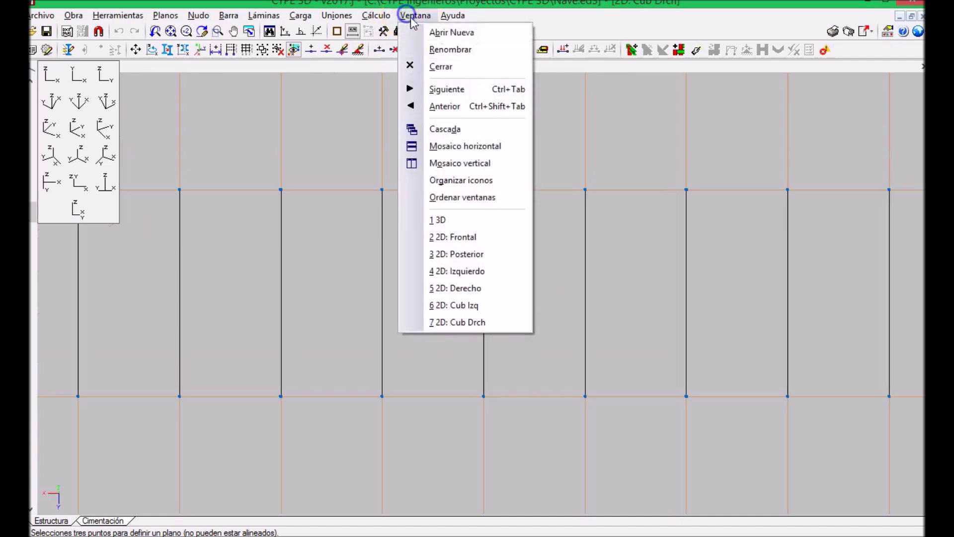
left_click(467, 147)
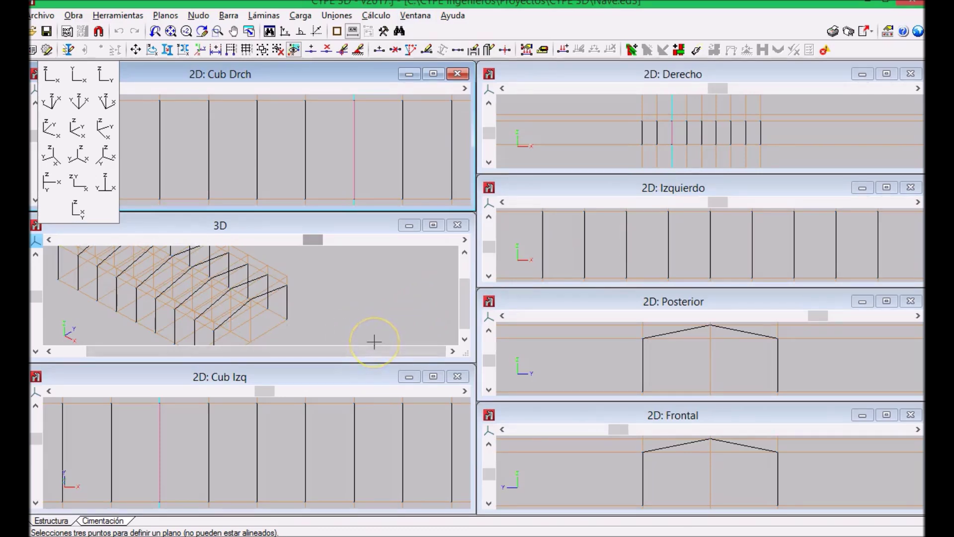
left_click(404, 354)
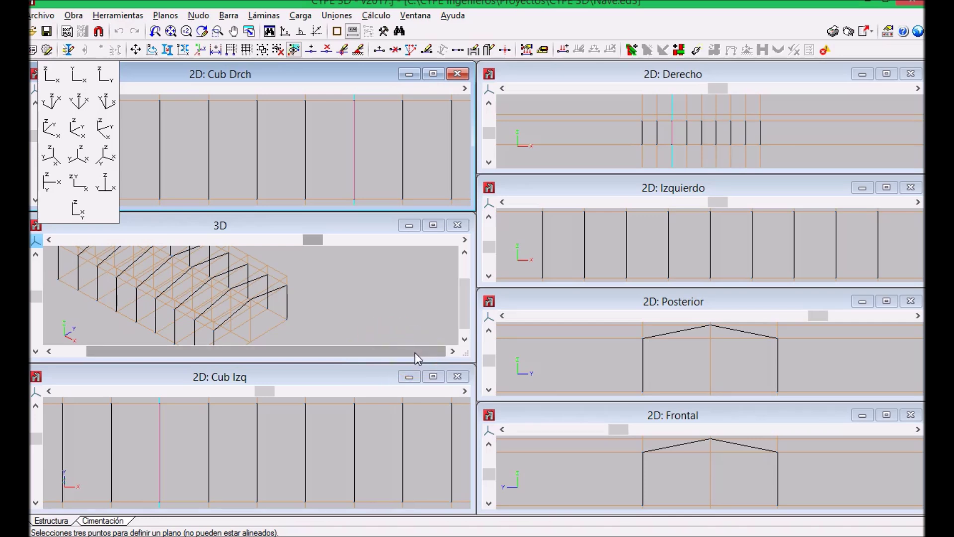
left_click(433, 225)
middle_click_drag(437, 224, 569, 286)
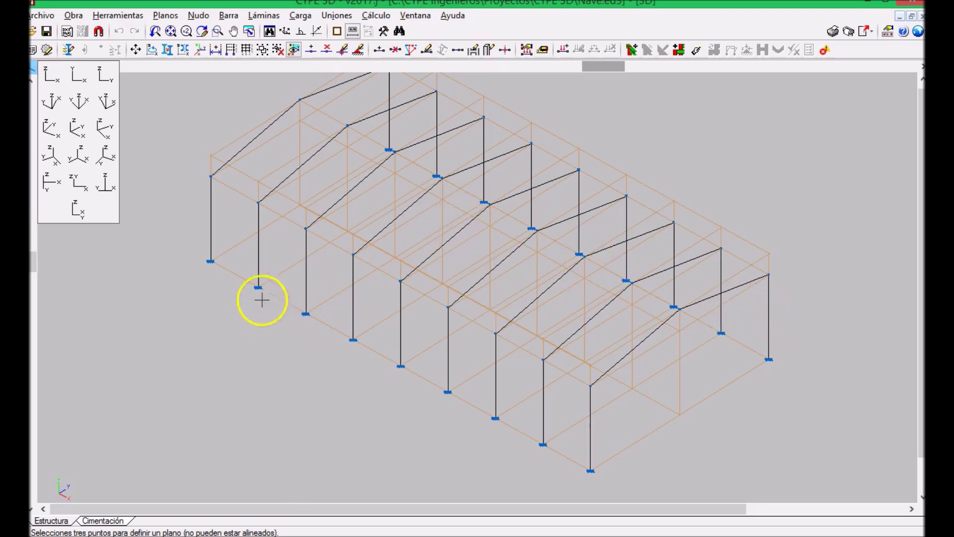
- Examine the external fixity (Vinculación exterior) of a left-side column base node, checking its Empotramiento type and its displacement and rotation restraints, and leave without changes
scroll(223, 281, "up", 2)
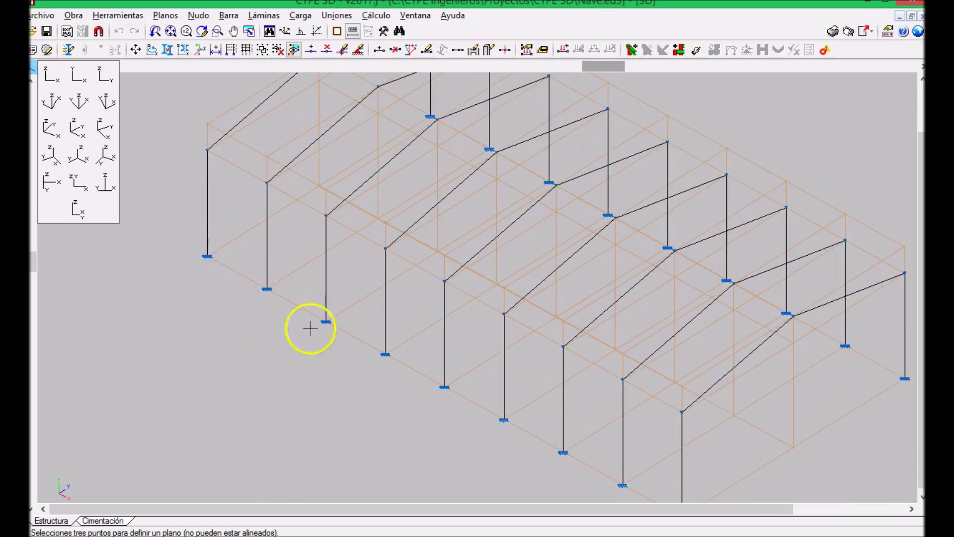
scroll(336, 330, "down", 1)
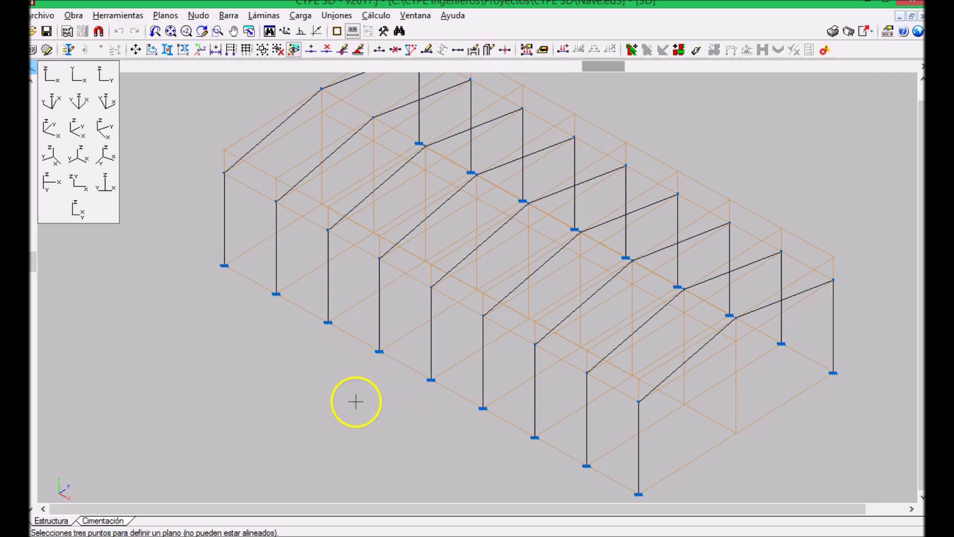
left_click(198, 16)
left_click(233, 106)
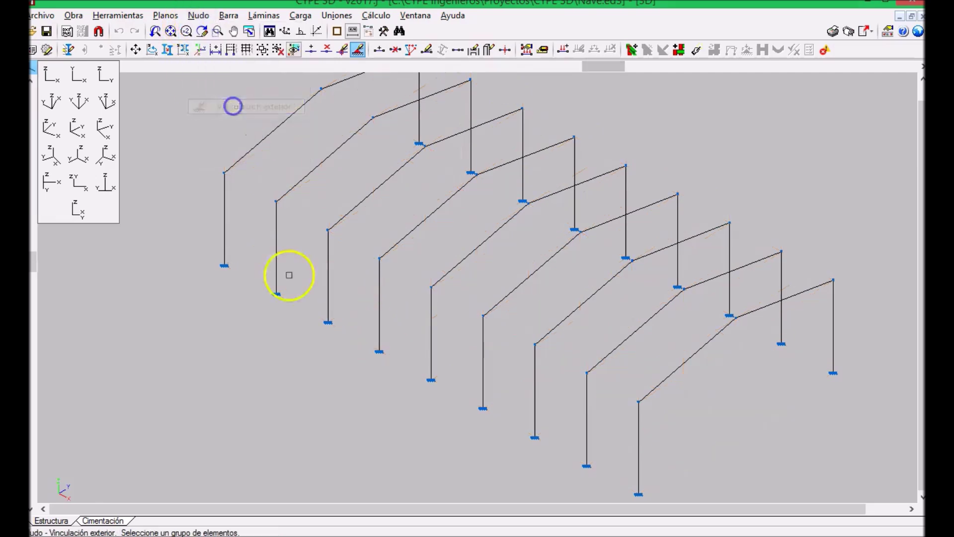
left_click(380, 352)
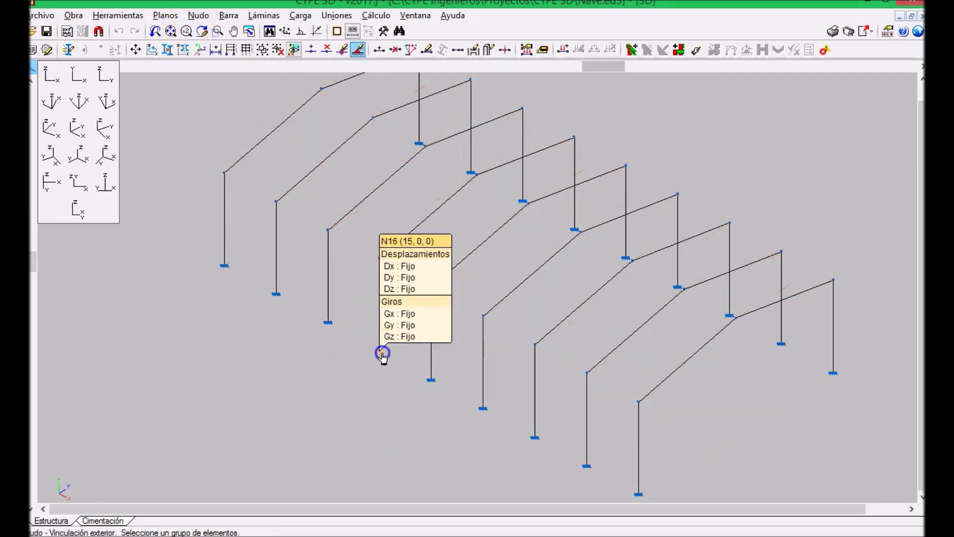
right_click(352, 365)
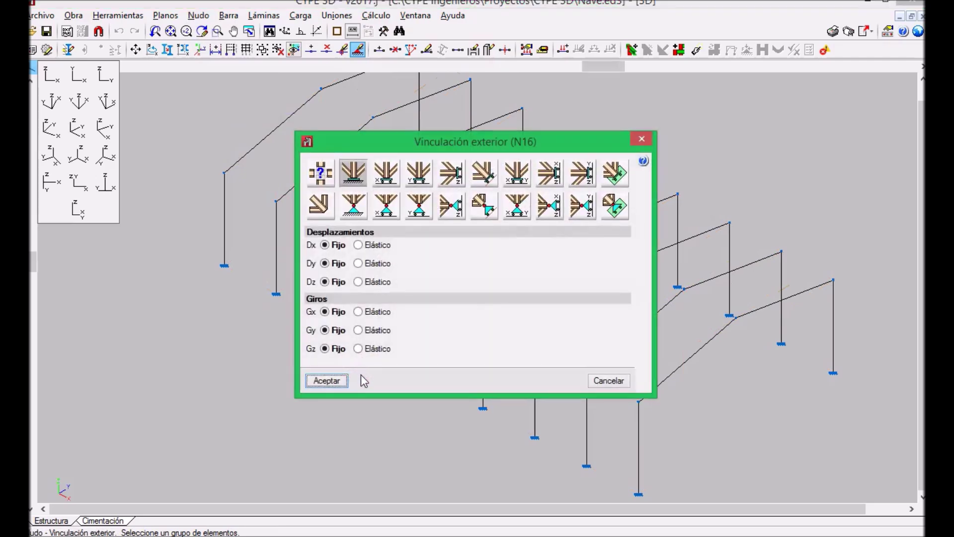
left_click(355, 173)
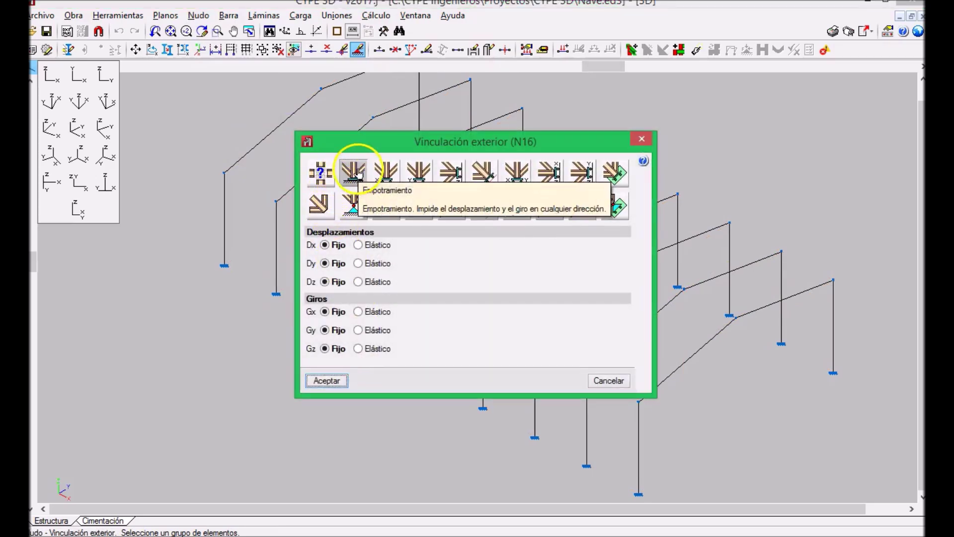
left_click(324, 246)
left_click(323, 282)
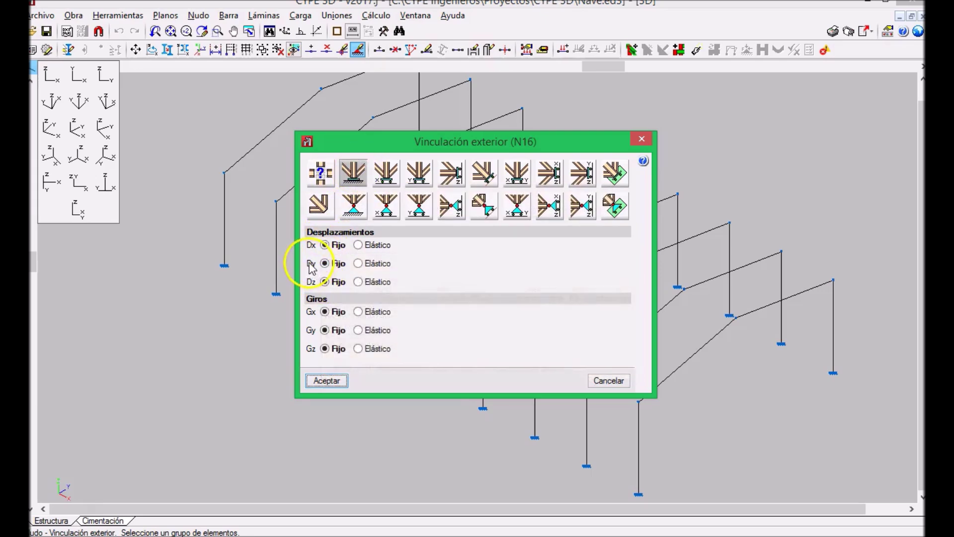
mouse_move(326, 287)
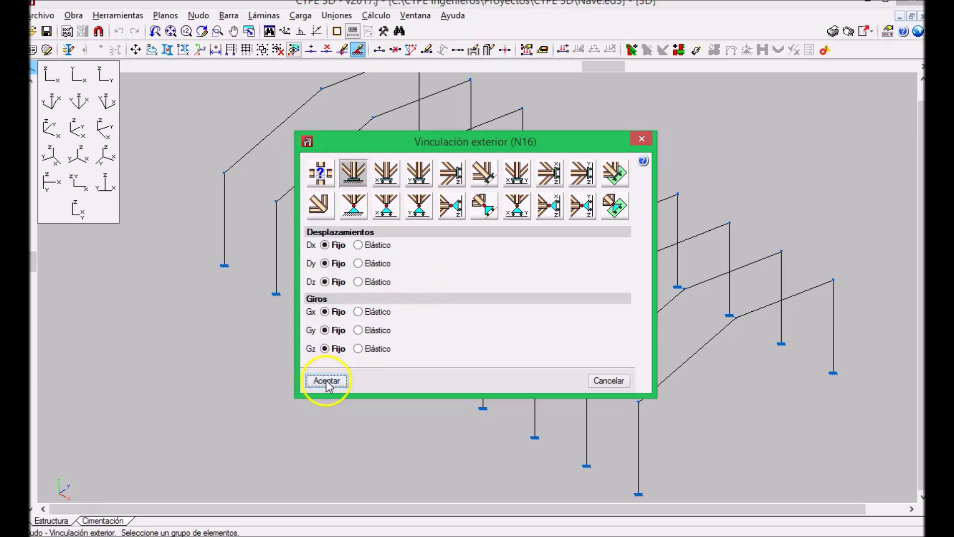
left_click(620, 381)
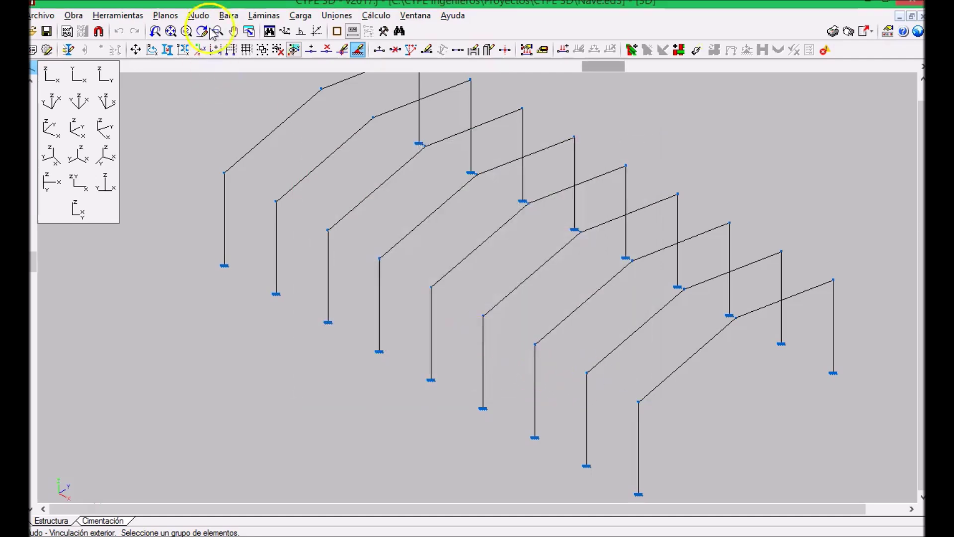
- Examine the internal fixity (Vinculación interior) options of a ridge node, including Nudo empotrado, and leave without changes
left_click(230, 17)
mouse_move(198, 15)
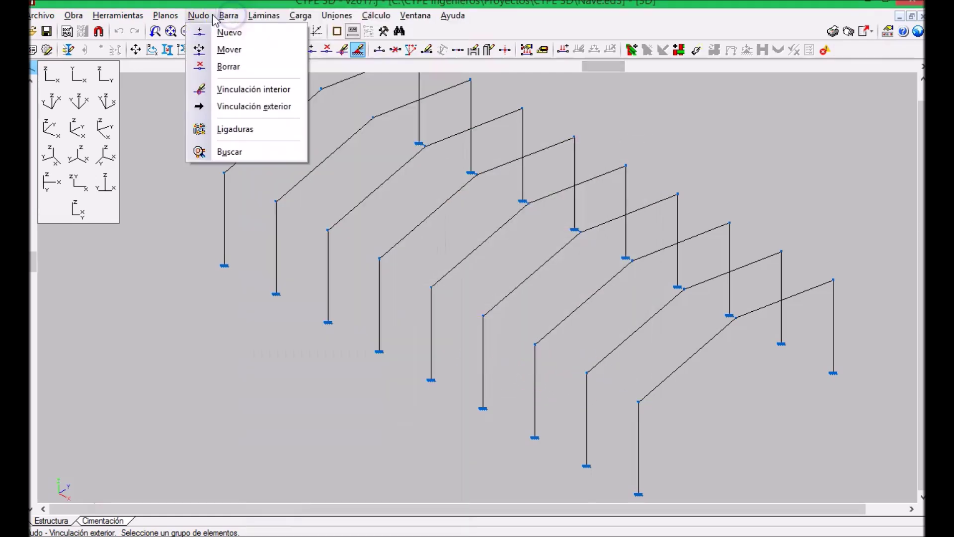
left_click(239, 92)
left_click(371, 118)
right_click(356, 167)
left_click(226, 149)
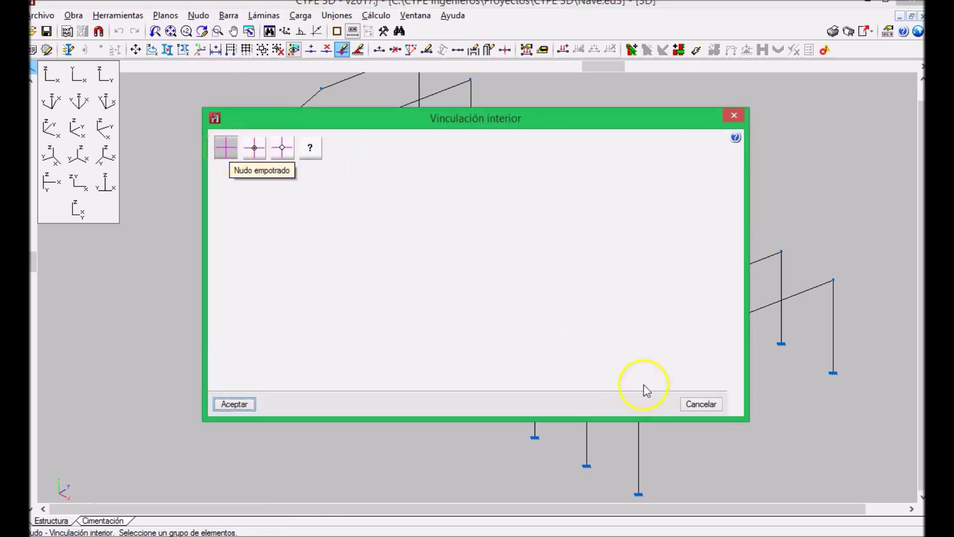
left_click(701, 404)
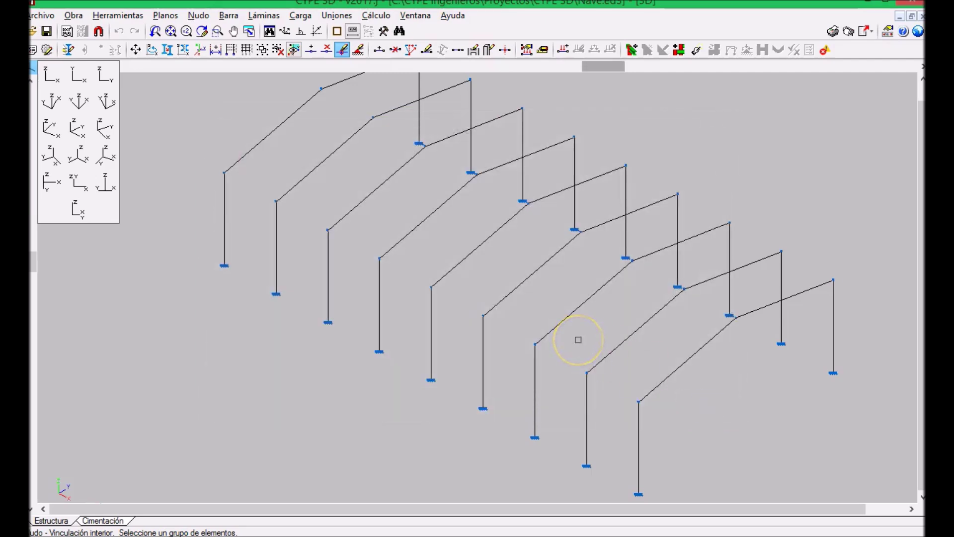
- Describe all the bars of the portal frames as generic steel IPE 300 with the Perfil simple arrangement
middle_click_drag(521, 242, 511, 260)
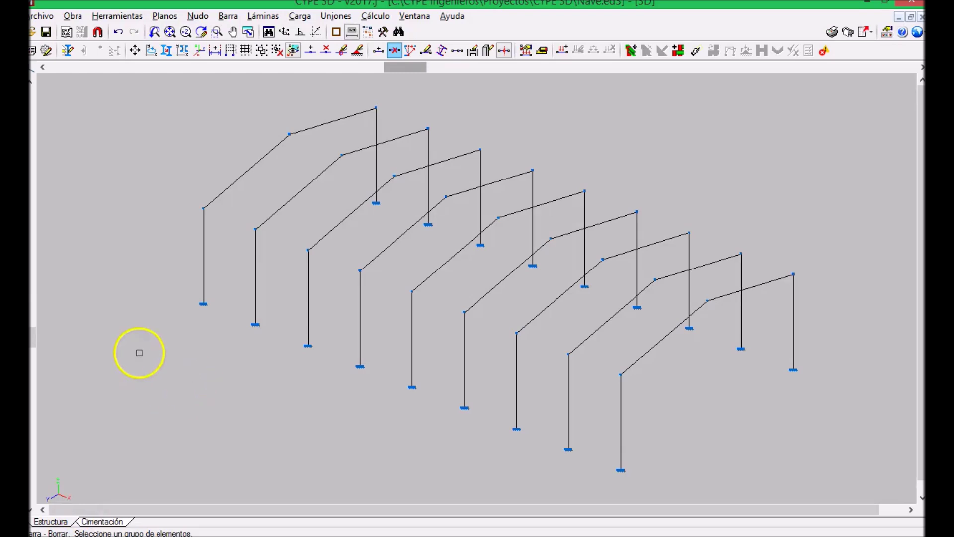
left_click(230, 20)
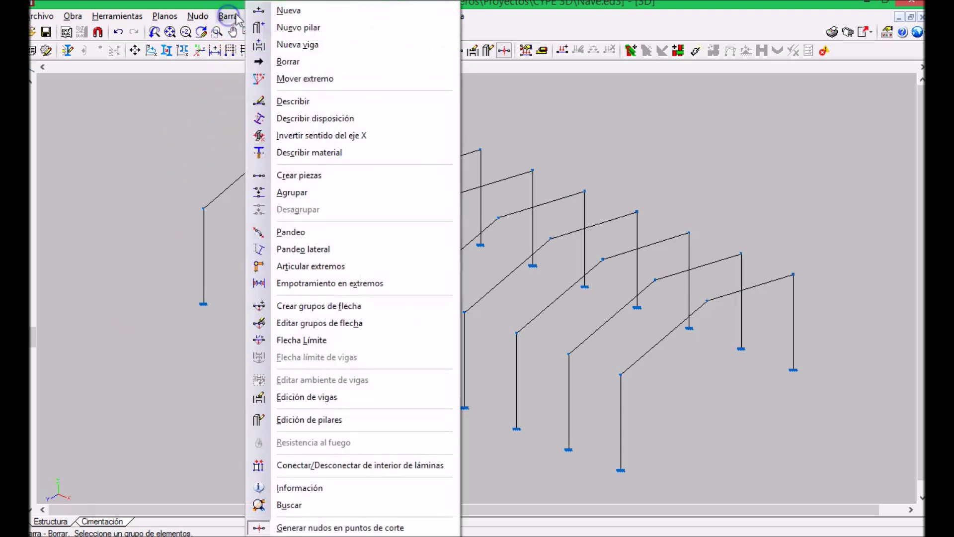
left_click(315, 101)
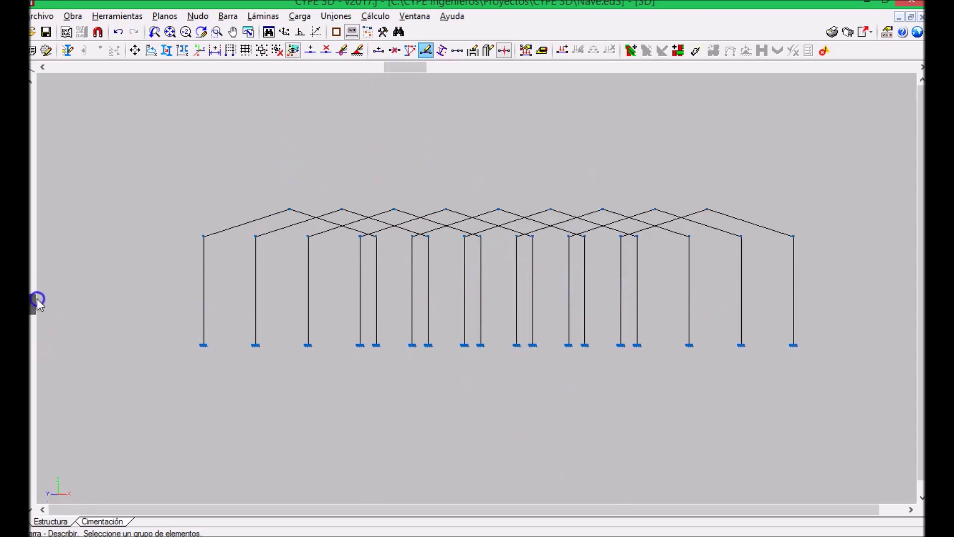
left_click_drag(847, 140, 156, 306)
right_click(200, 160)
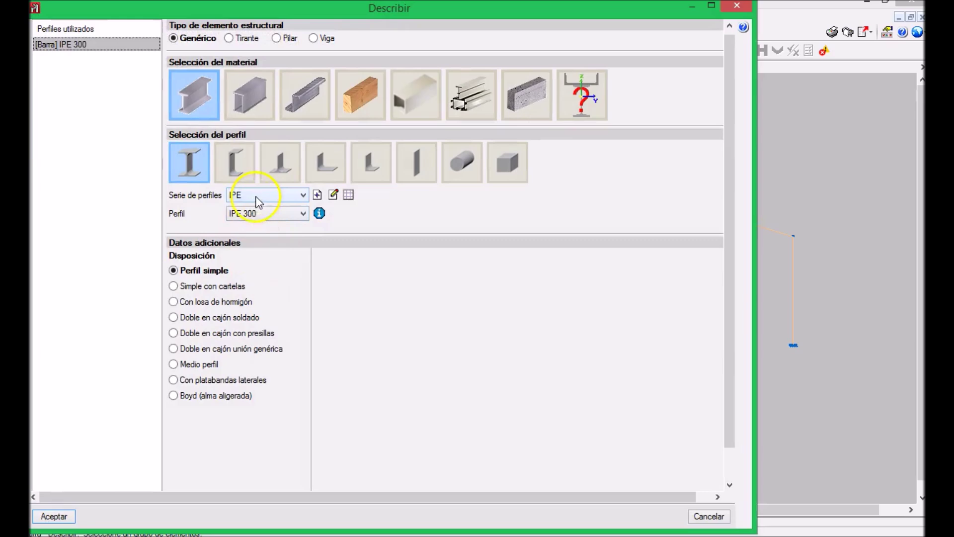
left_click(262, 213)
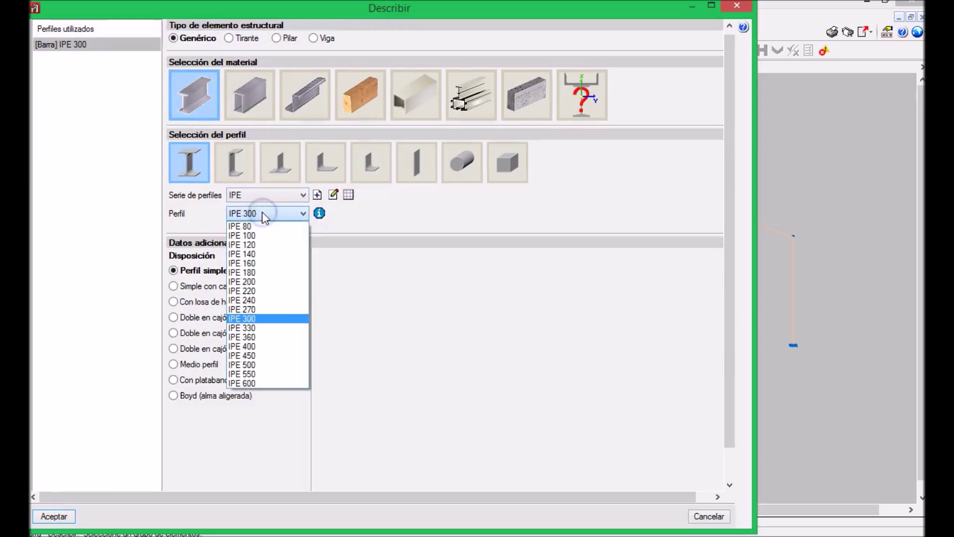
left_click(261, 214)
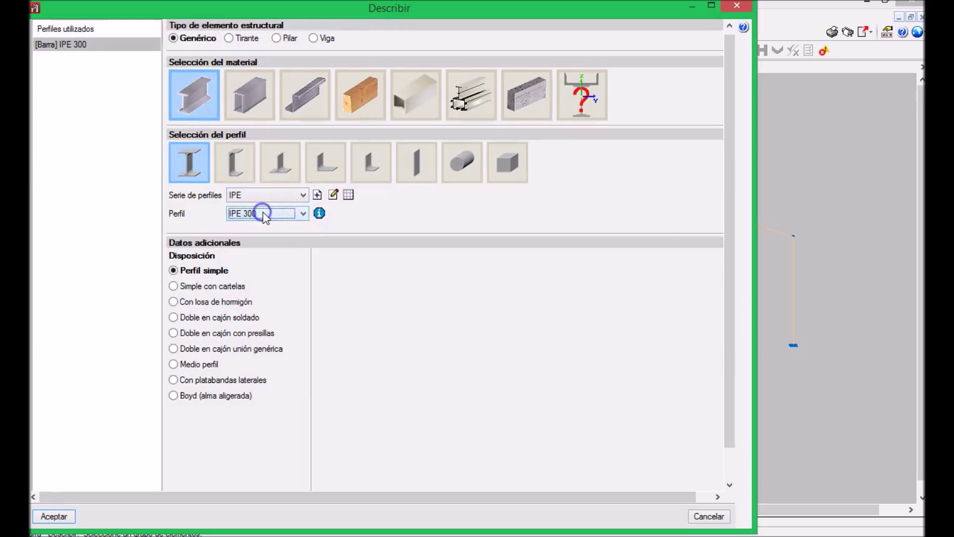
left_click(39, 518)
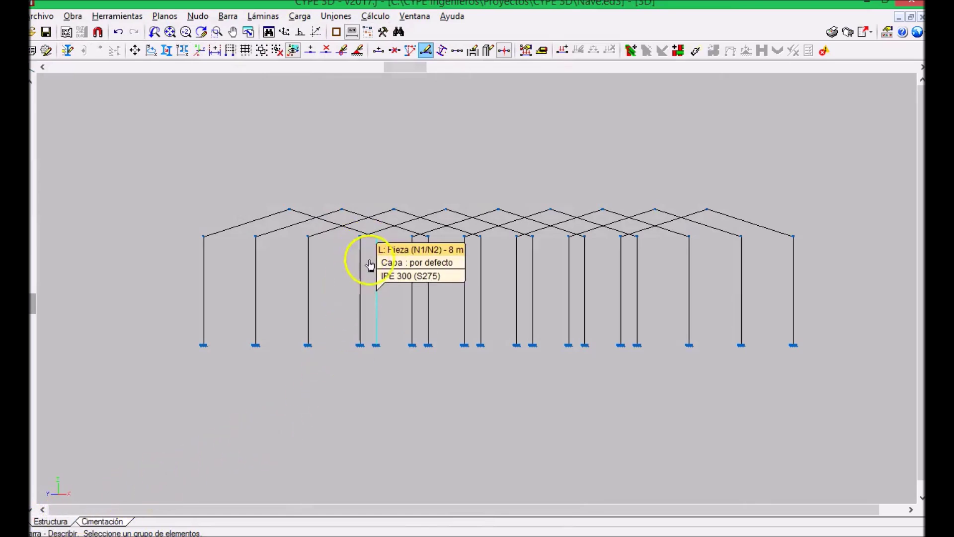
- Examine the complete structure in the rendered 3D view (Estructura completa), orbiting around the frames, and close it
left_click(117, 15)
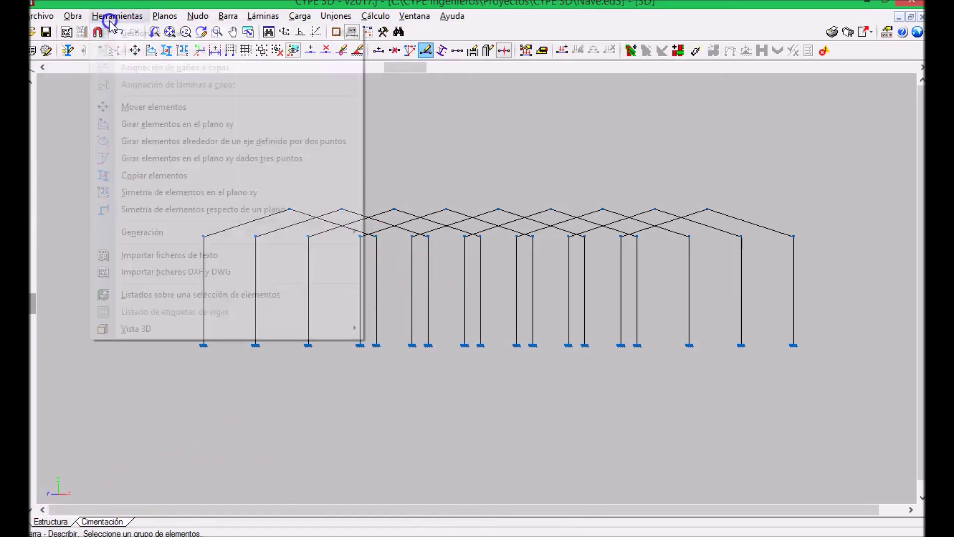
left_click(144, 328)
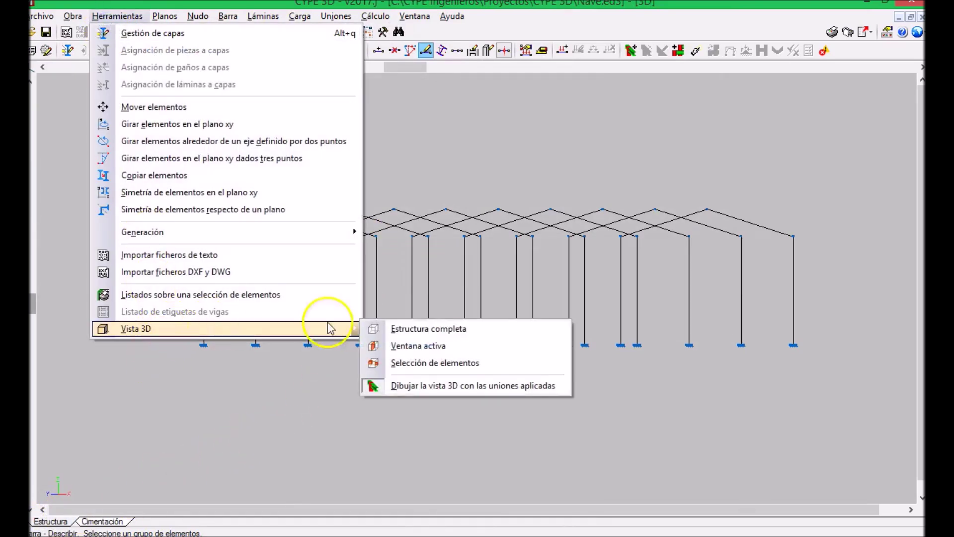
left_click(423, 330)
left_click_drag(436, 318, 453, 267)
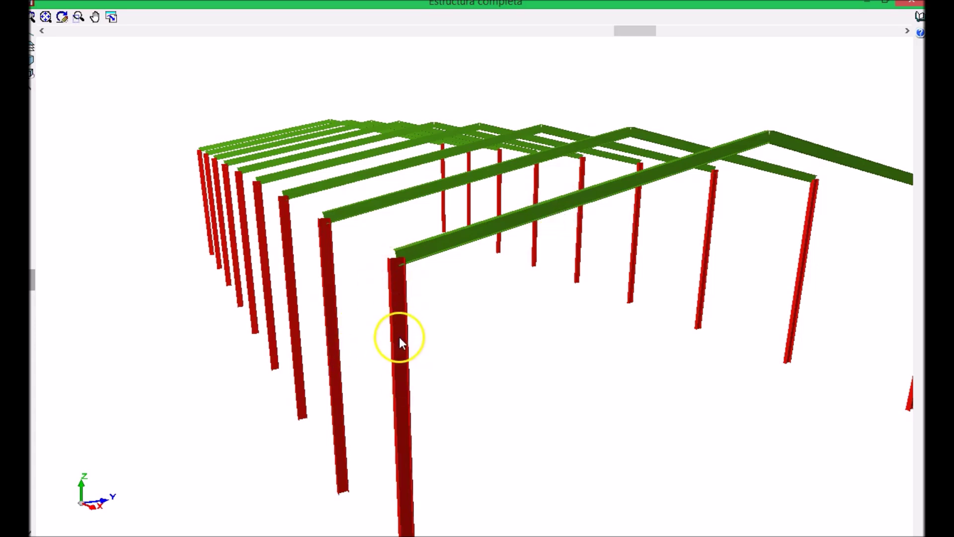
key("Escape")
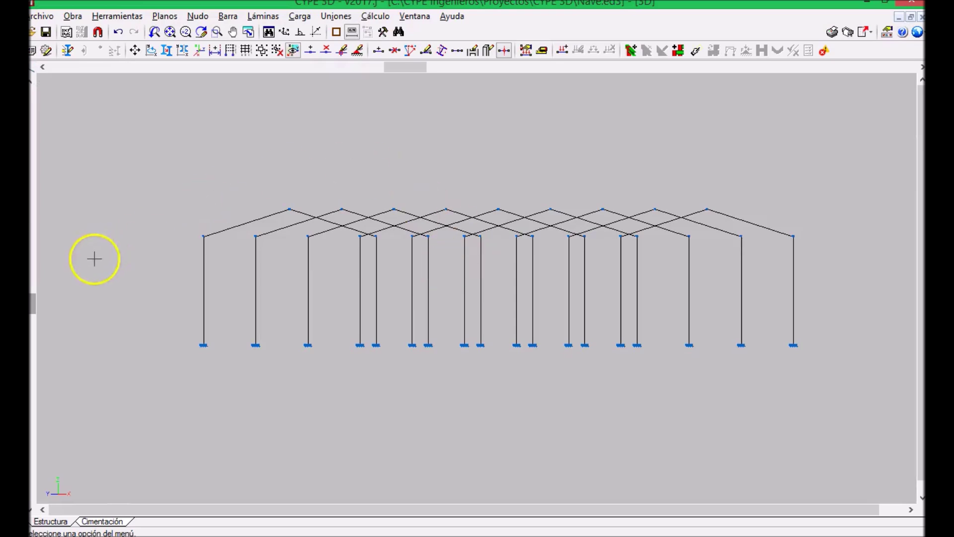
- Save the project and switch to the 2D Frontal view with the whole gable frame in sight
left_click_drag(33, 308, 42, 259)
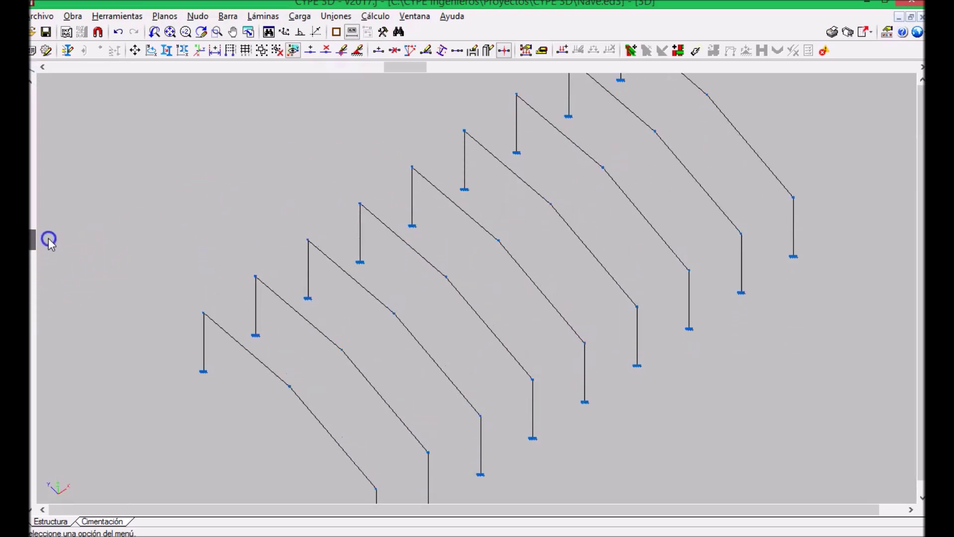
left_click_drag(409, 67, 627, 67)
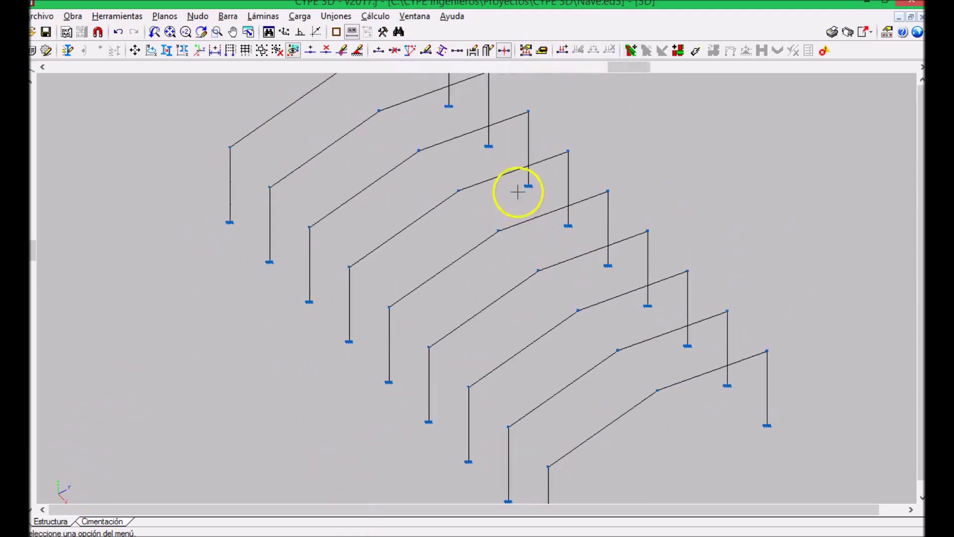
scroll(520, 196, "down", 1)
scroll(500, 322, "down", 1)
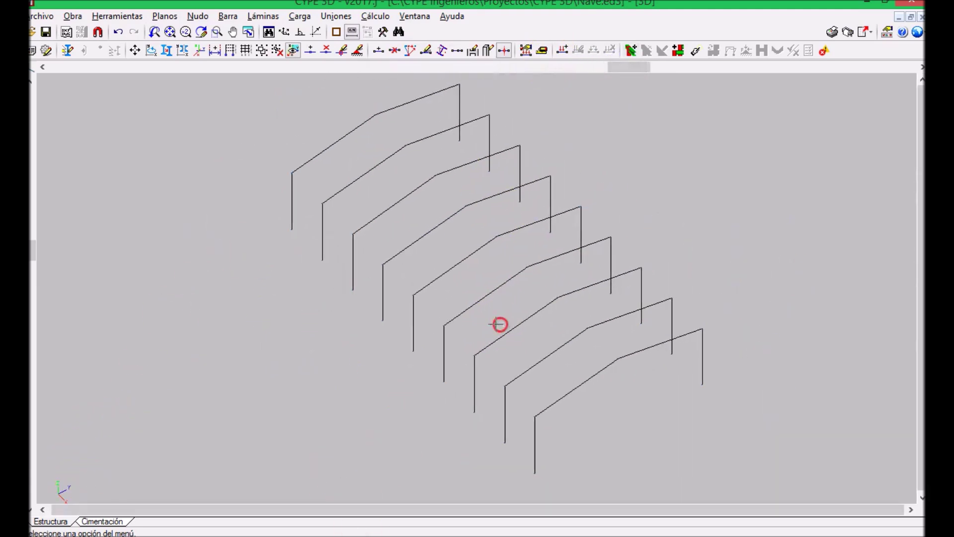
left_click(49, 35)
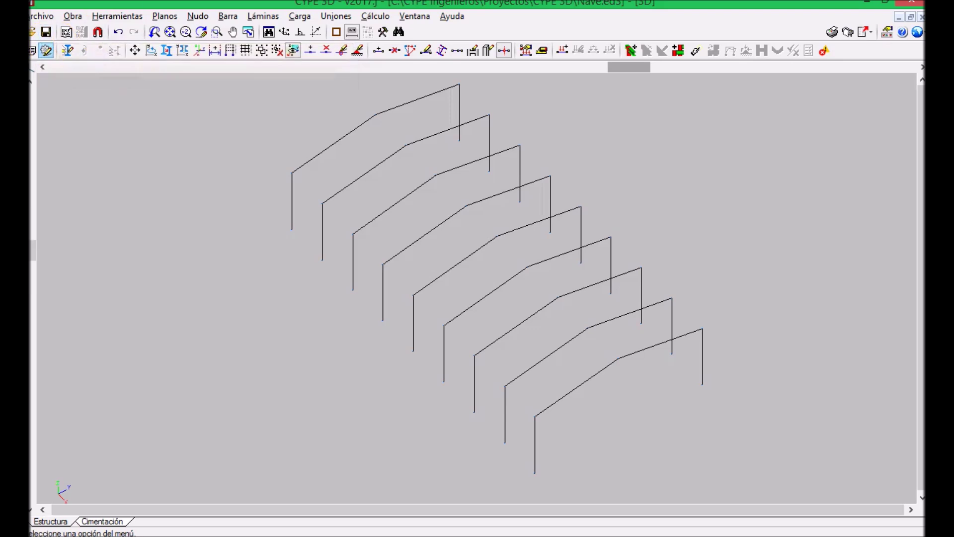
left_click(414, 16)
left_click(472, 239)
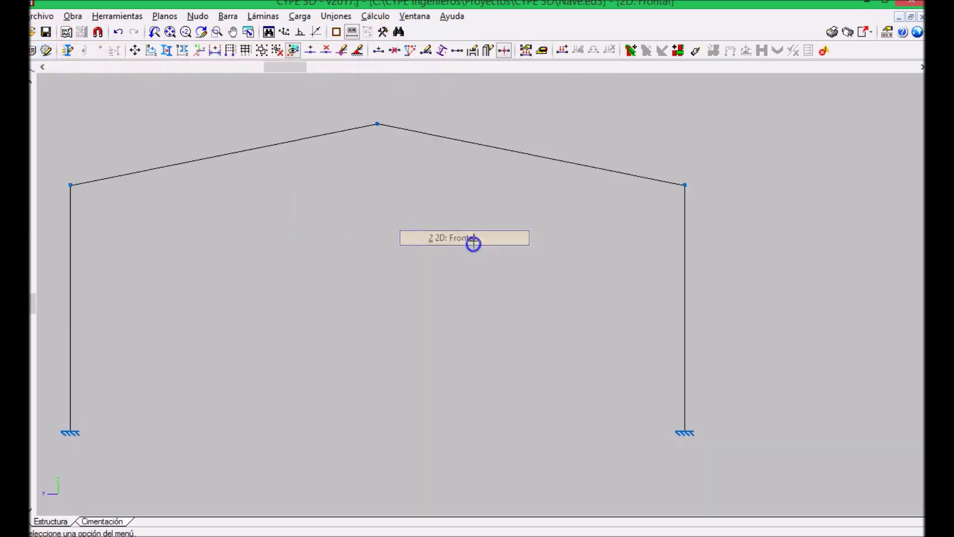
mouse_move(614, 251)
middle_mouse_down()
mouse_move(539, 283)
mouse_move(526, 255)
mouse_move(521, 268)
middle_mouse_up()
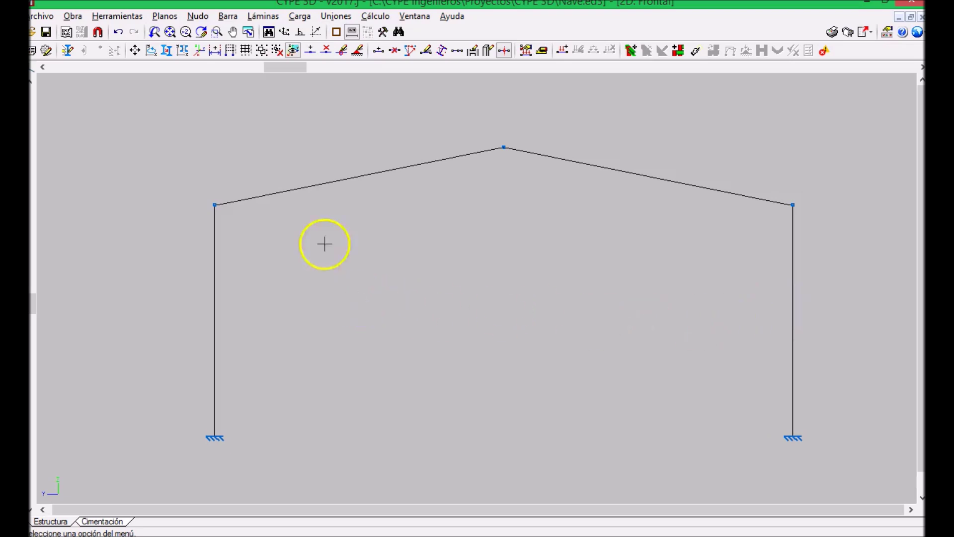
- Start a new bar and set its profile to IPE 240 as a simple profile
left_click(228, 16)
left_click(278, 10)
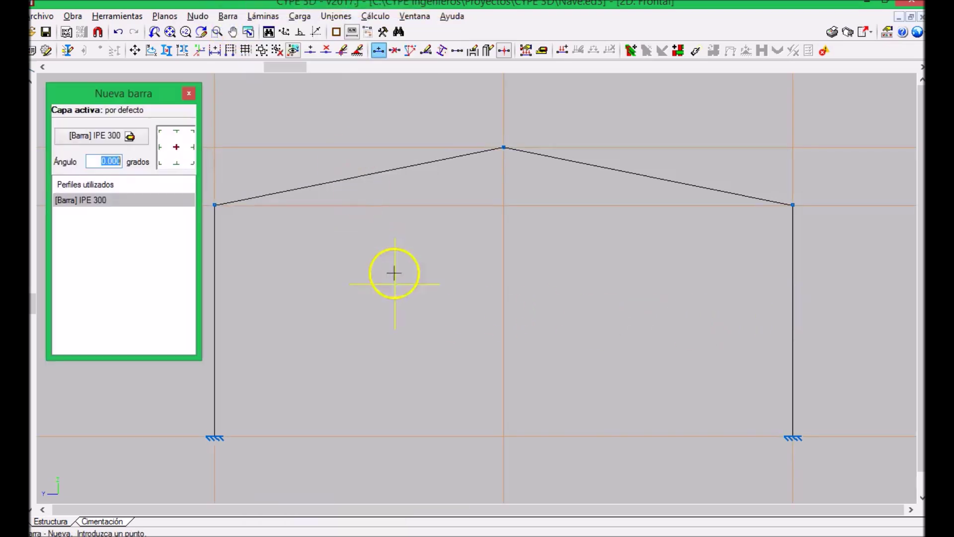
left_click(85, 136)
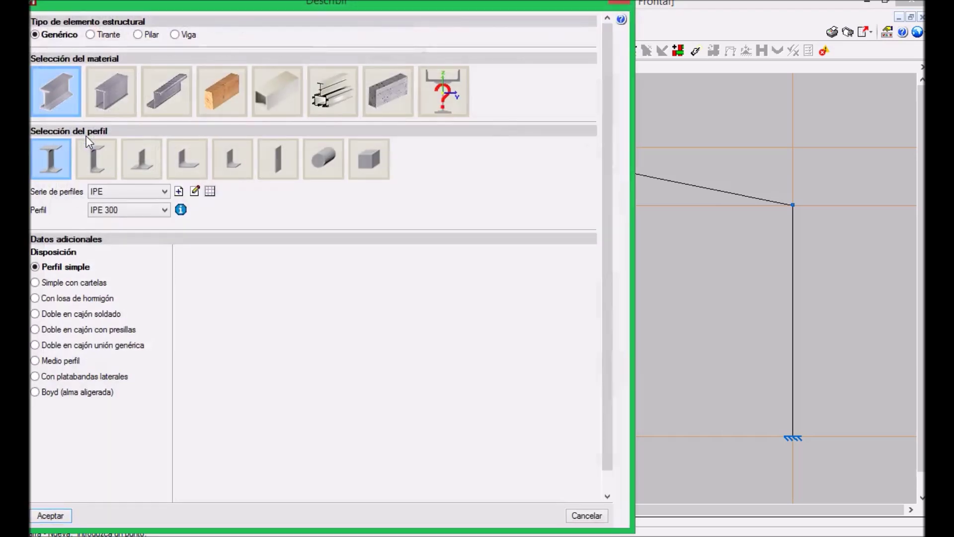
left_click(120, 210)
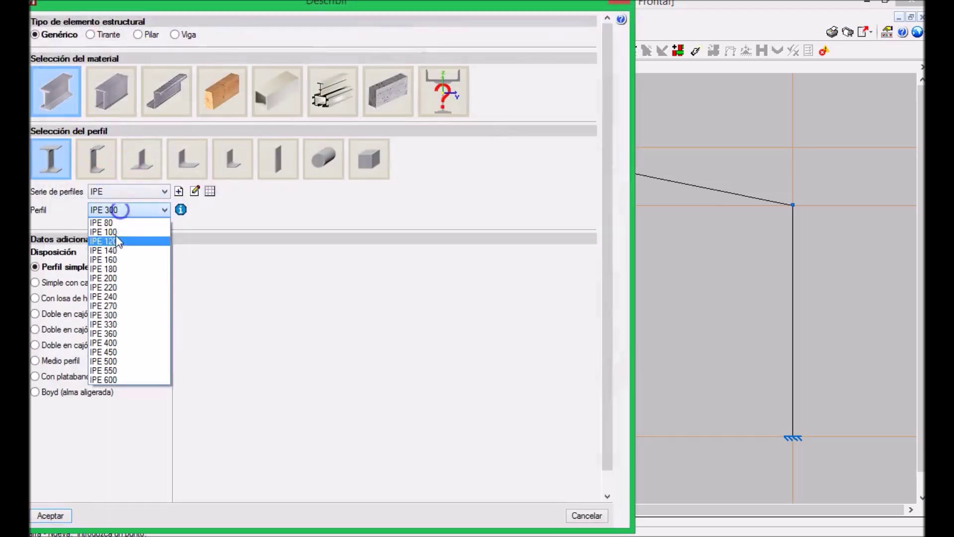
left_click(112, 296)
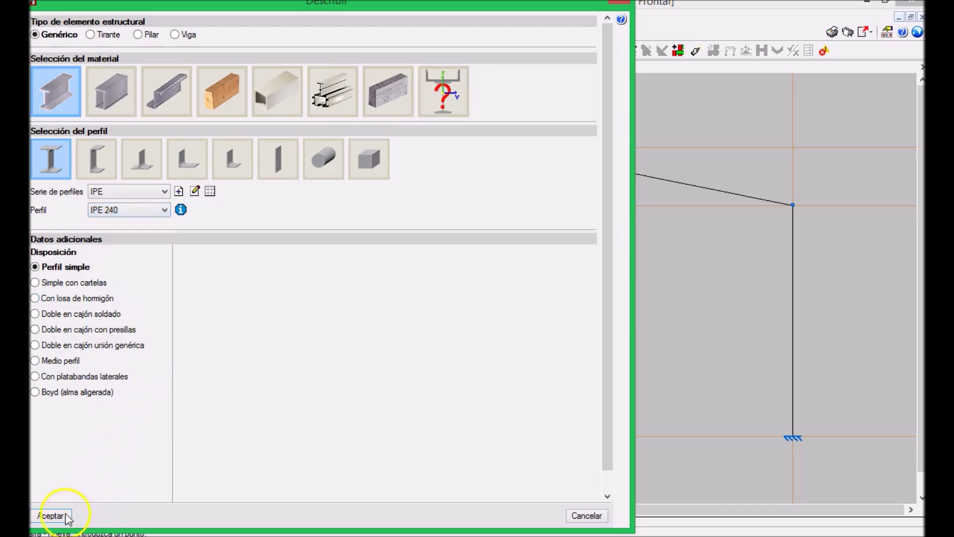
left_click(41, 516)
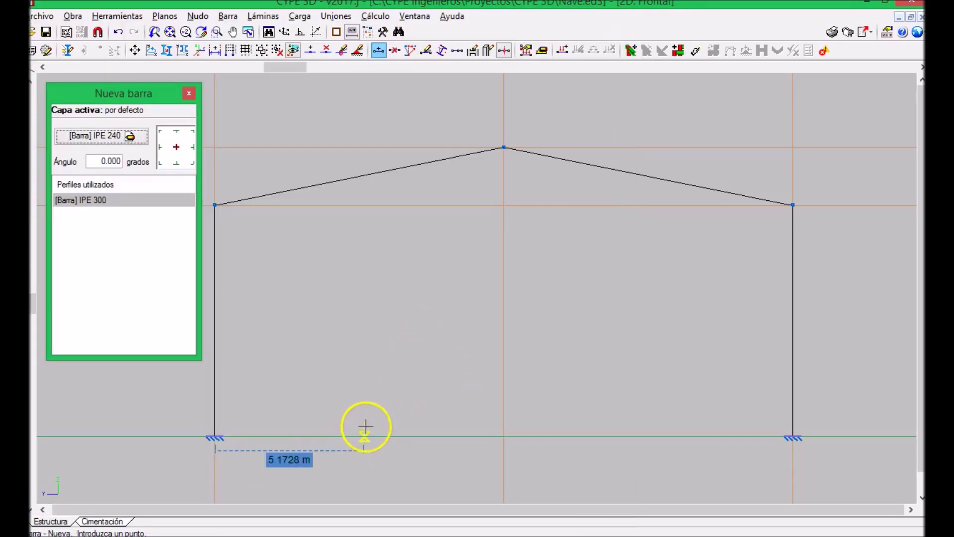
- Draw a vertical IPE 240 gable column from the base line, 5 m from the left column, up to the left rafter
left_click(353, 437)
type("5")
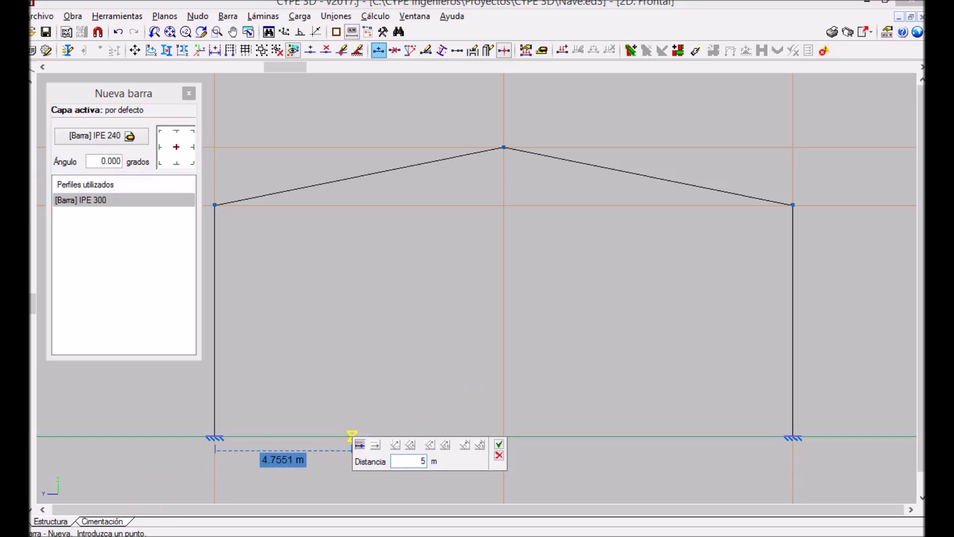
key("Return")
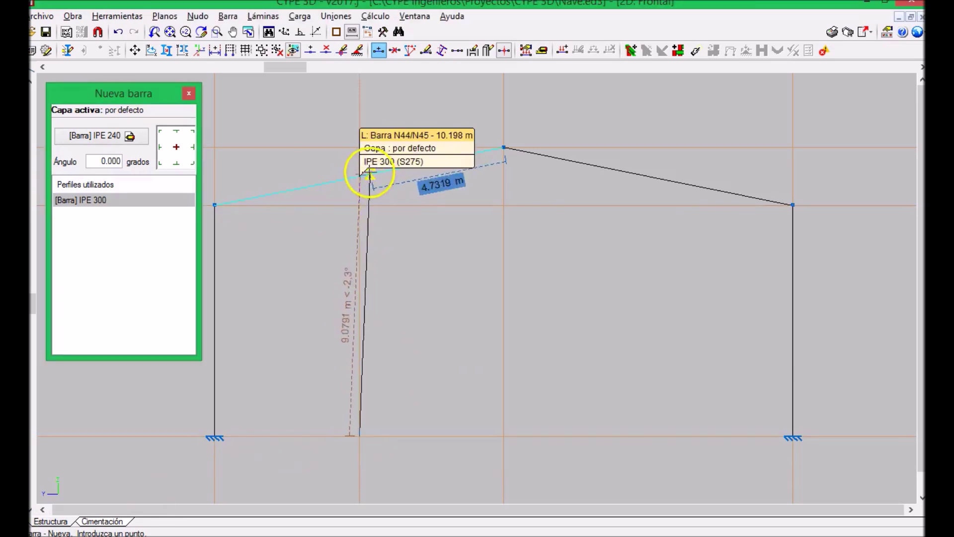
left_click(227, 16)
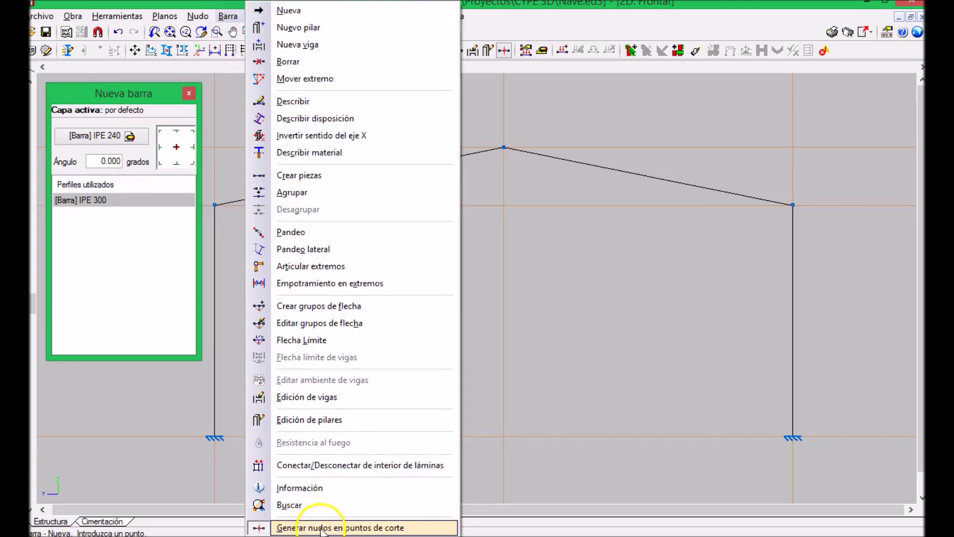
left_click(372, 528)
left_click(359, 436)
left_click(359, 176)
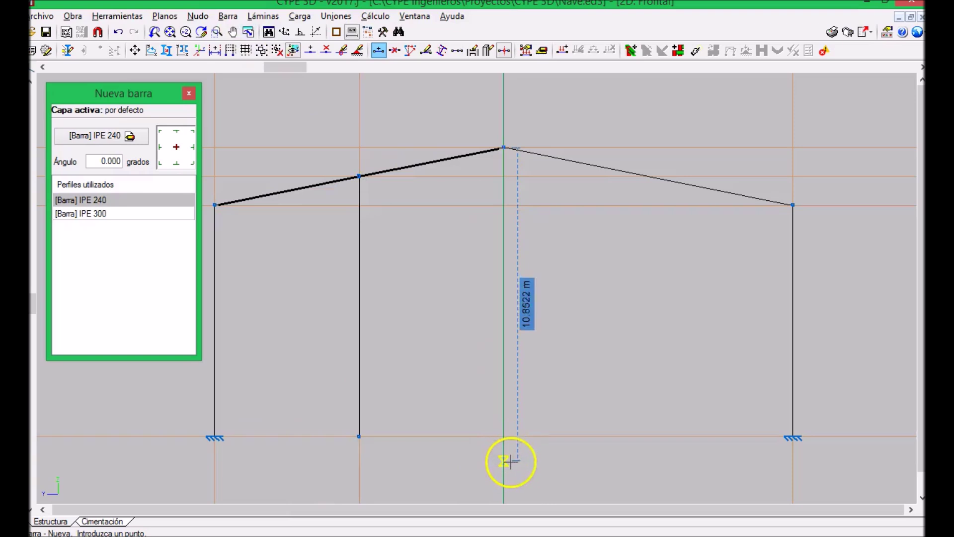
- Draw the central IPE 240 gable column from the base line vertically up to the ridge node
left_click(505, 437)
left_click(504, 147)
right_click(656, 348)
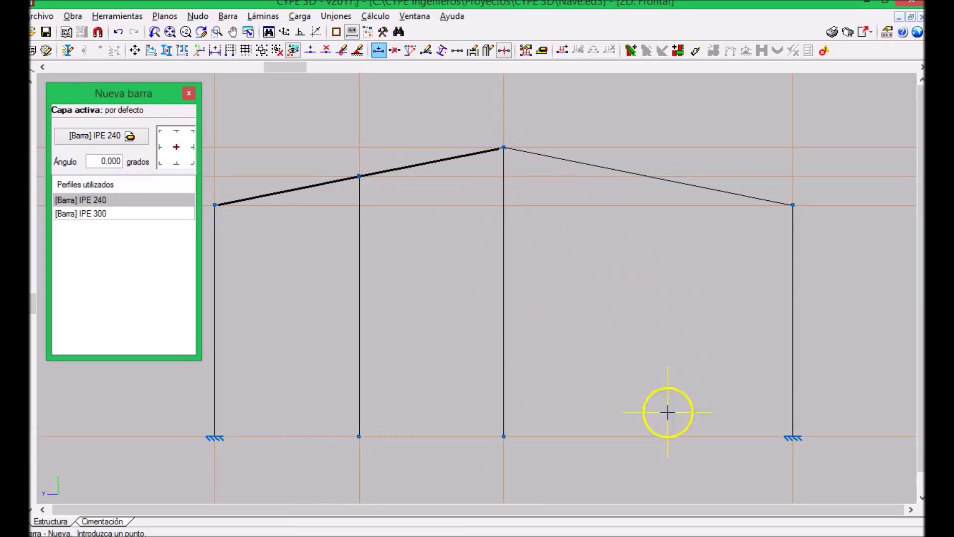
- Draw a vertical IPE 240 gable column from the base line, 5 m from the right column, up to the right rafter
left_click(652, 439)
type("5")
key("Return")
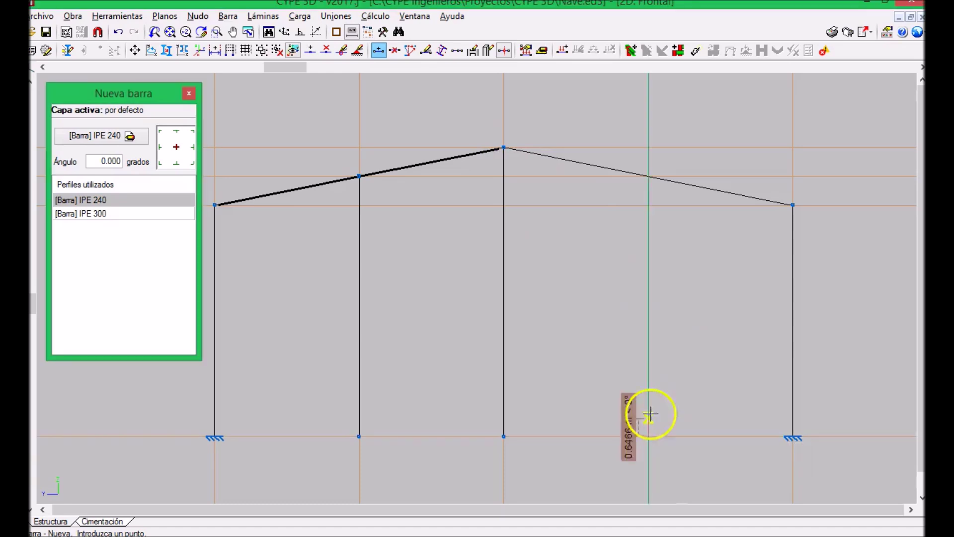
left_click(647, 175)
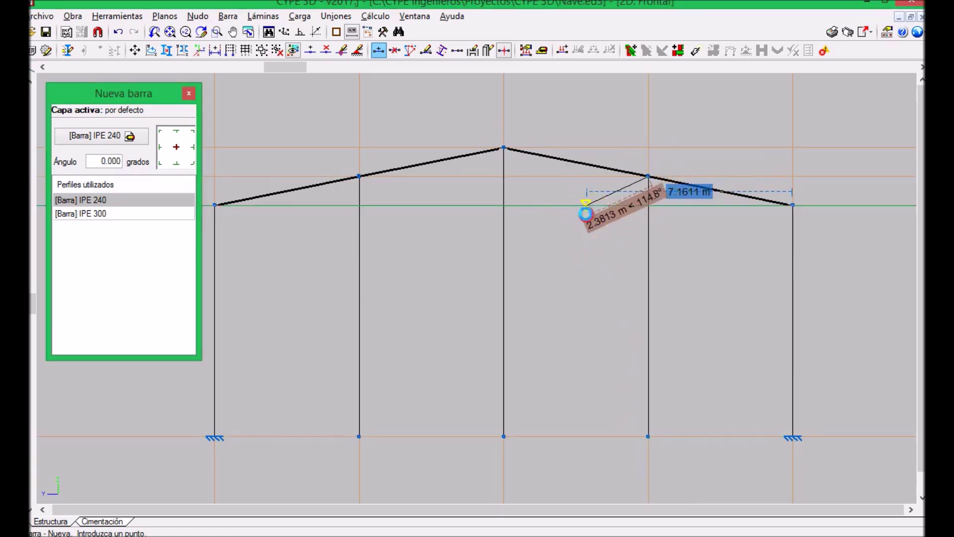
- Keep the current object snap settings and set the new bar's profile to IPE 220
left_click(336, 32)
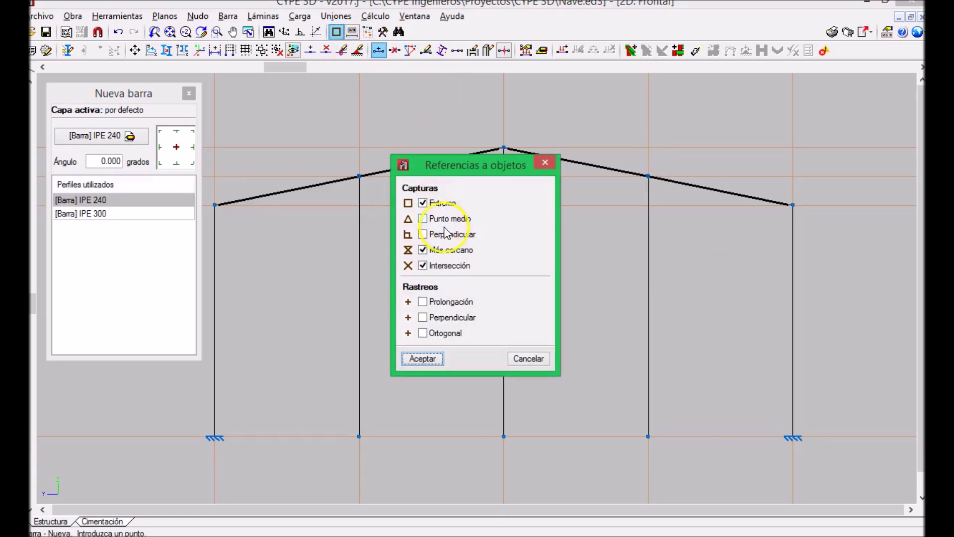
key("Return")
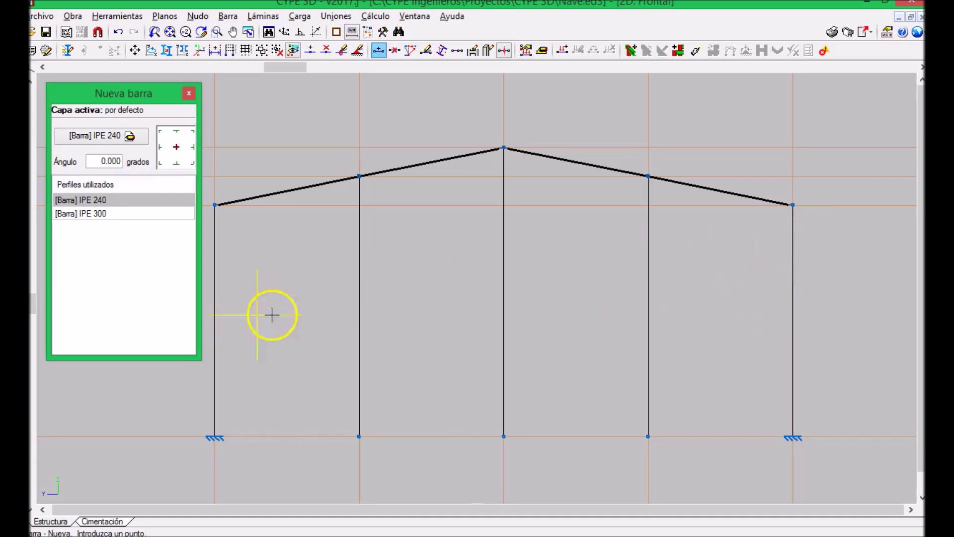
left_click(96, 143)
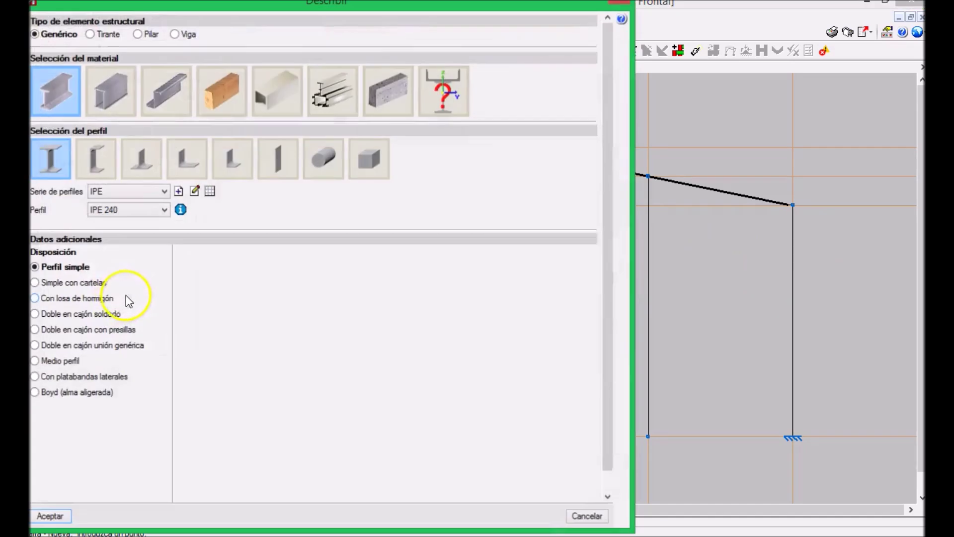
left_click(115, 211)
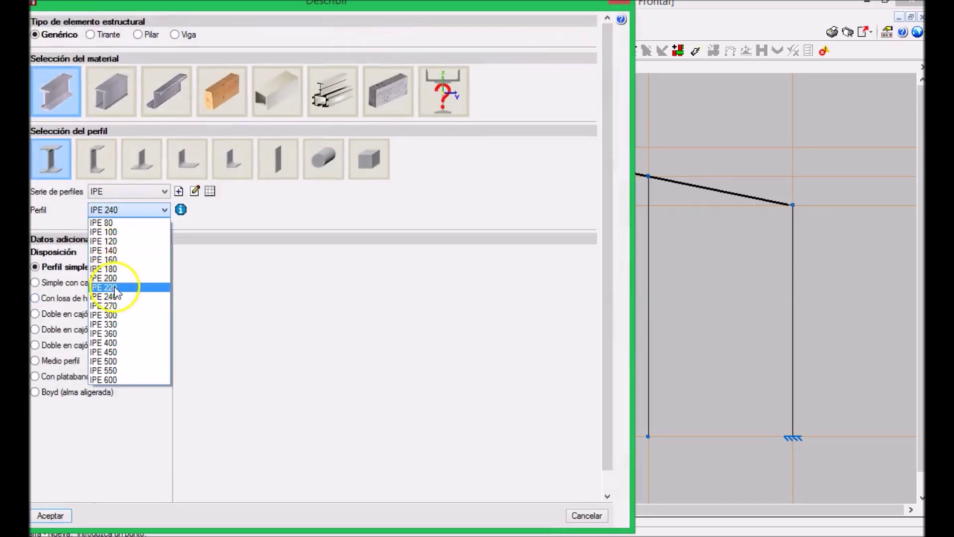
left_click(118, 287)
left_click(50, 516)
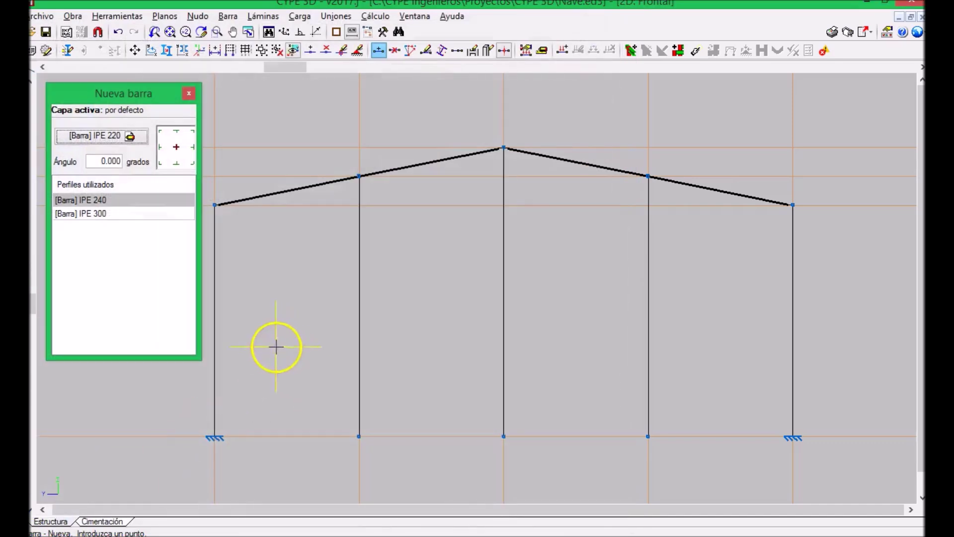
- Draw a horizontal IPE 220 beam across the gable, 4 m above the base, from the left column to the right column
type("4")
key("Return")
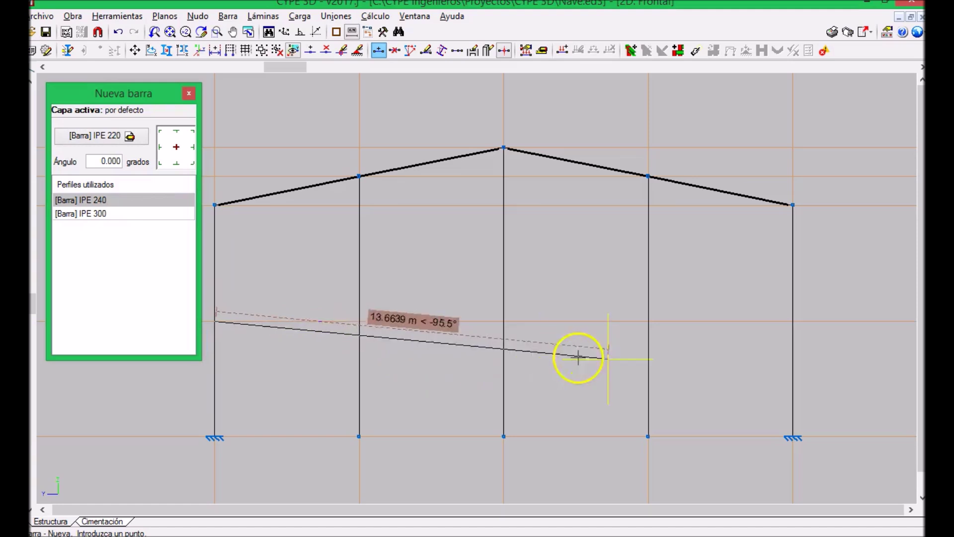
left_click(793, 325)
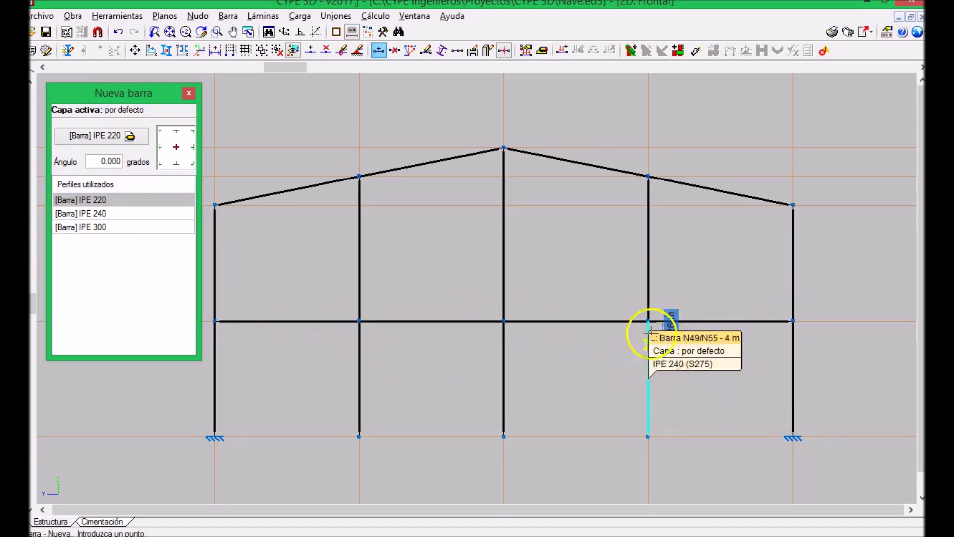
scroll(594, 275, "down", 1)
middle_click_drag(575, 247, 611, 227)
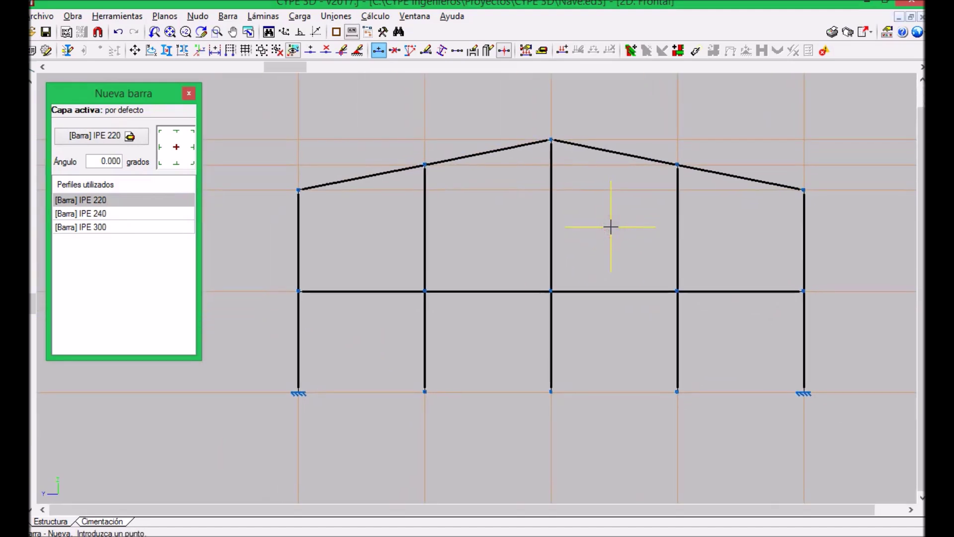
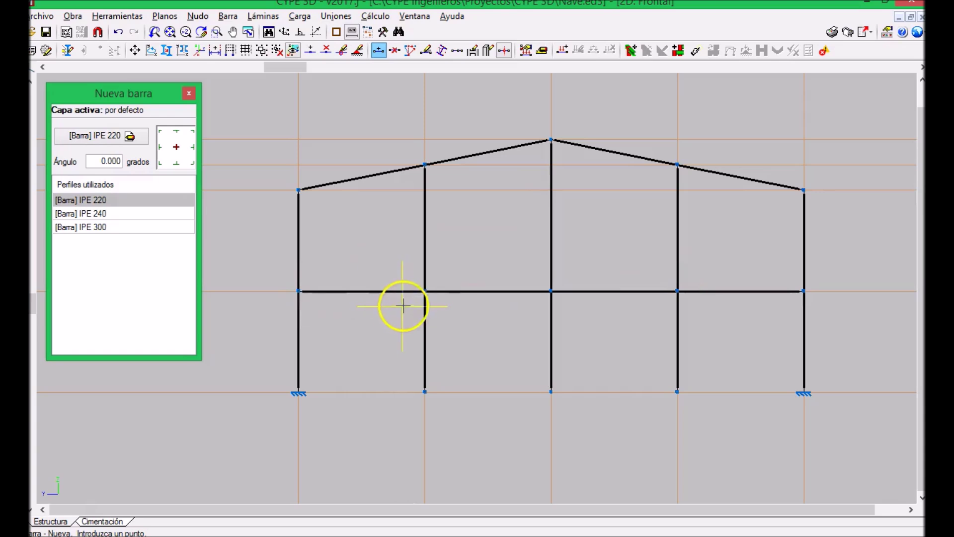
- Try to create a piece from the central gable column's base node to the ridge node
left_click(227, 17)
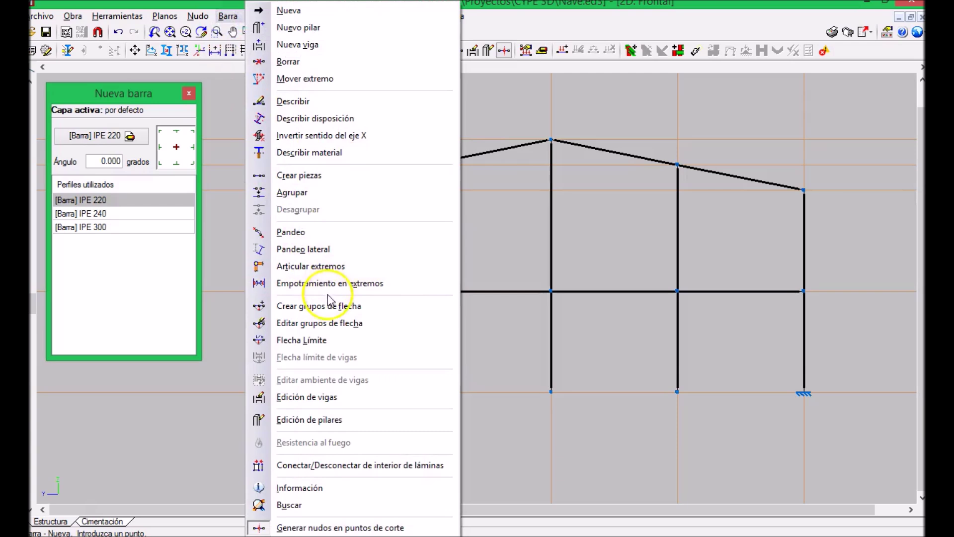
left_click(311, 175)
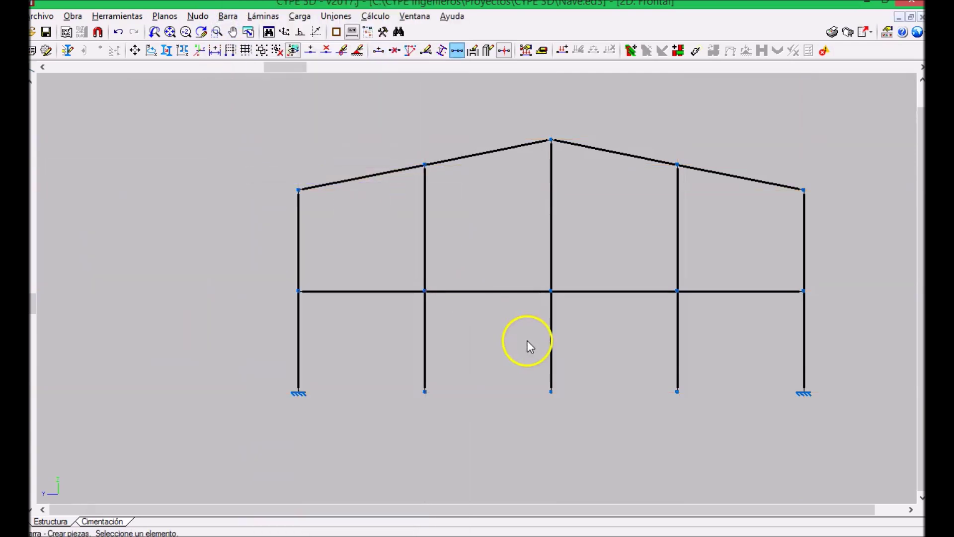
left_click(552, 143)
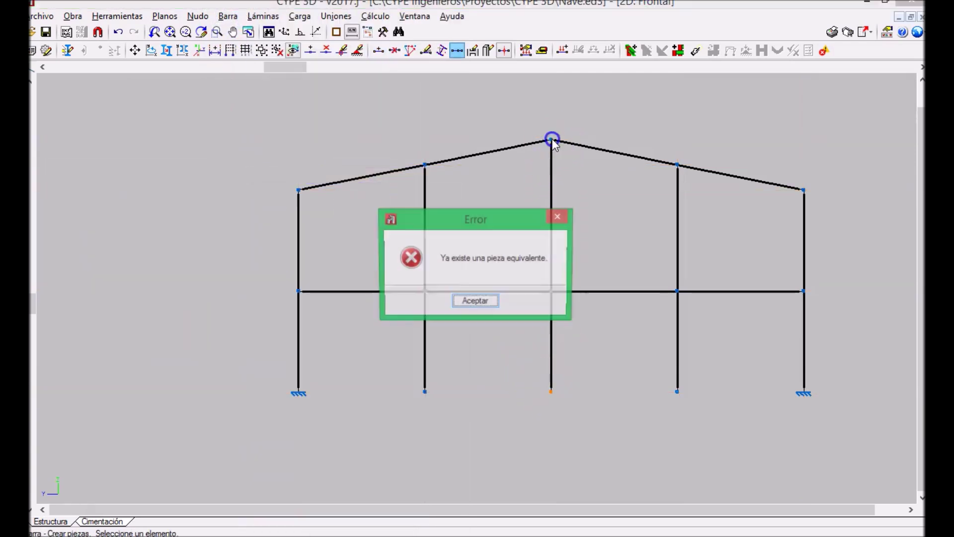
left_click(486, 301)
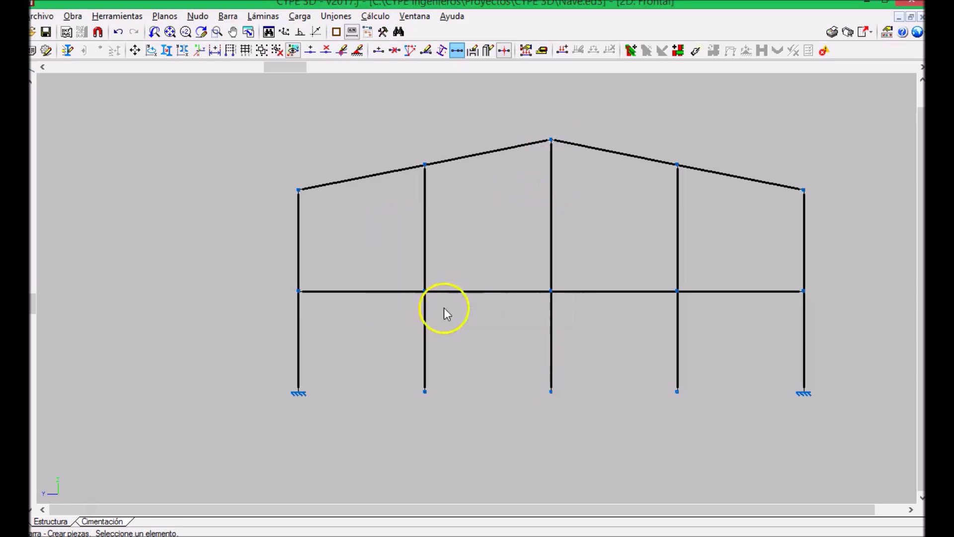
- Create separate pieces from the horizontal gable beam's spans between adjacent columns
left_click(556, 297)
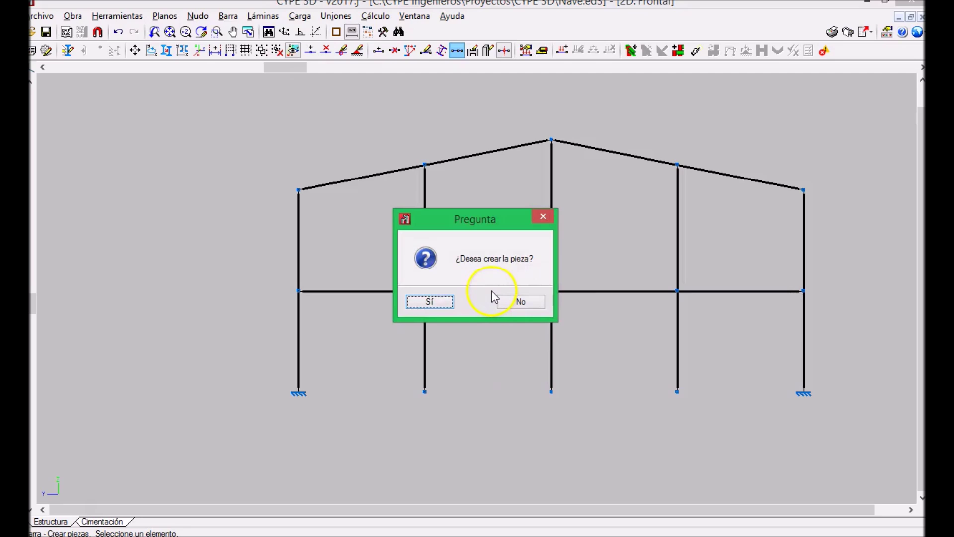
left_click(434, 303)
left_click(426, 288)
left_click(563, 284)
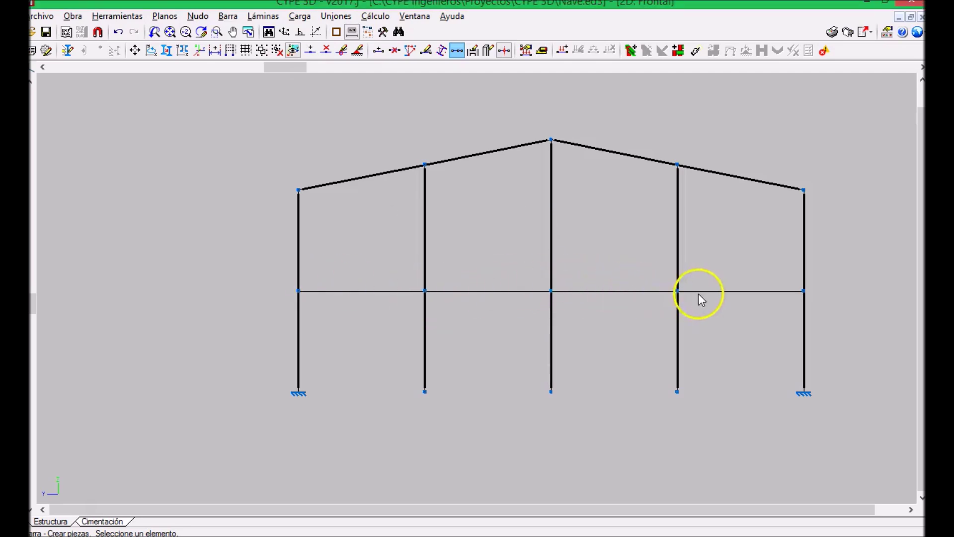
right_click(379, 304)
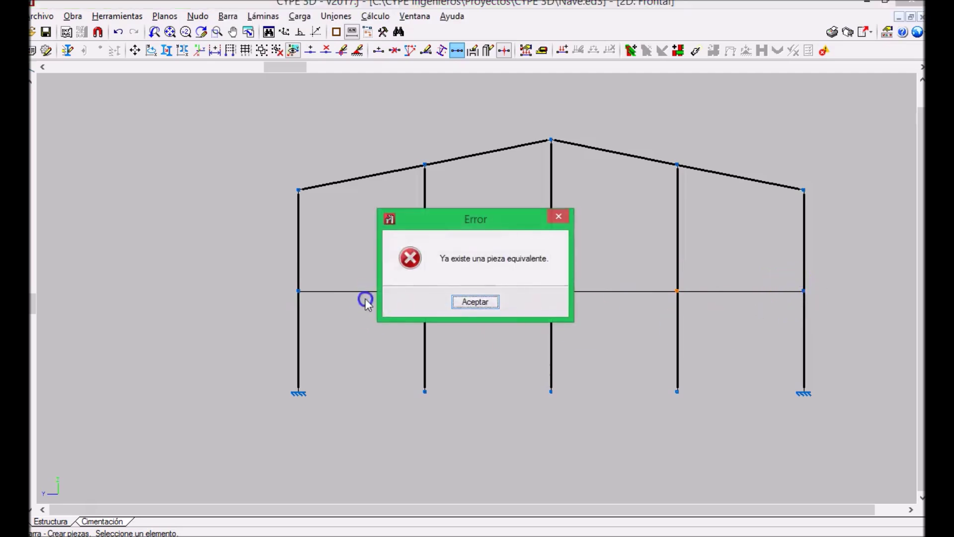
left_click(452, 304)
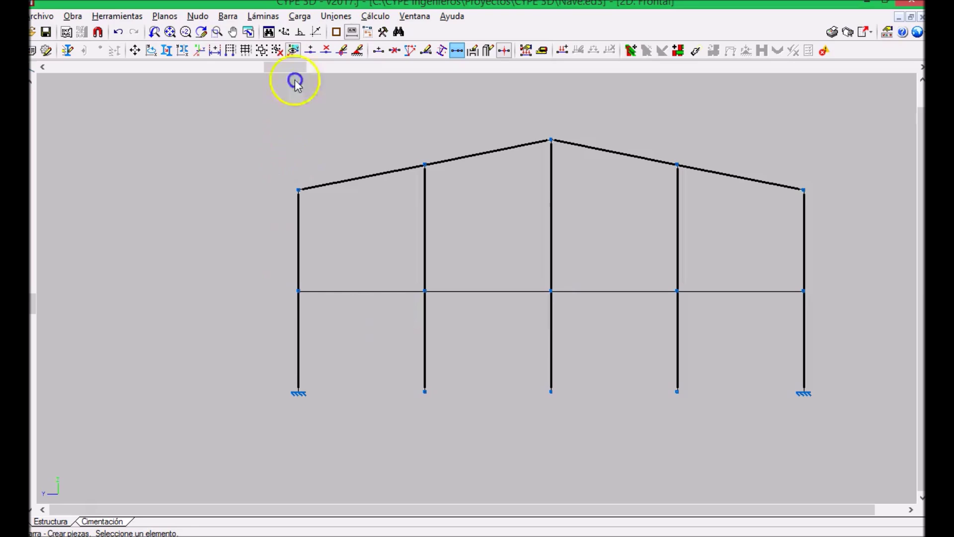
- Switch to the 3D window of the model and orient it to show the front gable and all the frames
left_click(414, 16)
left_click(435, 220)
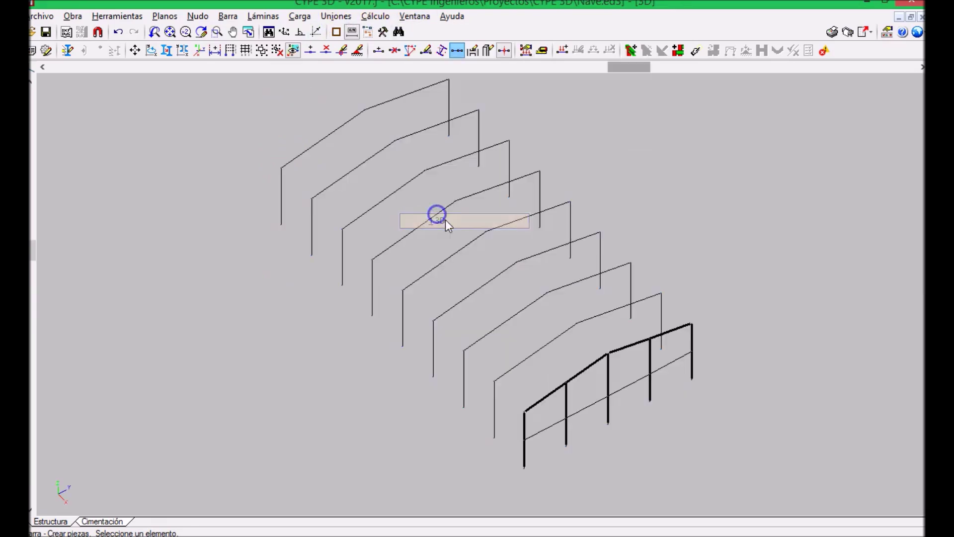
middle_click_drag(492, 276, 497, 272)
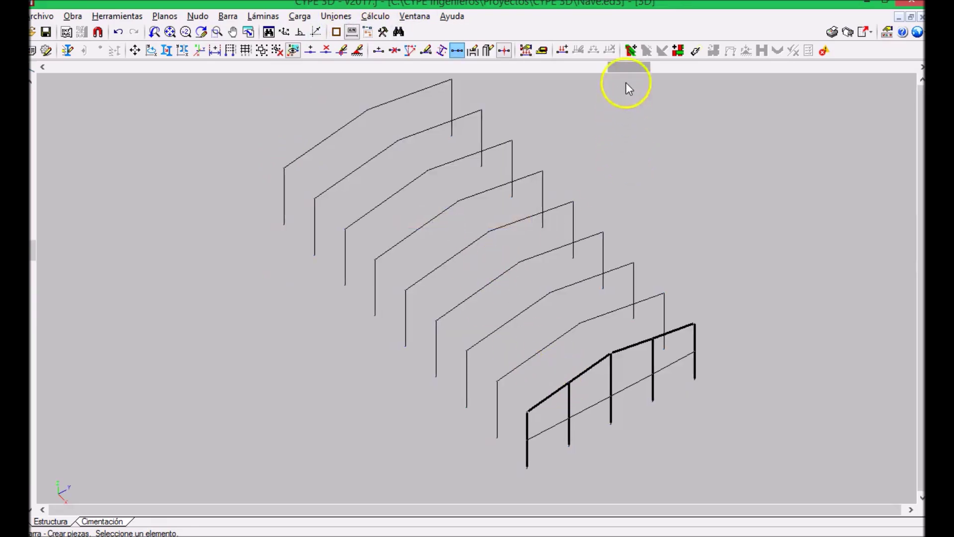
left_click_drag(621, 68, 611, 69)
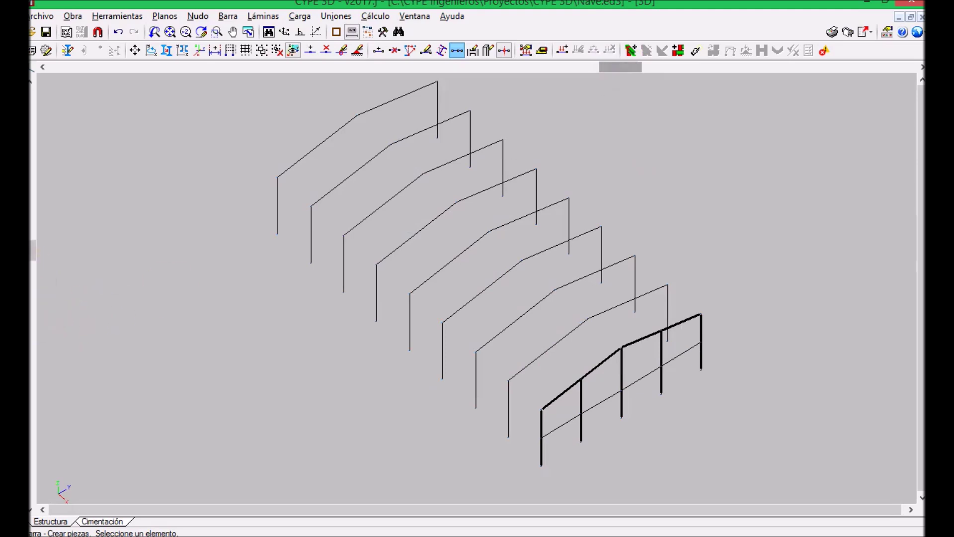
left_click_drag(36, 261, 35, 267)
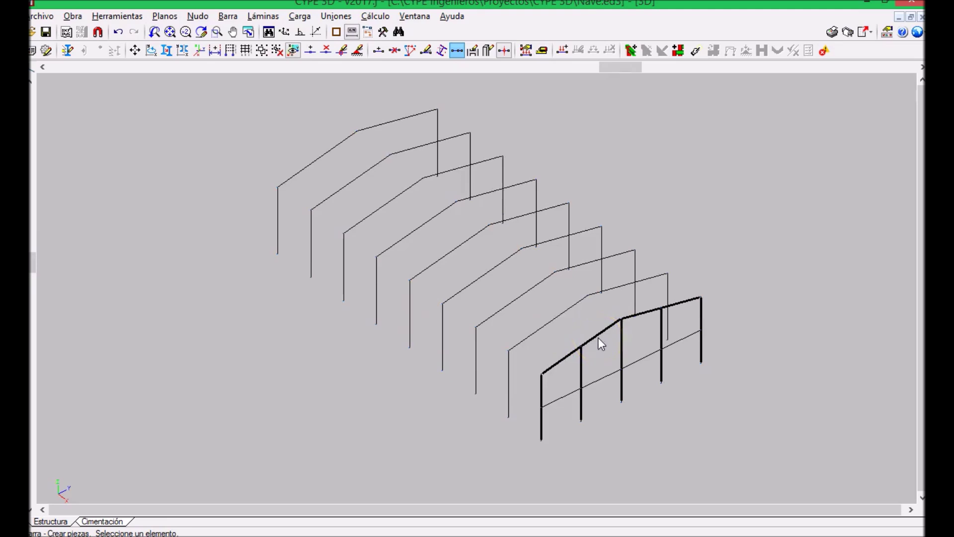
left_click_drag(624, 336, 564, 373)
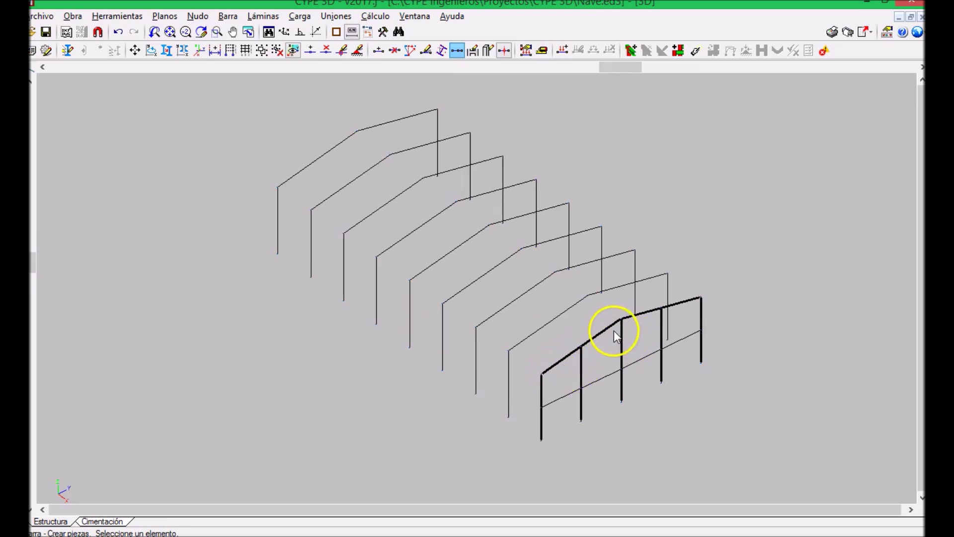
mouse_move(605, 343)
left_mouse_down()
mouse_move(586, 360)
mouse_move(595, 349)
left_mouse_up()
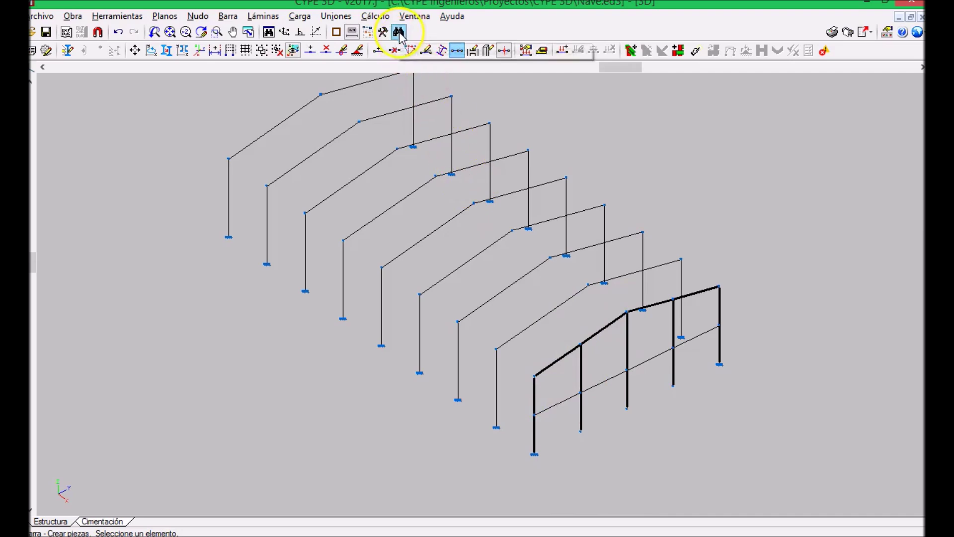
- Open the rendered 3D view of the complete structure and examine the gable columns' section orientation from several angles
left_click(115, 16)
mouse_move(224, 327)
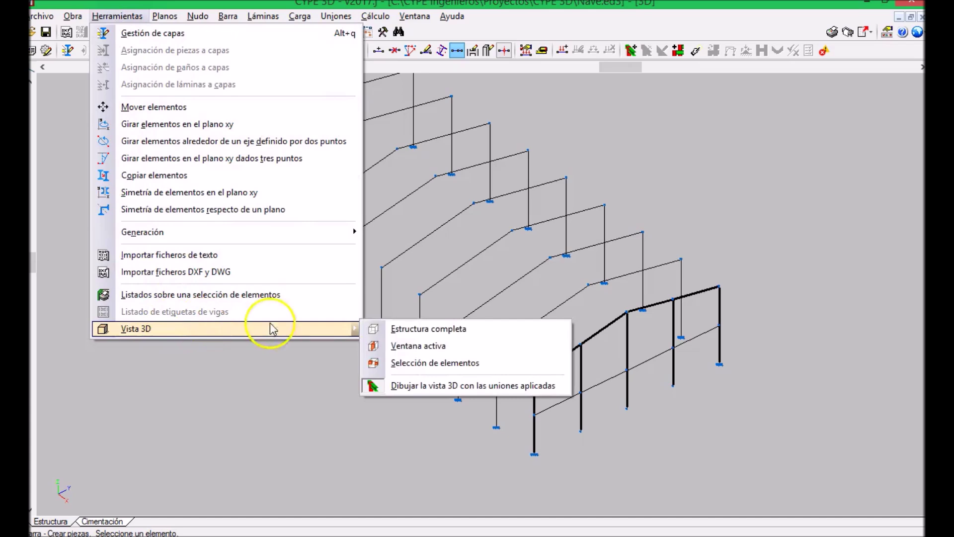
left_click(401, 329)
left_click_drag(433, 328, 486, 279)
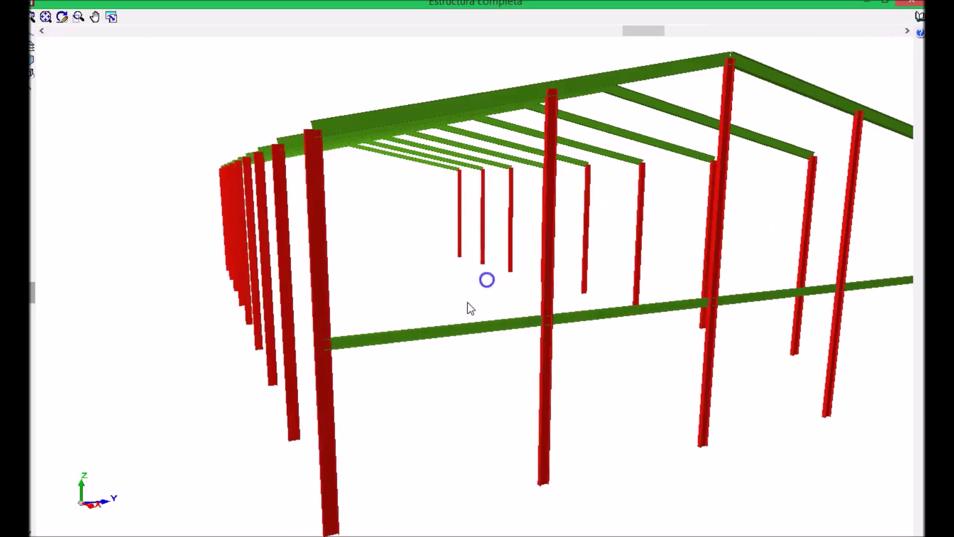
scroll(416, 359, "up", 3)
scroll(586, 278, "down", 3)
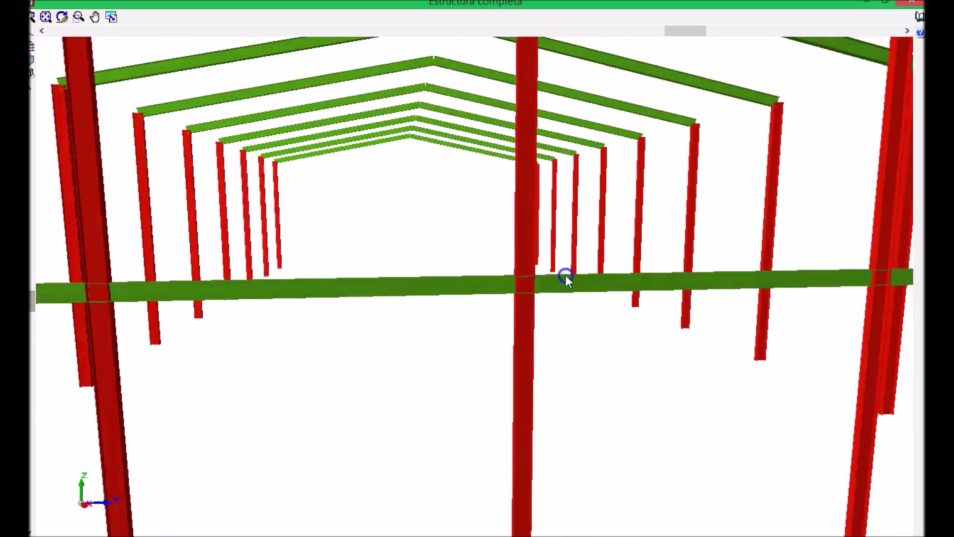
scroll(539, 283, "up", 4)
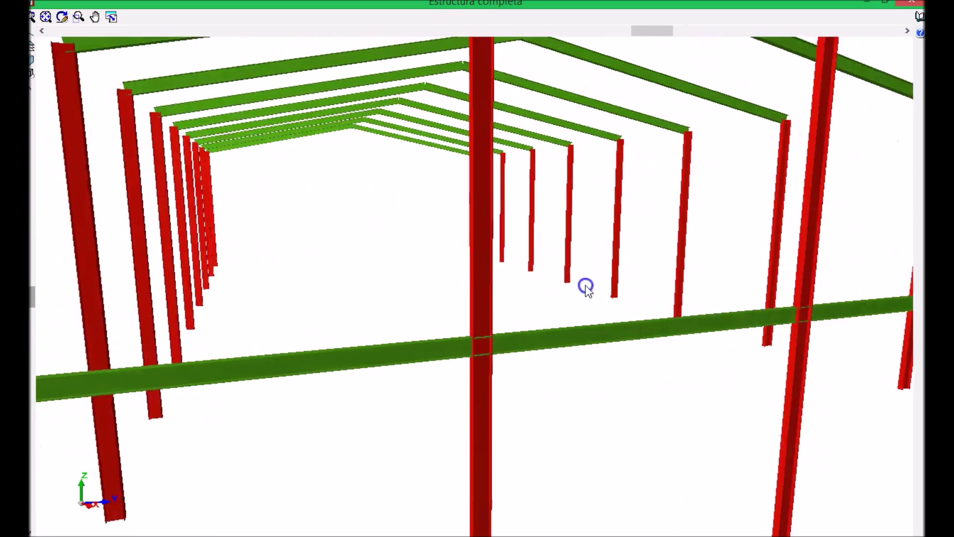
left_click_drag(586, 287, 613, 287)
scroll(609, 291, "down", 5)
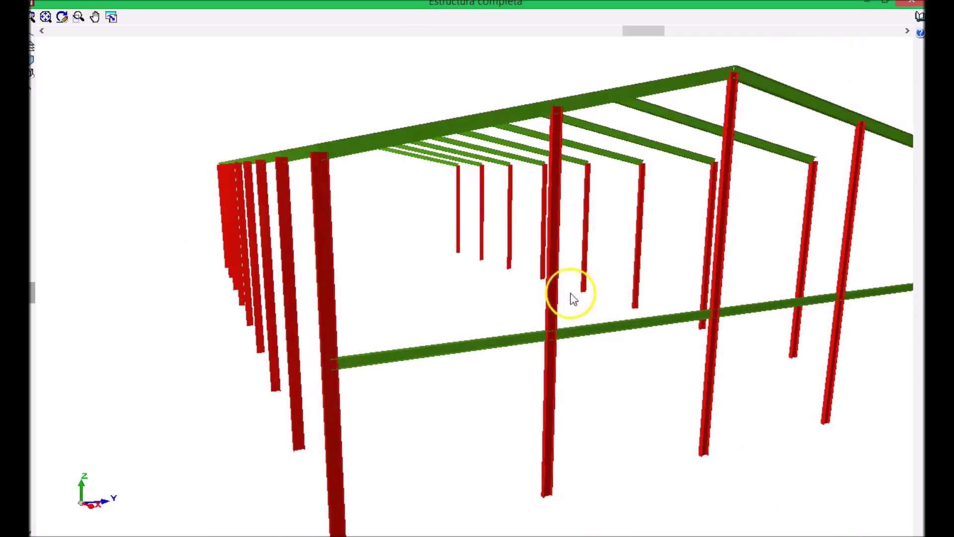
left_click_drag(549, 332, 553, 333)
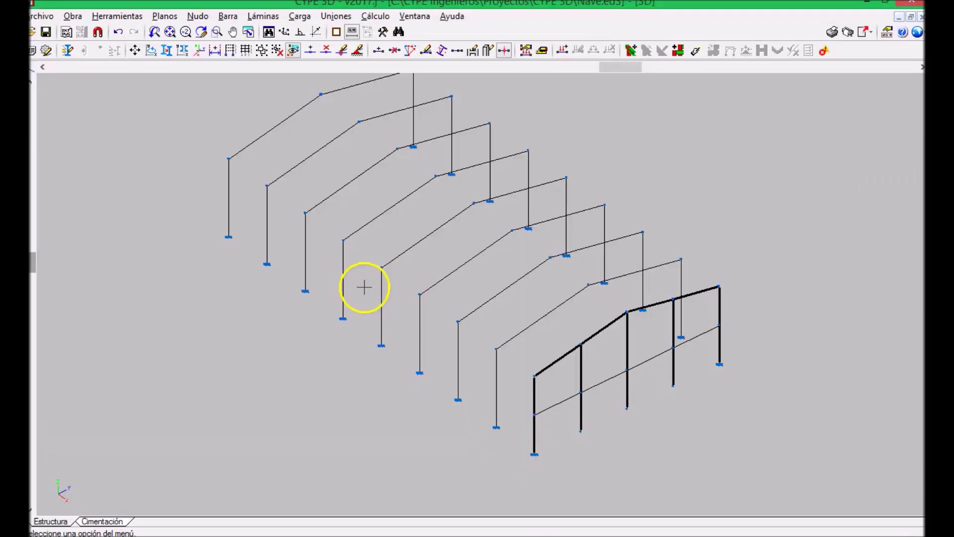
- Describe the layout of the three intermediate gable columns, turning their I-sections a quarter turn with zero offsets
left_click_drag(366, 282, 562, 333)
left_click(228, 16)
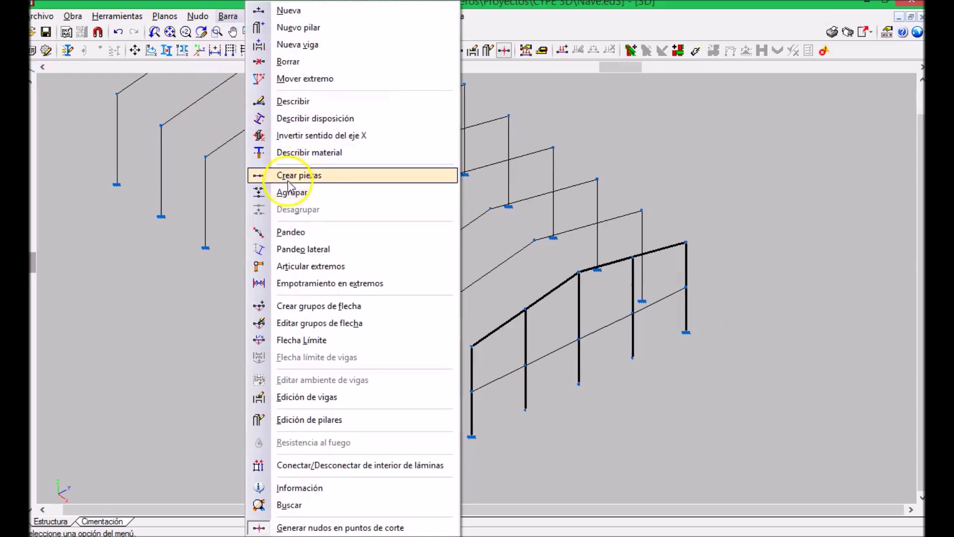
left_click(310, 121)
scroll(464, 262, "up", 2)
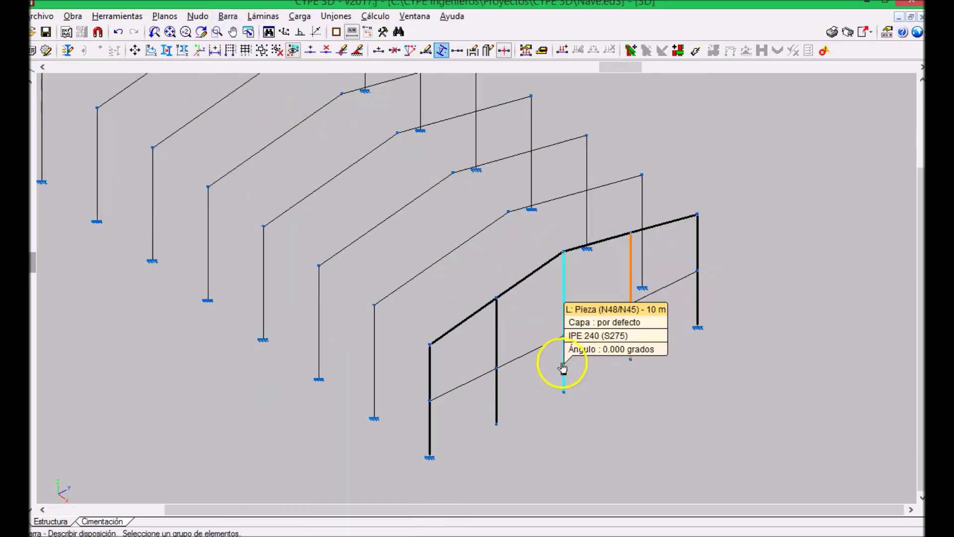
left_click(499, 389)
right_click(501, 390)
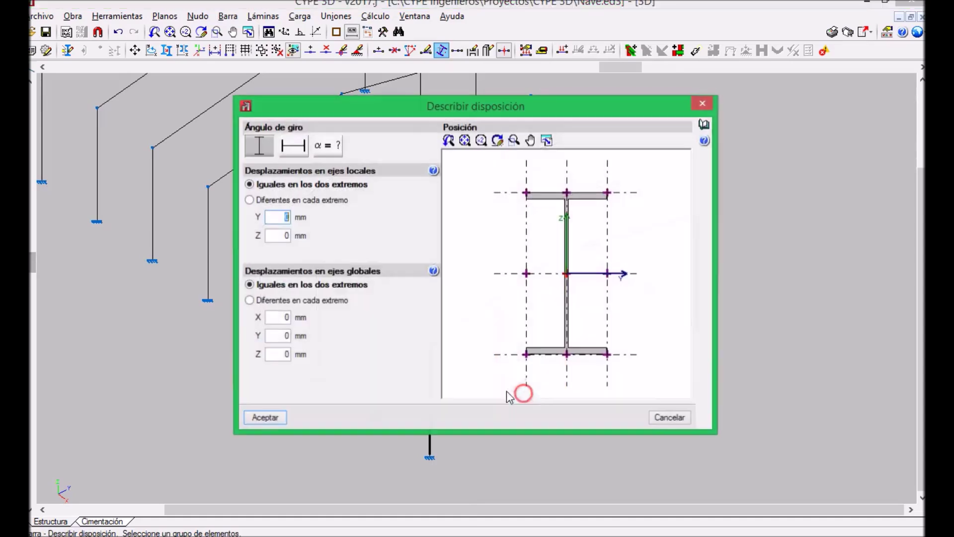
left_click(297, 146)
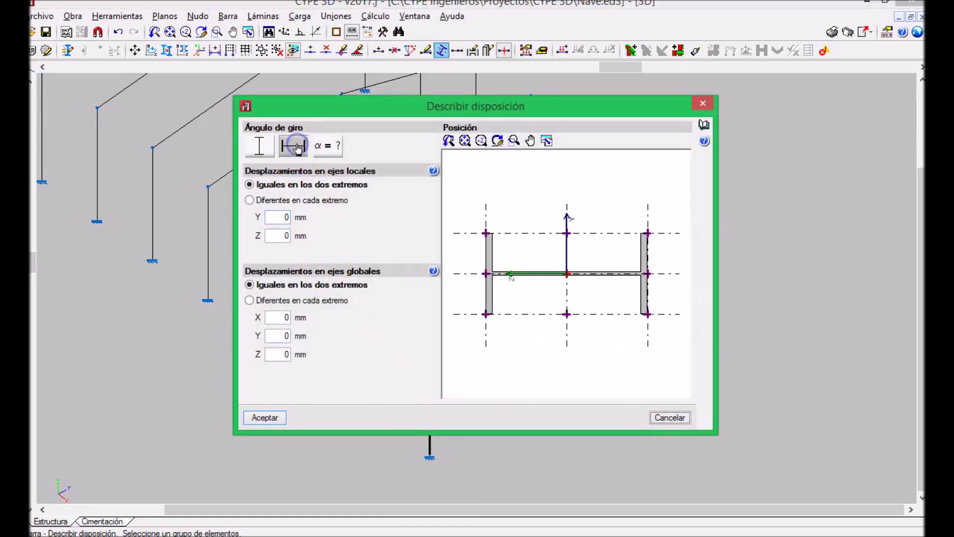
left_click(271, 425)
- Open the rendered 3D view of the complete structure and check the rotated section orientation of the front gable columns
left_click(104, 16)
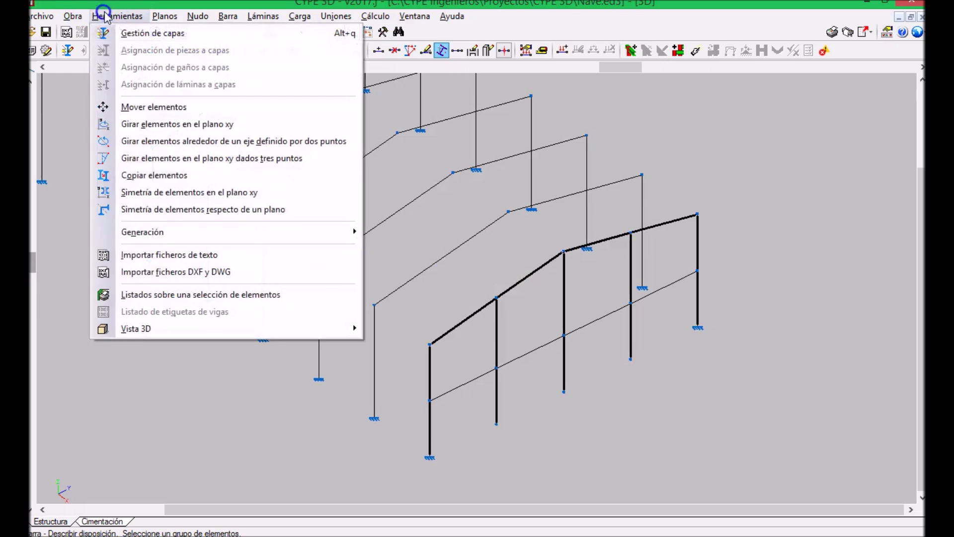
mouse_move(301, 330)
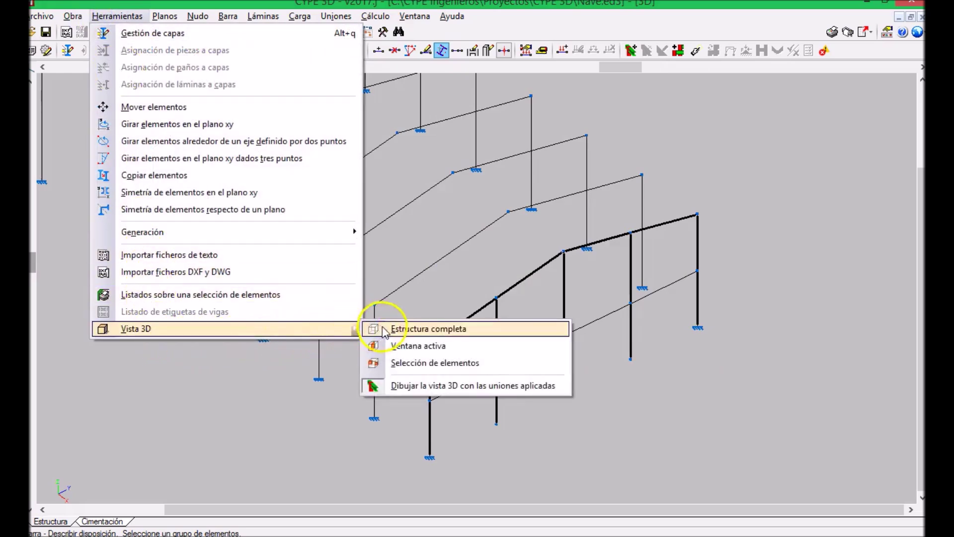
left_click(383, 329)
left_click_drag(654, 347, 544, 321)
key("Escape")
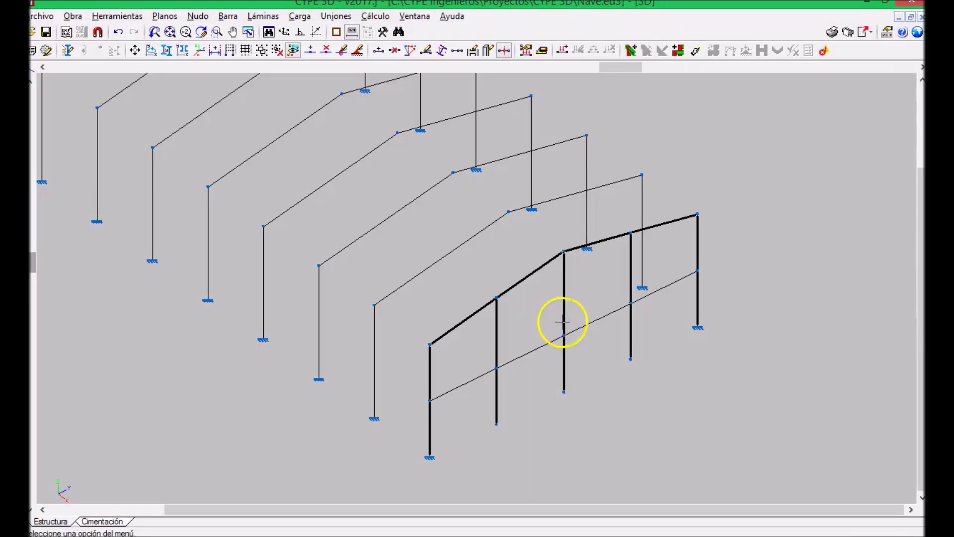
- Switch to the 2D: Posterior view to work on the rear gable frame
scroll(454, 224, "down", 2)
middle_click_drag(453, 223, 277, 390)
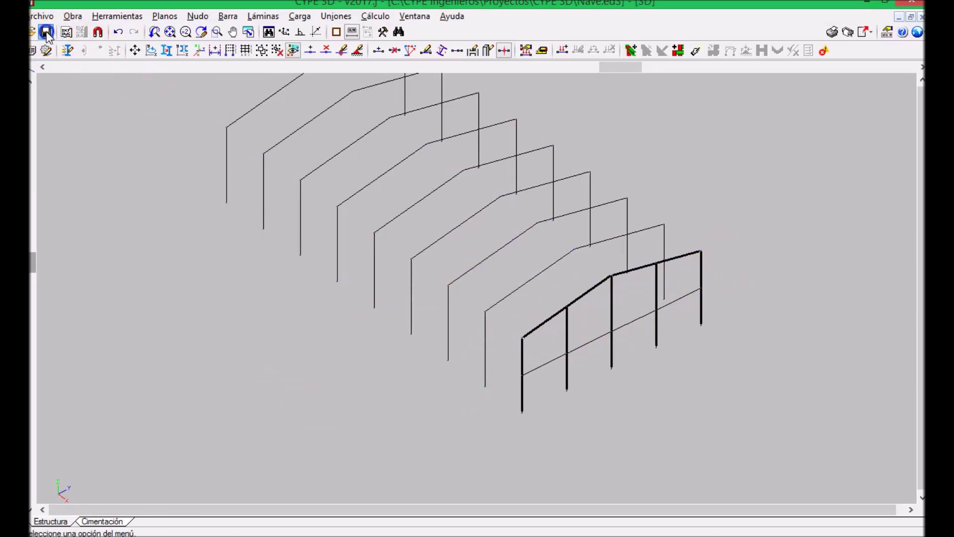
scroll(392, 318, "up", 3)
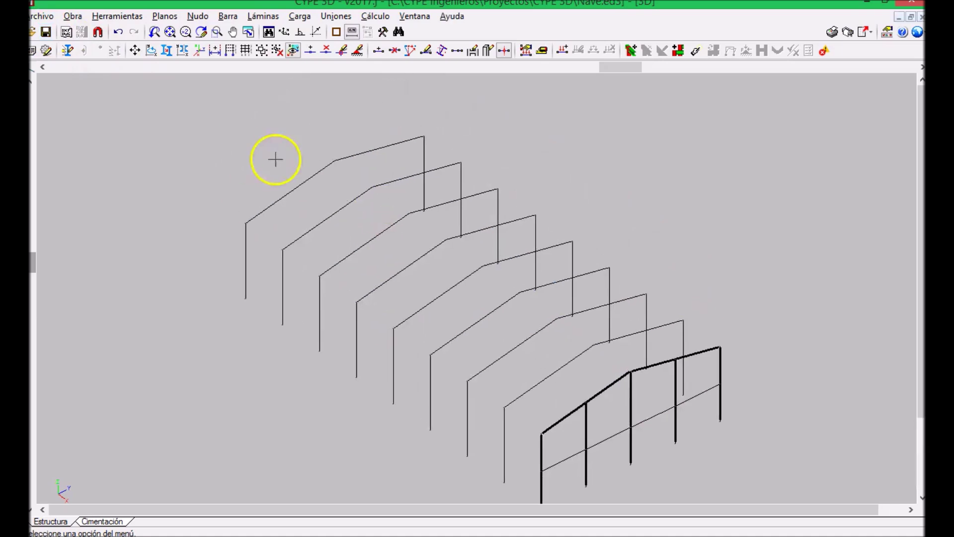
left_click(414, 16)
left_click(468, 254)
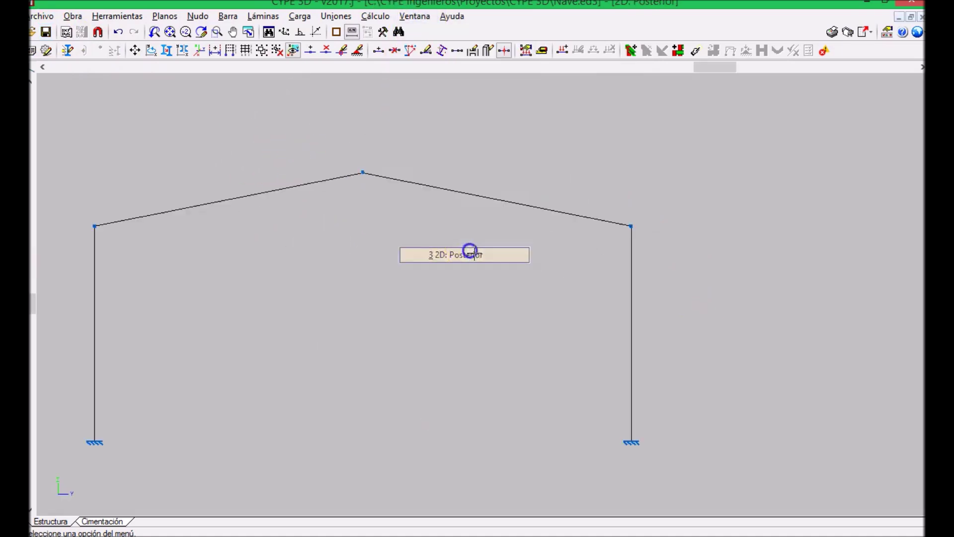
- Draw three vertical IPE 240 bars in the rear gable, from the base line to the left rafter's midpoint, the ridge and the right rafter's midpoint
left_click(228, 16)
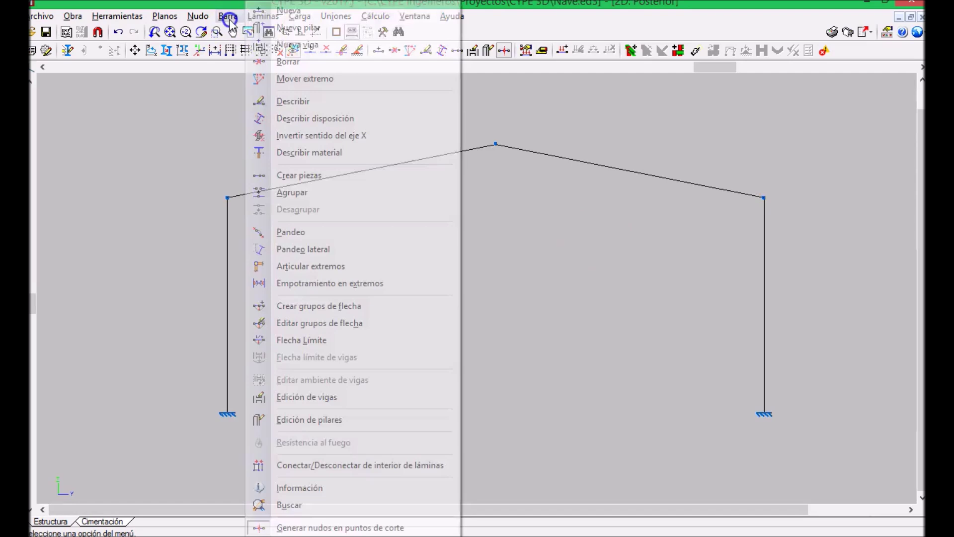
left_click(286, 10)
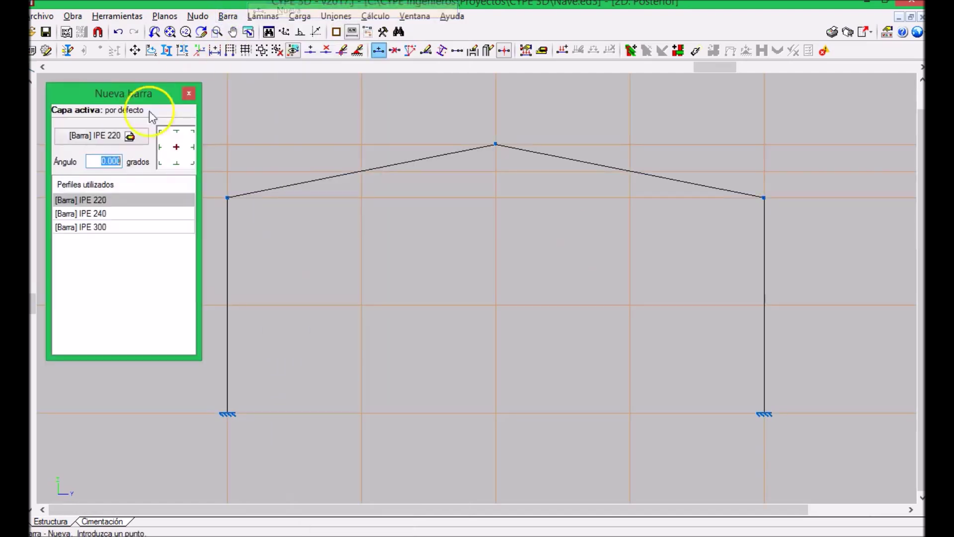
left_click(78, 213)
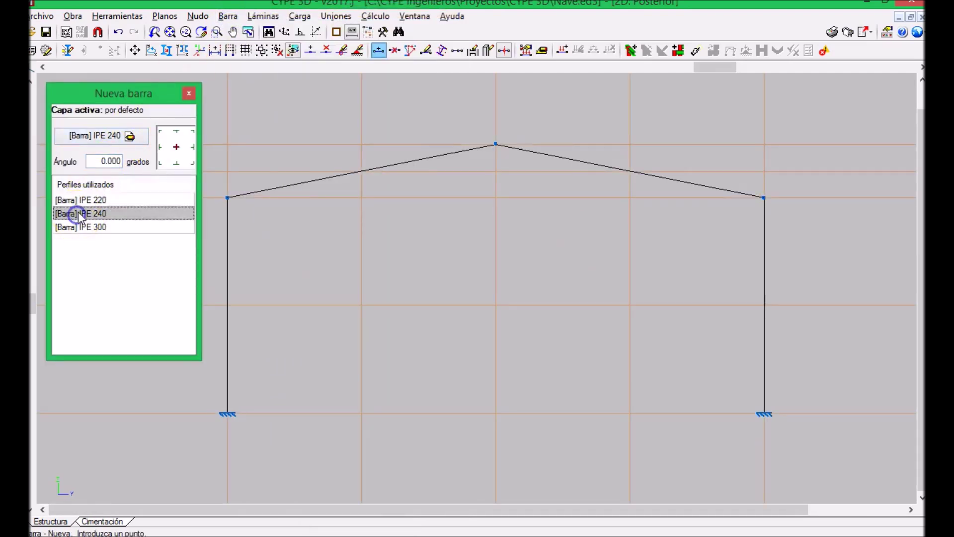
left_click(363, 413)
left_click(362, 171)
left_click(494, 410)
left_click(496, 144)
right_click(554, 217)
left_click(630, 413)
left_click(630, 171)
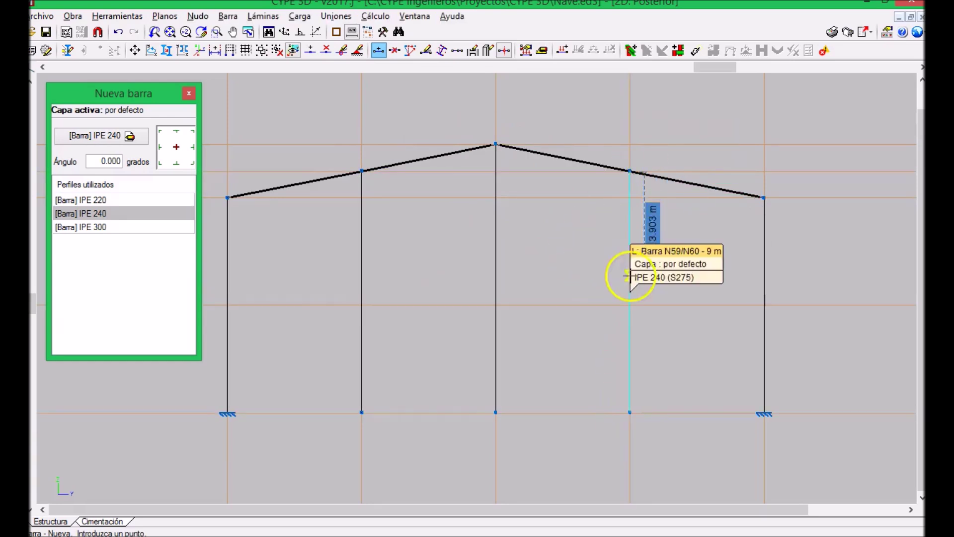
- Describe the layout of the three intermediate rear gable columns, turning their I-sections a quarter turn with zero offsets
scroll(571, 283, "down", 1)
middle_click_drag(586, 287, 613, 266)
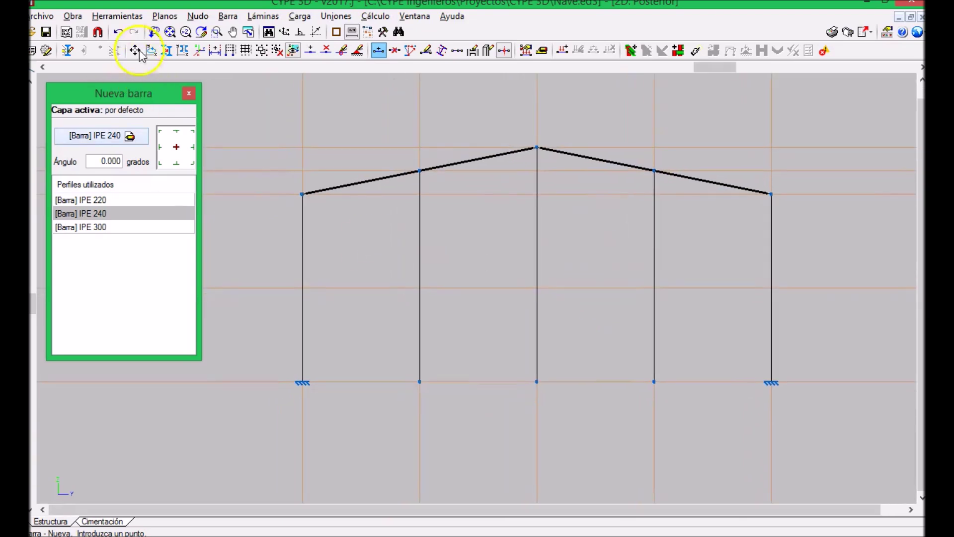
left_click(226, 16)
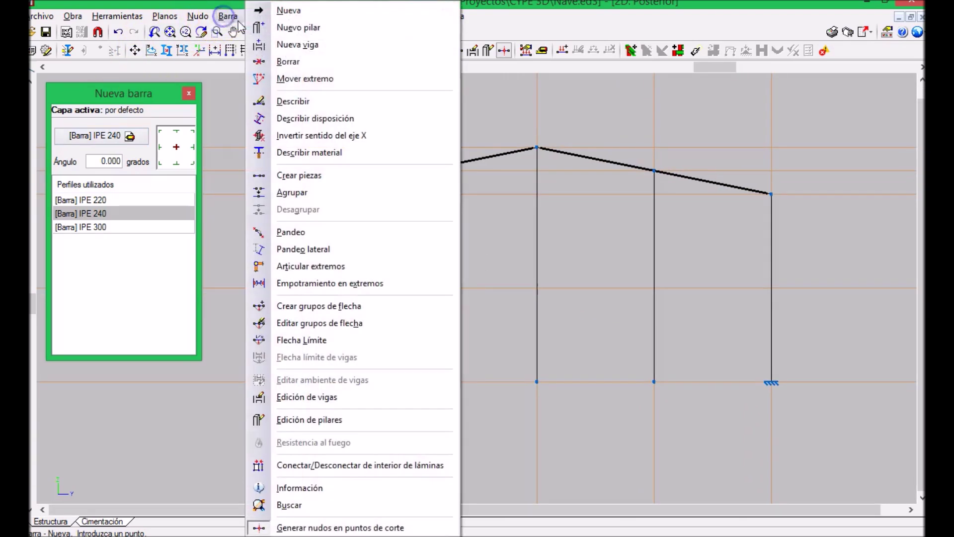
left_click(315, 121)
left_click_drag(678, 240, 404, 294)
right_click(394, 237)
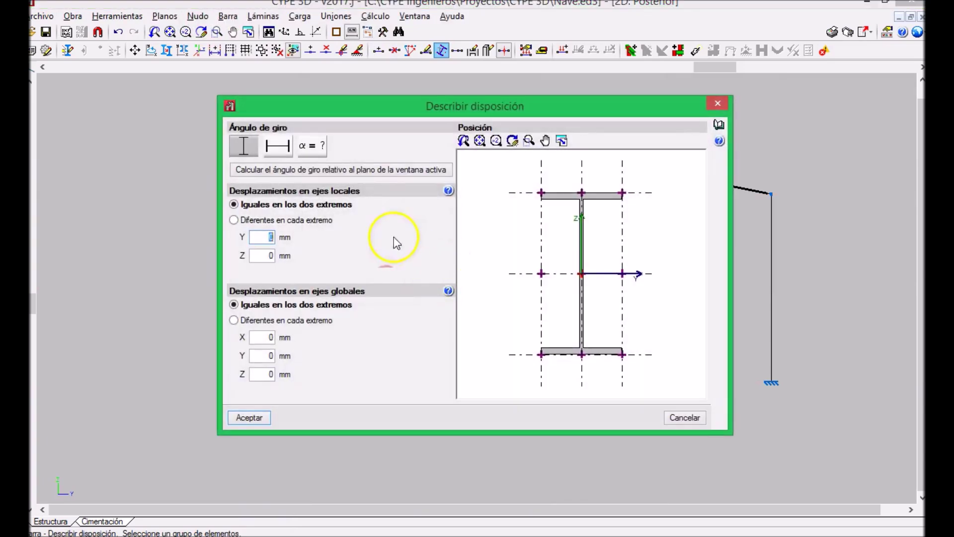
left_click(278, 147)
left_click(249, 418)
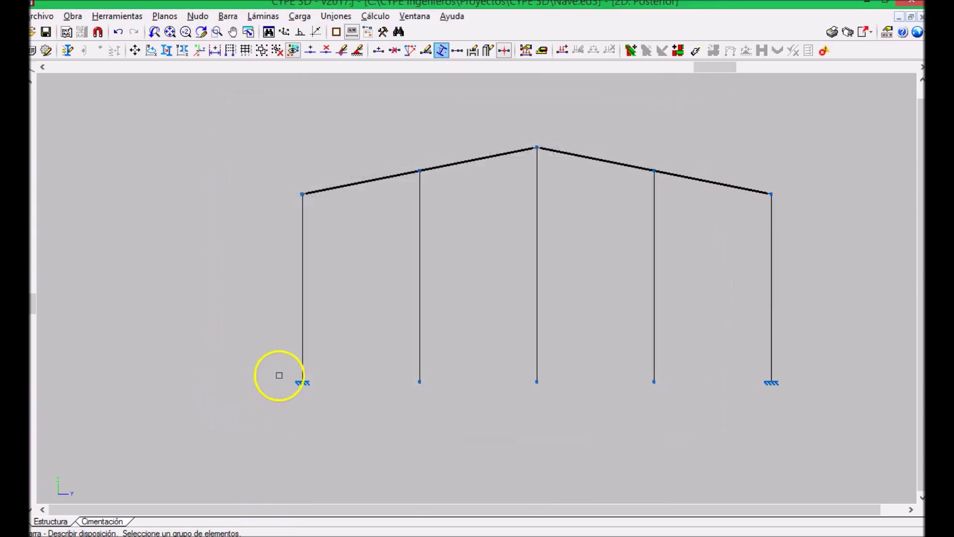
- Open the rendered 3D view of the active rear gable window and examine the orientation of its columns and rafters
left_click(78, 15)
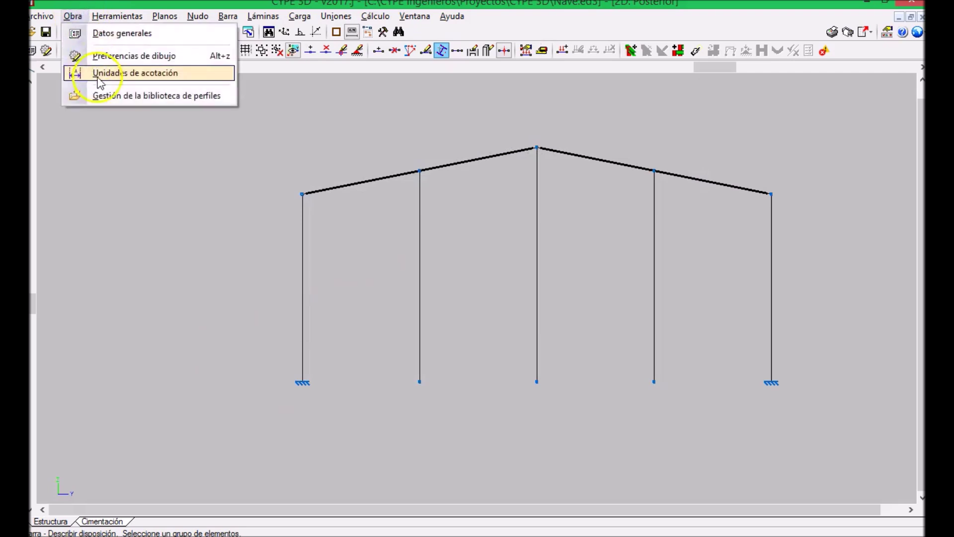
left_click(109, 18)
mouse_move(160, 330)
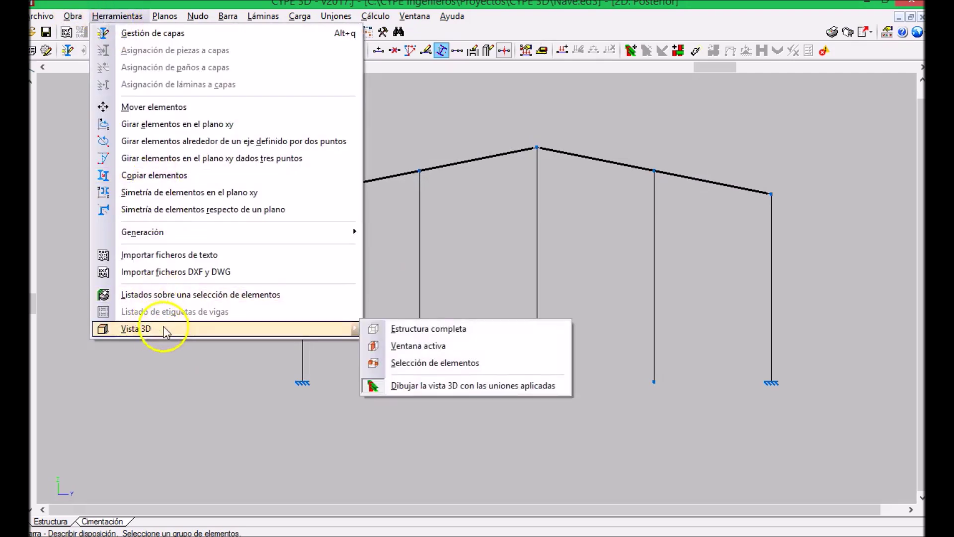
left_click(402, 354)
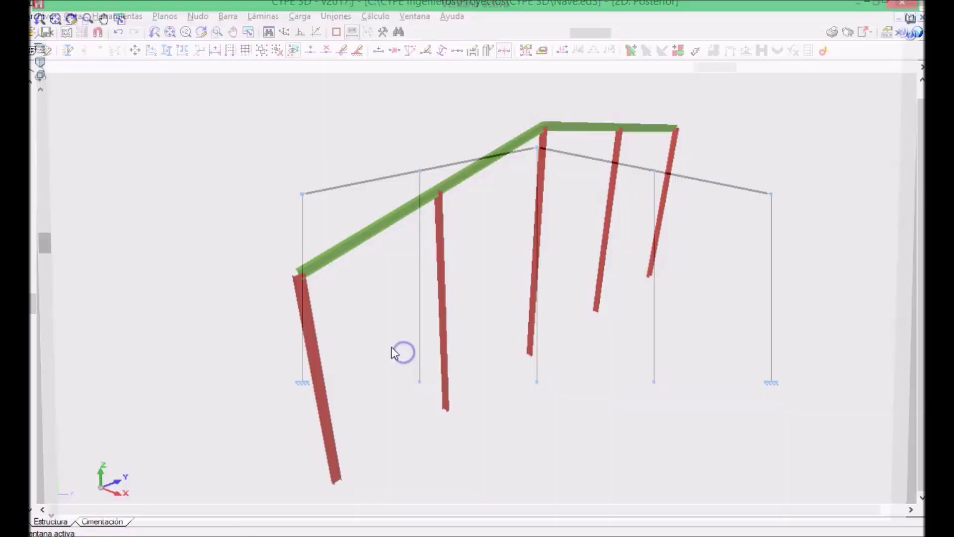
scroll(454, 298, "up", 4)
middle_click_drag(429, 259, 348, 290)
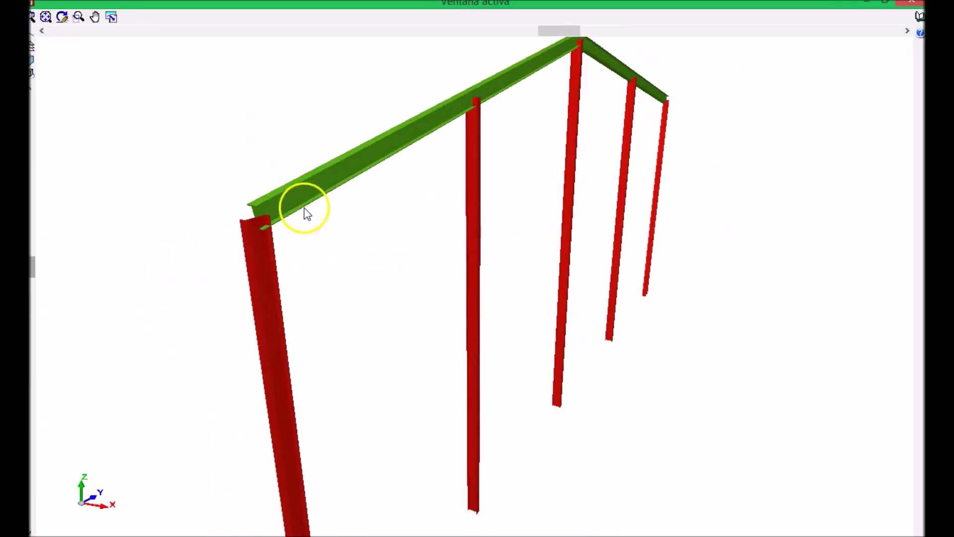
key("Escape")
- Switch to the model's 3D window and frame the front gable together with the adjacent interior frames
scroll(543, 249, "down", 2)
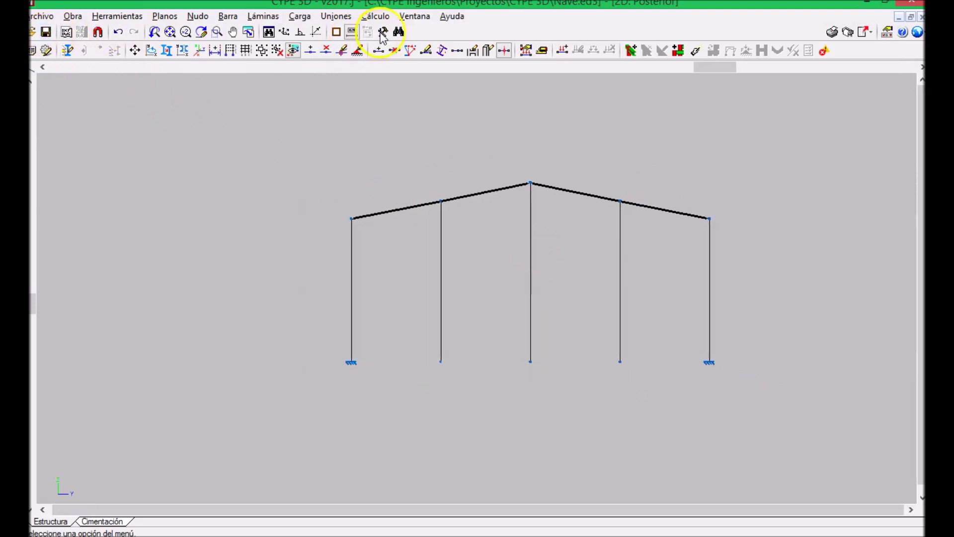
left_click(414, 16)
left_click(456, 220)
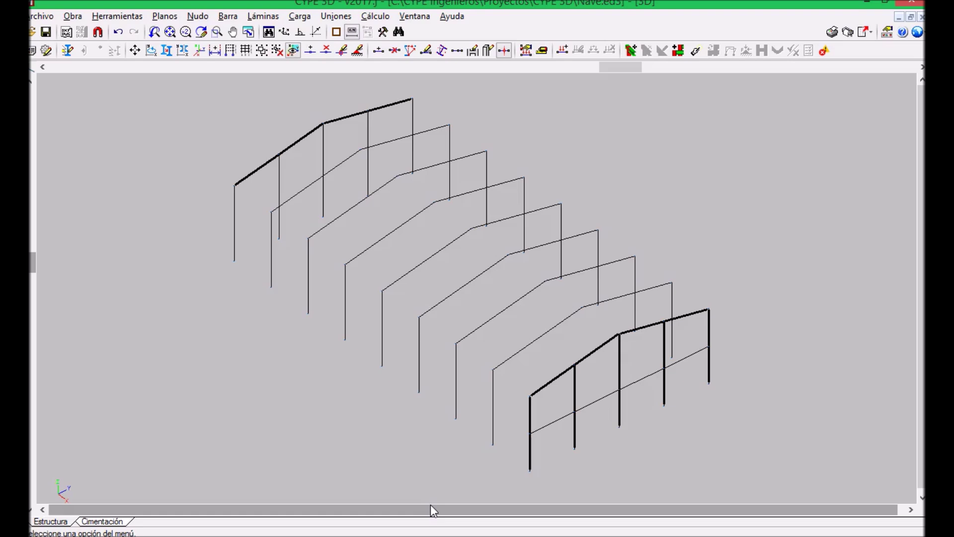
left_click_drag(430, 505, 571, 497)
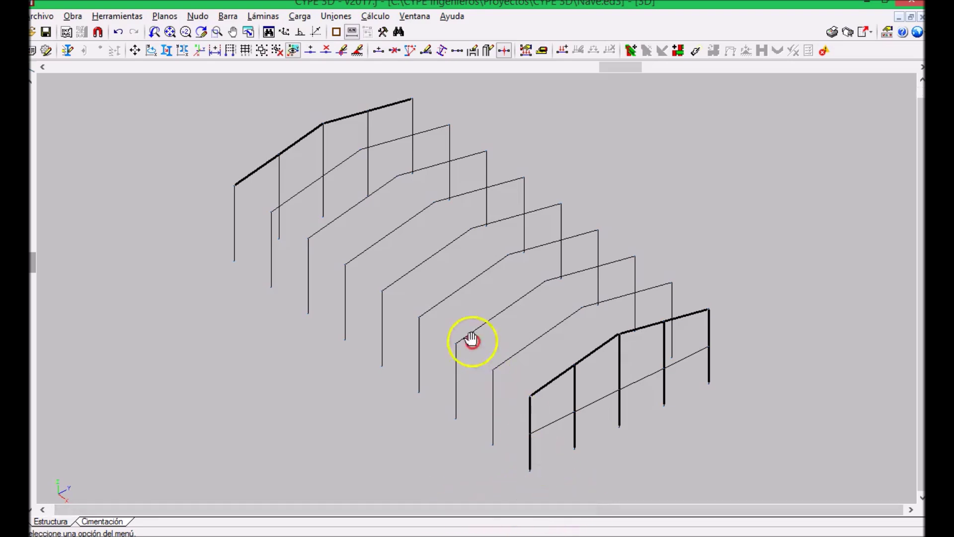
scroll(477, 363, "down", 1)
scroll(591, 357, "up", 1)
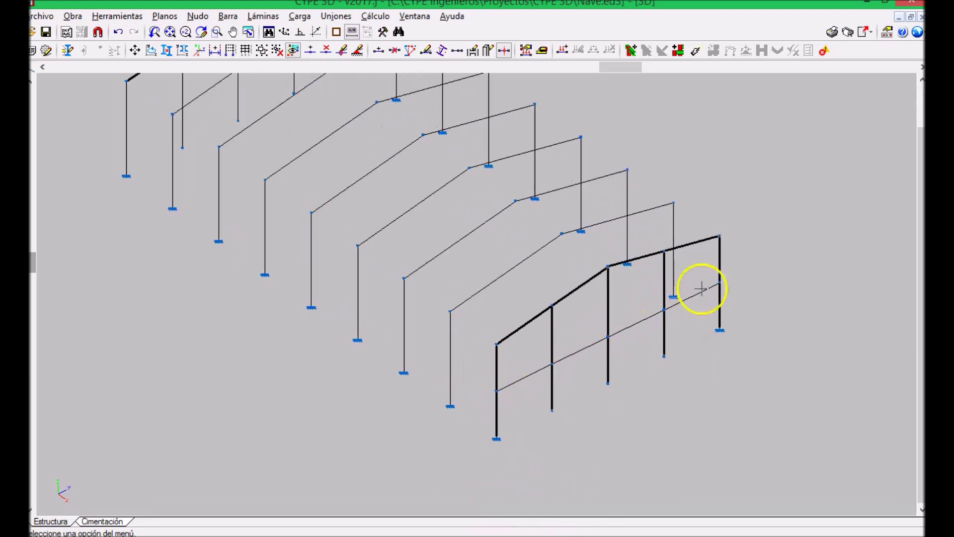
middle_click_drag(542, 366, 496, 385)
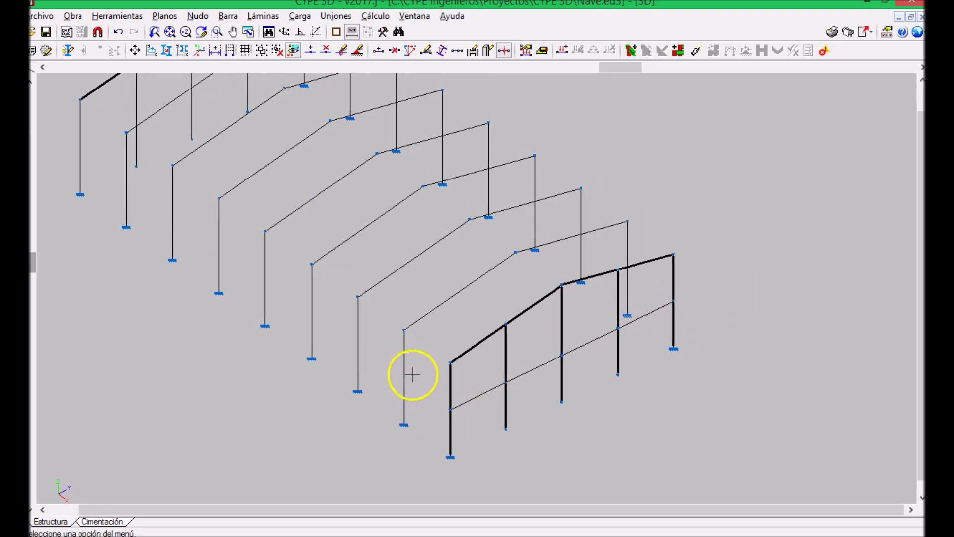
middle_click_drag(475, 286, 472, 261)
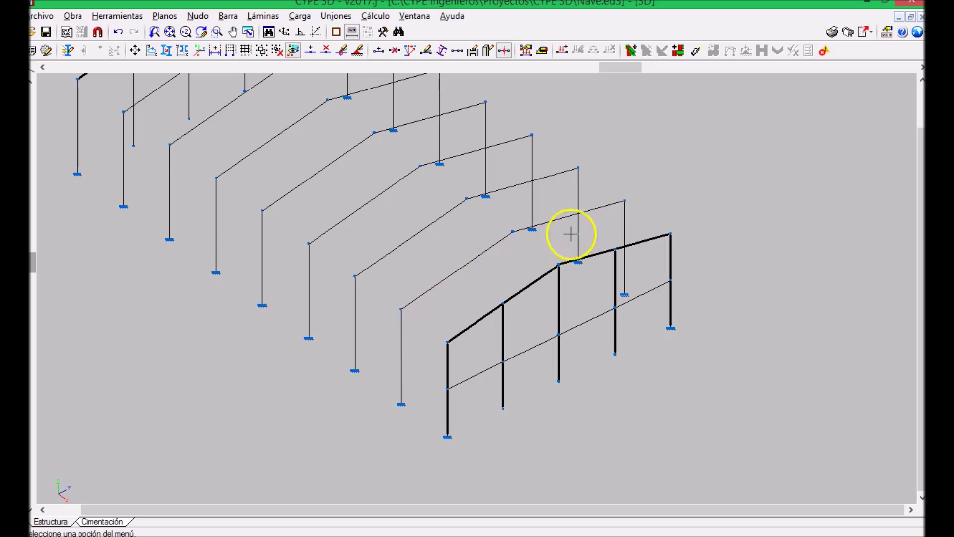
- Create a 2D view of the orthogonal plane containing the first interior frame behind the front gable, titled Pil Int
left_click(415, 16)
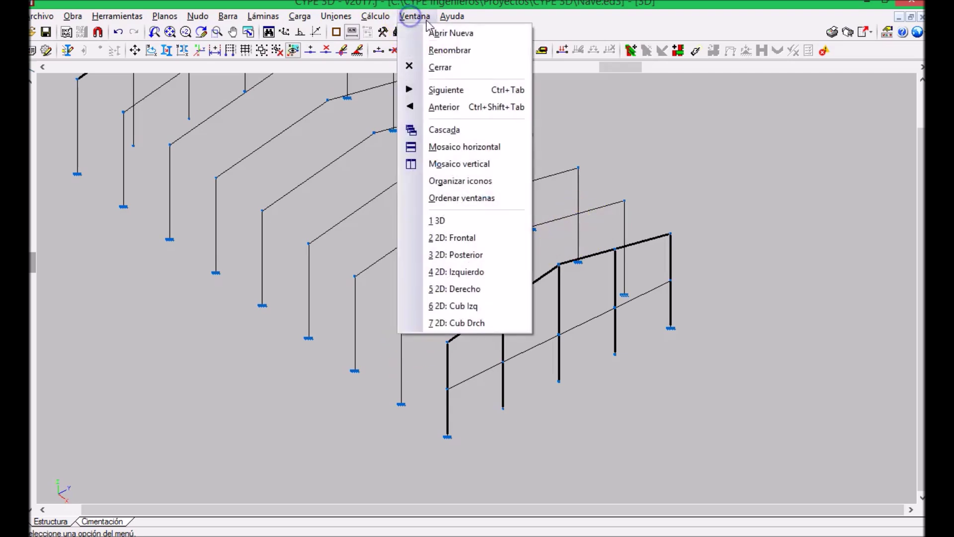
left_click(431, 34)
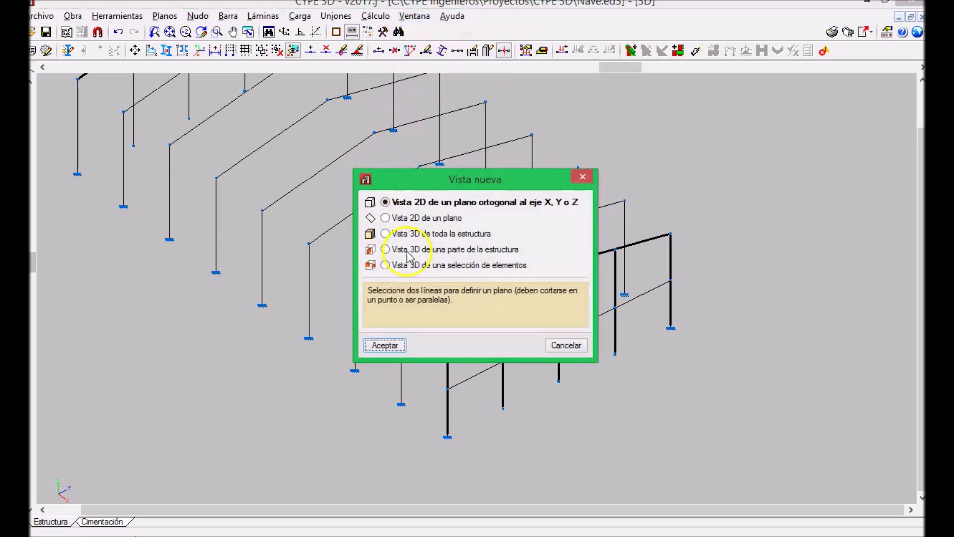
left_click(386, 345)
scroll(414, 398, "up", 4)
left_click(412, 393)
left_click(388, 367)
type("Pil Int")
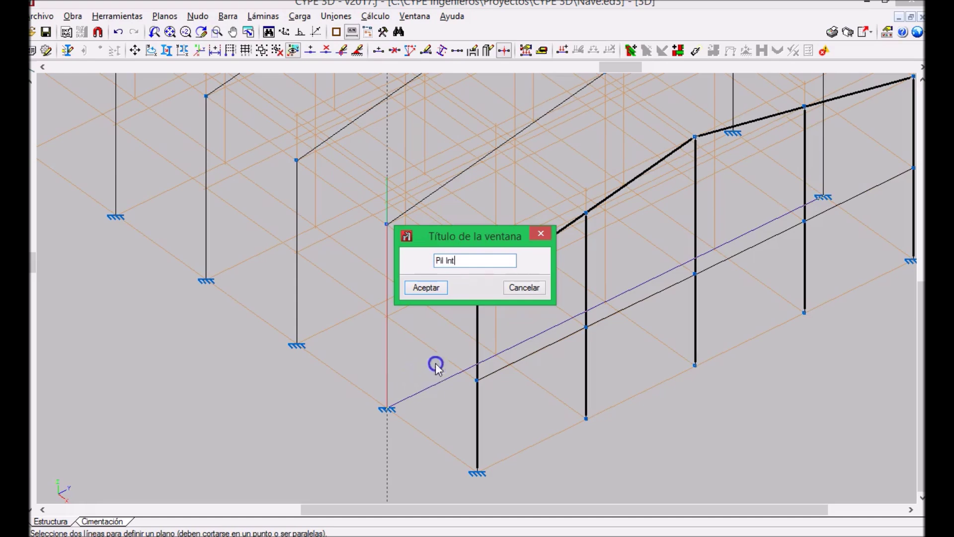
left_click(430, 288)
- Start a bar operation on the interior frame in the Pil Int view
scroll(480, 211, "down", 1)
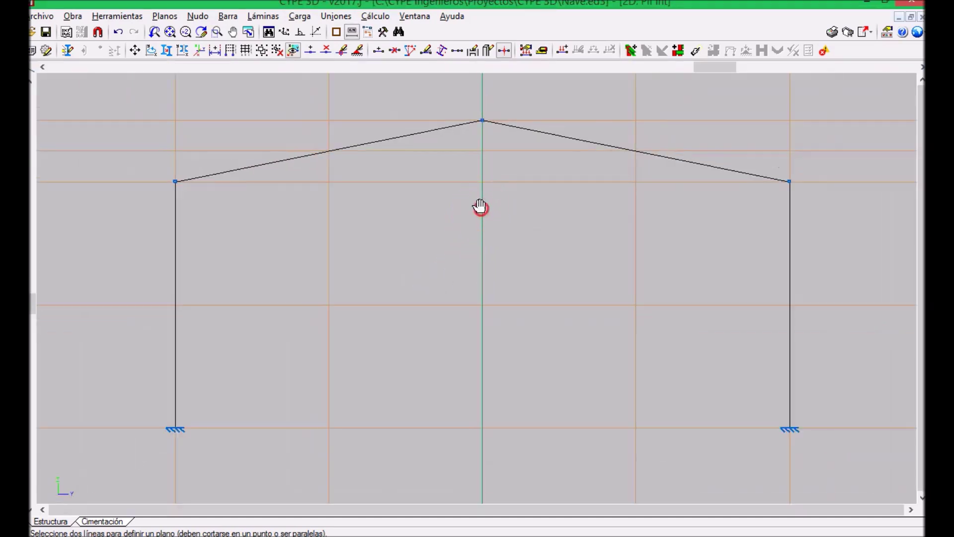
left_click(228, 16)
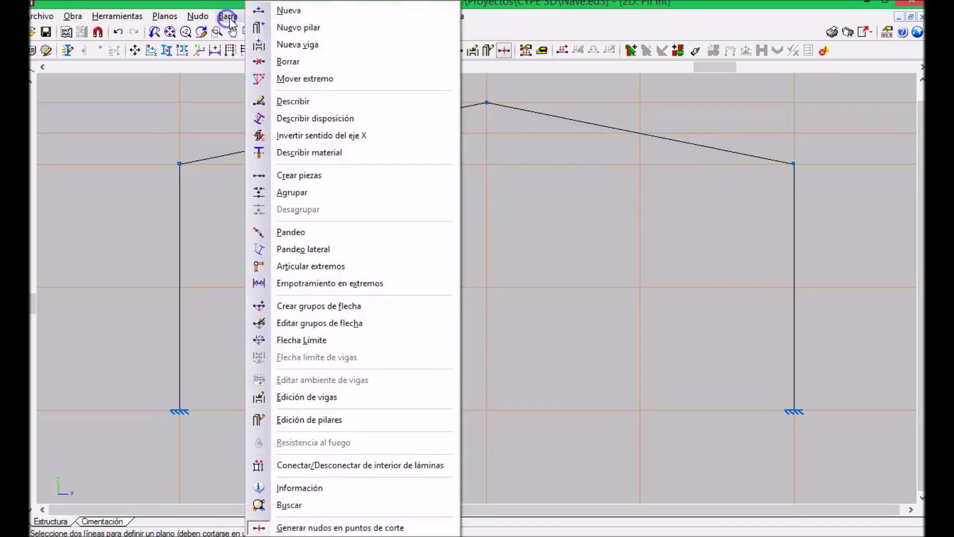
- Draw a 20 m horizontal IPE 240 bar between the two outer columns of the portal frame at 4 m height
left_click(289, 10)
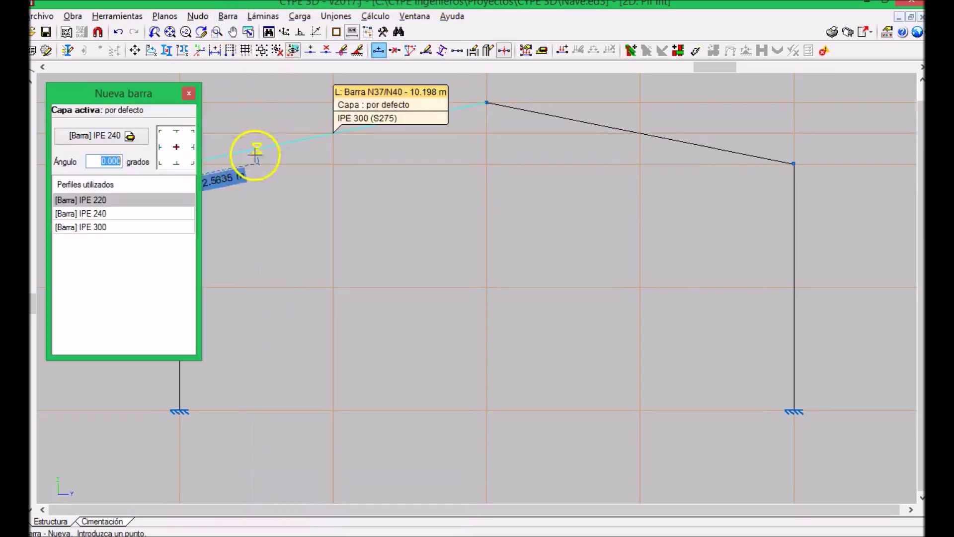
left_click(106, 202)
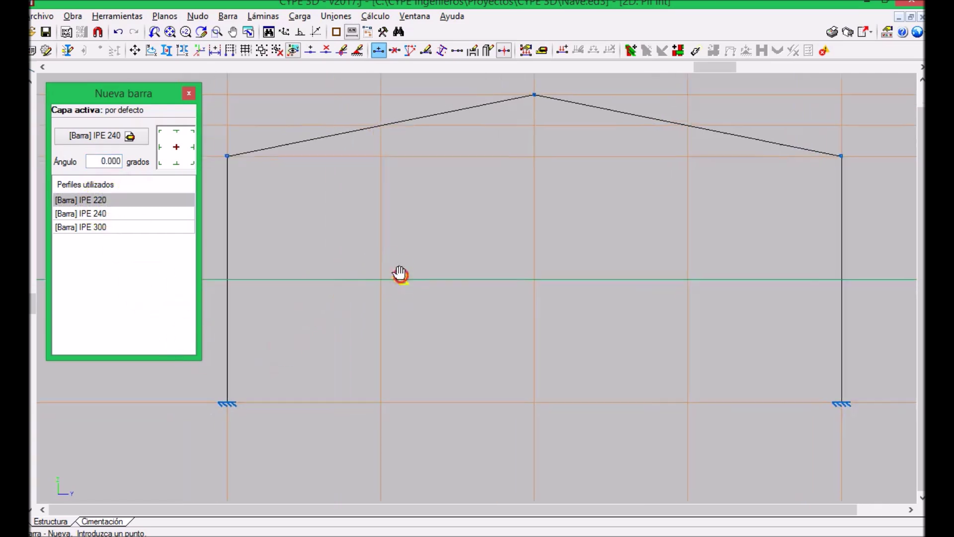
left_click(238, 275)
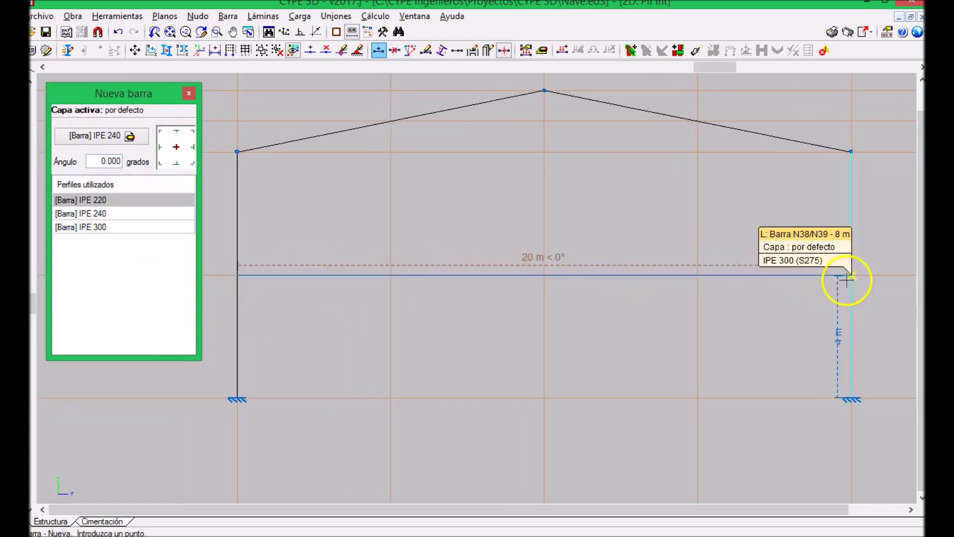
left_click(851, 275)
right_click(768, 309)
- Draw three vertical IPE 240 bars, 4 m high and spaced 5 m apart, from the base line up to the horizontal bar
left_click(698, 398)
left_click(698, 274)
right_click(592, 353)
left_click(544, 397)
left_click(544, 274)
right_click(507, 297)
left_click(391, 398)
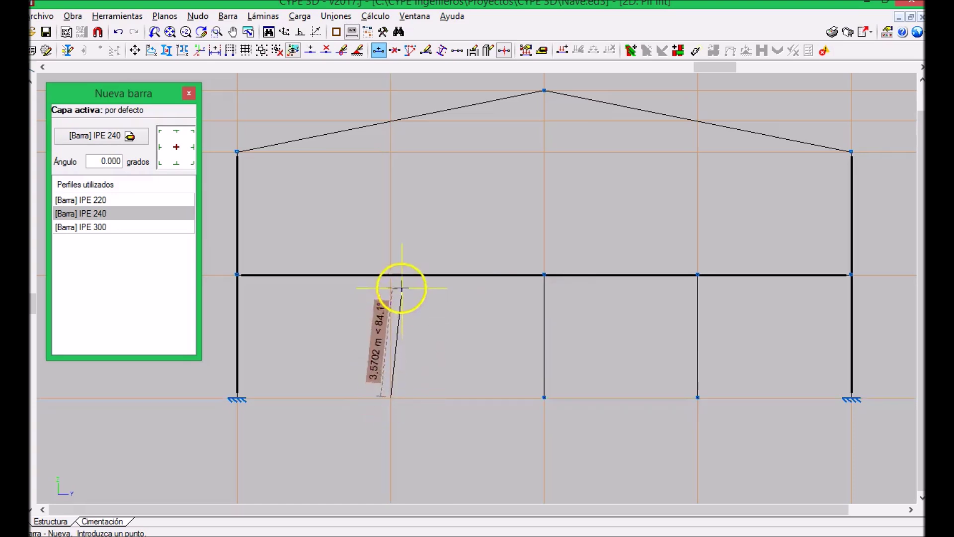
left_click(391, 275)
right_click(503, 322)
left_click(343, 286)
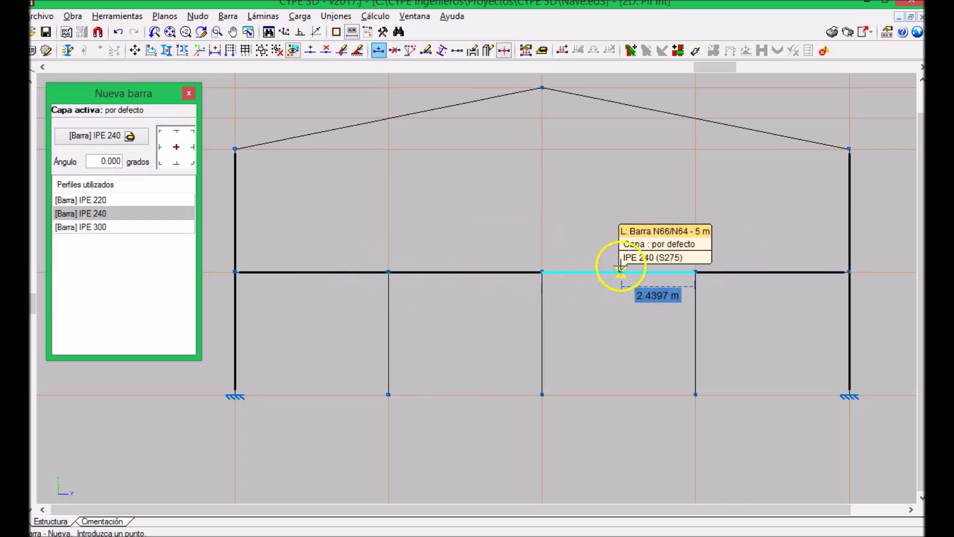
- Create a separate piece from the horizontal beam's first span, and try to create another for the span right of the middle column
left_click(298, 17)
left_click(233, 18)
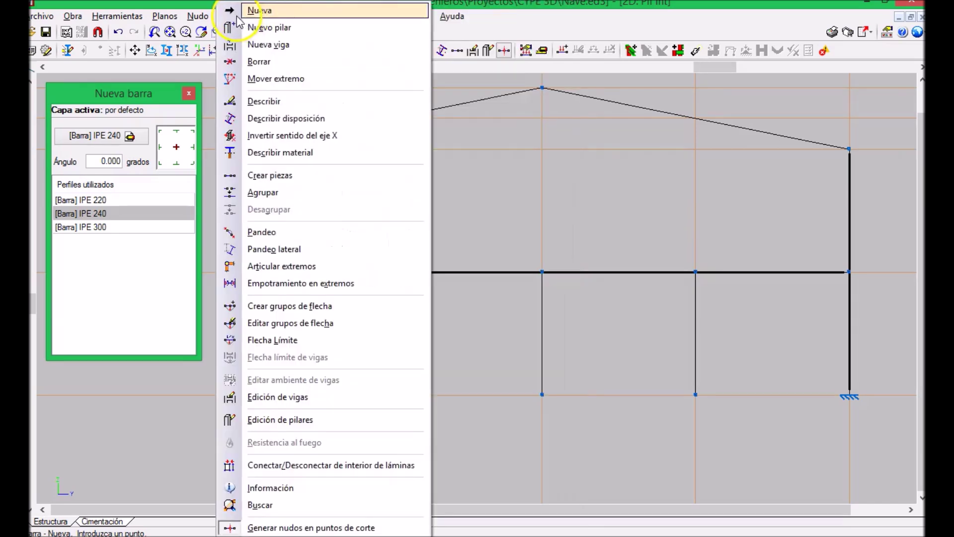
left_click(259, 175)
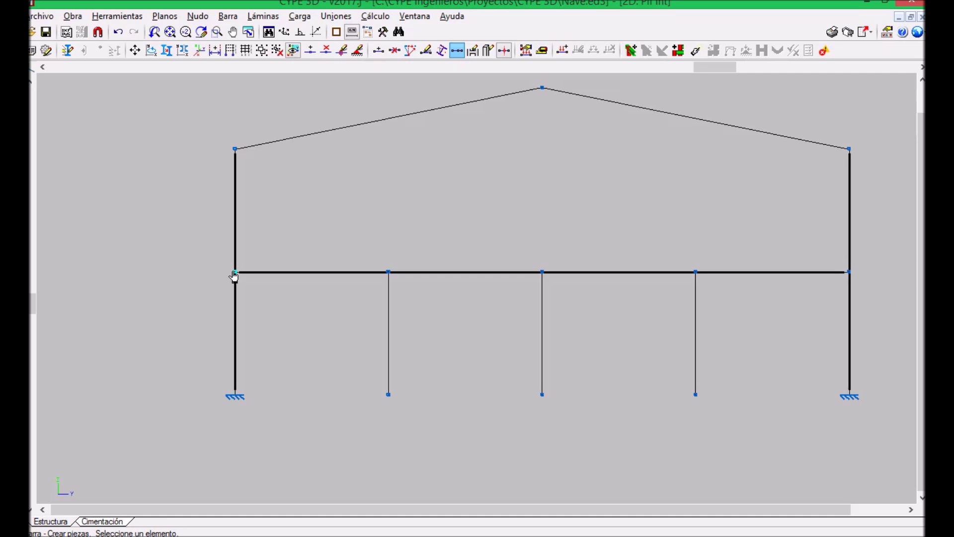
left_click(388, 273)
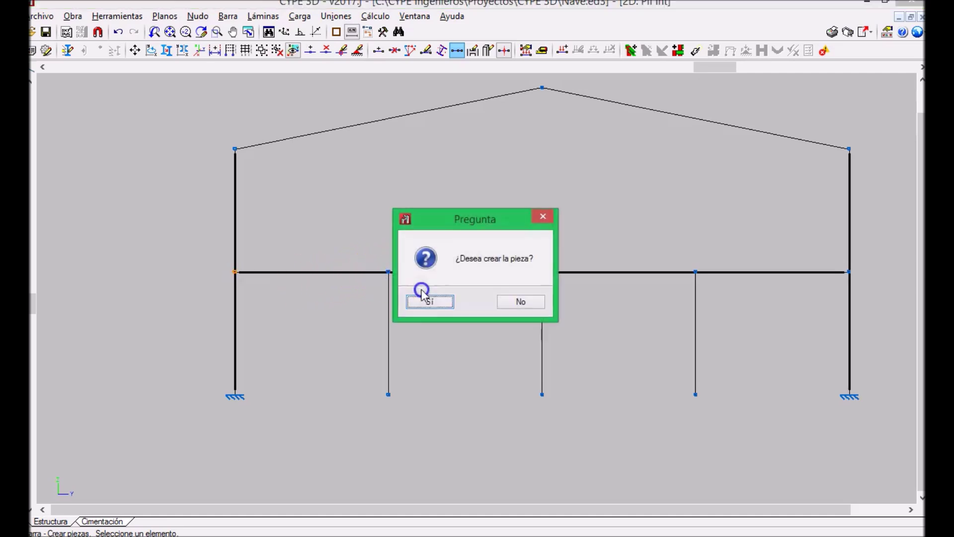
left_click(423, 304)
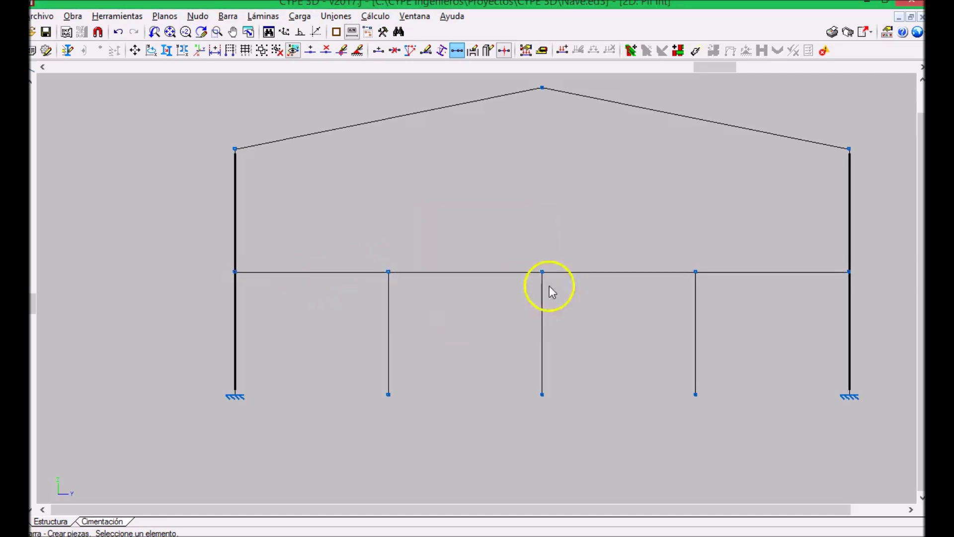
left_click(702, 277)
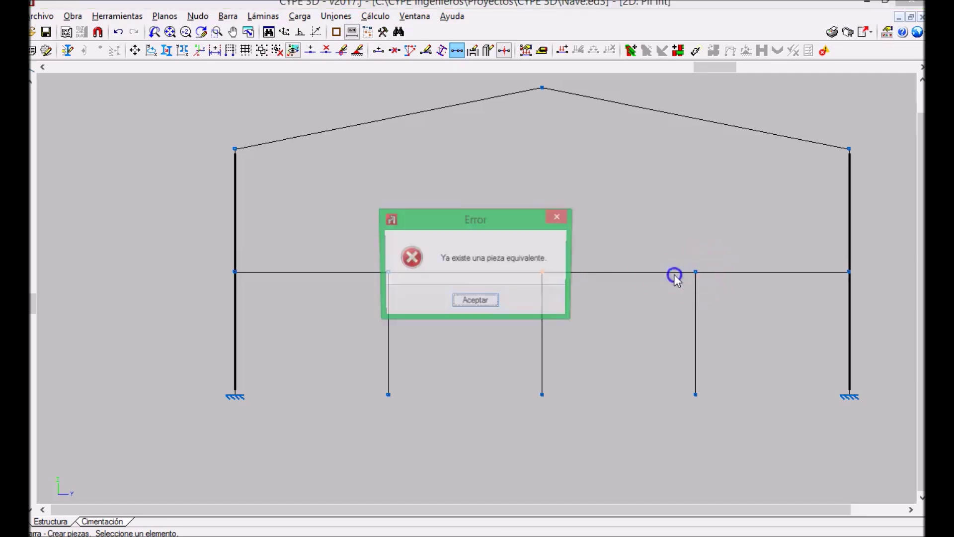
left_click(471, 299)
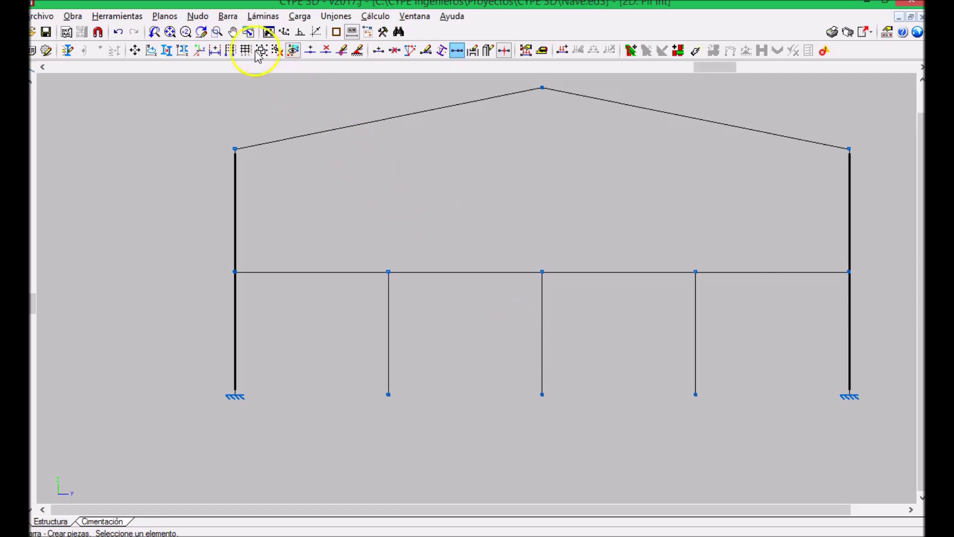
- Create two pieces on the horizontal beam, one from each outer column to the middle column
left_click(232, 19)
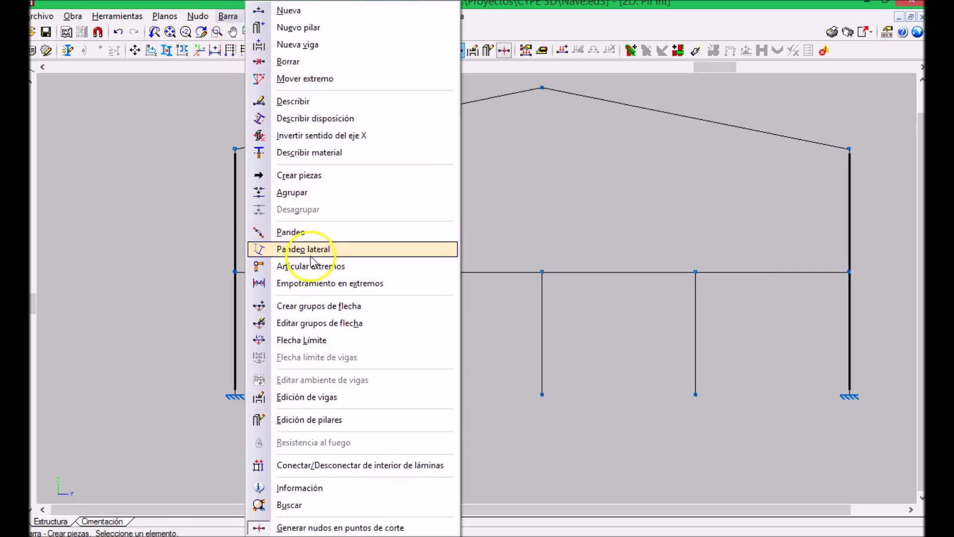
left_click(306, 176)
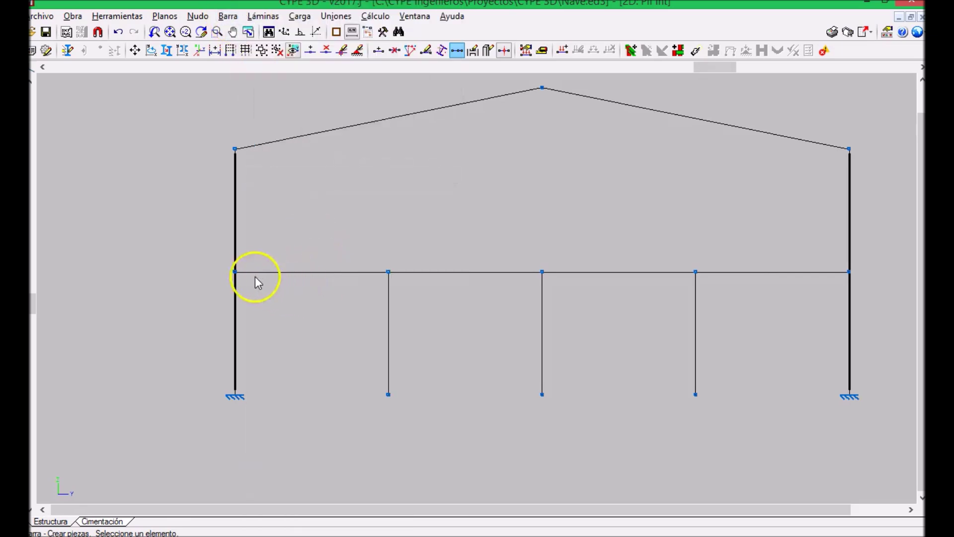
left_click(541, 272)
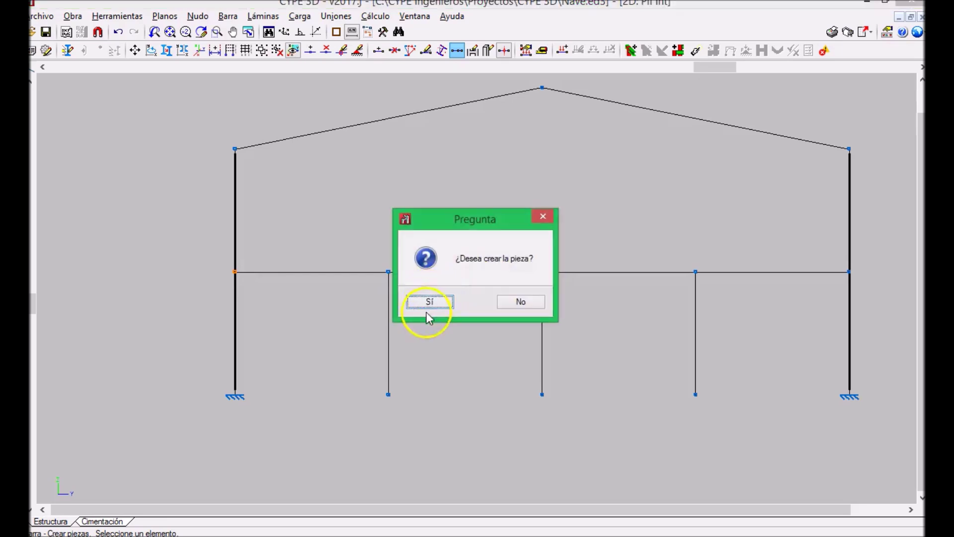
left_click(430, 302)
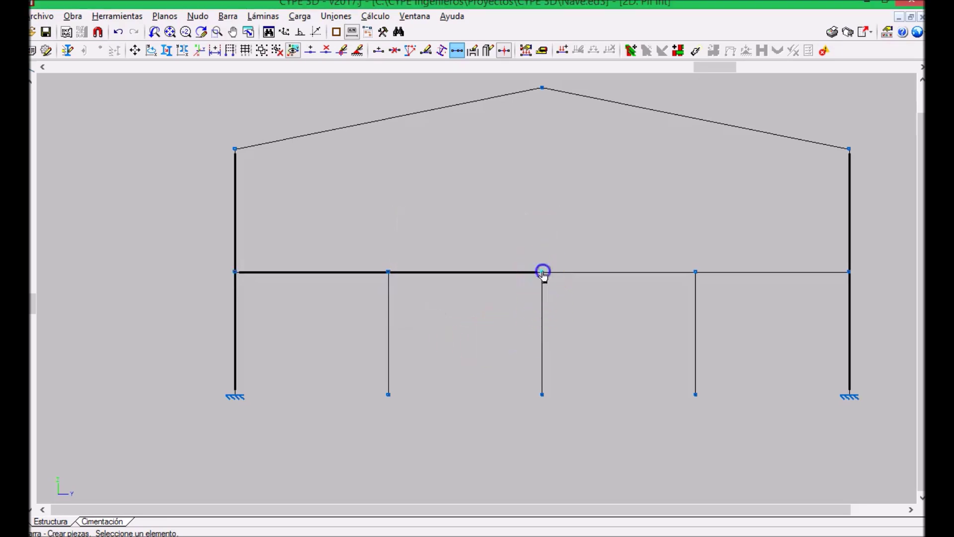
left_click(849, 273)
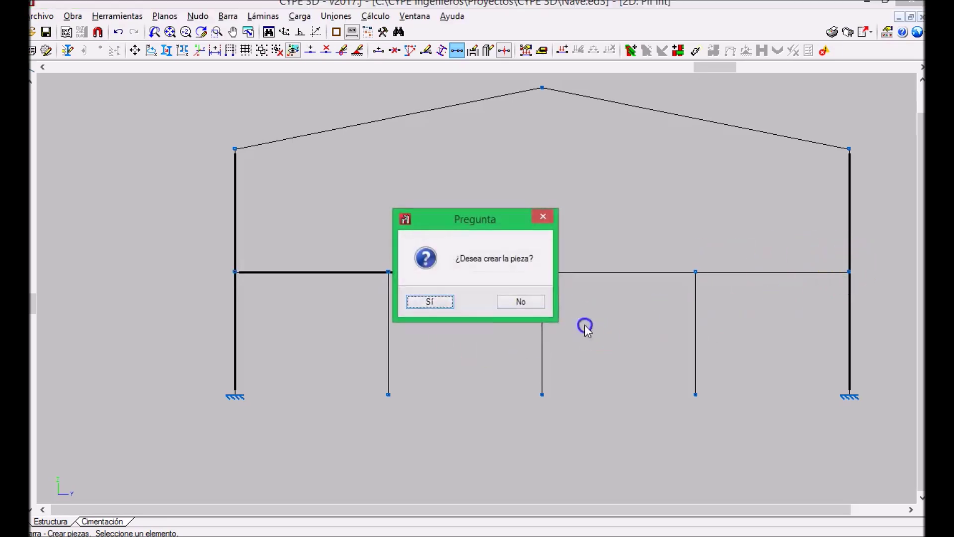
left_click(429, 304)
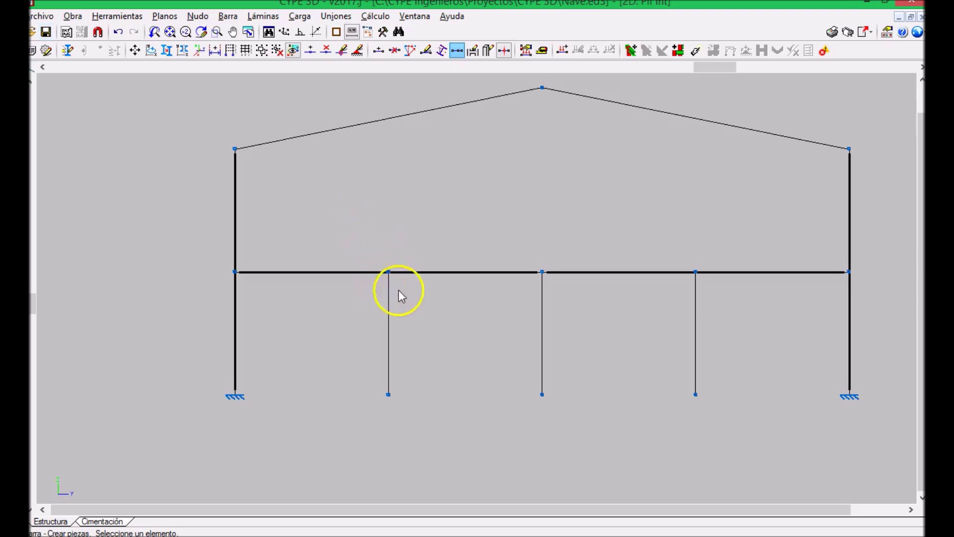
- Create single-span pieces on both sides of the middle column to split the two half-beam pieces into individual spans
left_click(226, 16)
left_click(330, 176)
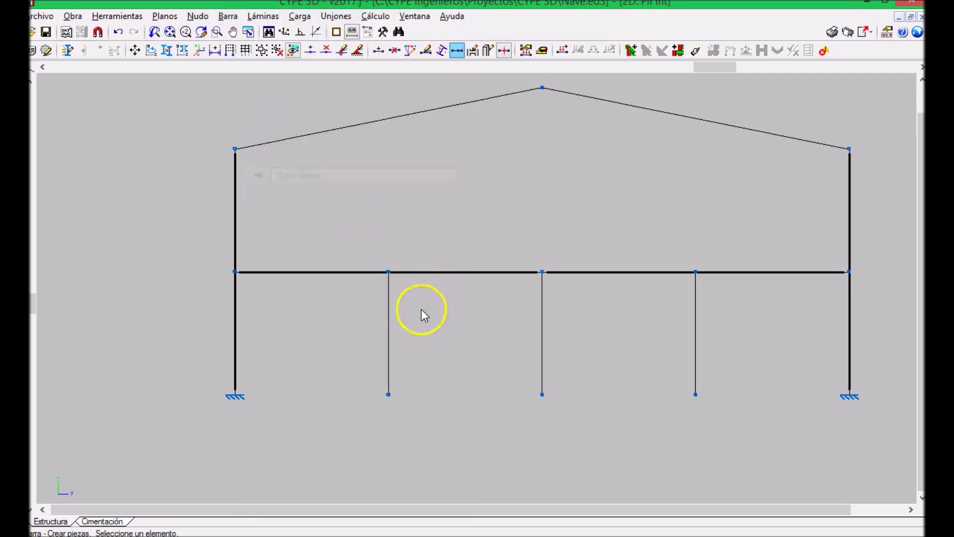
left_click(542, 272)
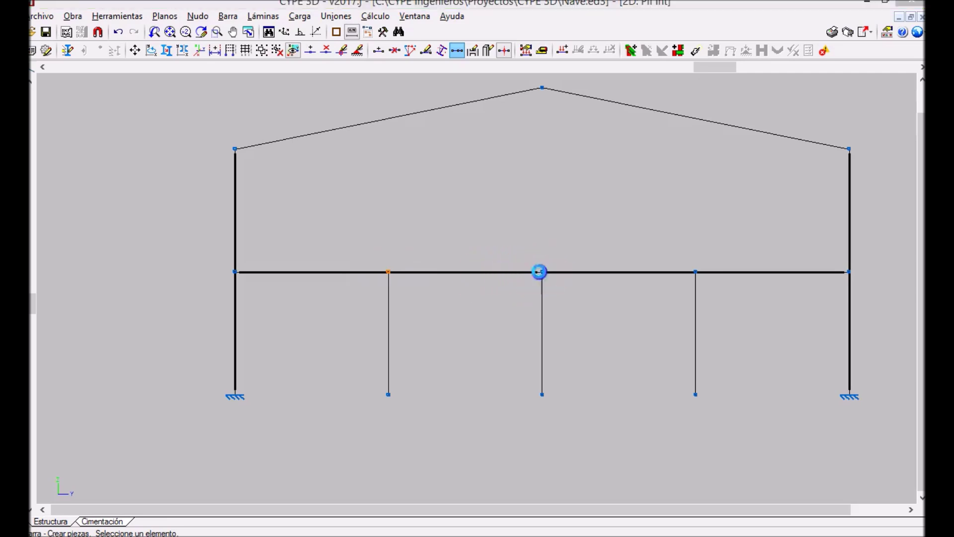
left_click(442, 305)
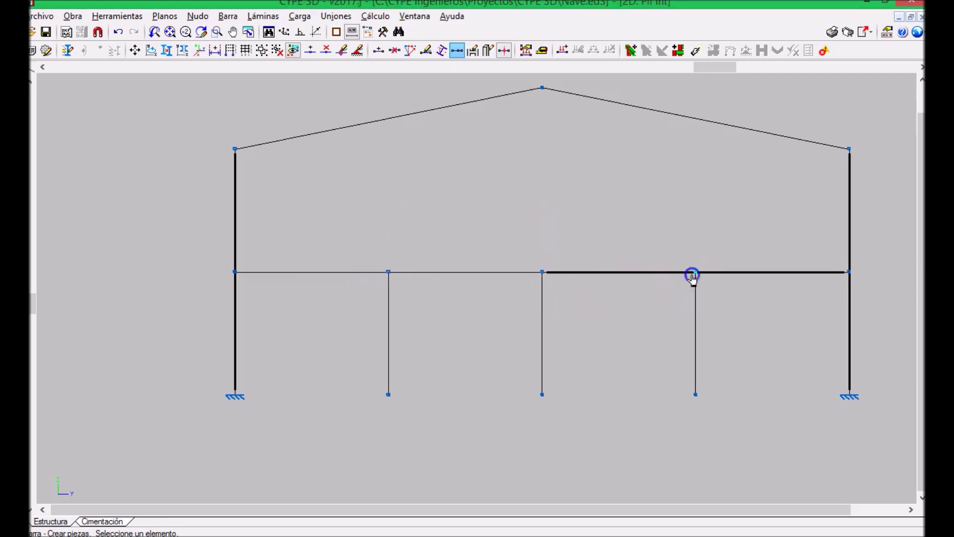
left_click(548, 281)
left_click(433, 300)
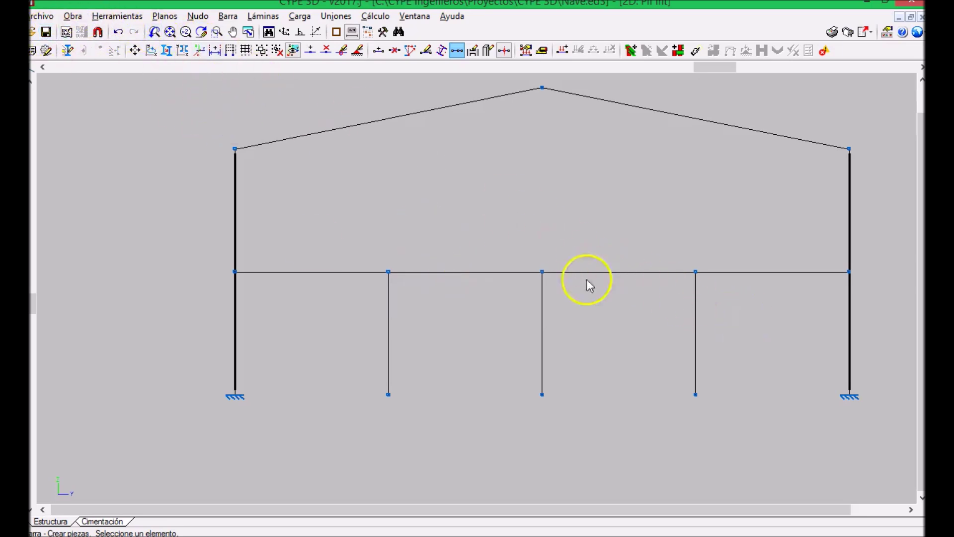
- Open the 3D rendering of the active window, examine the frame with its new beam and columns, and close it
left_click(119, 16)
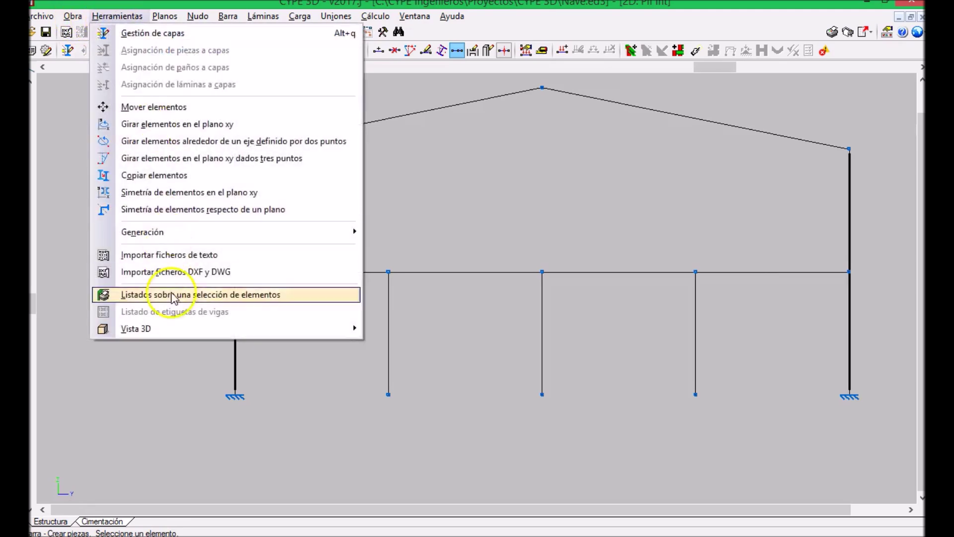
mouse_move(204, 330)
left_click(419, 346)
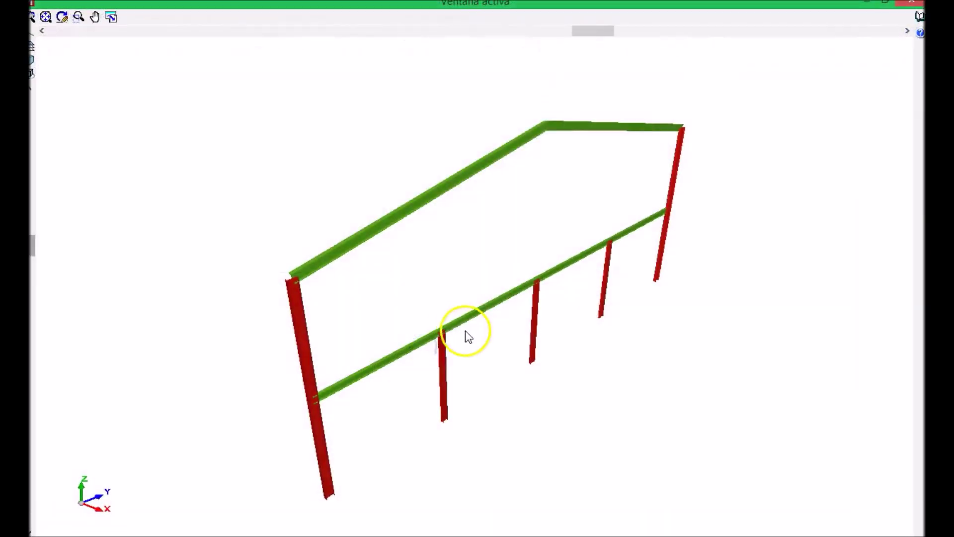
left_click_drag(449, 305, 469, 297)
right_click(468, 297)
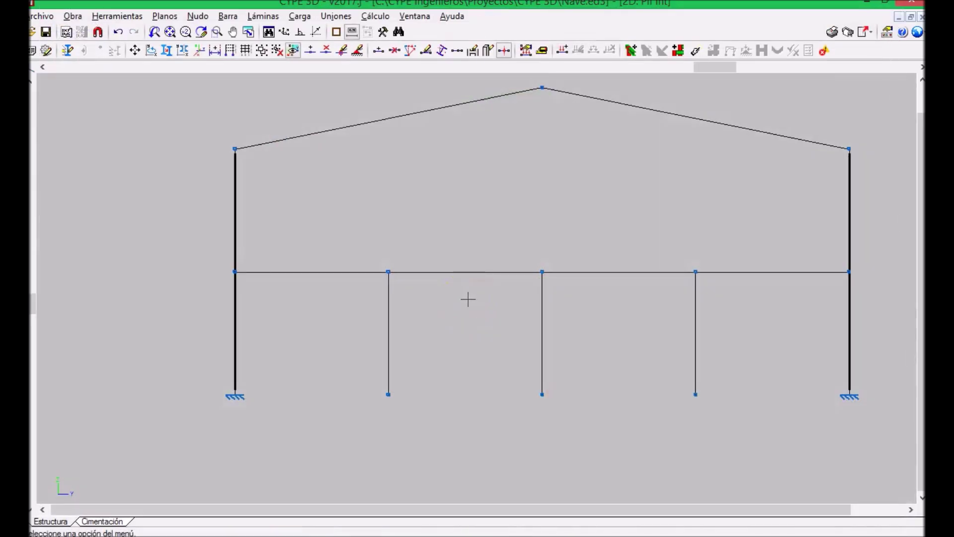
- From the full 3D view, create an orthogonal 2D view of the intermediate floor plane and title it Forjado
left_click(413, 16)
left_click(428, 220)
left_click_drag(475, 272, 524, 333)
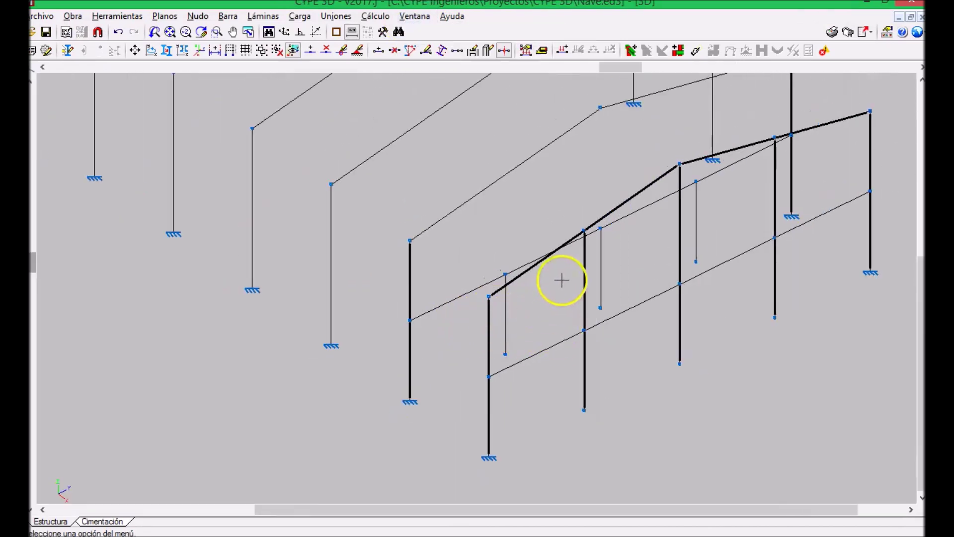
middle_click_drag(561, 282, 517, 297)
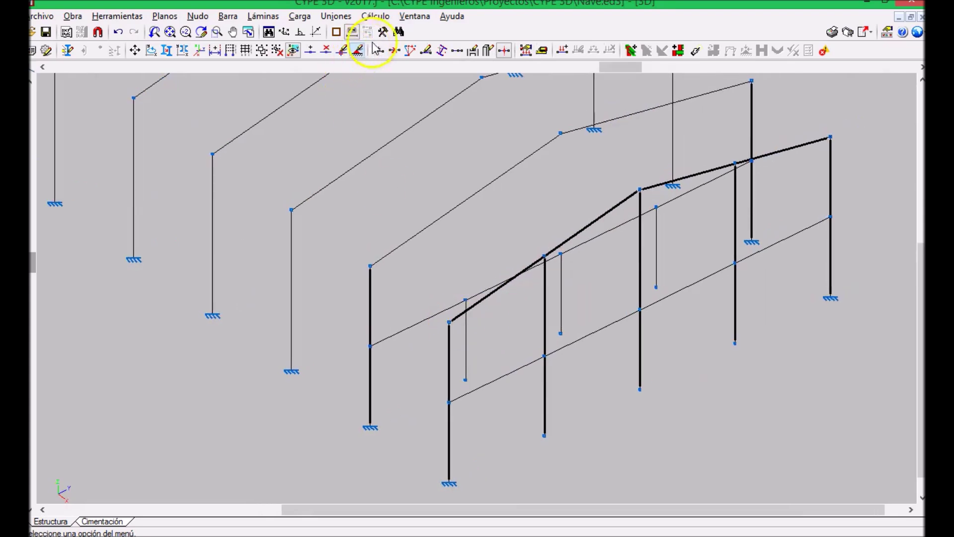
left_click(414, 16)
left_click(437, 34)
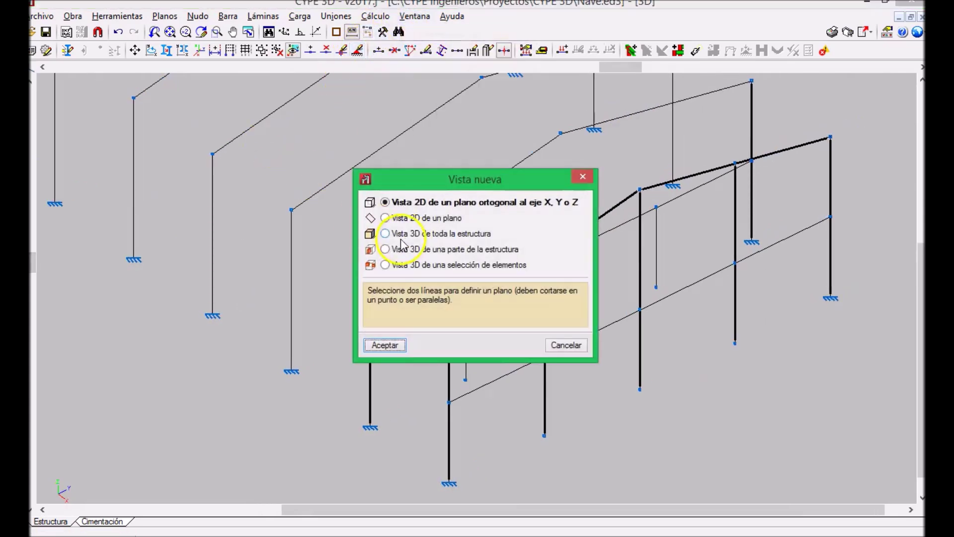
left_click(382, 346)
left_click(501, 380)
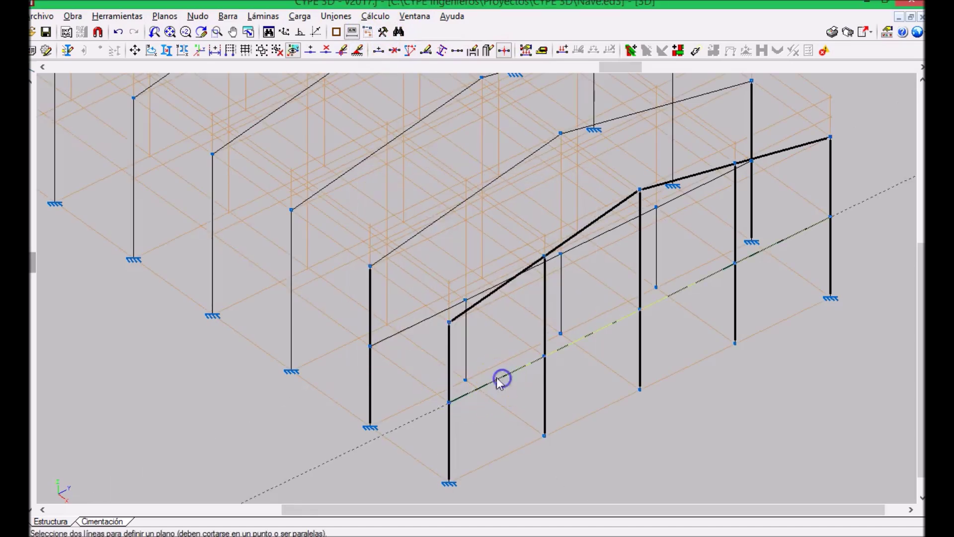
left_click(413, 380)
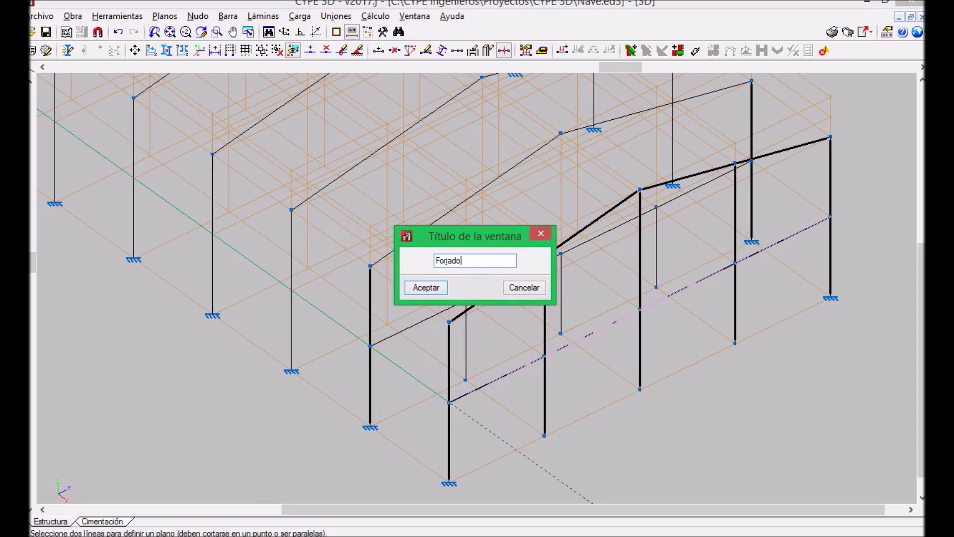
key("Return")
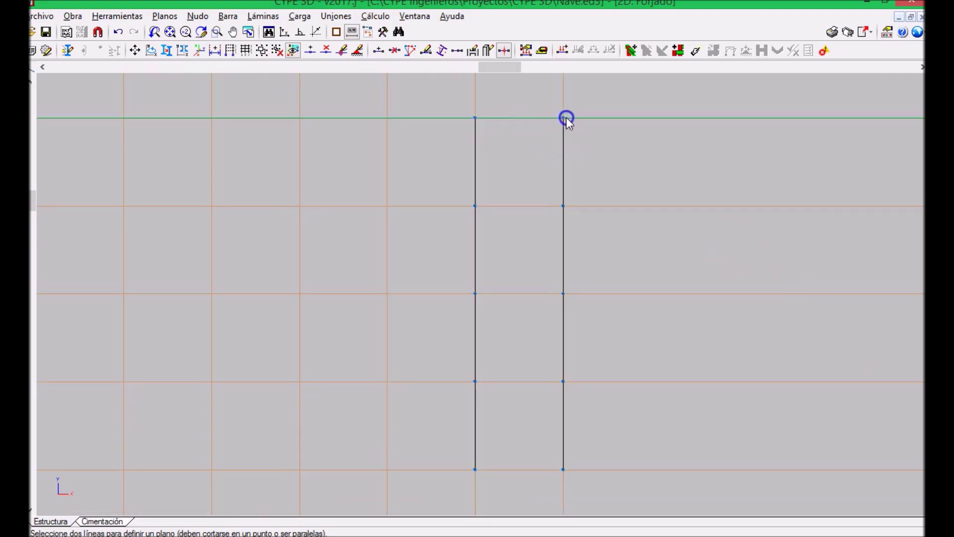
- Start a new bar and set its section to a simple IPE 160 profile
left_click(228, 18)
left_click(271, 11)
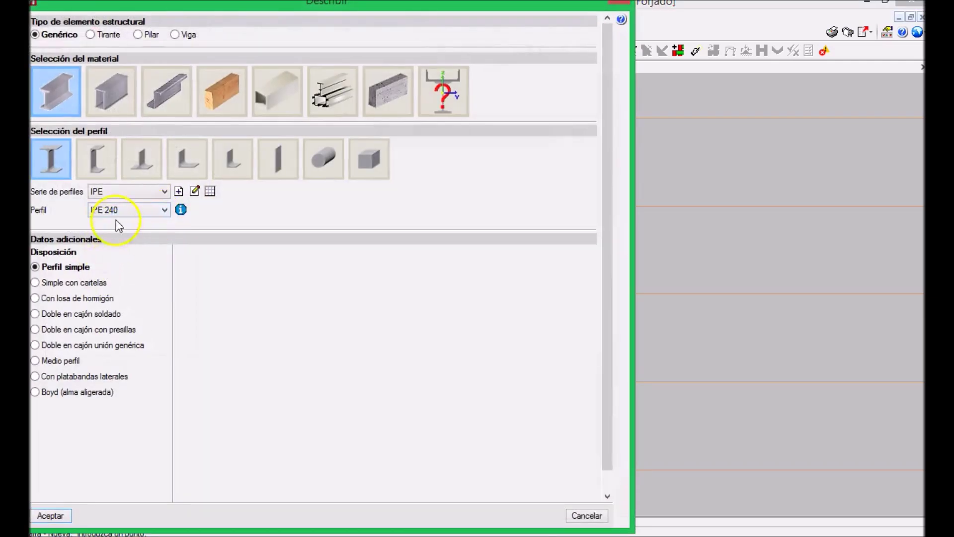
left_click(122, 211)
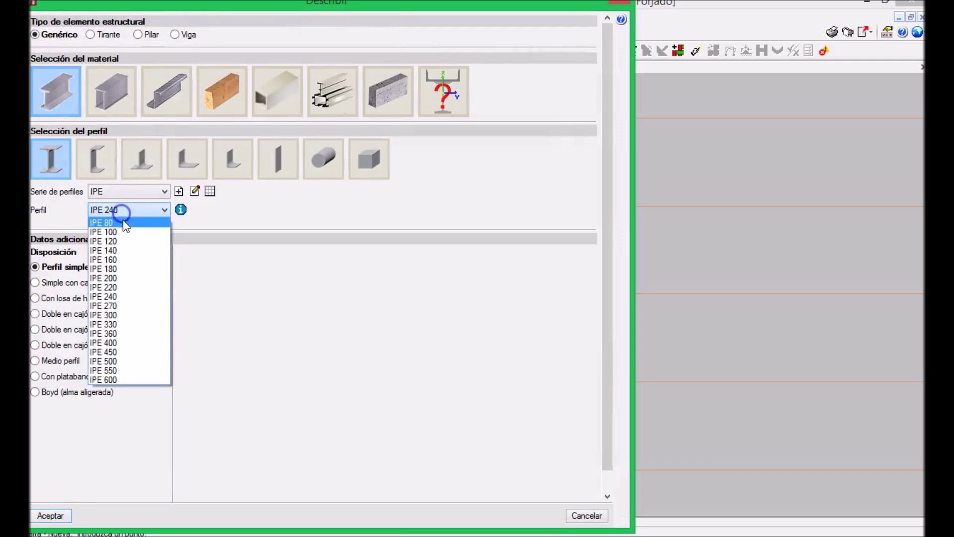
left_click(125, 260)
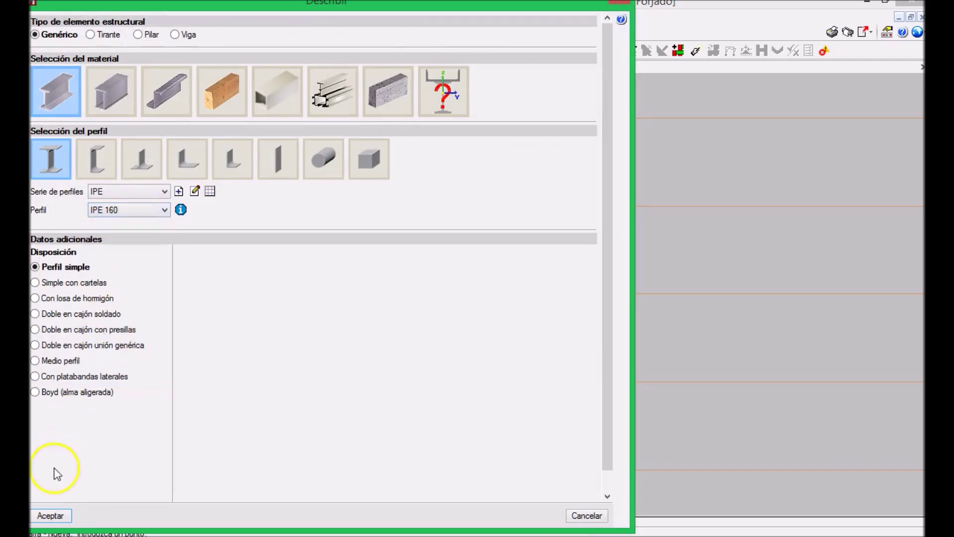
left_click(49, 516)
- Draw five transverse bars joining the corresponding nodes of the two parallel floor beams in the Forjado view
left_click(564, 469)
left_click(475, 469)
left_click(562, 381)
left_click(475, 381)
left_click(561, 295)
left_click(475, 294)
left_click(561, 206)
left_click(475, 206)
left_click(558, 117)
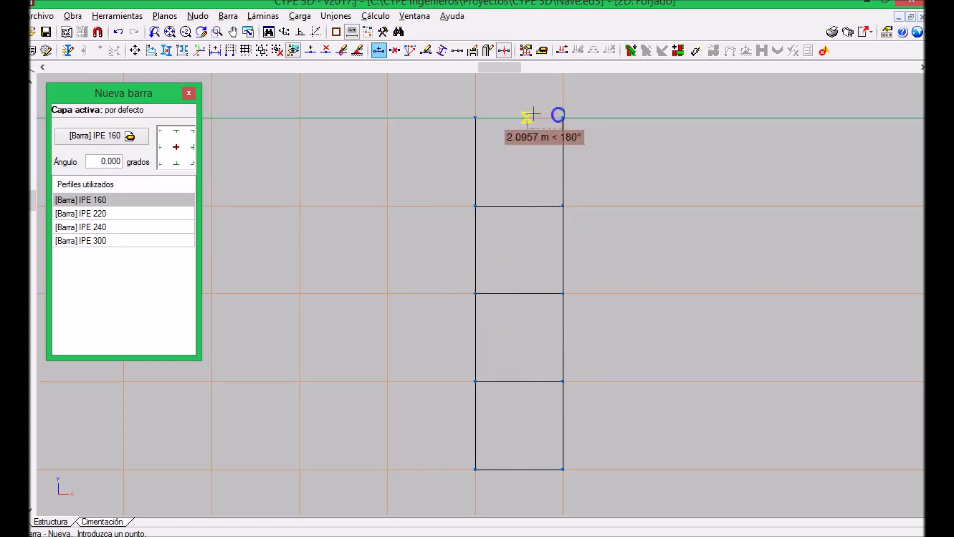
left_click(475, 118)
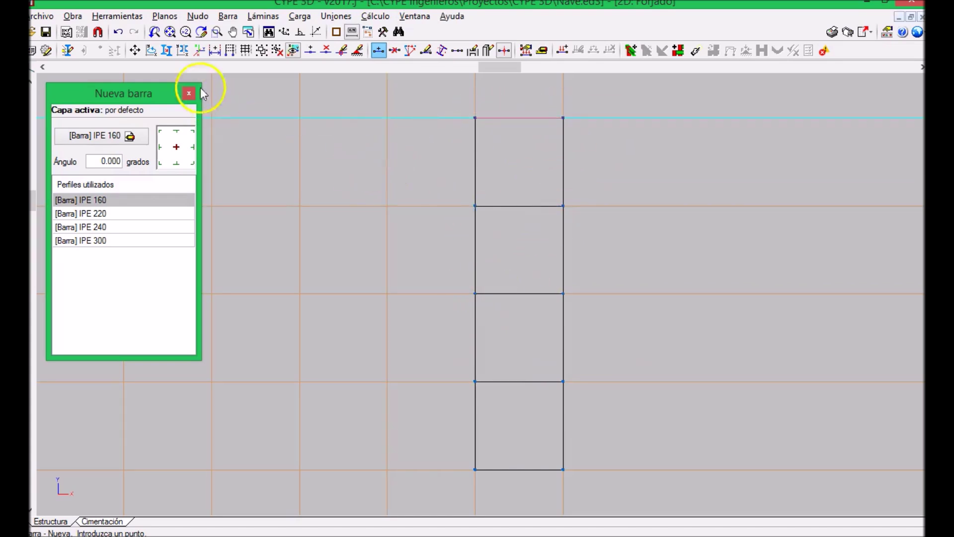
- Open the 3D rendering of the complete structure, examine the finished intermediate floor from several angles, and close it
left_click(117, 16)
mouse_move(368, 329)
left_click(422, 328)
left_click_drag(605, 411, 415, 256)
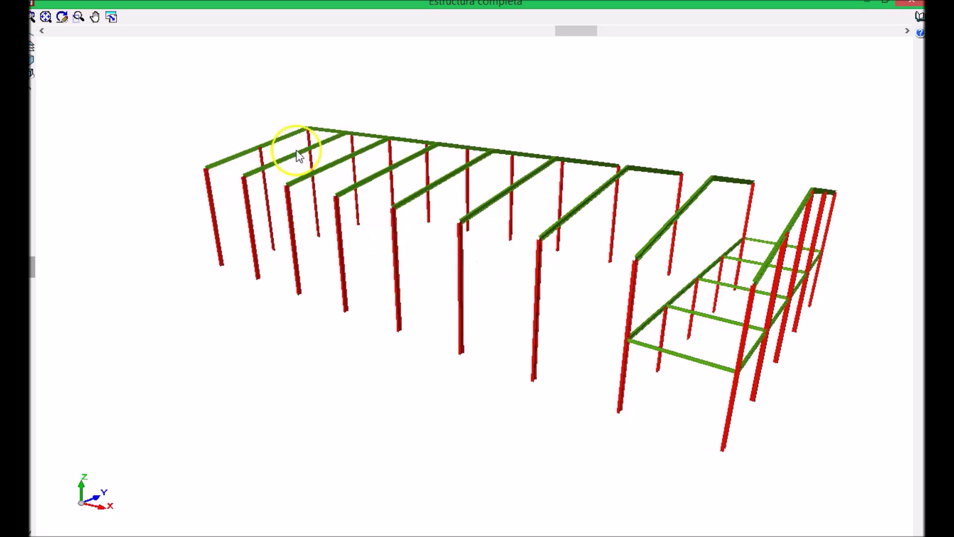
left_click_drag(656, 196, 665, 255)
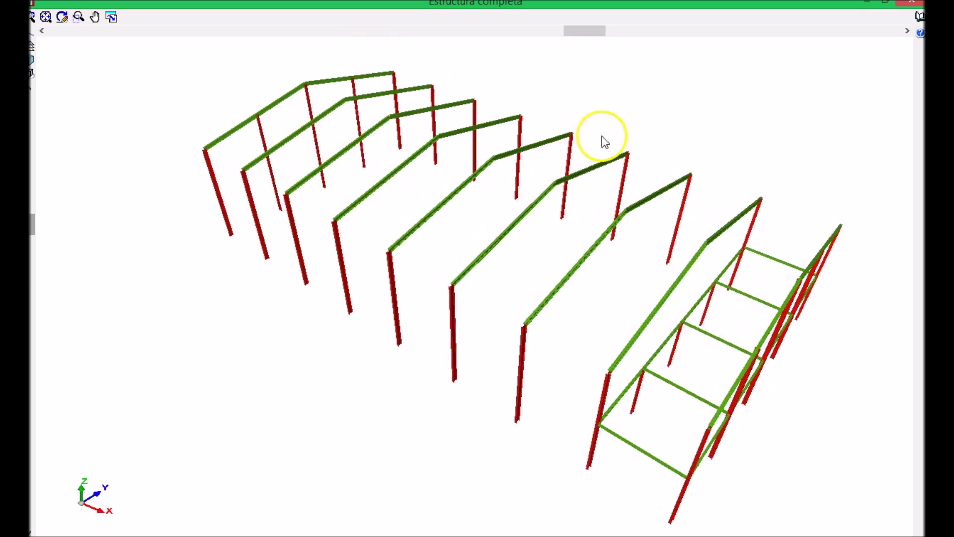
left_click_drag(493, 216, 479, 239)
left_click_drag(258, 238, 304, 213)
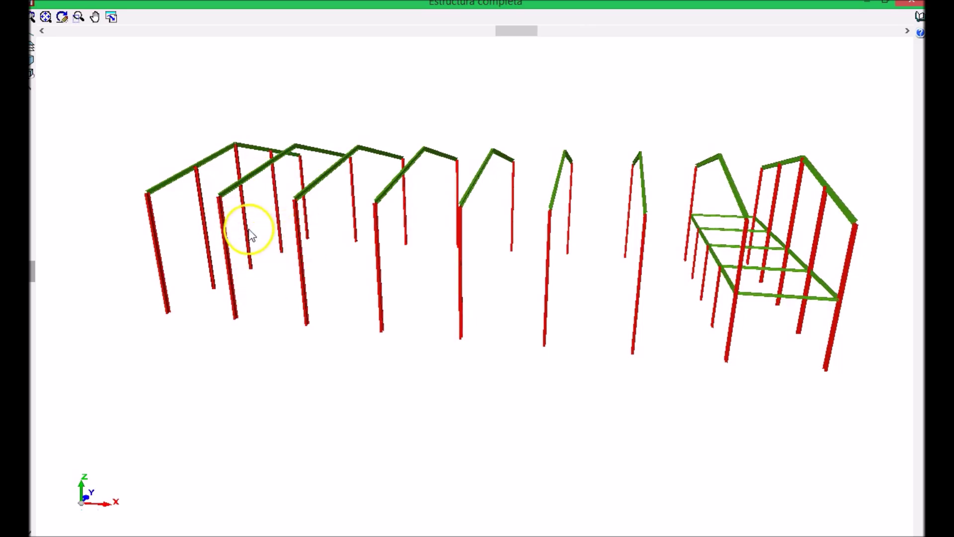
left_click_drag(649, 202, 552, 234)
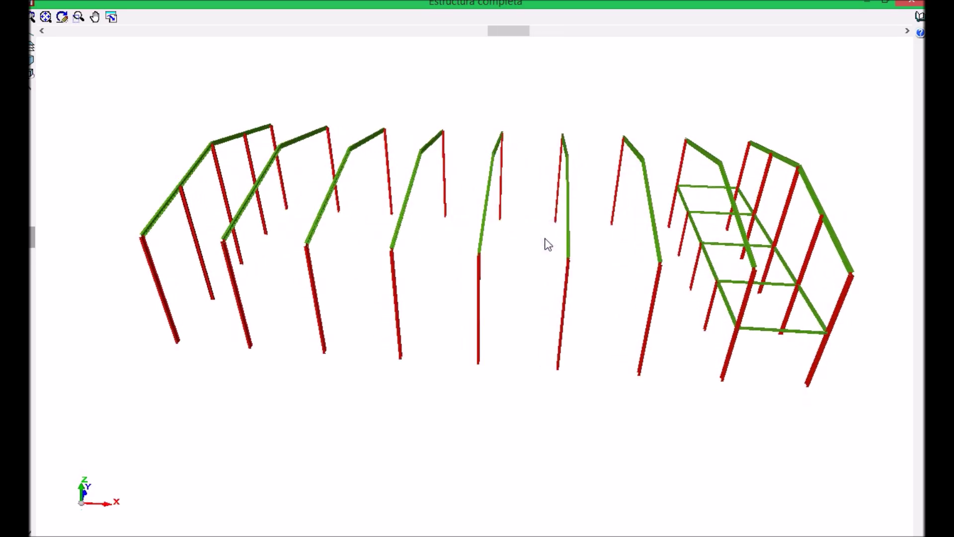
left_click_drag(286, 225, 277, 216)
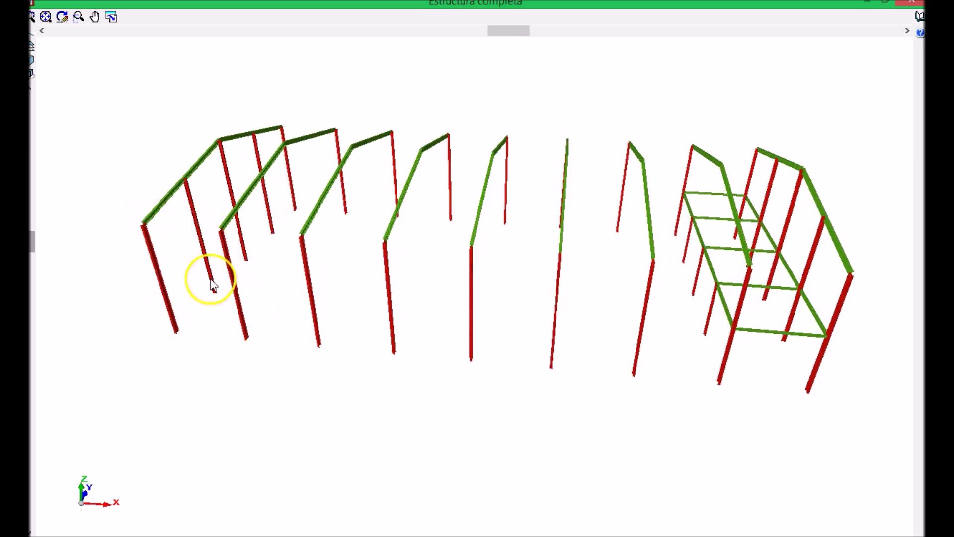
left_click_drag(251, 154, 249, 217)
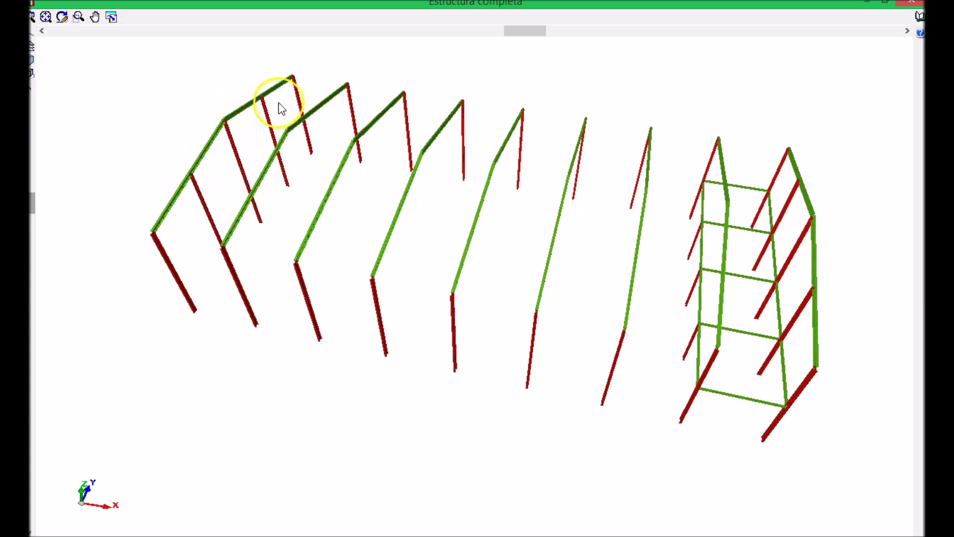
key("alt+F4")
- In the full 3D view, draw an IPE 160 tie bar along the left eave between the two gable frames
left_click(401, 16)
left_click(466, 219)
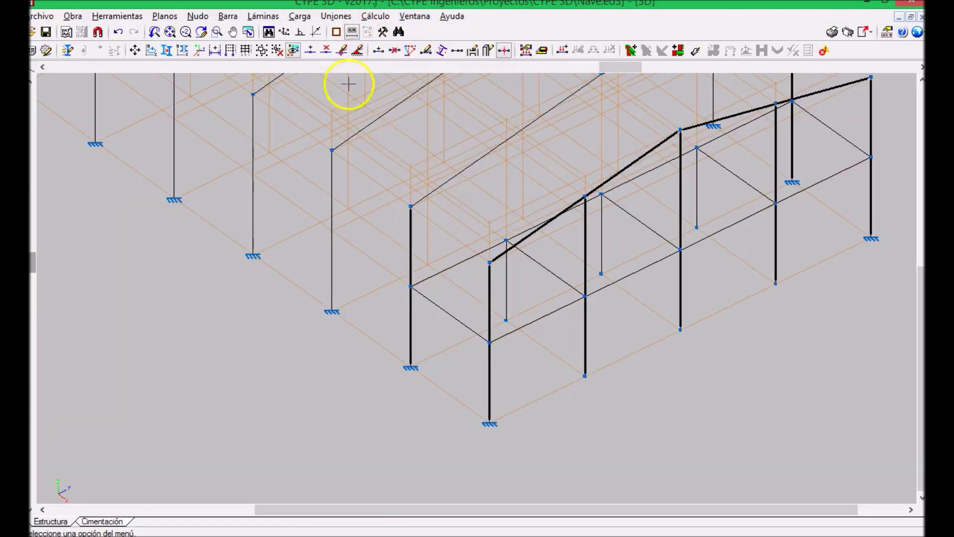
left_click(229, 16)
left_click(238, 10)
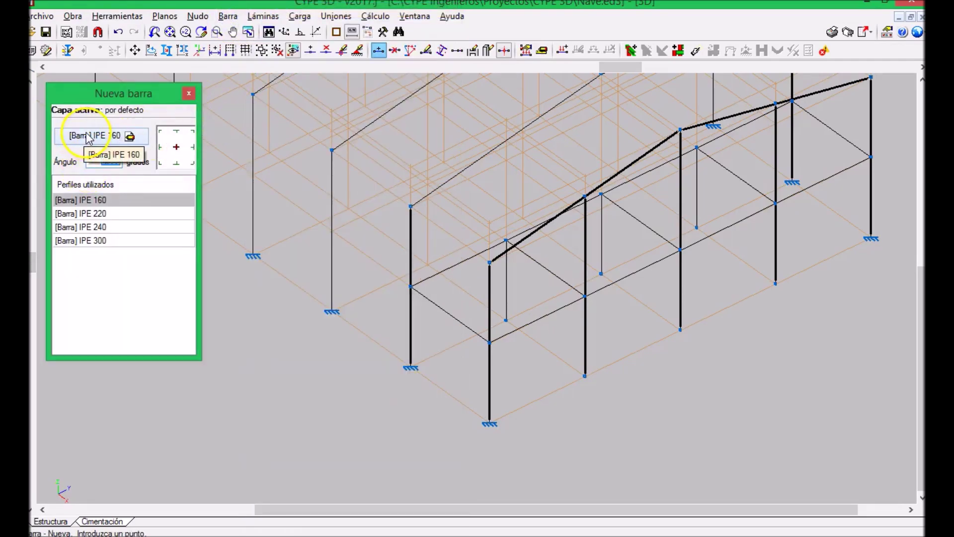
scroll(549, 257, "down", 3)
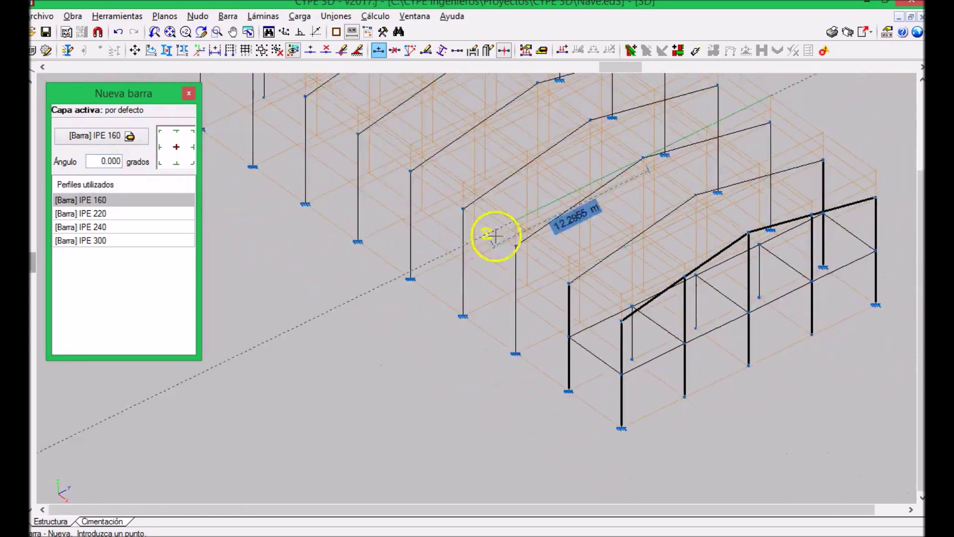
left_click(517, 247)
scroll(507, 308, "up", 2)
left_click(319, 153)
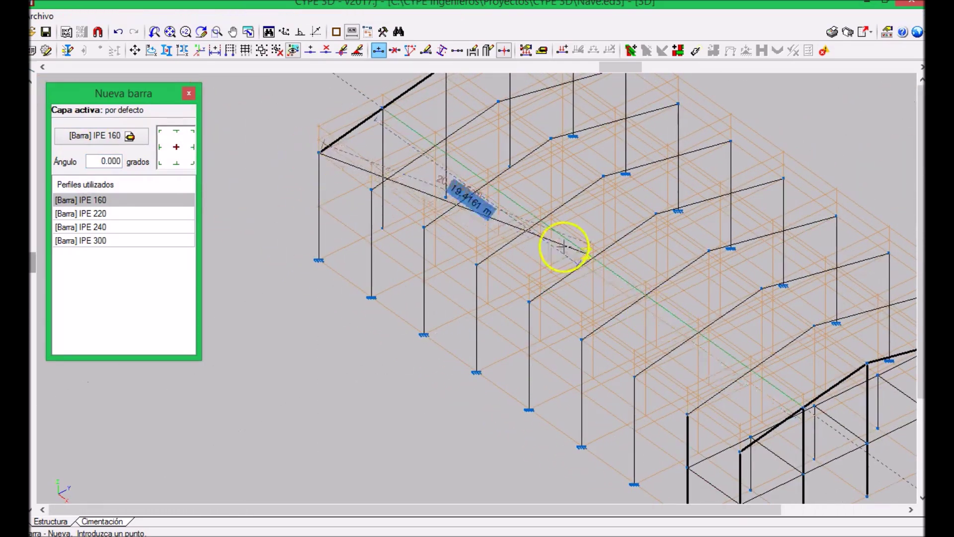
scroll(571, 333, "down", 2)
scroll(597, 347, "up", 4)
left_click(597, 326)
- Draw an IPE 160 tie bar along the ridge from the rear gable apex to the front gable apex
scroll(596, 324, "down", 2)
scroll(494, 192, "down", 2)
scroll(485, 261, "up", 3)
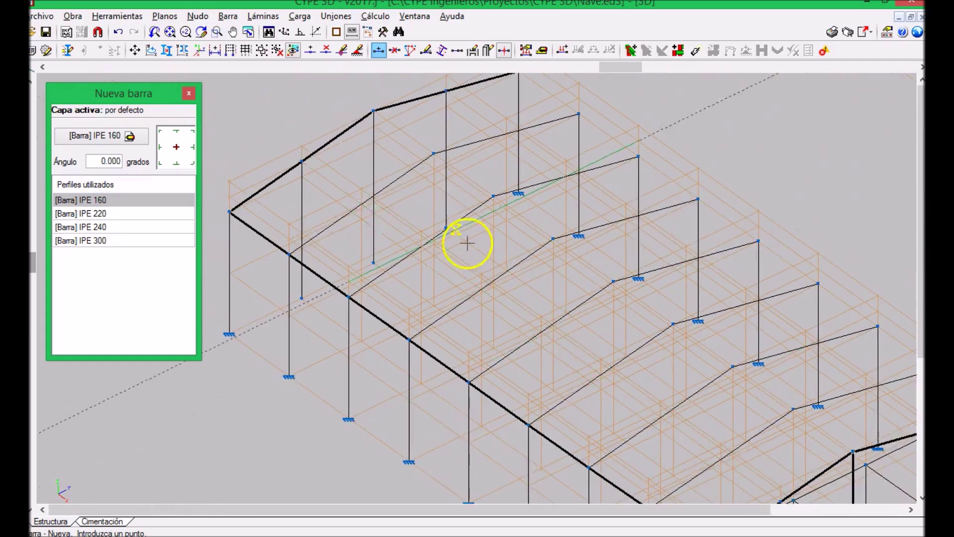
left_click(374, 111)
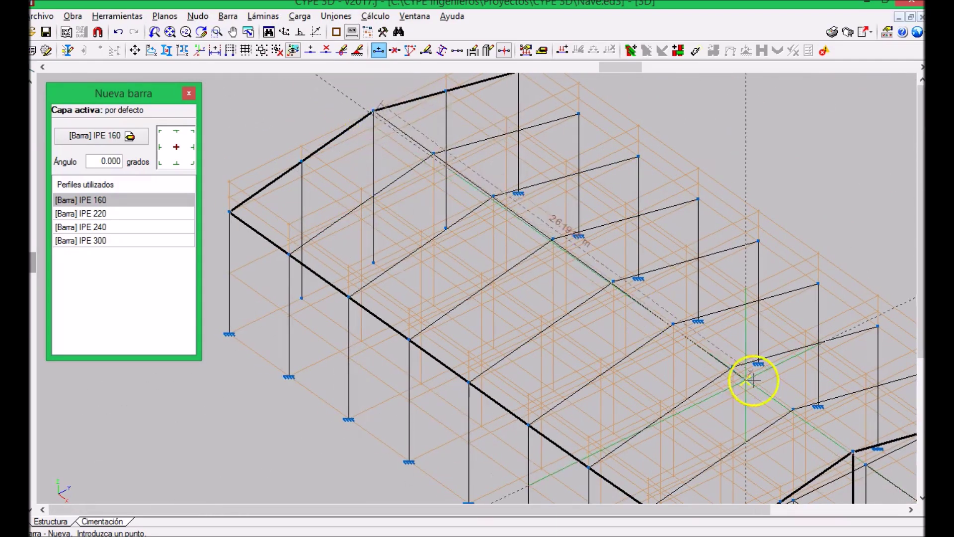
scroll(506, 196, "down", 2)
scroll(597, 258, "up", 4)
left_click(624, 272)
- Draw an IPE 160 tie bar along the right eave from the rear gable corner to the front gable corner
scroll(572, 224, "down", 3)
scroll(516, 255, "up", 3)
left_click(463, 187)
scroll(497, 224, "down", 3)
scroll(686, 291, "up", 4)
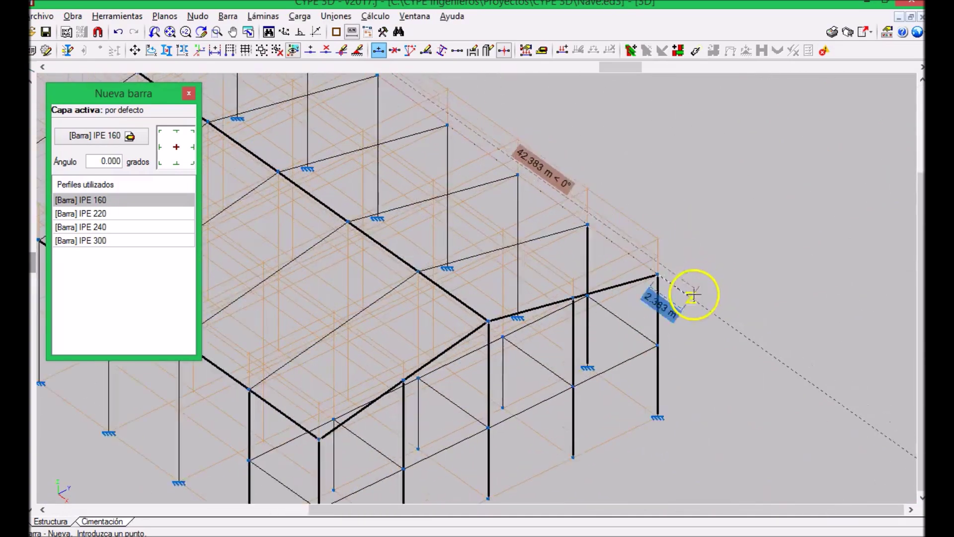
left_click(654, 273)
scroll(654, 271, "down", 2)
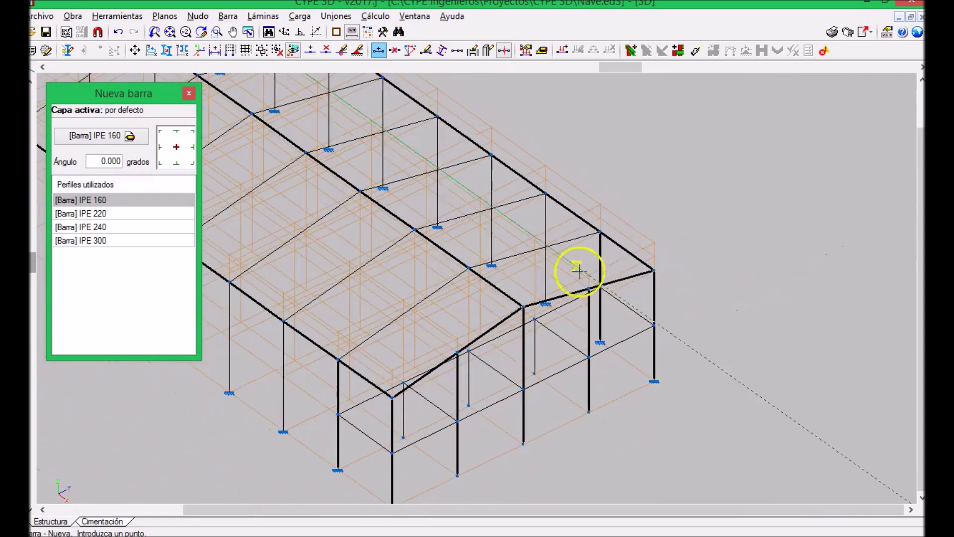
- Draw an IPE 160 bar across the left facade's second bay, 2 m below the eave, finishing it in the Izquierdo view
middle_click_drag(577, 270, 645, 274)
scroll(645, 273, "down", 2)
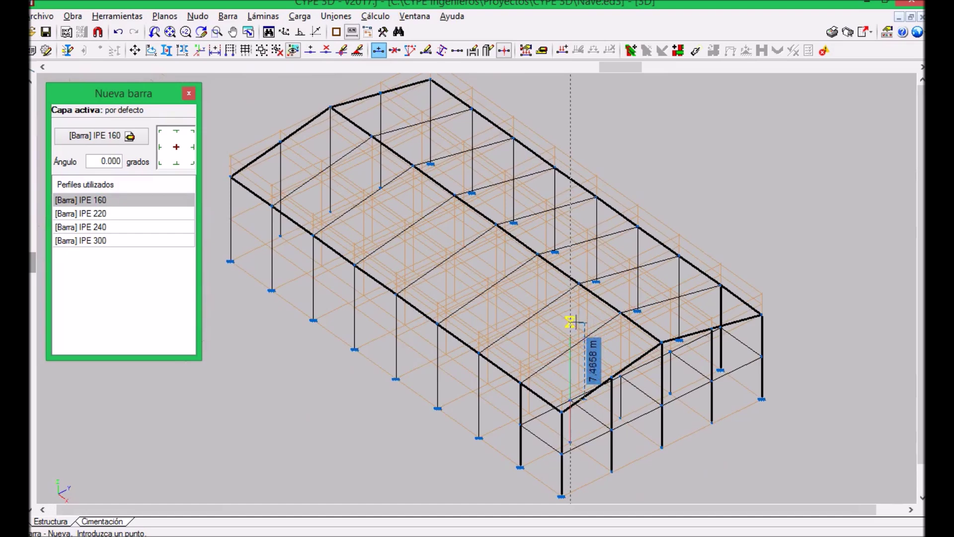
left_click(566, 327)
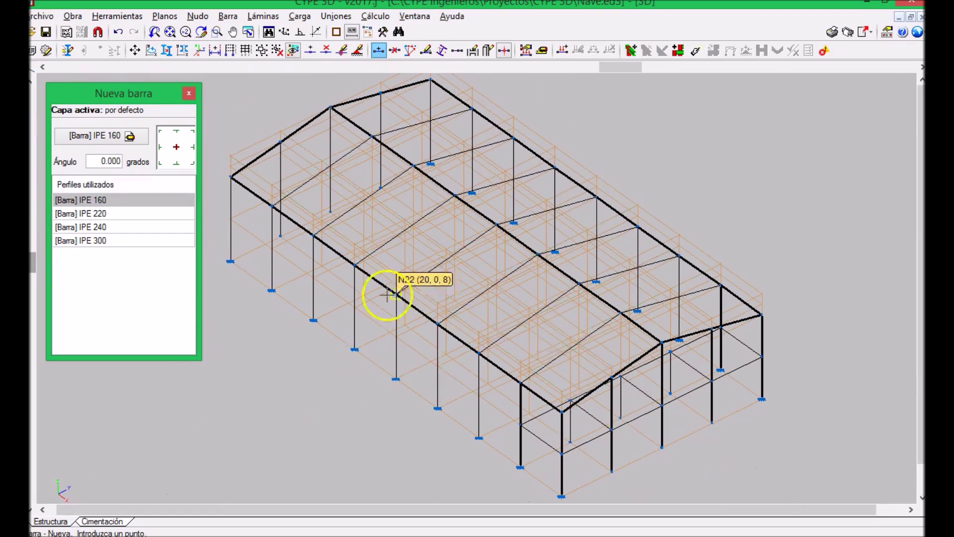
left_click(351, 264)
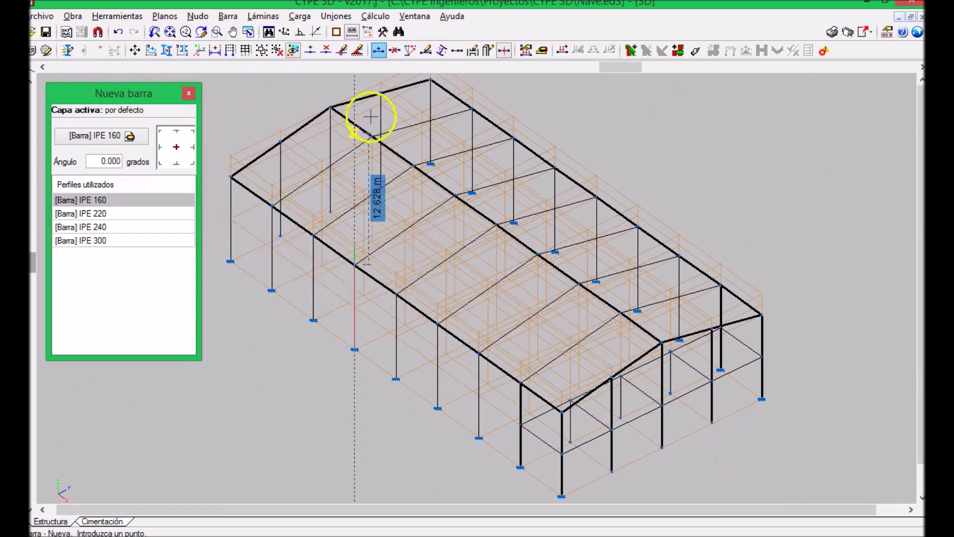
scroll(267, 270, "up", 5)
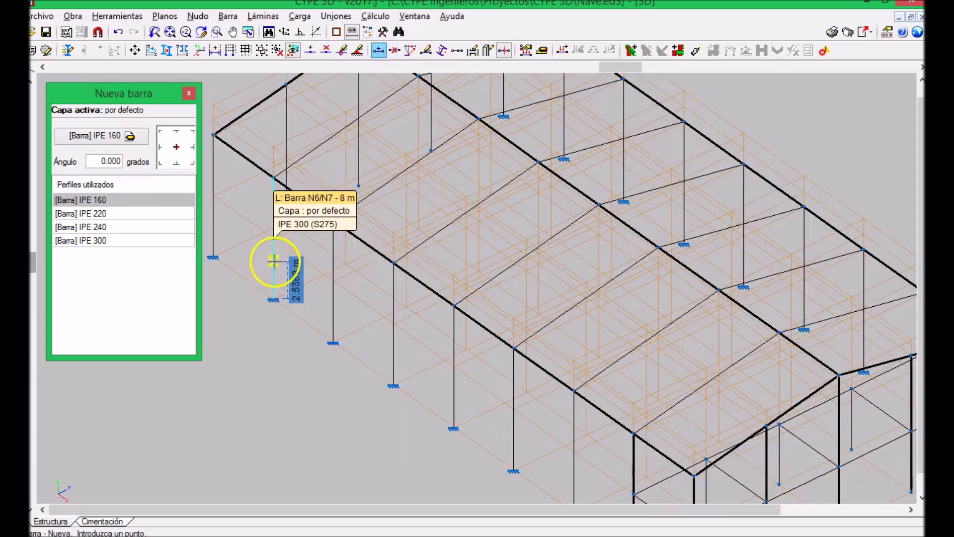
left_click(279, 142)
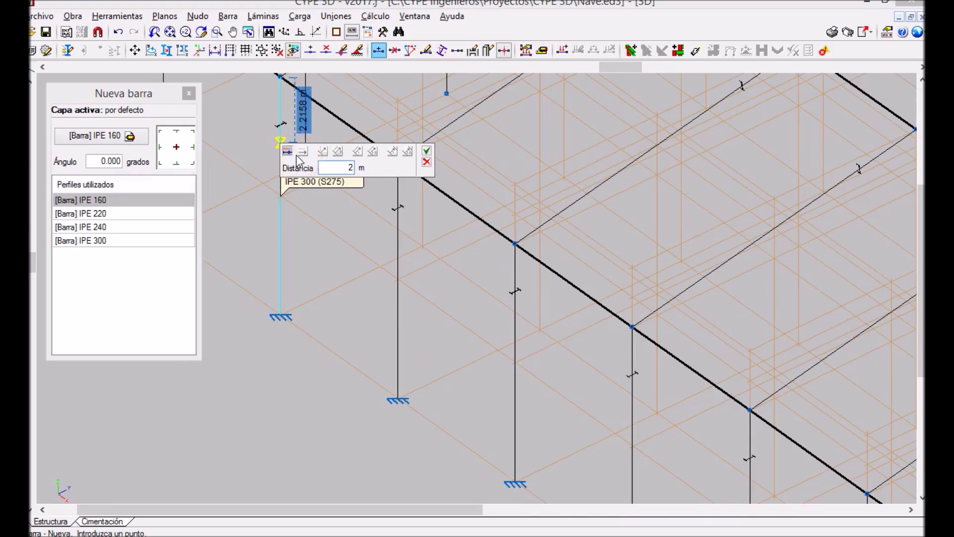
key("Return")
scroll(394, 241, "up", 1)
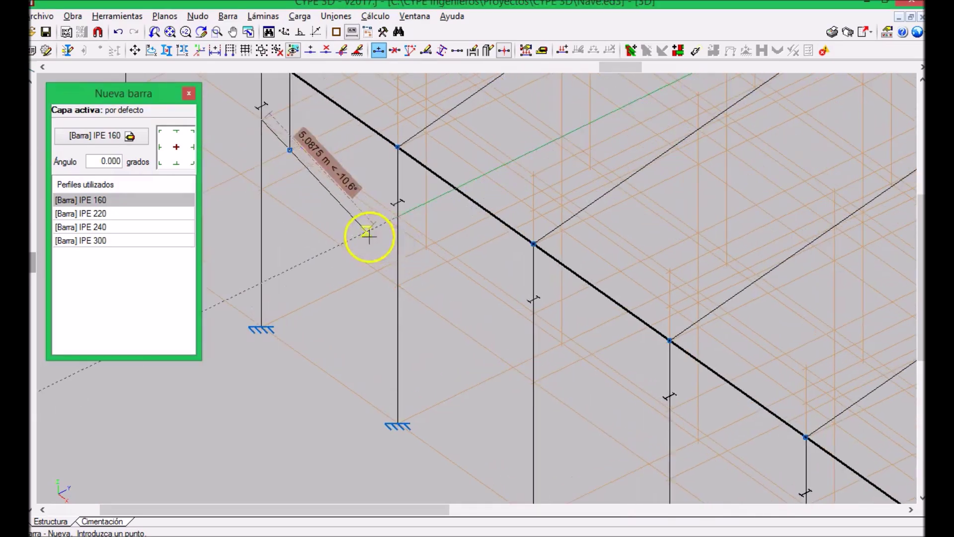
left_click(415, 17)
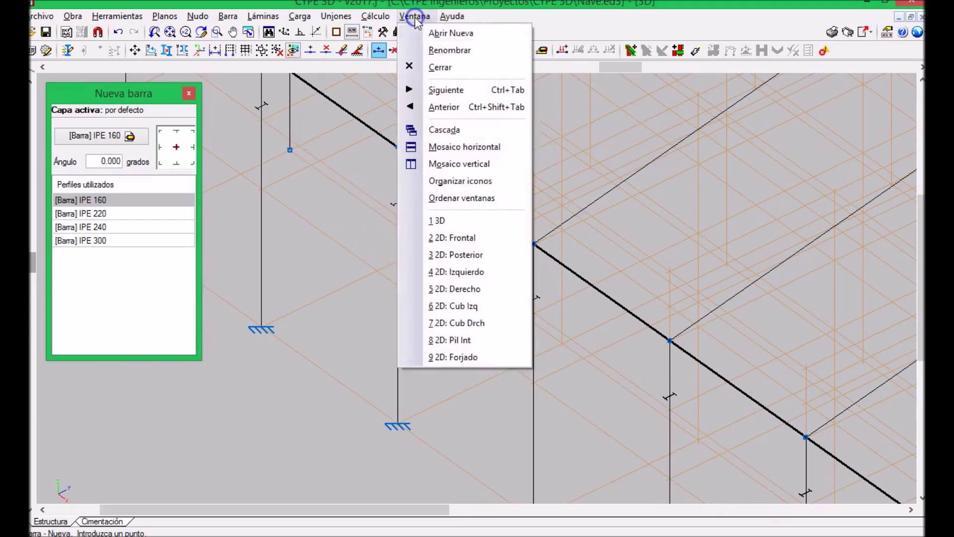
left_click(480, 272)
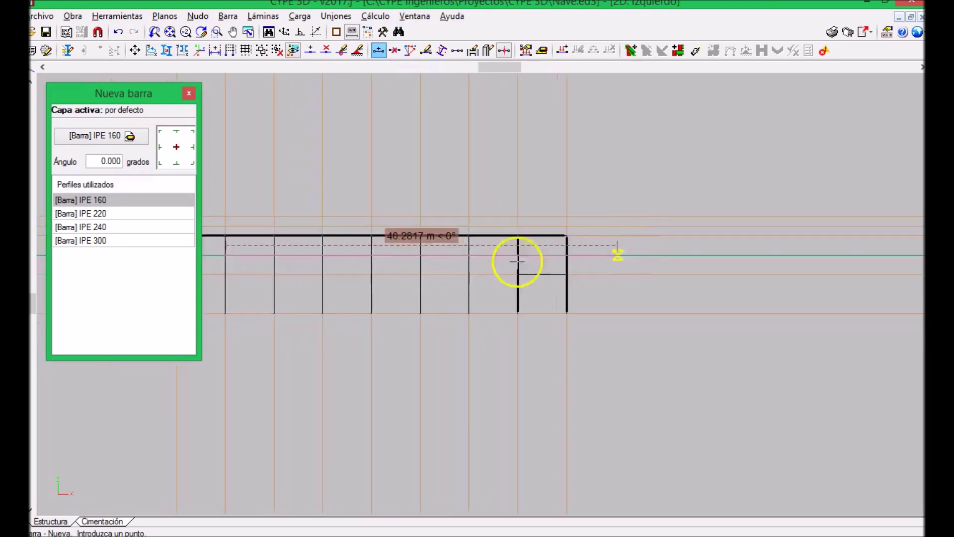
scroll(628, 246, "up", 4)
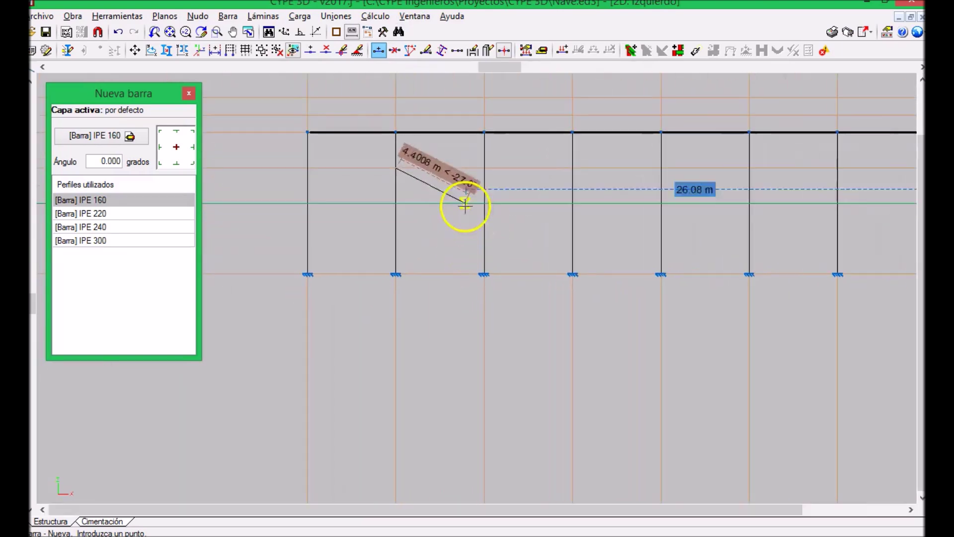
left_click(484, 167)
- In the Izquierdo view, draw a matching IPE 160 bar at the same height across the bay next to the floor bay
middle_click_drag(494, 178, 394, 276)
left_click(612, 247)
left_click(694, 250)
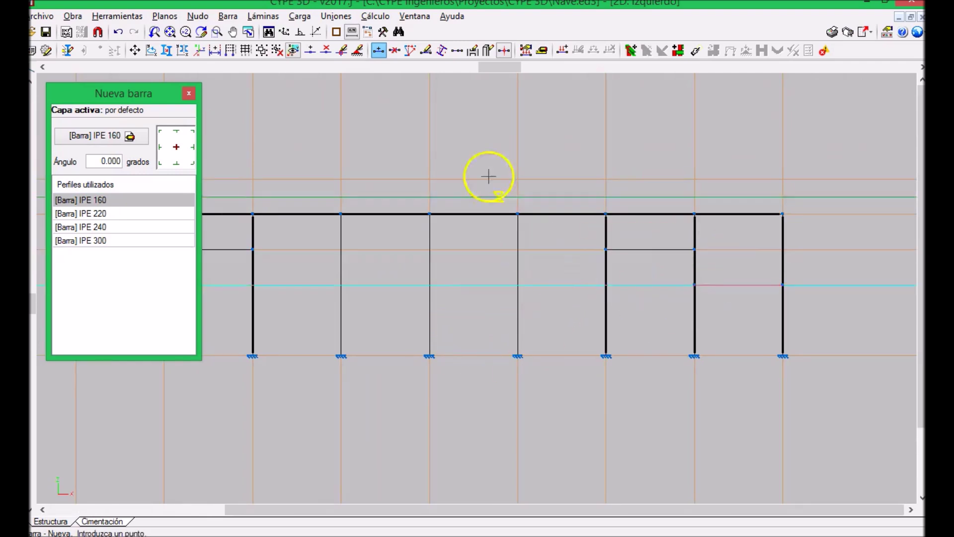
- In the Derecho view, draw an IPE 160 bar 2 m below the eave across the bay next to the floor bay
left_click(414, 19)
left_click(478, 219)
scroll(495, 245, "down", 6)
scroll(719, 269, "up", 2)
scroll(719, 269, "up", 3)
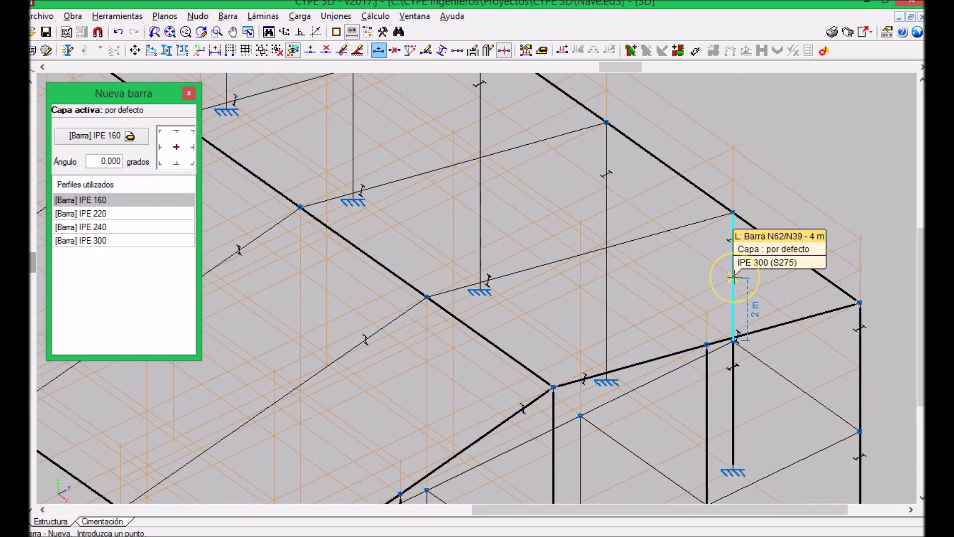
left_click(417, 17)
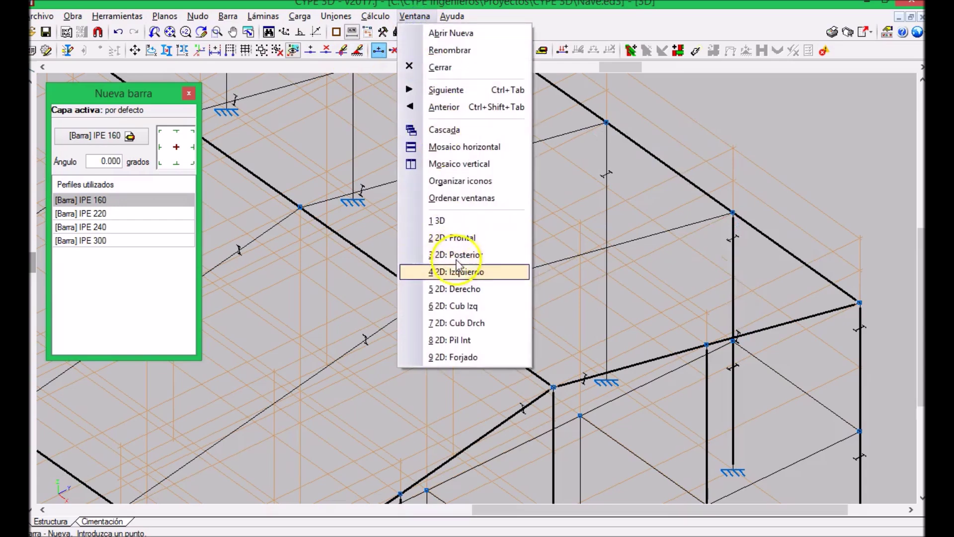
left_click(464, 289)
scroll(535, 331, "up", 4)
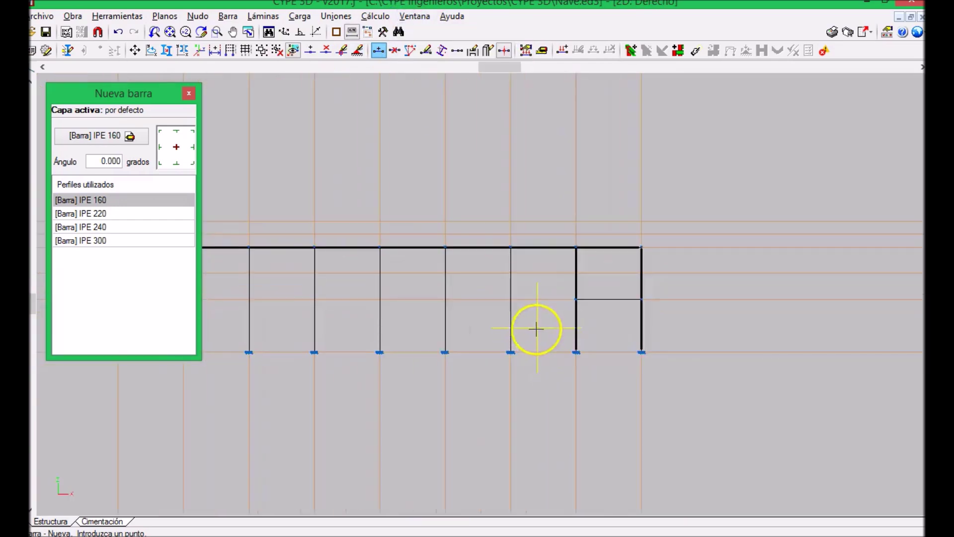
left_click(584, 261)
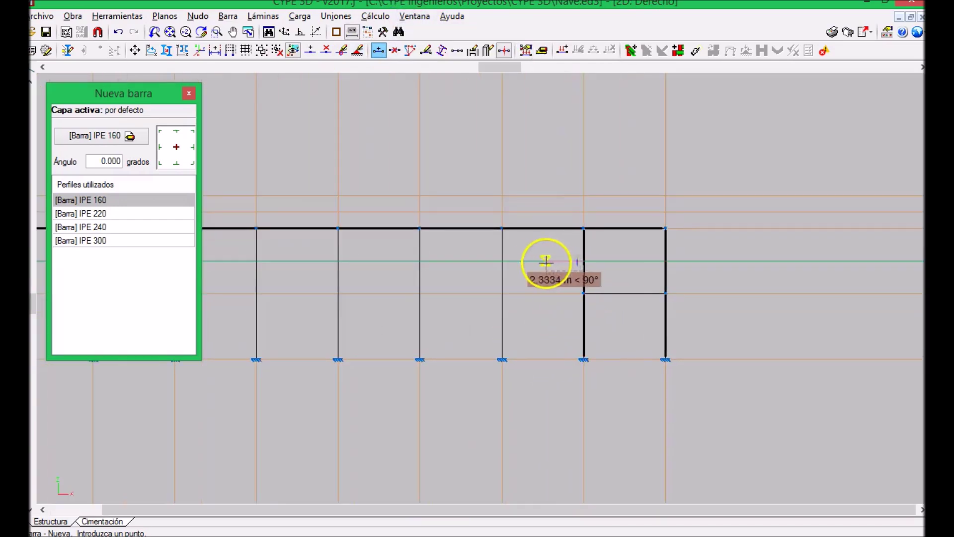
left_click(501, 261)
scroll(692, 298, "down", 3)
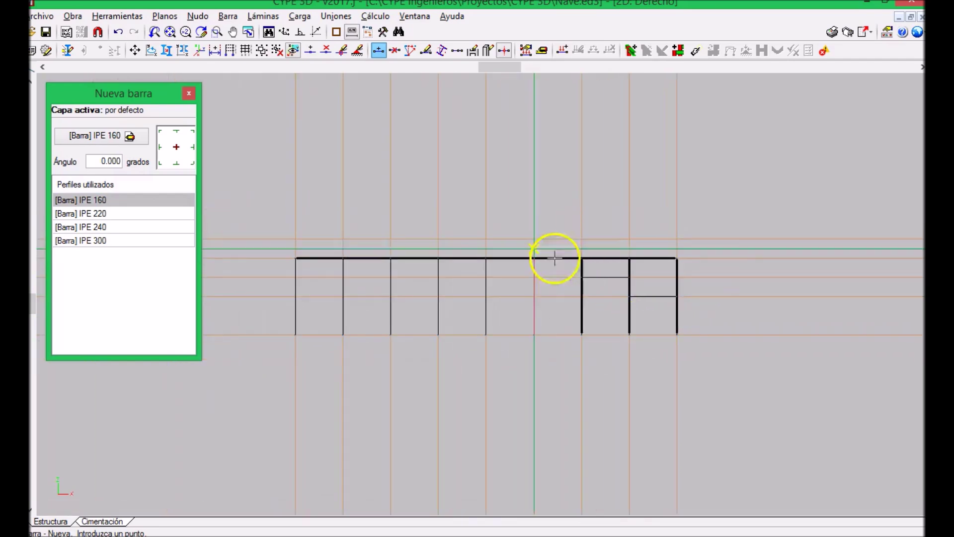
- From the full 3D view, open the complete structure's rendering, examine the new eave, ridge and facade bars, and close it
left_click(413, 15)
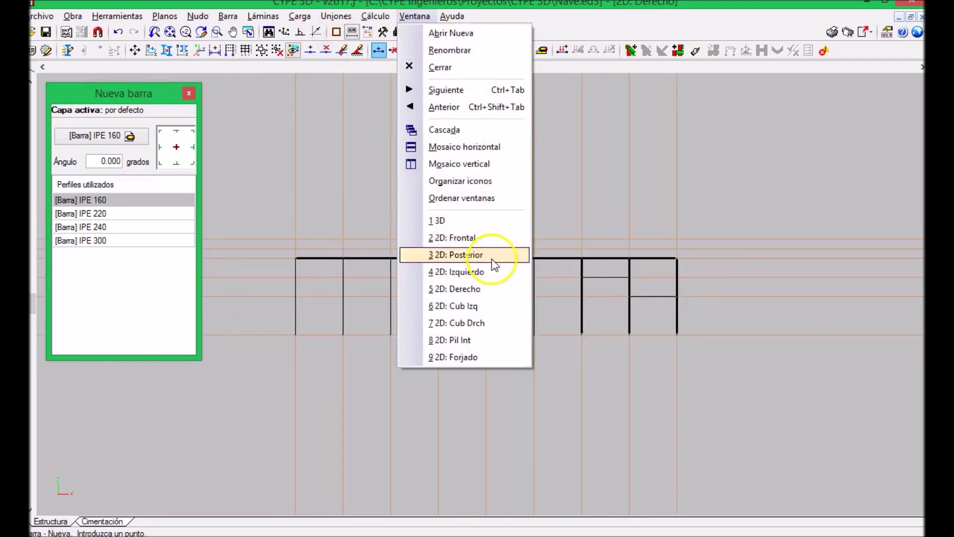
left_click(491, 222)
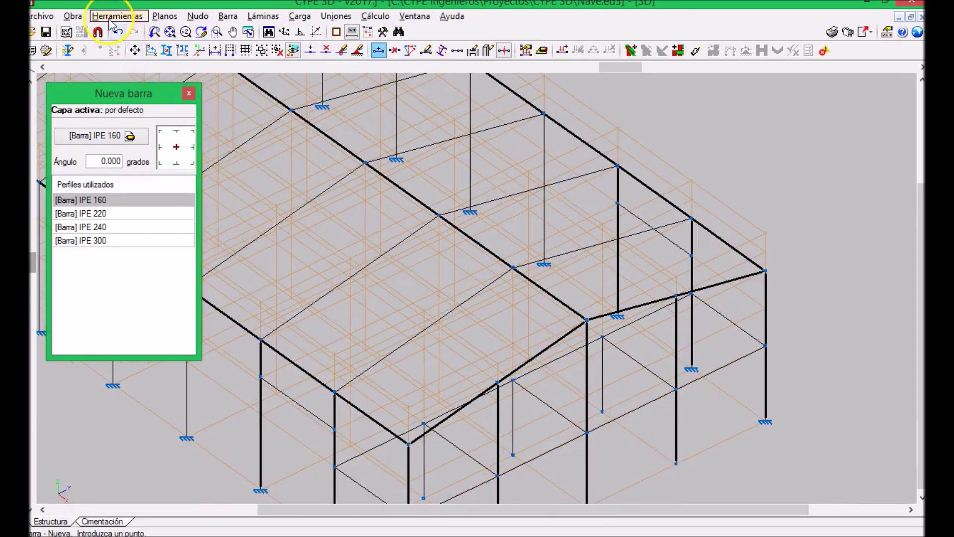
left_click(118, 16)
mouse_move(193, 336)
left_click(428, 329)
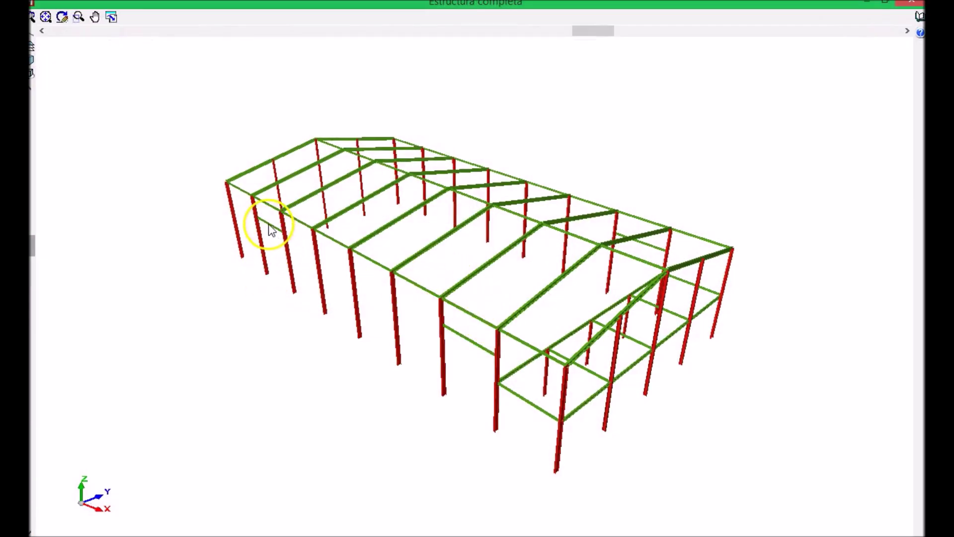
middle_click_drag(677, 240, 428, 227)
middle_click_drag(415, 338, 562, 358)
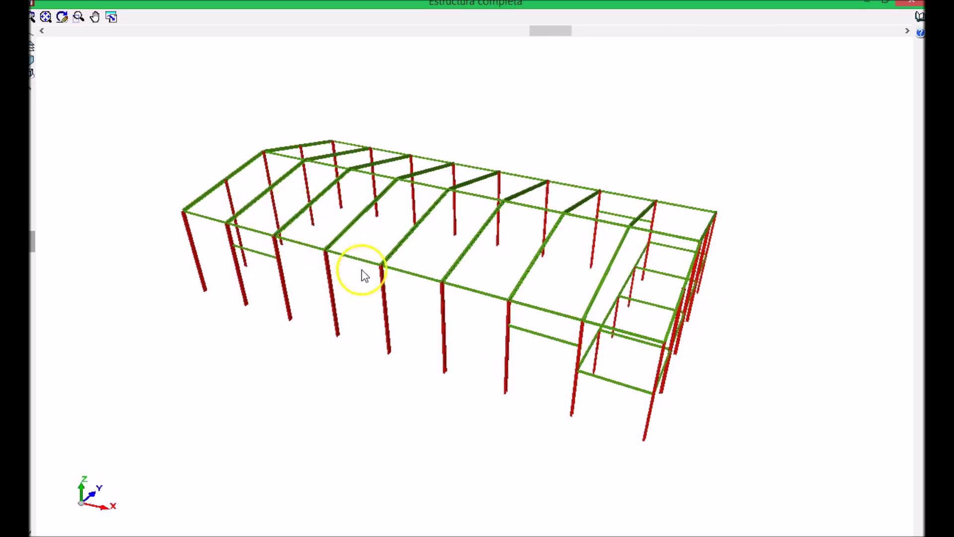
key("Escape")
scroll(490, 298, "down", 3)
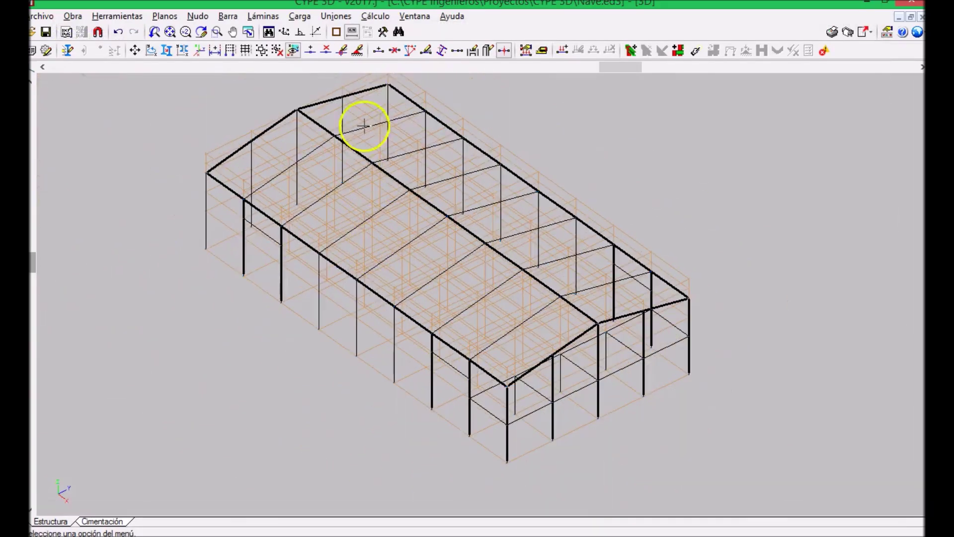
- Draw IPE 160 bars across the far end bay, joining the rafter midpoints of its two frames on both roof slopes
left_click(227, 15)
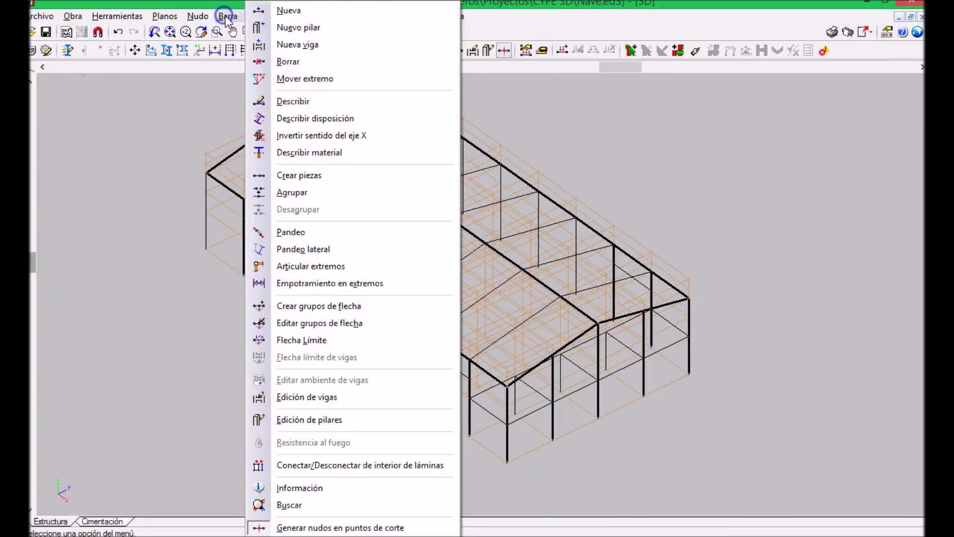
left_click(263, 9)
scroll(232, 155, "up", 3)
scroll(232, 155, "up", 2)
left_click(286, 125)
middle_click_drag(447, 149, 428, 286, "shift")
left_click(404, 238)
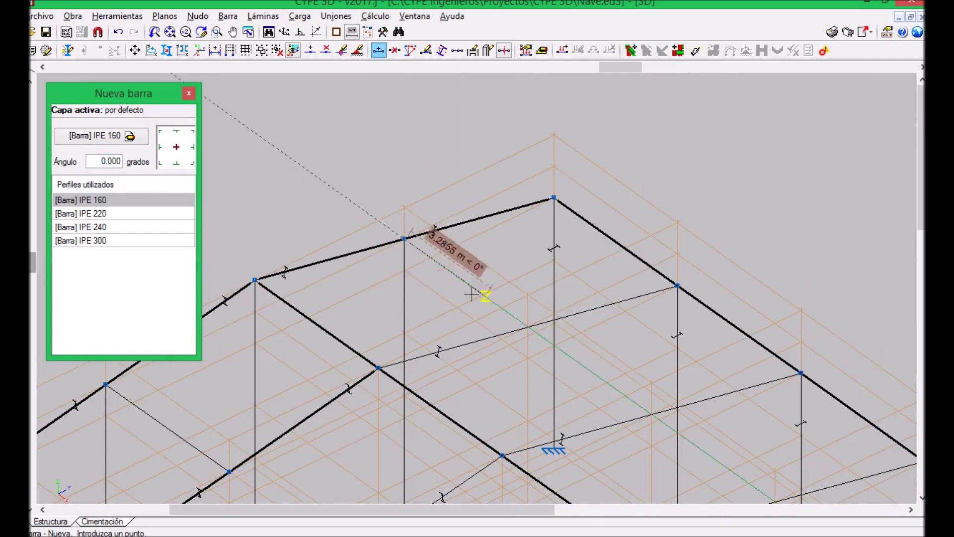
middle_click_drag(571, 336, 542, 248, "shift")
- Draw matching IPE 160 bars between the rafter midpoints on both slopes of the end bay containing the floor
scroll(542, 248, "down", 5)
scroll(620, 334, "up", 5)
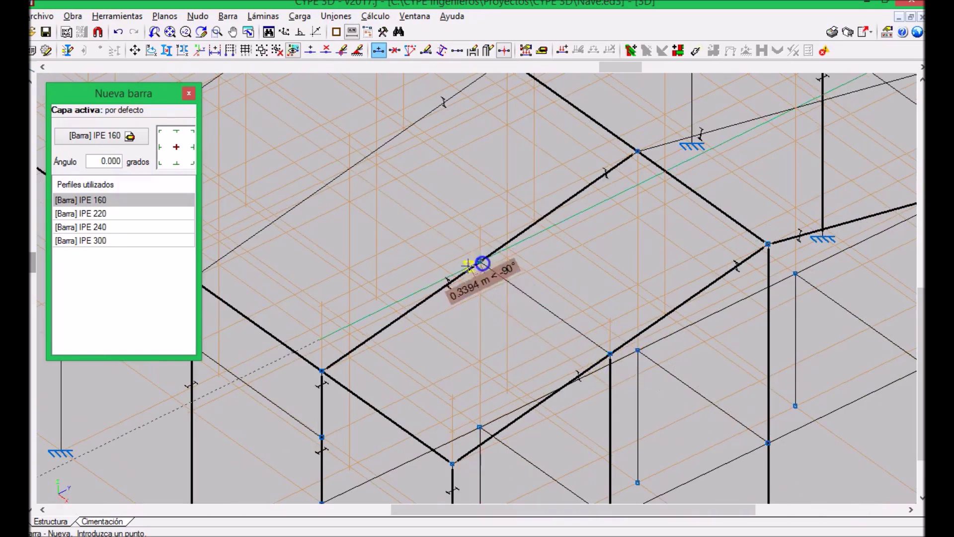
middle_click_drag(709, 165, 439, 290, "shift")
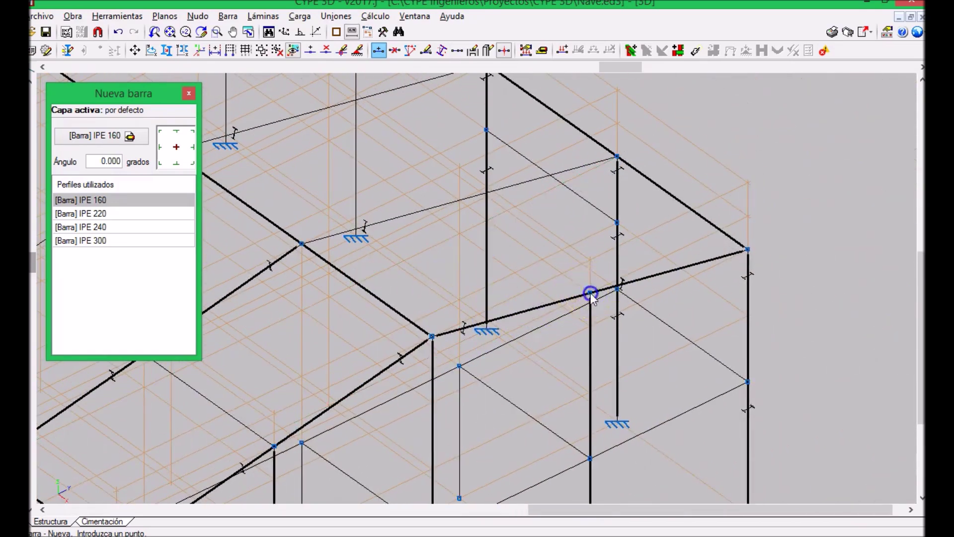
scroll(589, 204, "down", 6)
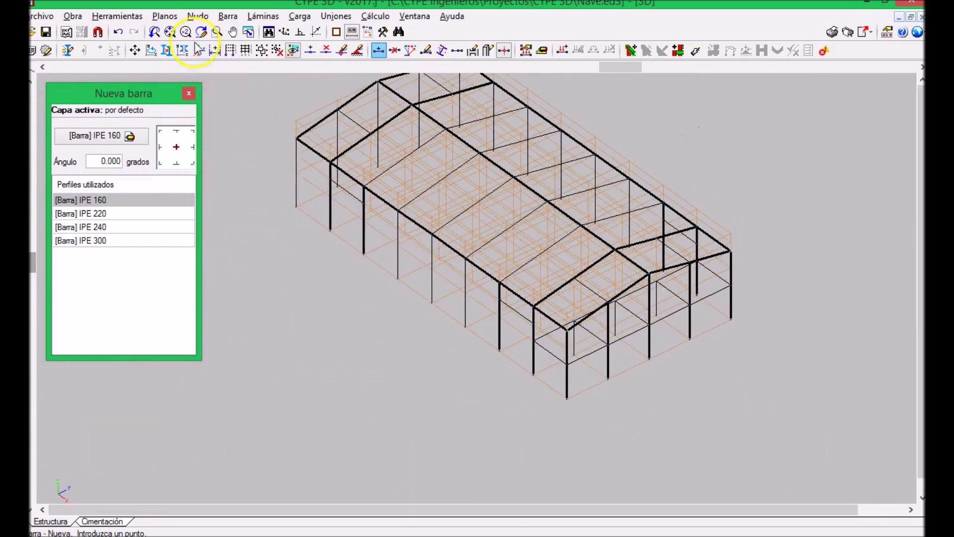
- Open the rendering of the complete structure, orbit it to examine the new roof bars in both end bays, and close it
left_click(117, 16)
mouse_move(135, 328)
left_click(407, 327)
left_click_drag(368, 272, 388, 234)
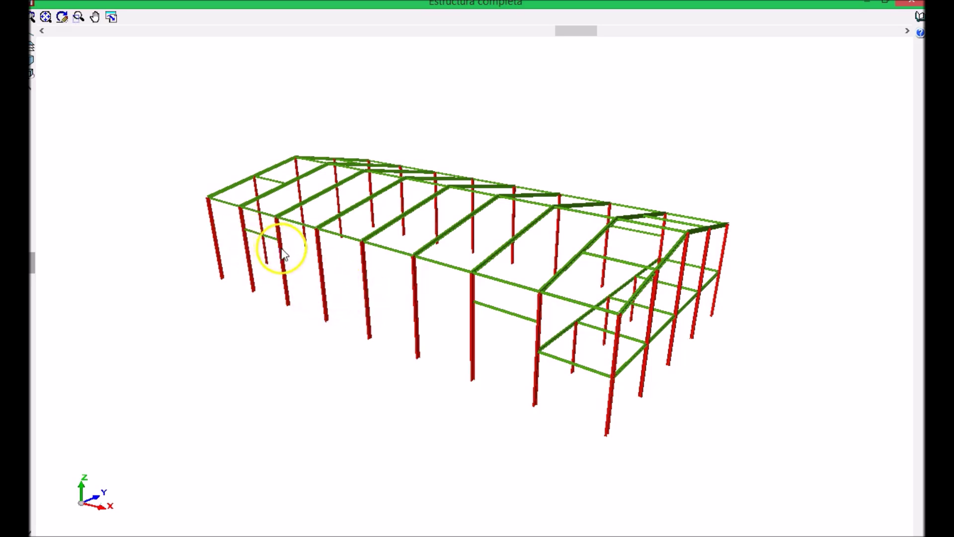
key("Escape")
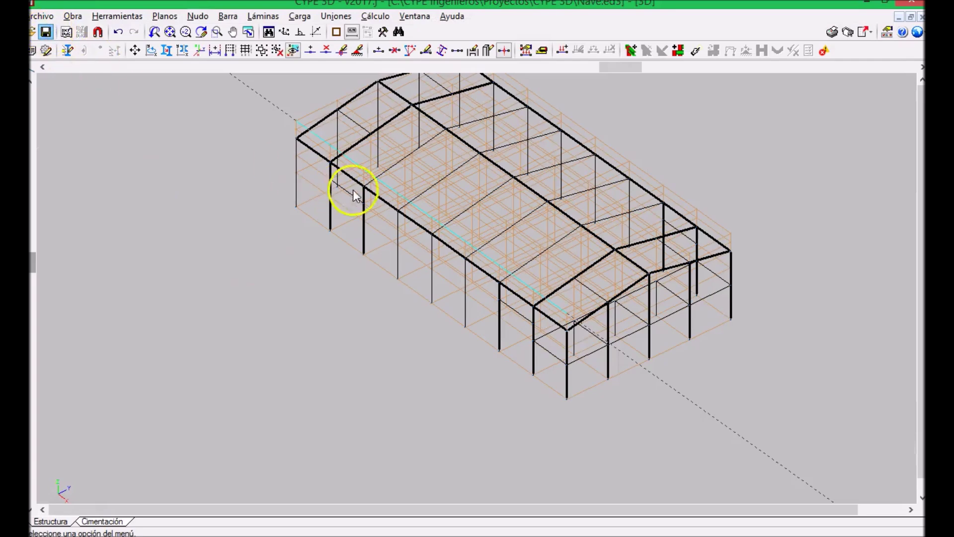
- With the structure seen in elevation, assign fully fixed external supports to all the column base nodes
scroll(391, 232, "up", 2)
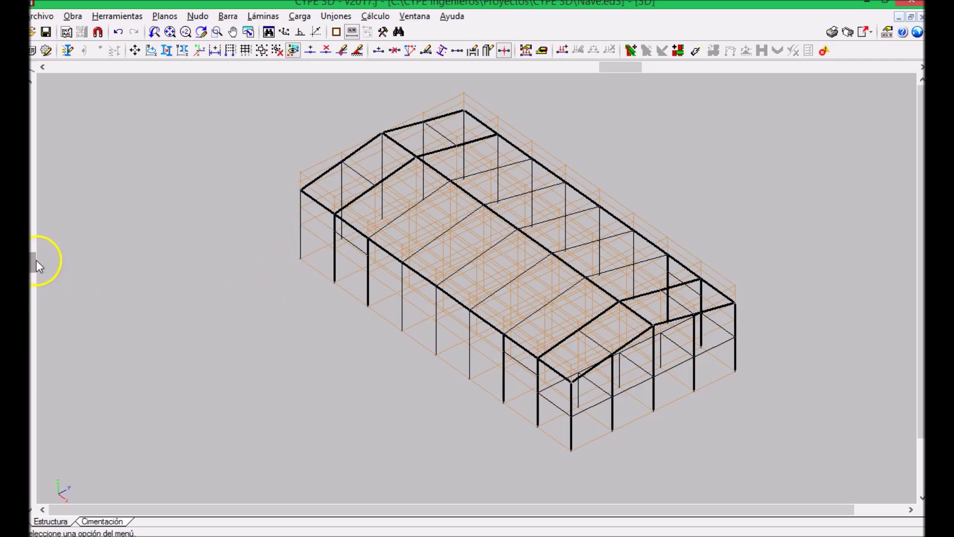
left_click_drag(31, 260, 32, 304)
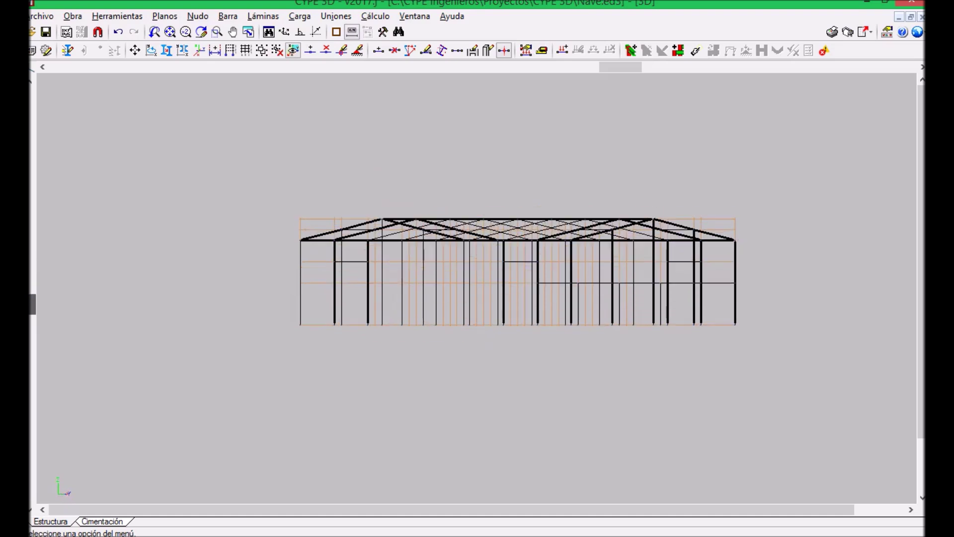
left_click(197, 16)
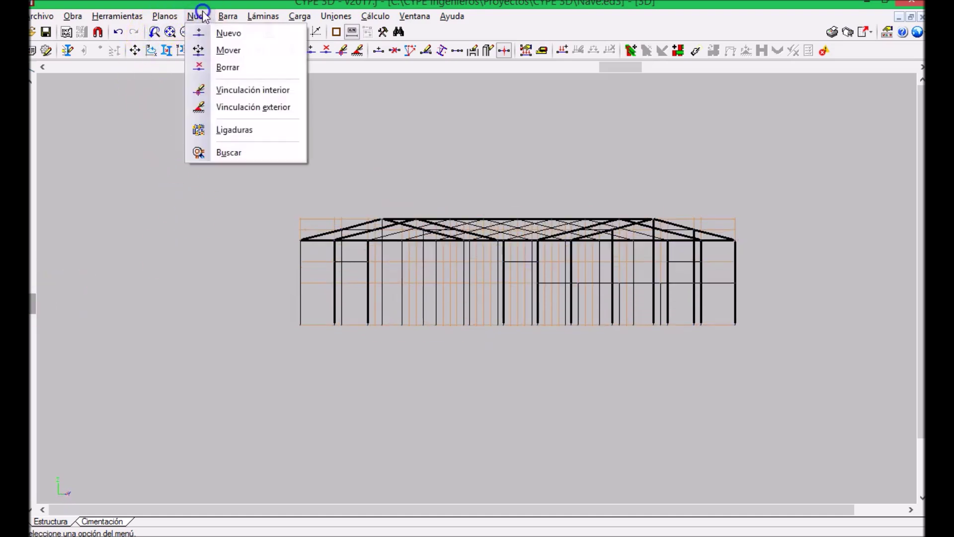
left_click(247, 108)
left_click_drag(780, 312, 223, 390)
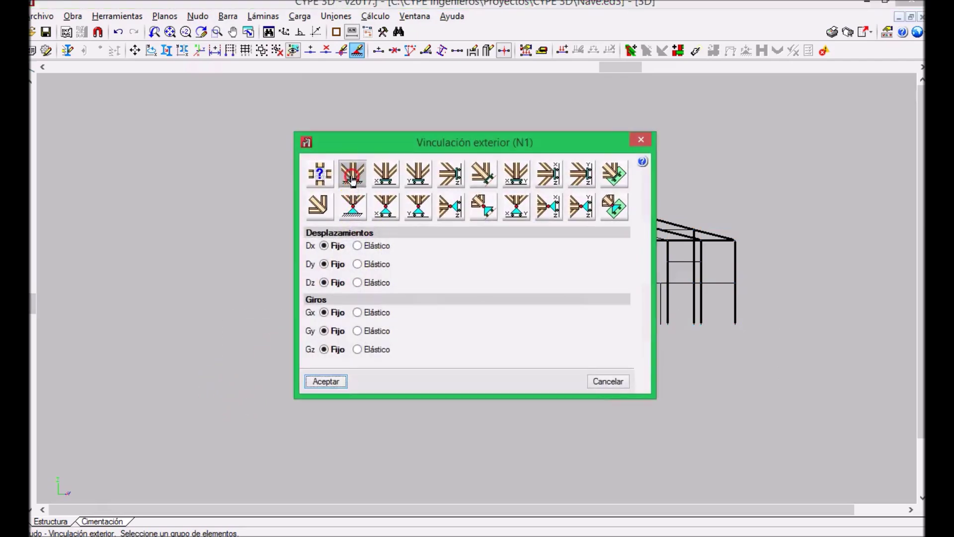
left_click(326, 382)
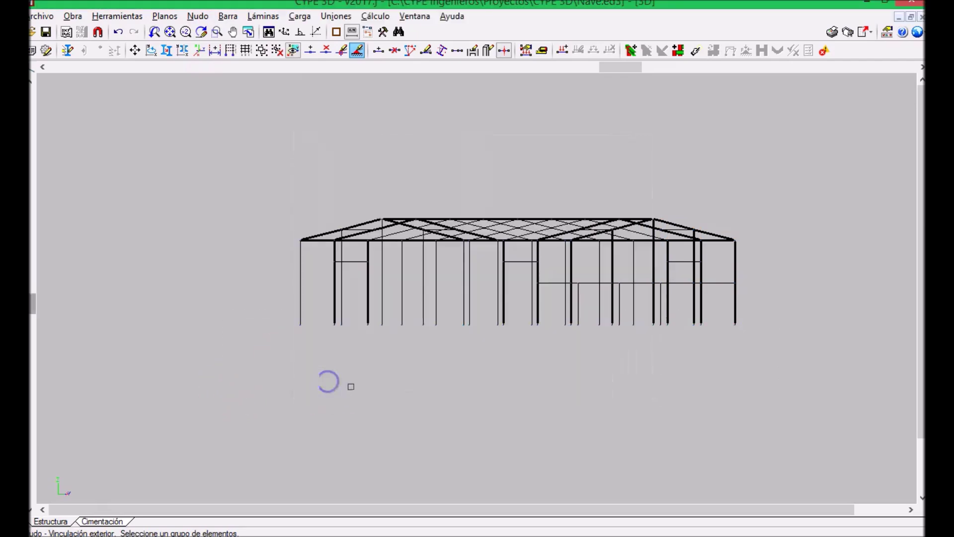
- Set the internal connection of all nodes above the column bases to rigid
left_click(229, 17)
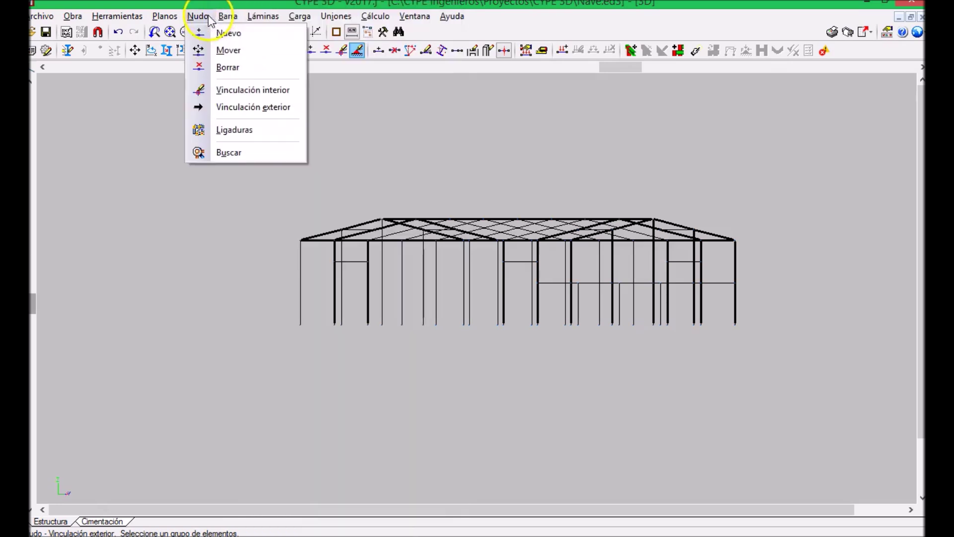
left_click(241, 89)
left_click(811, 190)
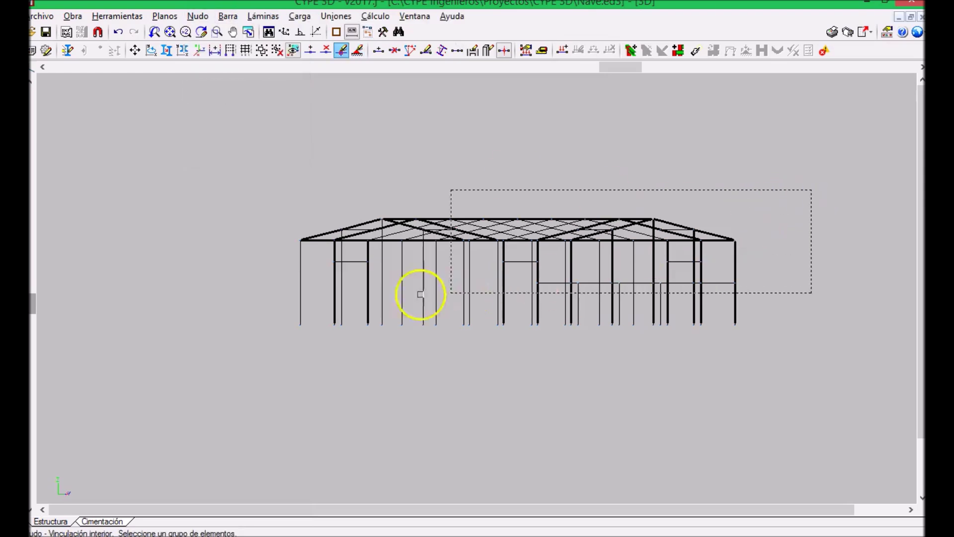
left_click(239, 300)
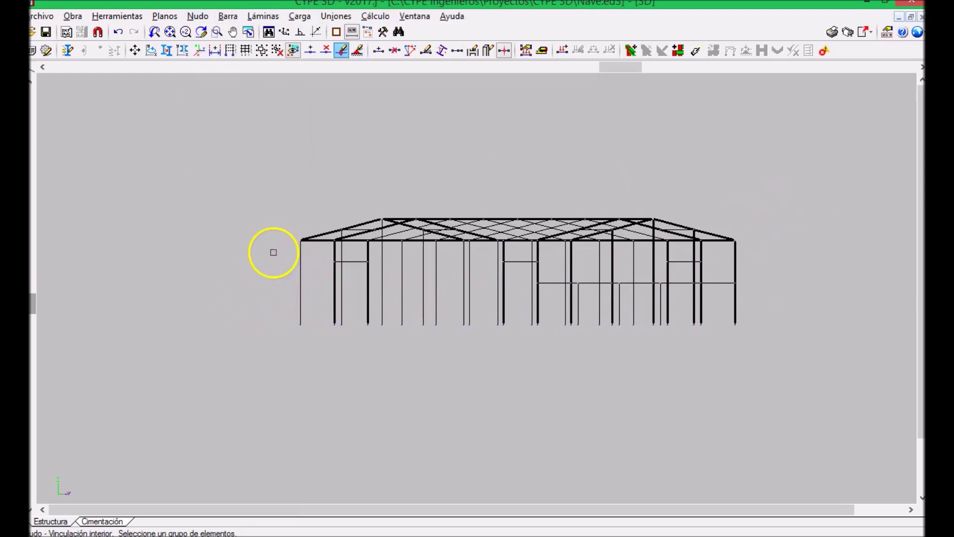
right_click(273, 252)
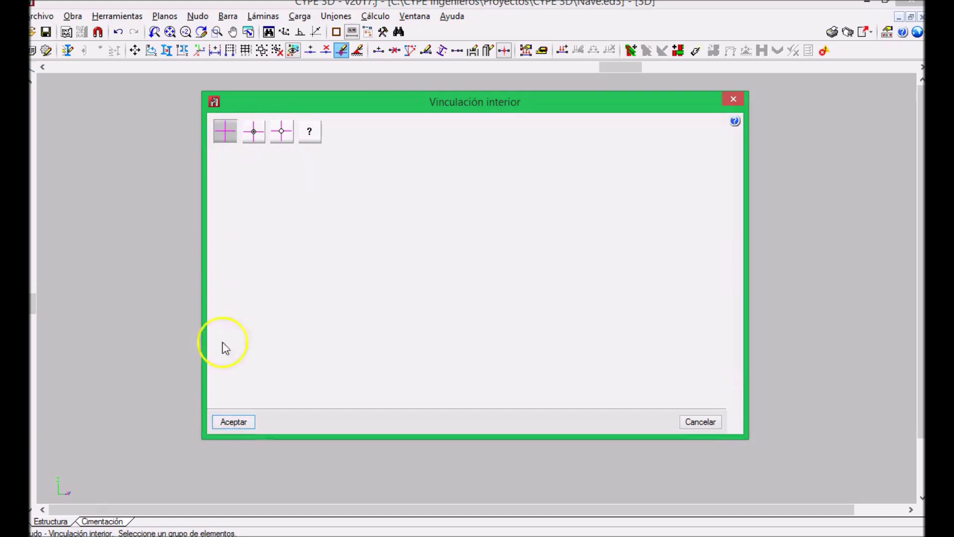
left_click(226, 422)
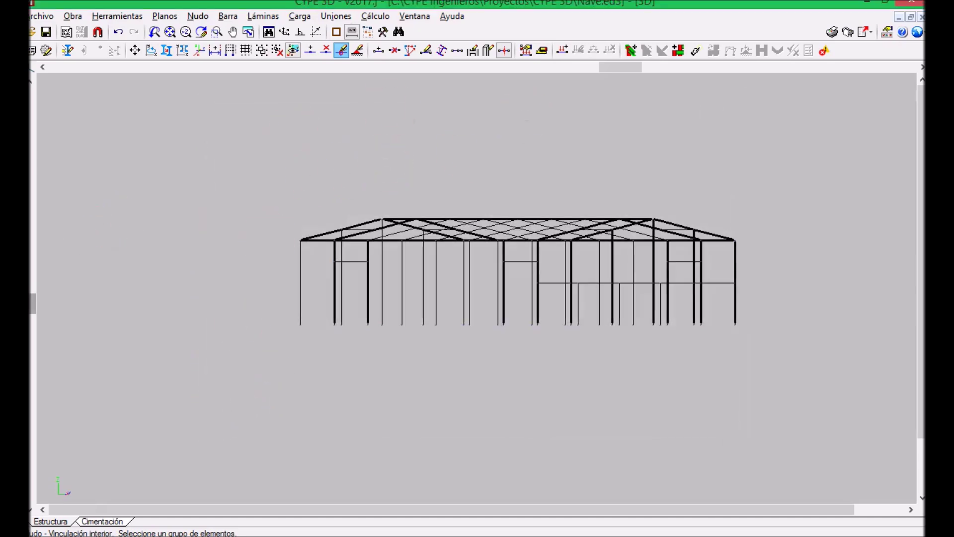
- Return to the oblique 3D view and examine the supports and bar joints around the left facade
middle_click_drag(30, 323, 46, 263)
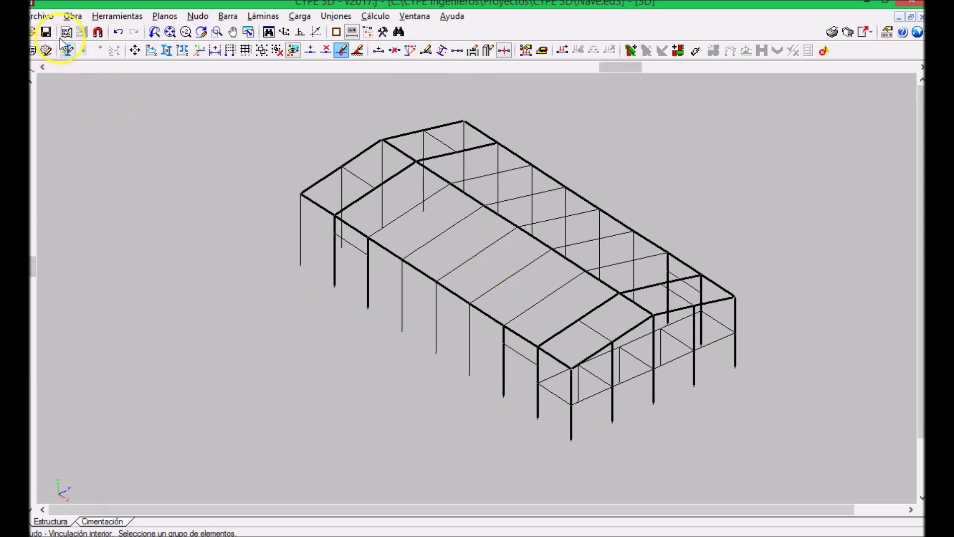
left_click(408, 286)
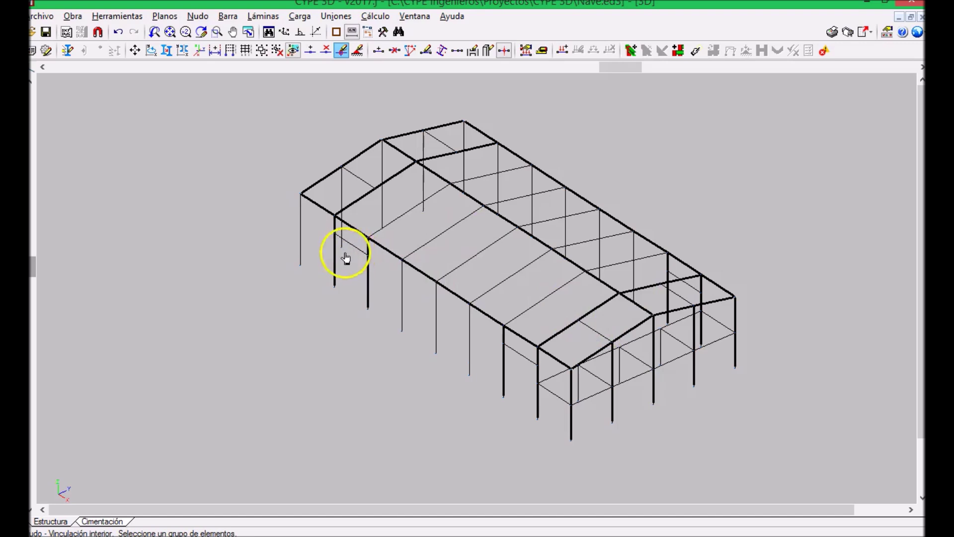
scroll(343, 234, "up", 3)
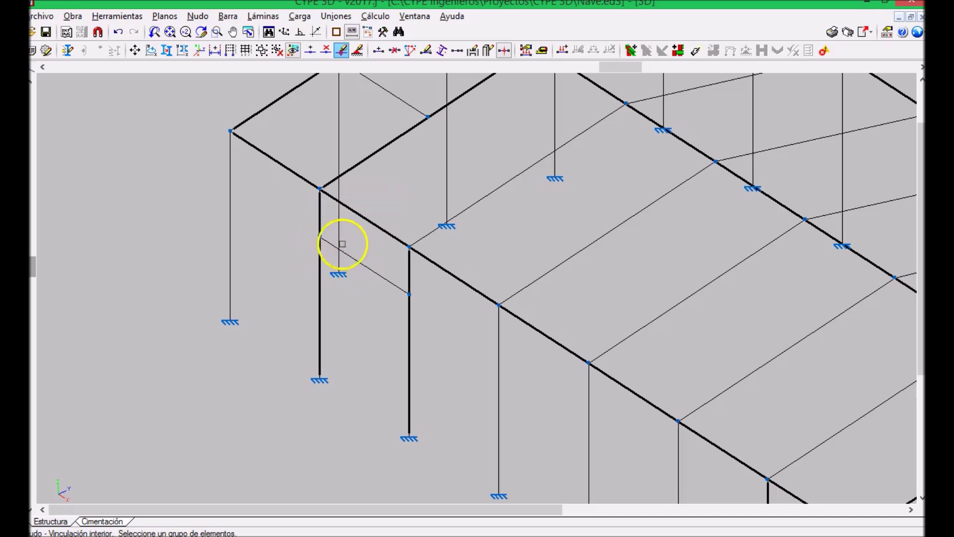
scroll(324, 259, "down", 5)
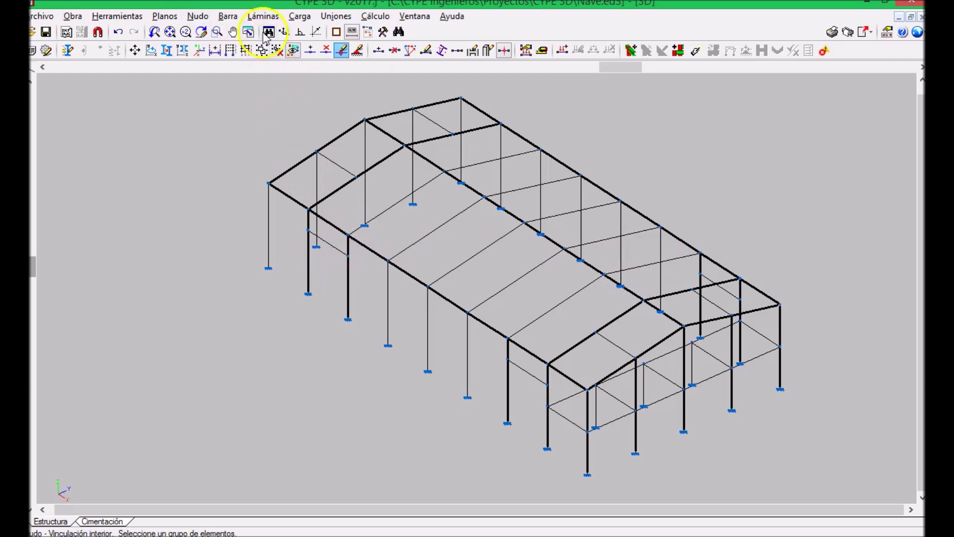
- In the Izquierdo view, use Articular extremos to pin both ends of the IPE 160 bar in the facade's second bay
left_click(230, 16)
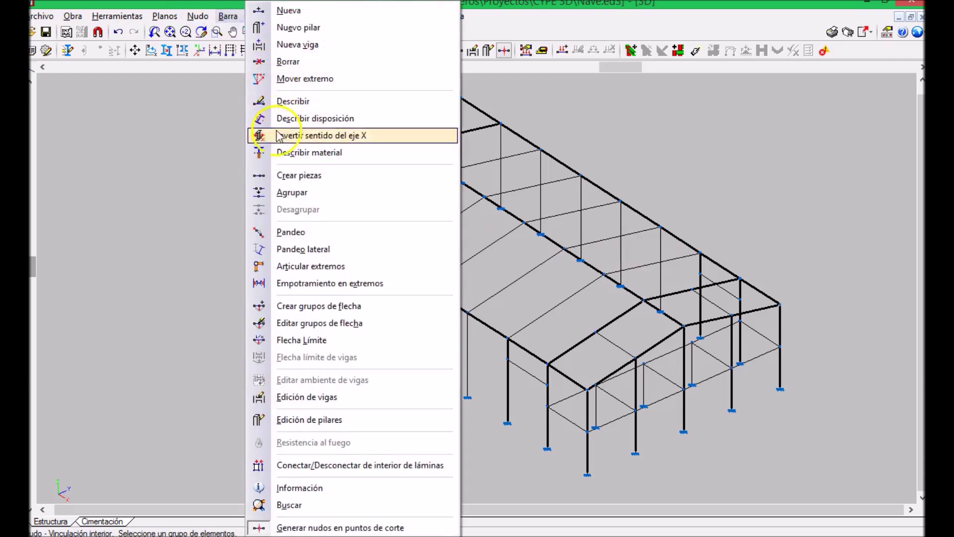
left_click(314, 269)
scroll(313, 267, "up", 3)
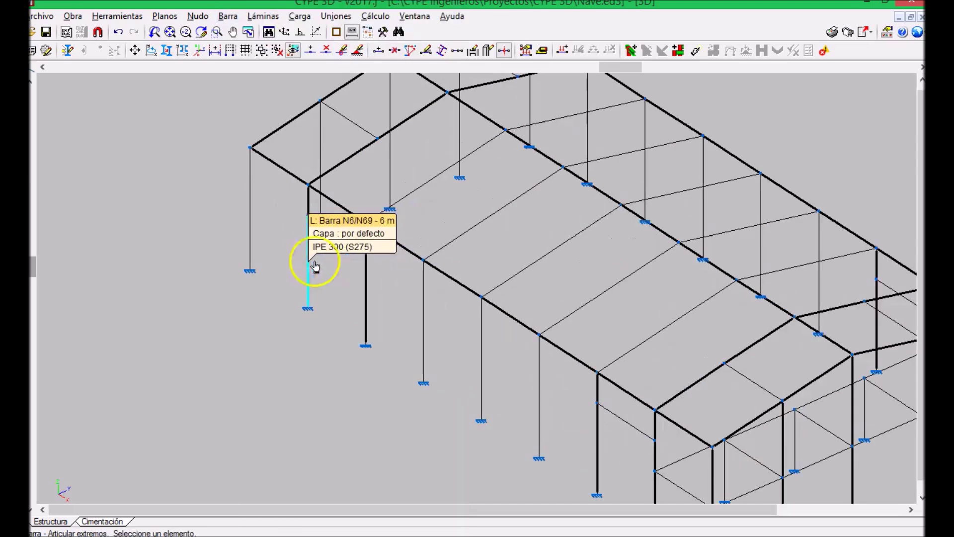
left_click(412, 18)
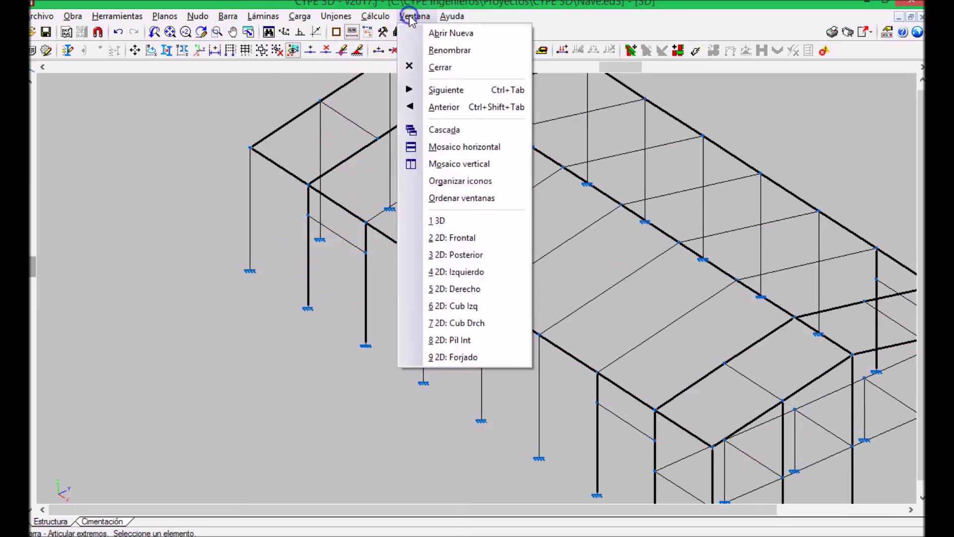
left_click(463, 272)
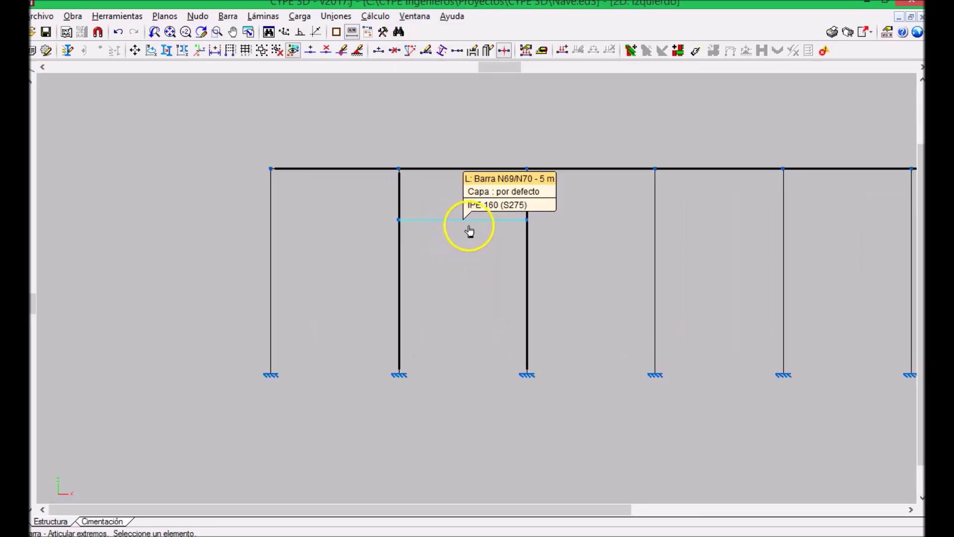
scroll(466, 224, "up", 5)
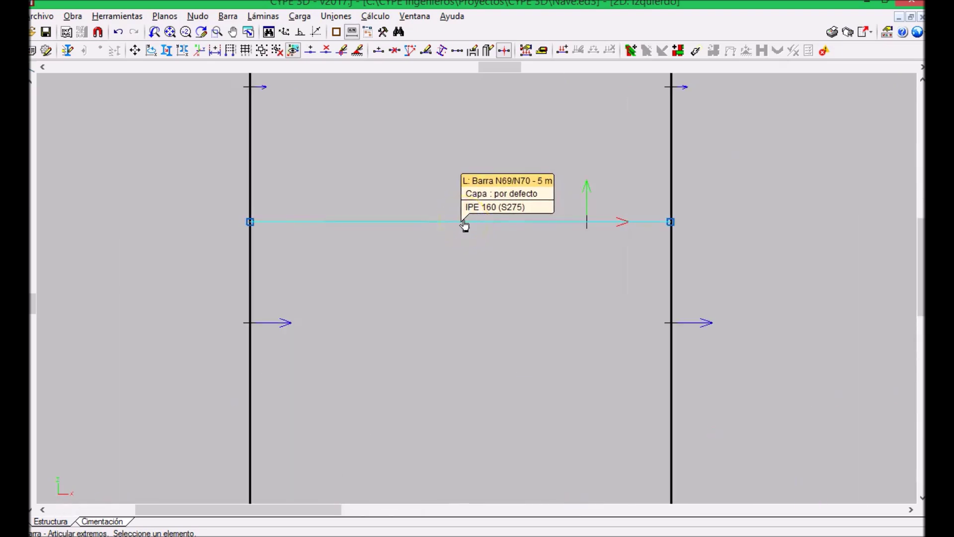
left_click(467, 230)
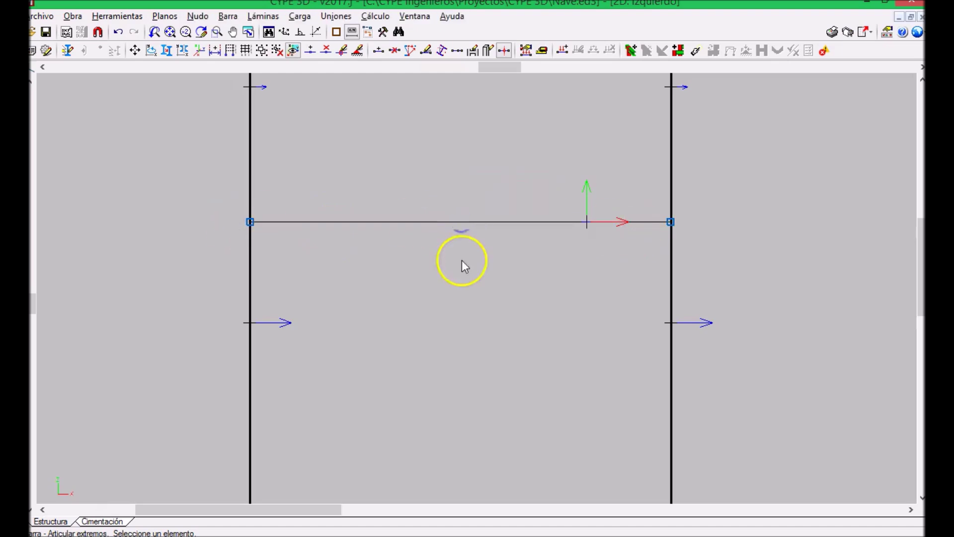
left_click(273, 223)
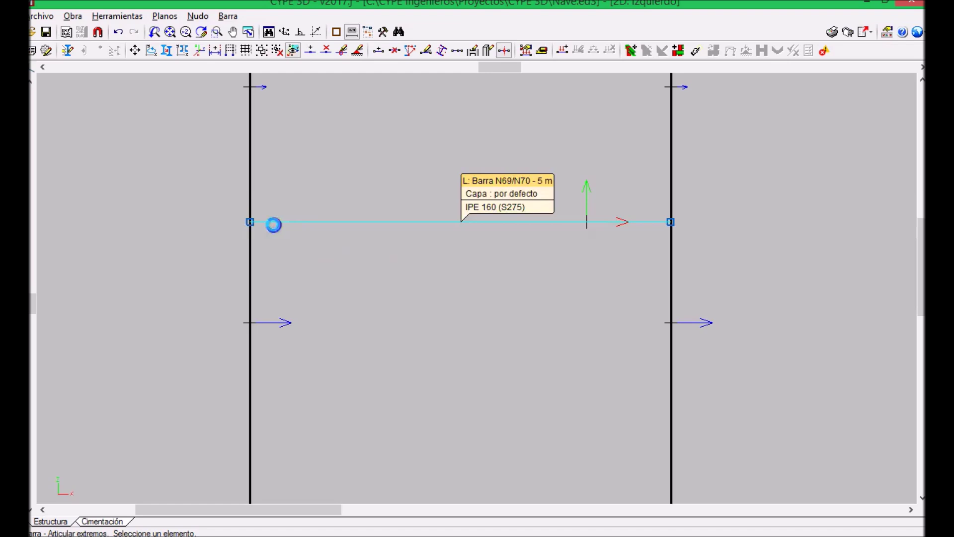
left_click(649, 220)
- Pin both ends of the IPE 160 bar next to the floor bay and of the floor-level bar on the left facade
scroll(348, 301, "down", 3)
scroll(643, 299, "down", 2)
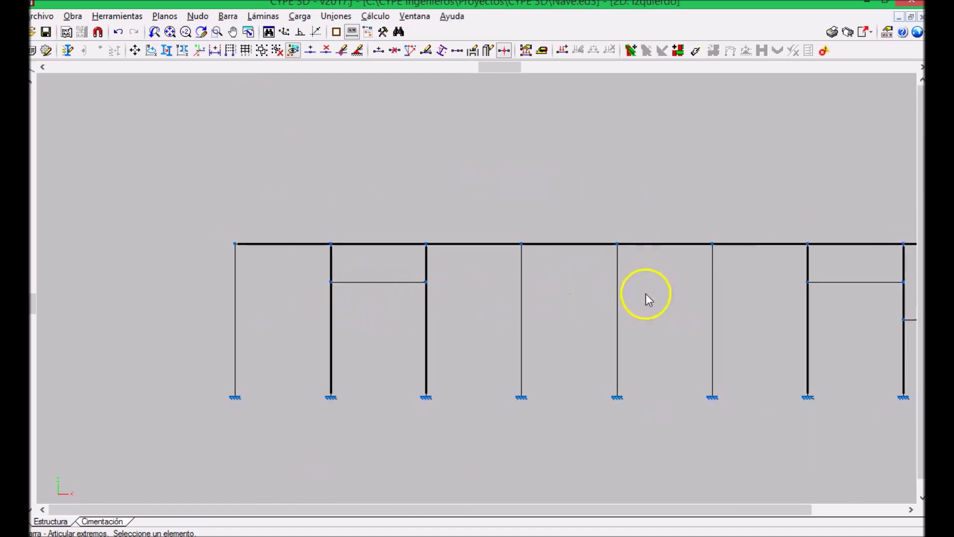
scroll(575, 309, "right", 5)
scroll(543, 277, "up", 2)
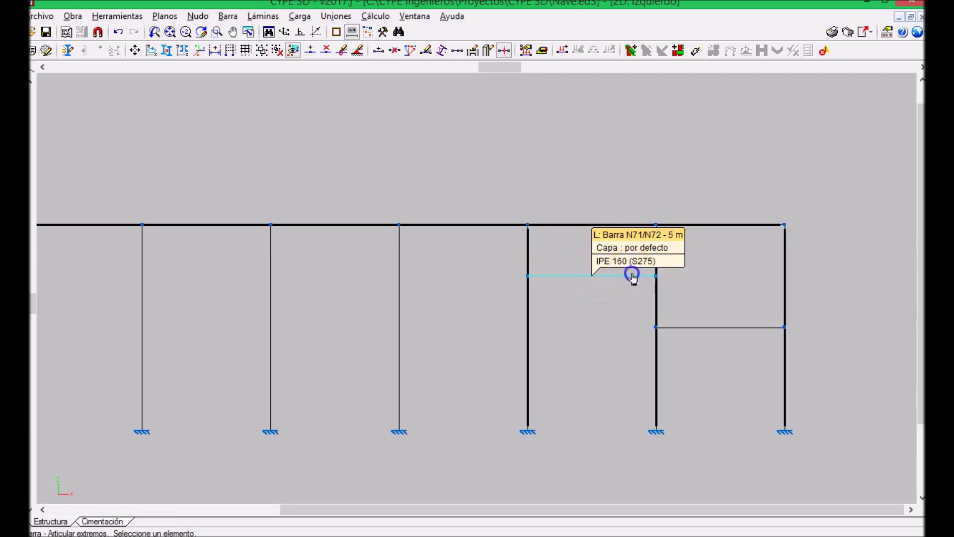
scroll(710, 369, "up", 2)
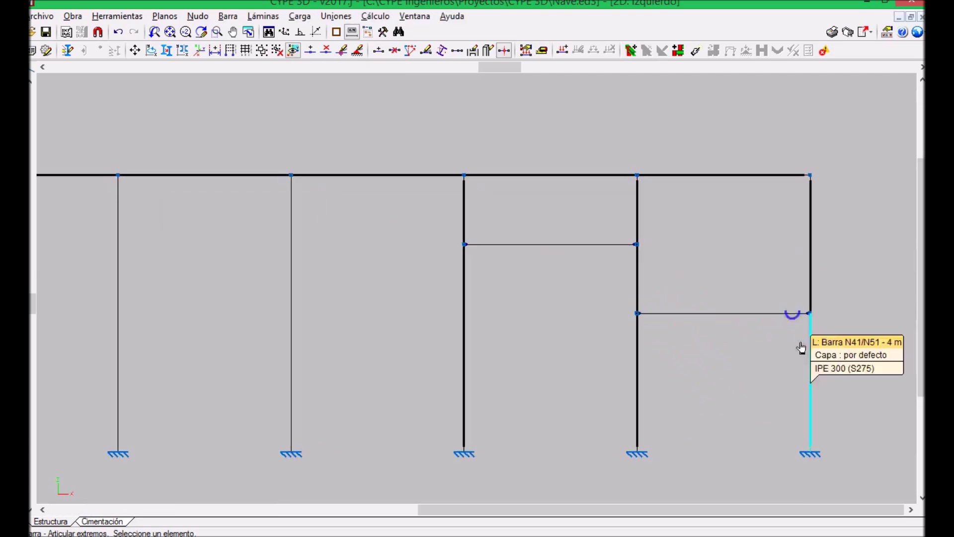
- Pin both ends of the IPE 160 eave bars along the left facade, bay by bay
scroll(795, 343, "down", 2)
scroll(780, 241, "up", 2)
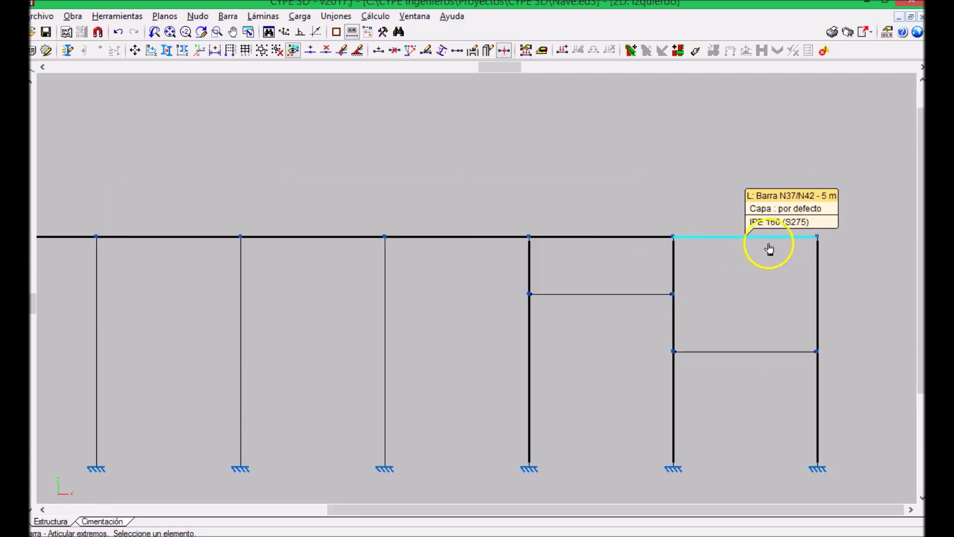
left_click(767, 246)
left_click(471, 241)
middle_click_drag(525, 328, 540, 316)
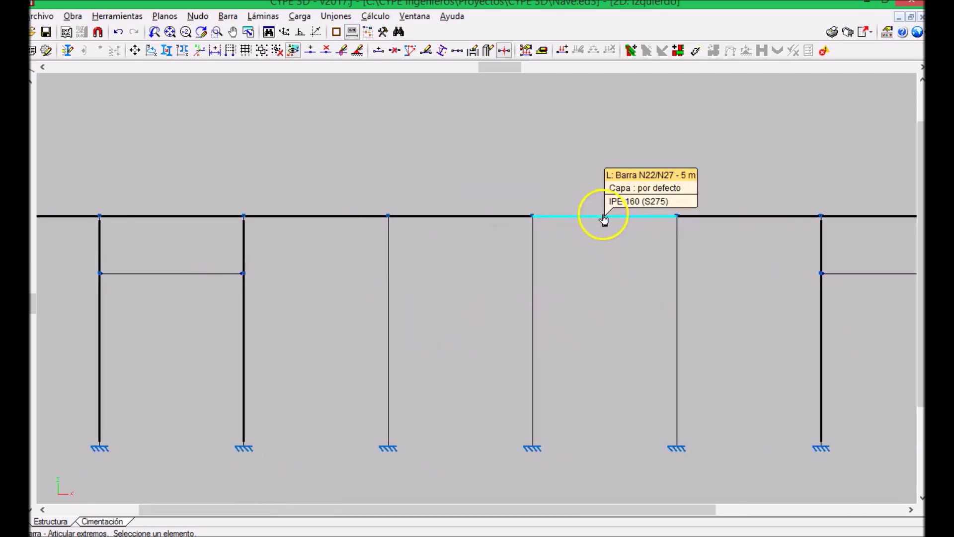
middle_click_drag(470, 259, 498, 267)
left_click(479, 233)
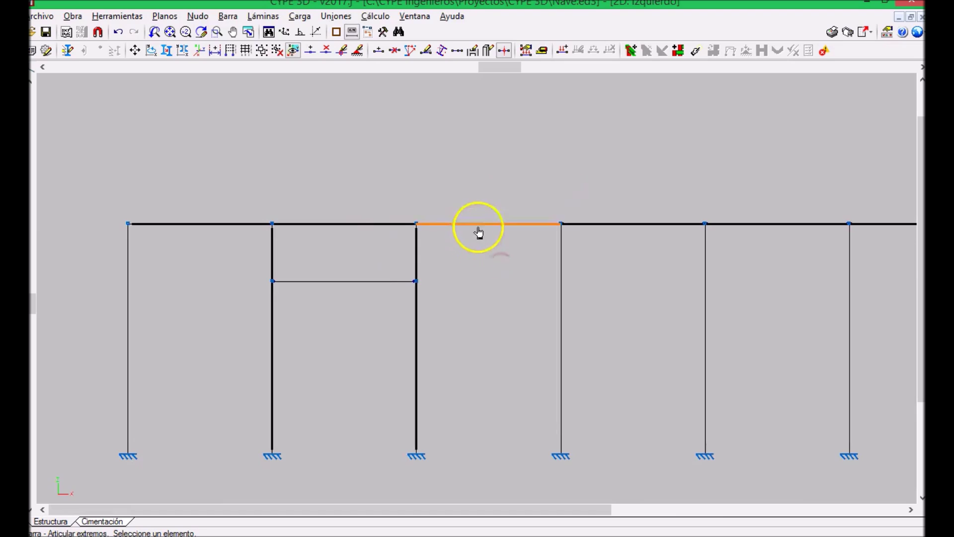
left_click(216, 224)
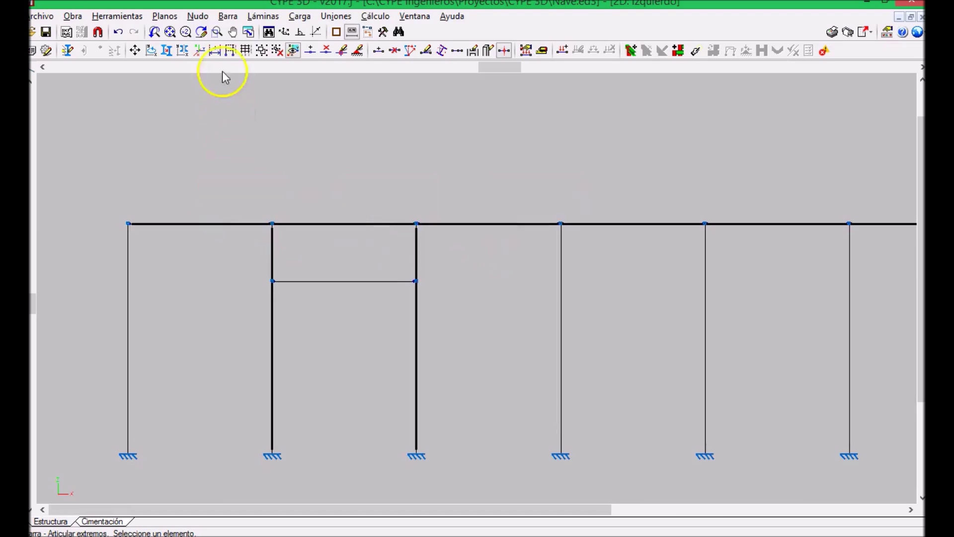
- Apply Crear piezas to the left facade's eave line at the inner node of the third frame, and accept creating the piece
left_click(230, 19)
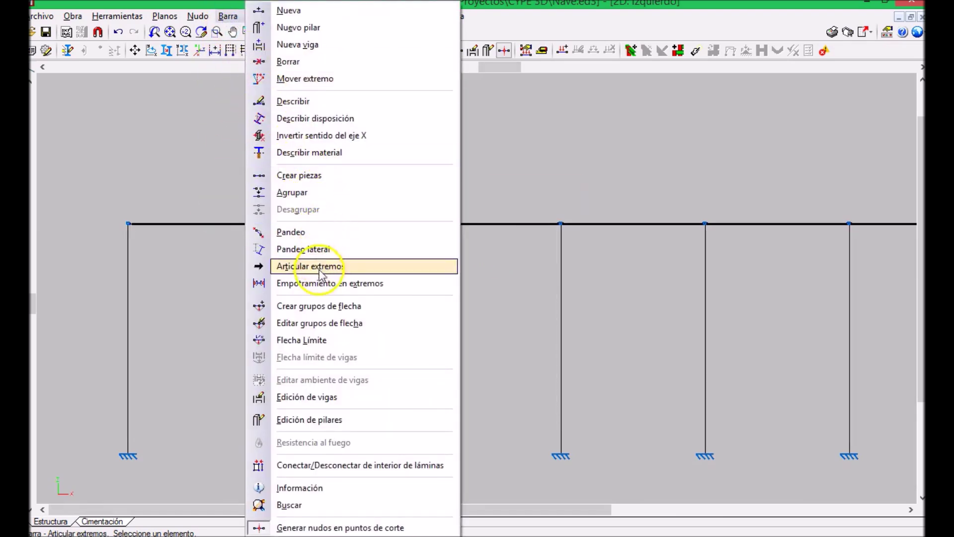
left_click(313, 176)
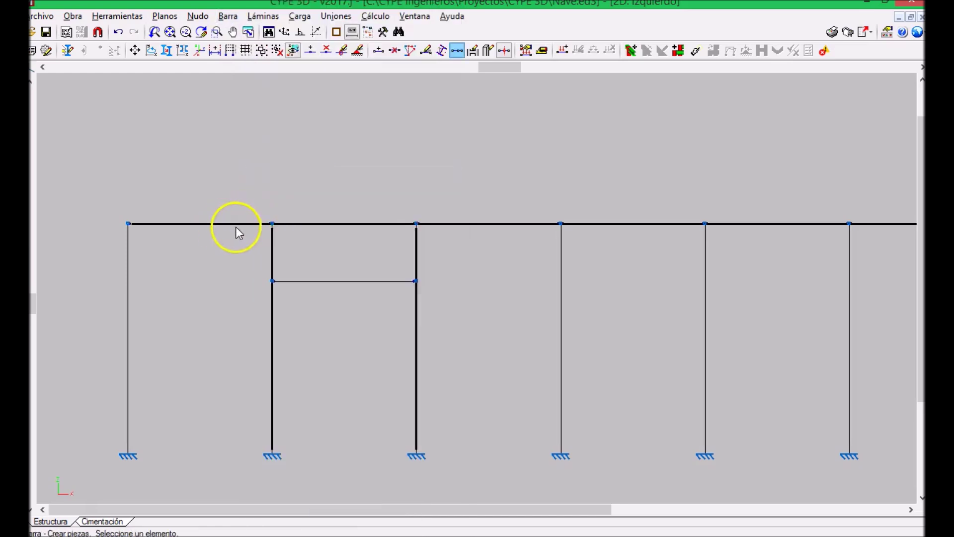
left_click(410, 228)
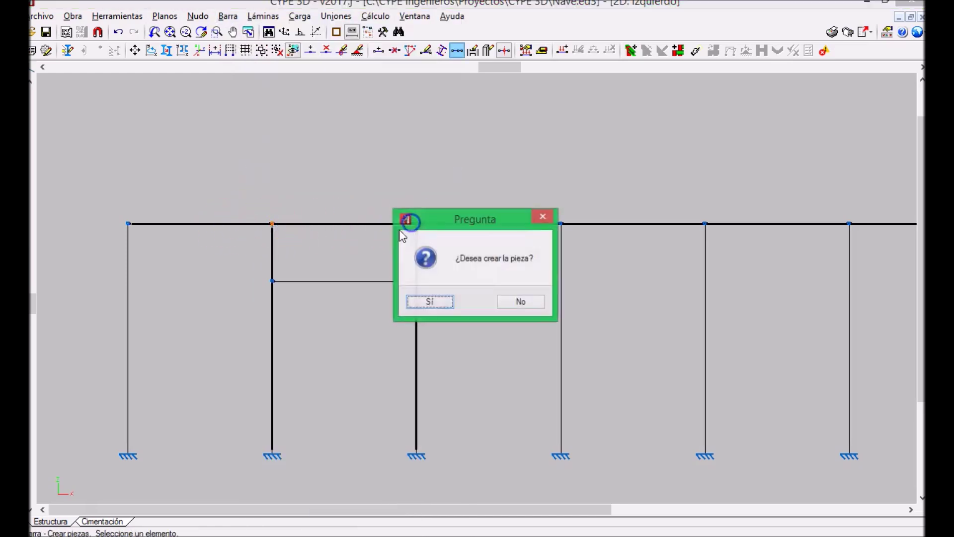
left_click(430, 302)
scroll(427, 175, "down", 2)
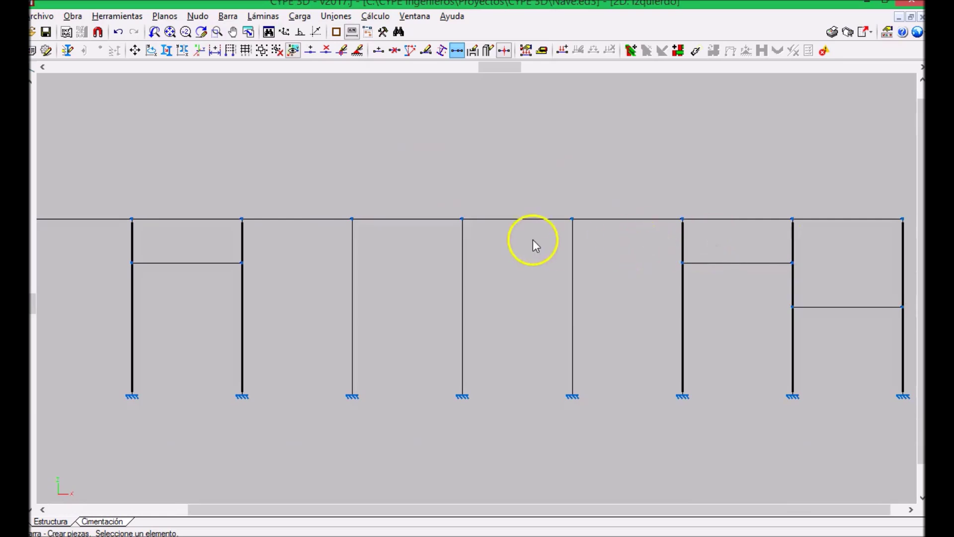
scroll(413, 233, "down", 1)
- In the Derecho view, apply Crear piezas at an inner node of the right facade's eave line and accept the piece
left_click(415, 16)
left_click(467, 287)
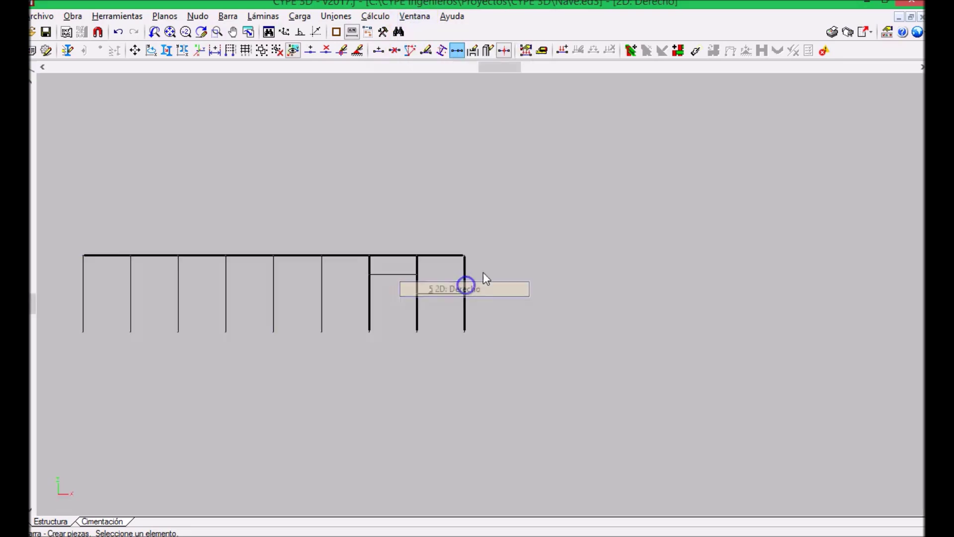
middle_click_drag(280, 213, 401, 175)
scroll(351, 209, "up", 1)
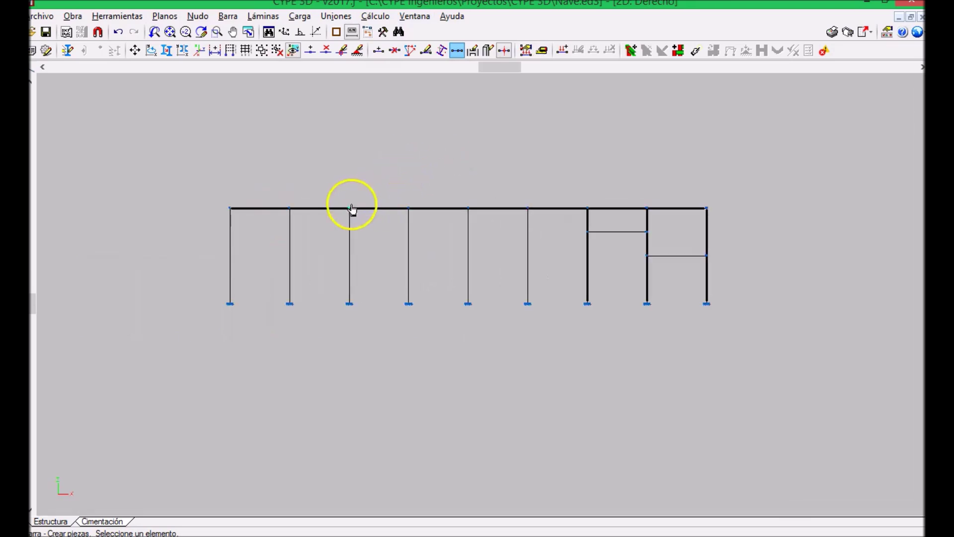
left_click(407, 208)
left_click(431, 303)
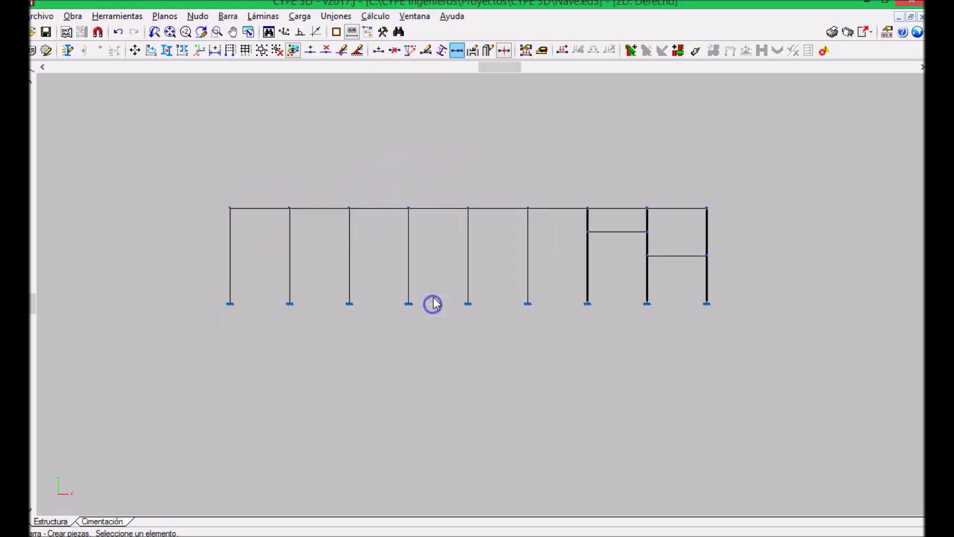
- Use Articular extremos to pin the ends of the right facade's IPE 160 bars, including the bar beside the floor bay
left_click(229, 15)
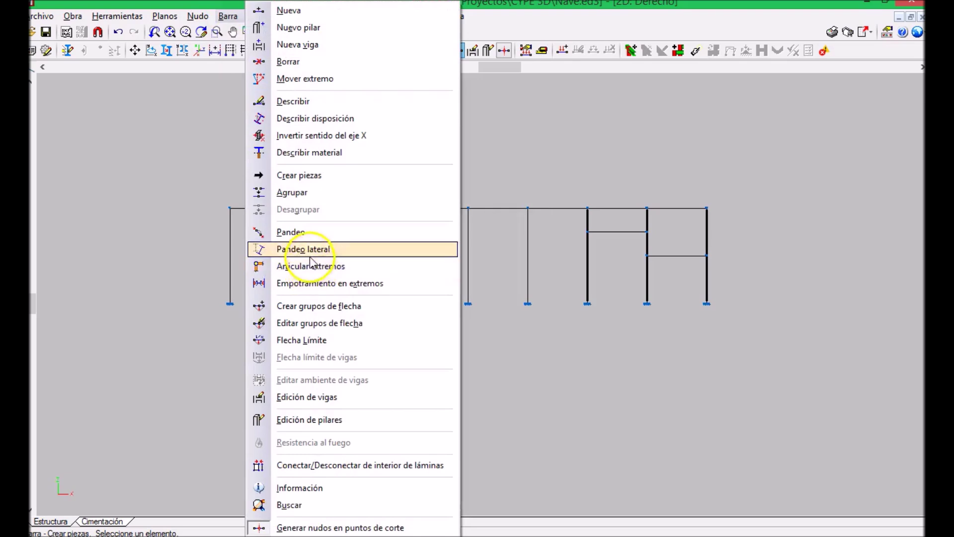
left_click(316, 268)
scroll(284, 234, "up", 1)
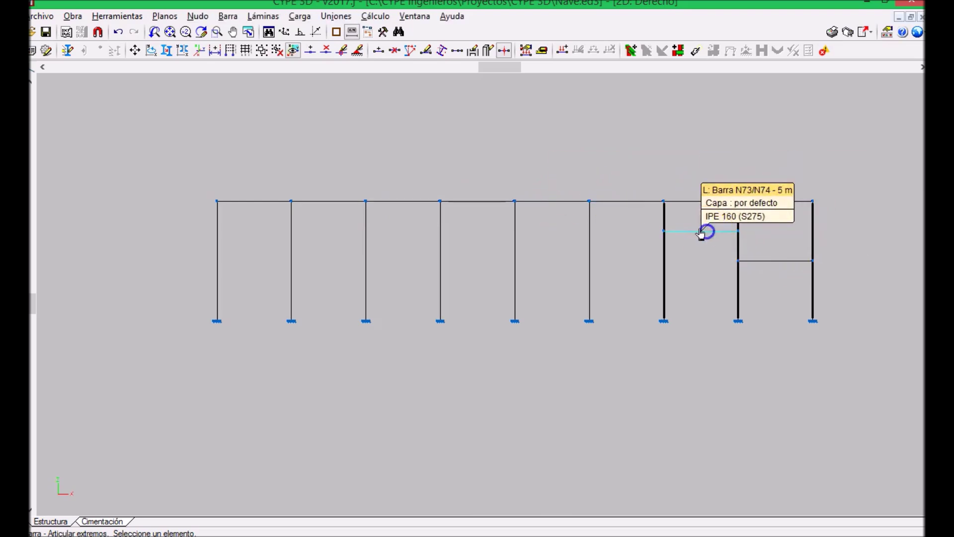
- In the Cub Izq view, pin both ends of the mid-slope IPE 160 bars in the end bays and of the ridge bars
left_click(433, 20)
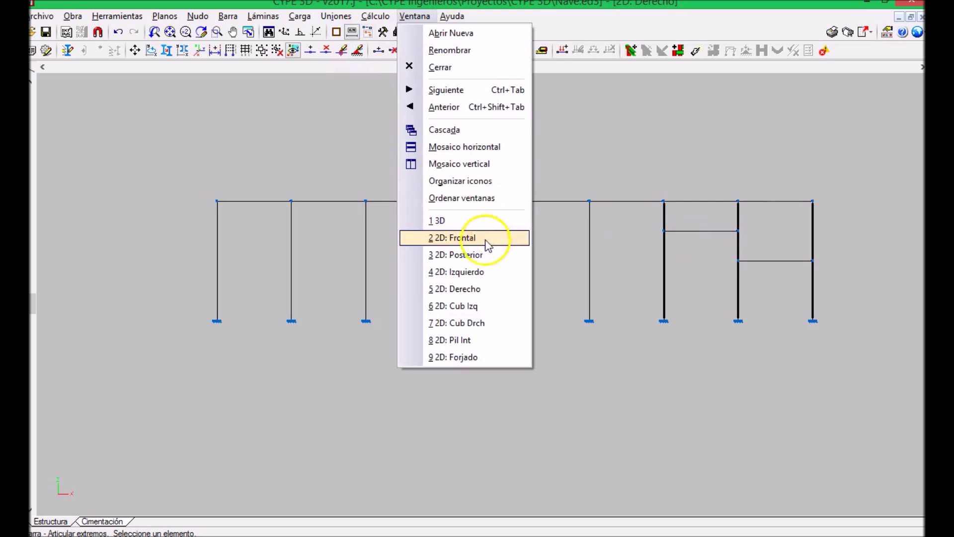
left_click(475, 305)
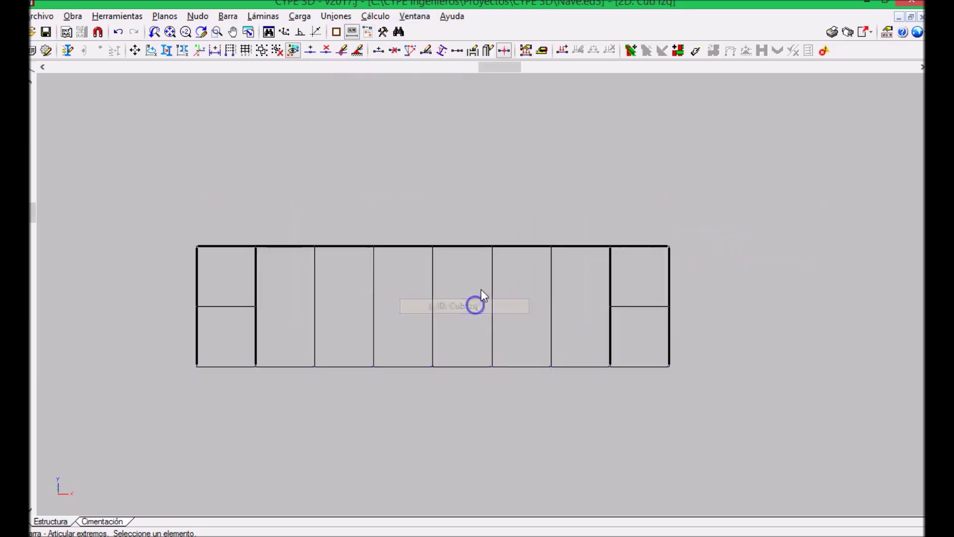
left_click(639, 307)
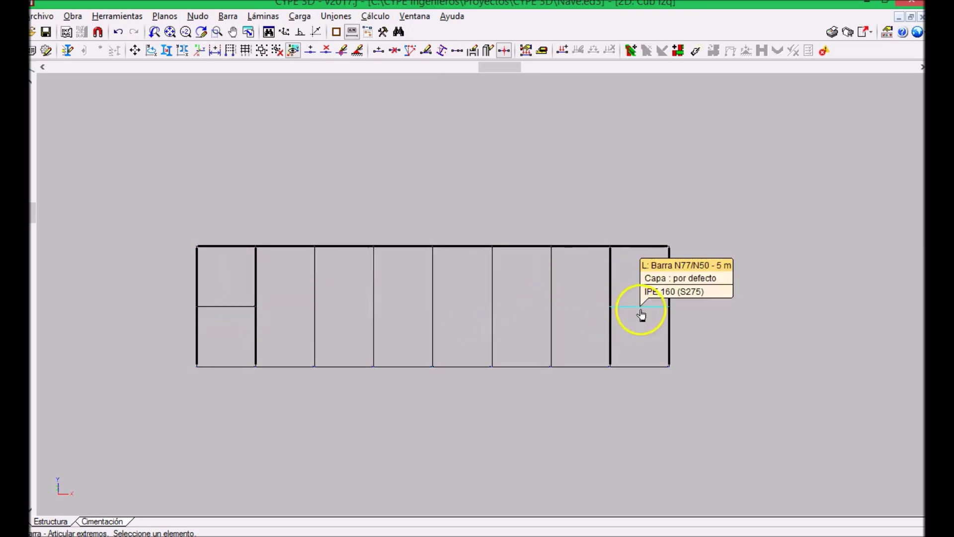
left_click(223, 260)
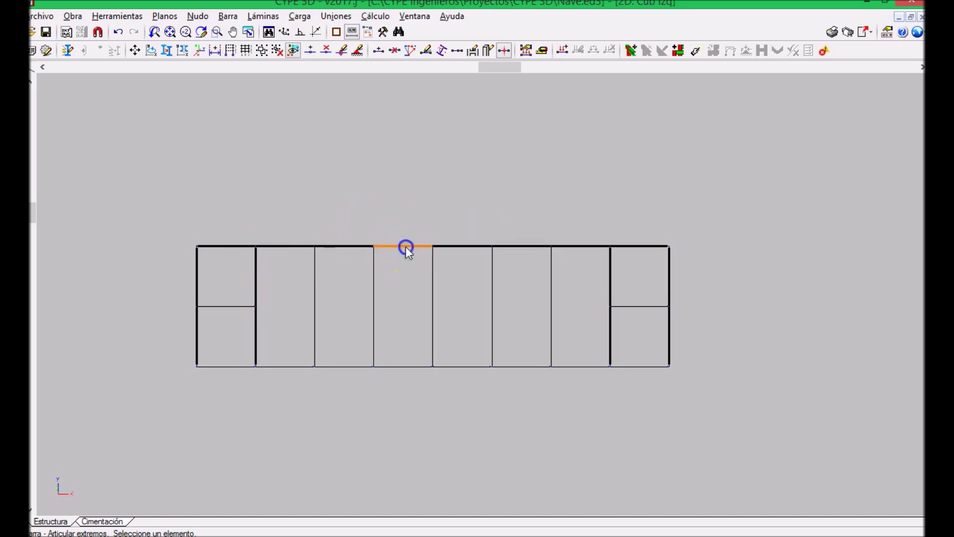
left_click(635, 247)
scroll(660, 256, "up", 5)
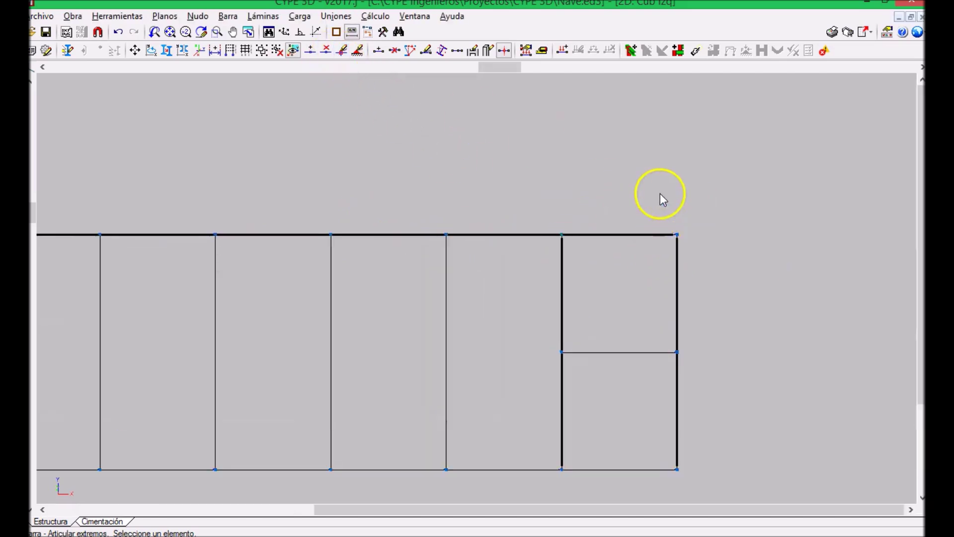
scroll(720, 204, "down", 6)
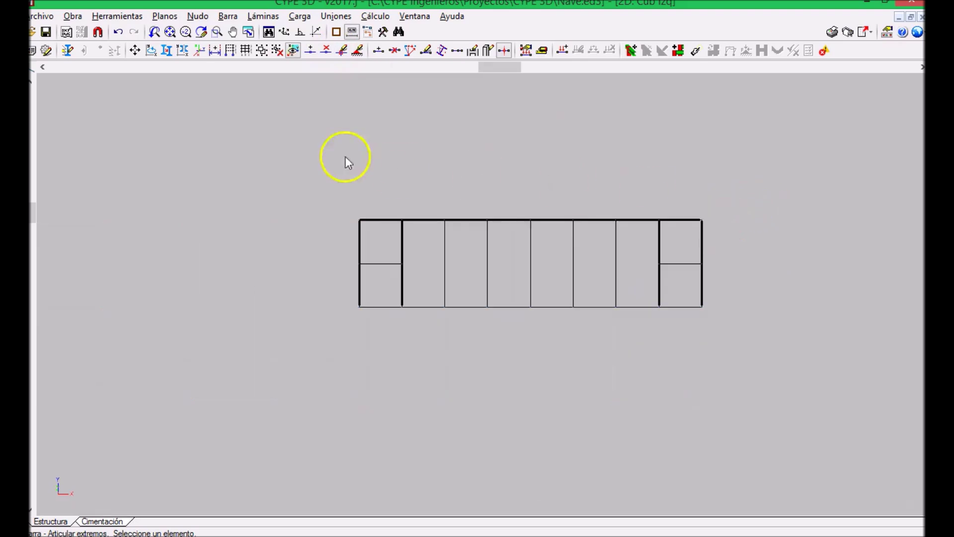
- Apply Crear piezas at an inner node of the ridge line in the left roof slope and accept creating the piece
left_click(228, 16)
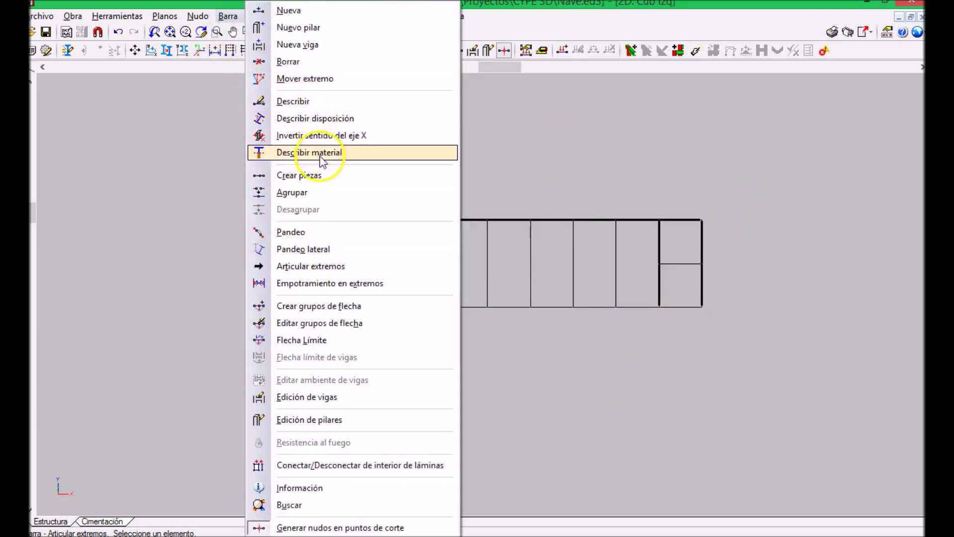
left_click(321, 175)
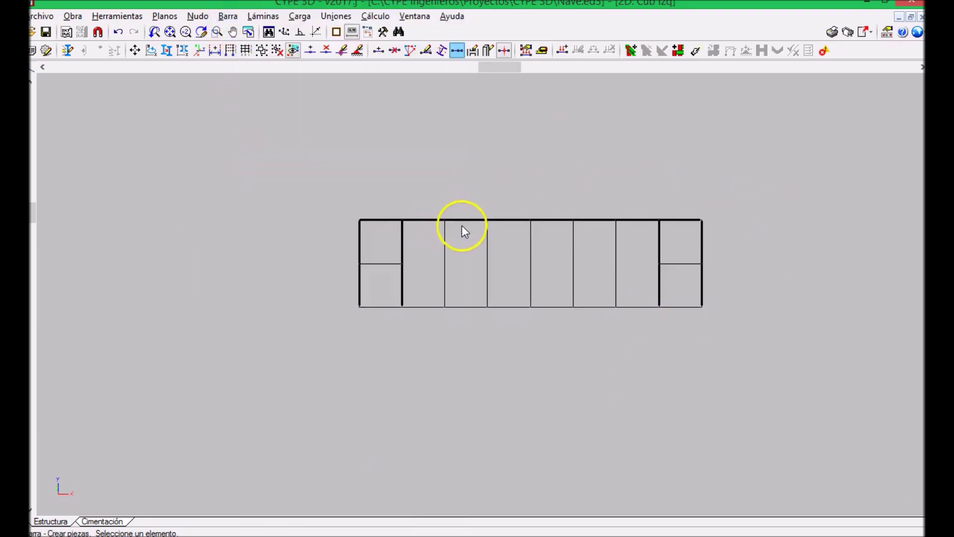
left_click(487, 220)
left_click(439, 304)
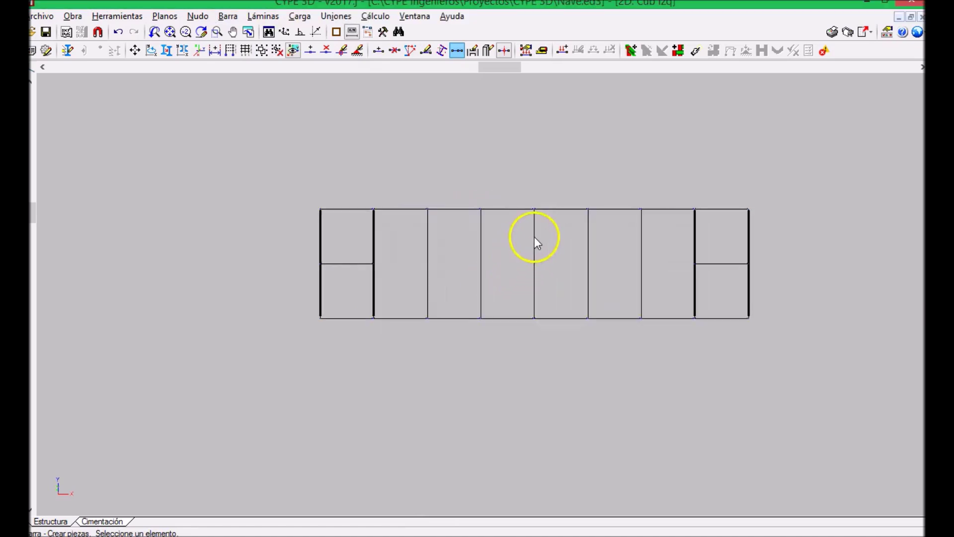
- In the Cub Drch view, use Articular extremos to pin both ends of the two mid-slope IPE 160 bars in the end bays
left_click(426, 18)
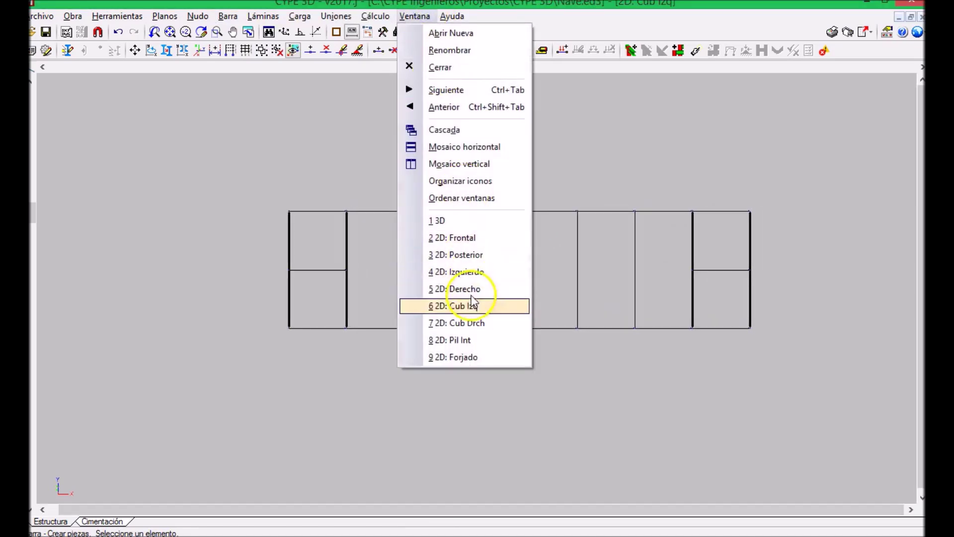
left_click(475, 322)
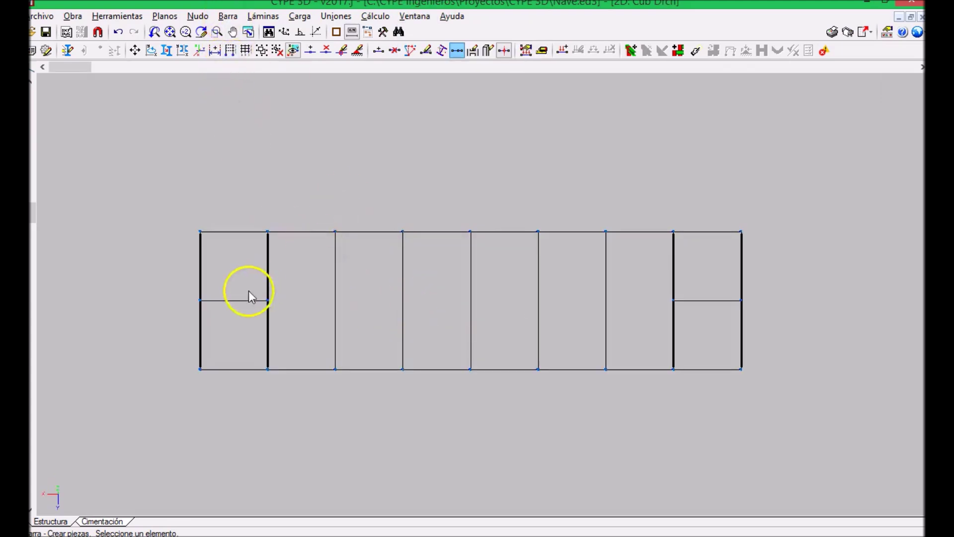
scroll(250, 296, "up", 5)
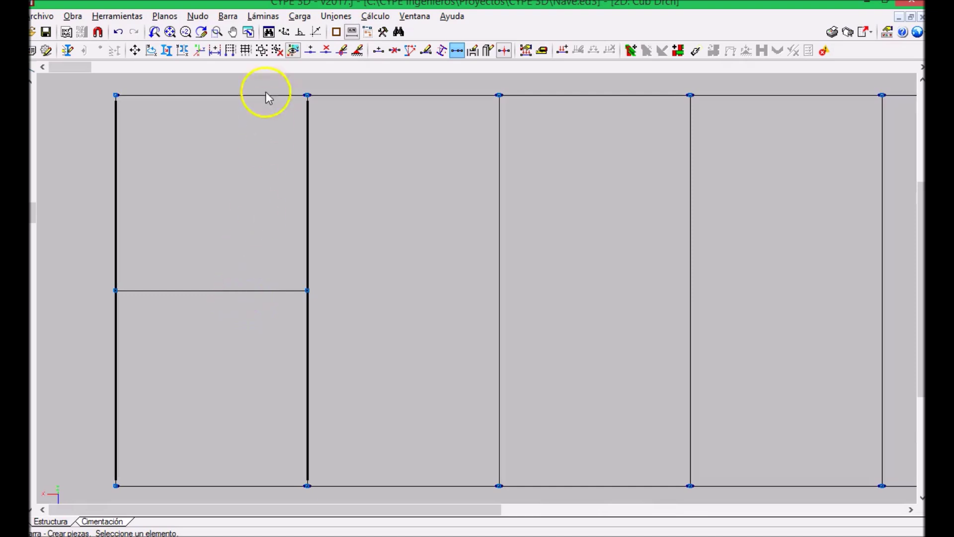
left_click(240, 16)
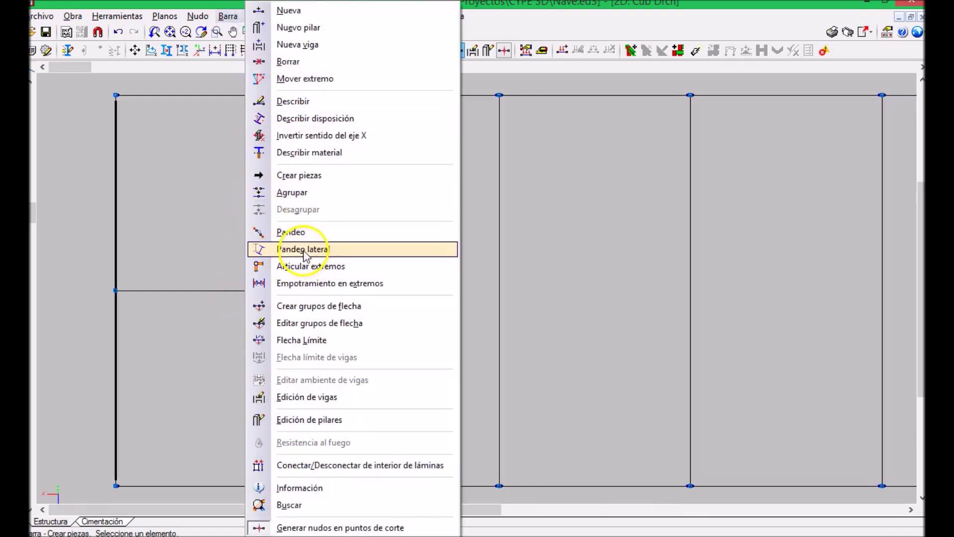
left_click(305, 271)
scroll(205, 297, "down", 4)
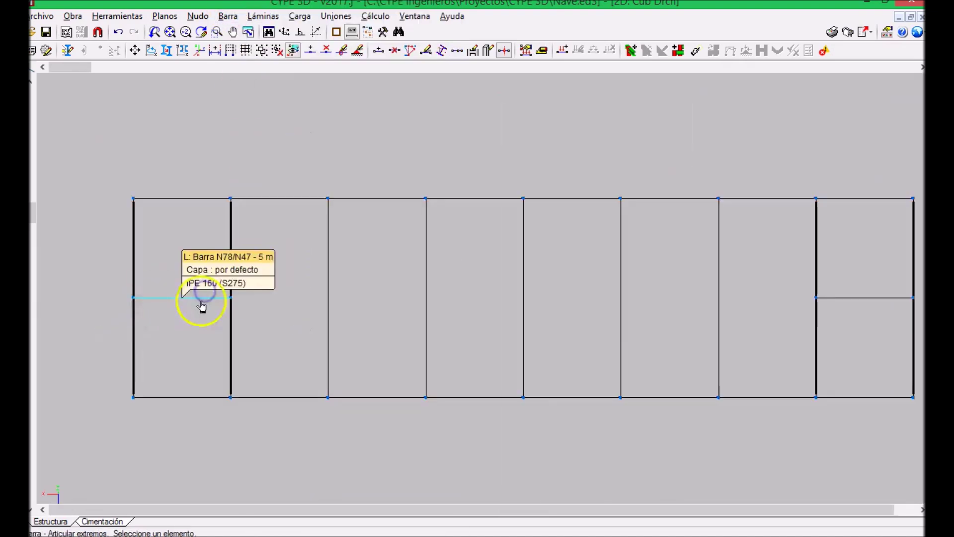
left_click(865, 298)
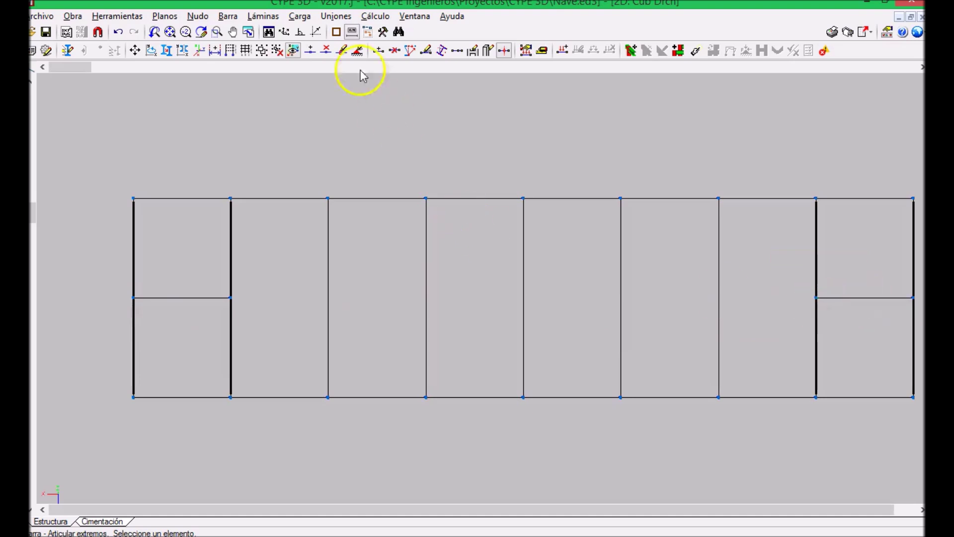
- Check the Pil Int frame, and pin both ends of the IPE 160 crossbars spanning the floor bay in the Forjado view
left_click(407, 16)
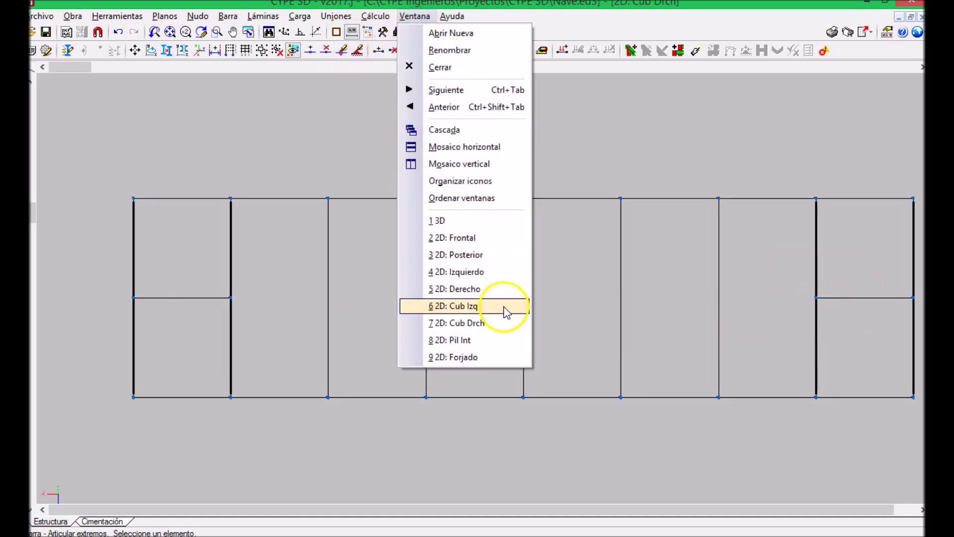
left_click(496, 339)
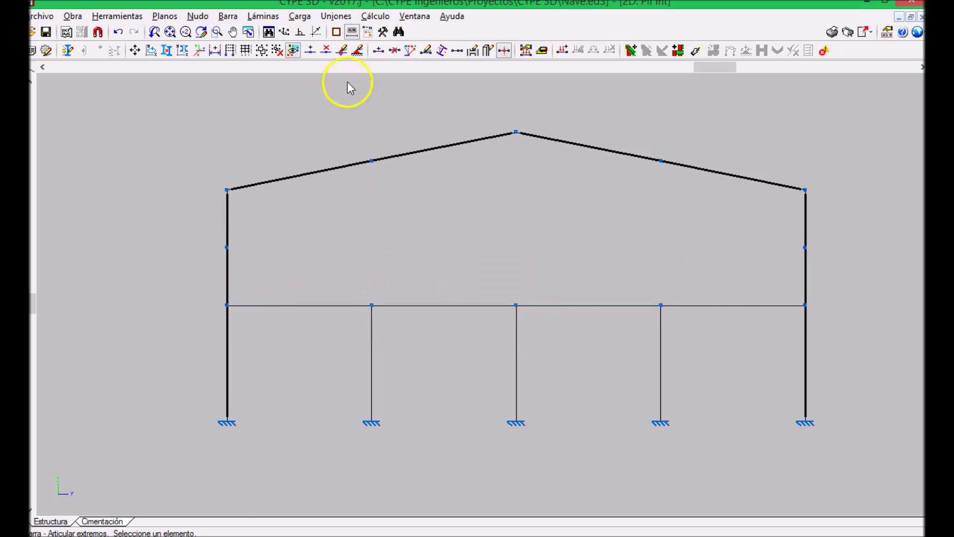
left_click(407, 17)
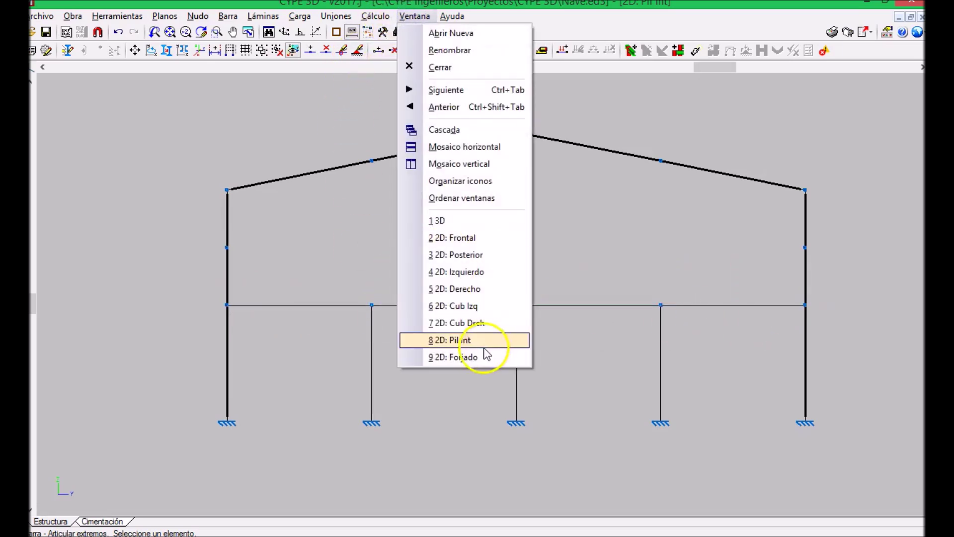
left_click(472, 356)
scroll(208, 413, "up", 4)
middle_click_drag(221, 364, 376, 311)
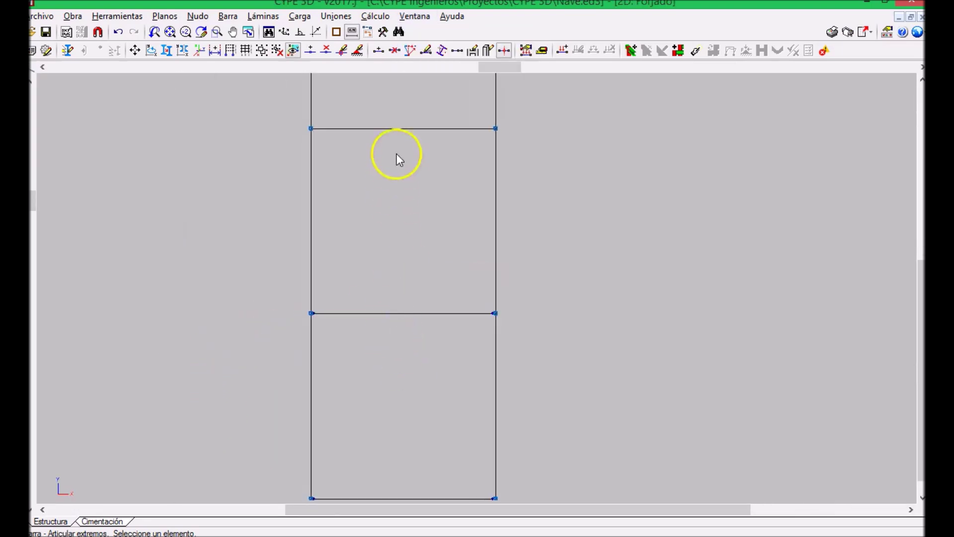
middle_click_drag(405, 245, 396, 273)
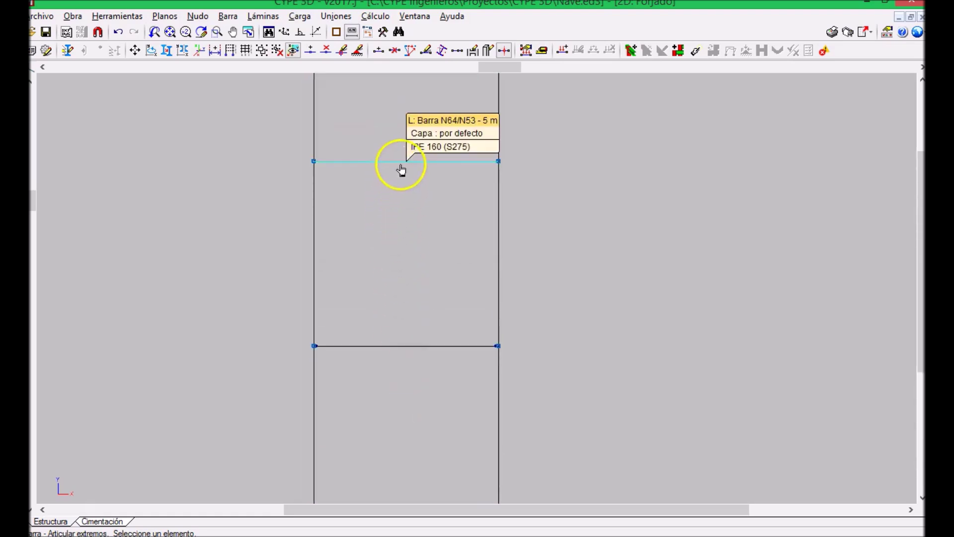
middle_click_drag(404, 163, 427, 295)
scroll(419, 226, "down", 1)
middle_click_drag(419, 226, 538, 184)
scroll(538, 184, "down", 1)
scroll(541, 200, "down", 1)
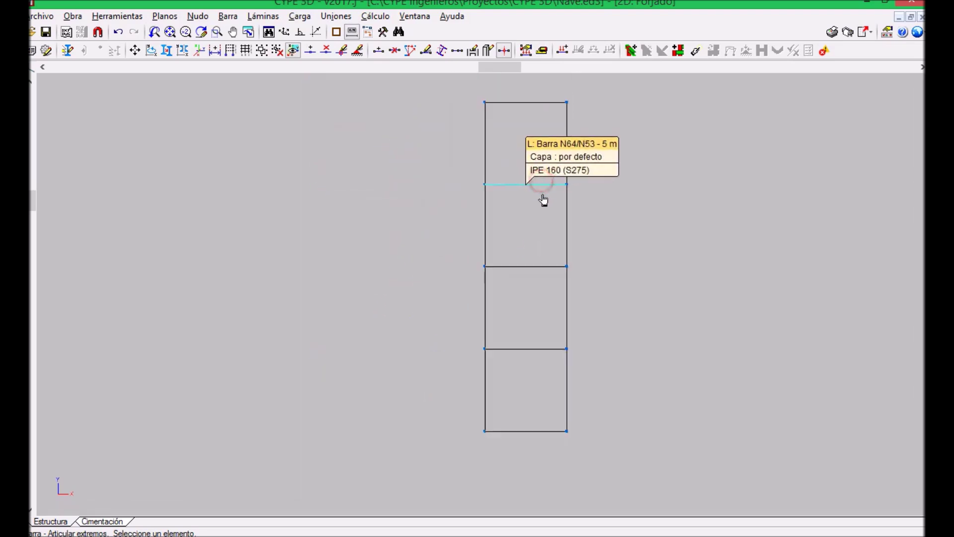
- Switch to the 3D view and position the whole building frame in sight
left_click(416, 20)
left_click(450, 220)
middle_click_drag(568, 234, 420, 232)
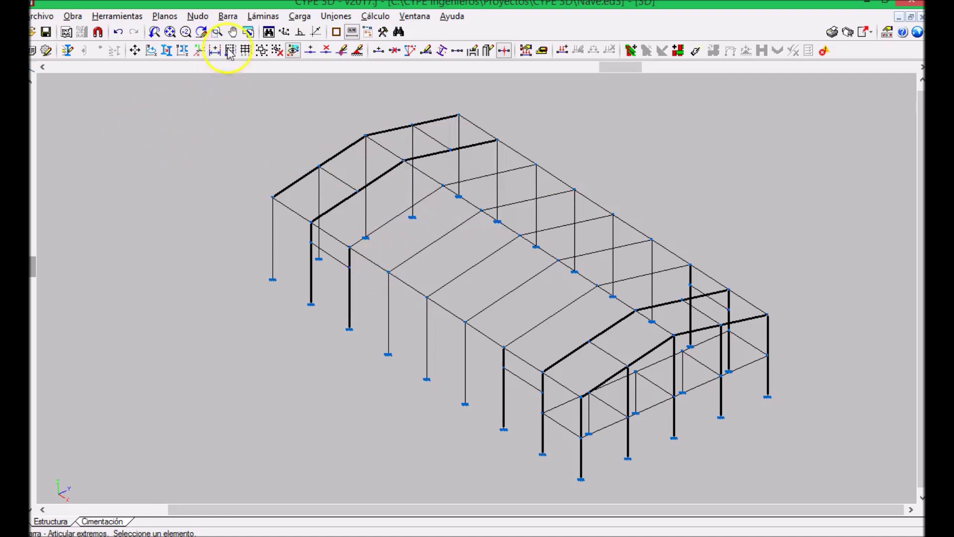
- Start a new bar and describe it as a Tirante with the round R 16 profile
left_click(229, 17)
left_click(283, 9)
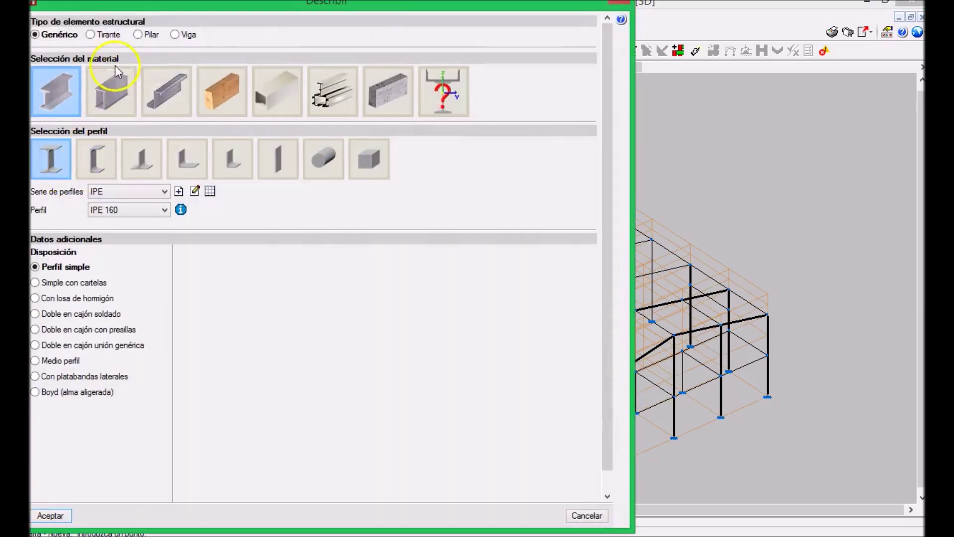
left_click(96, 34)
left_click(104, 139)
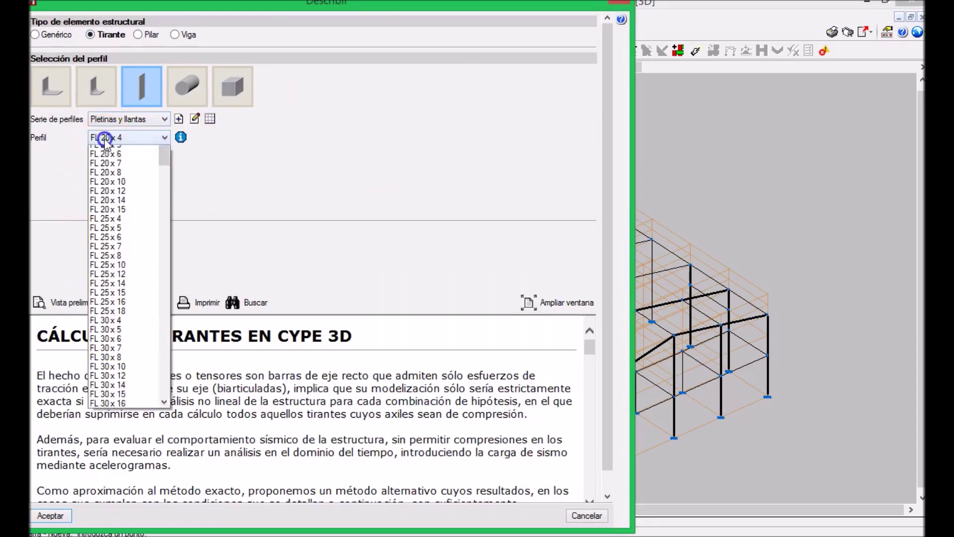
left_click(184, 82)
left_click(187, 85)
left_click(96, 140)
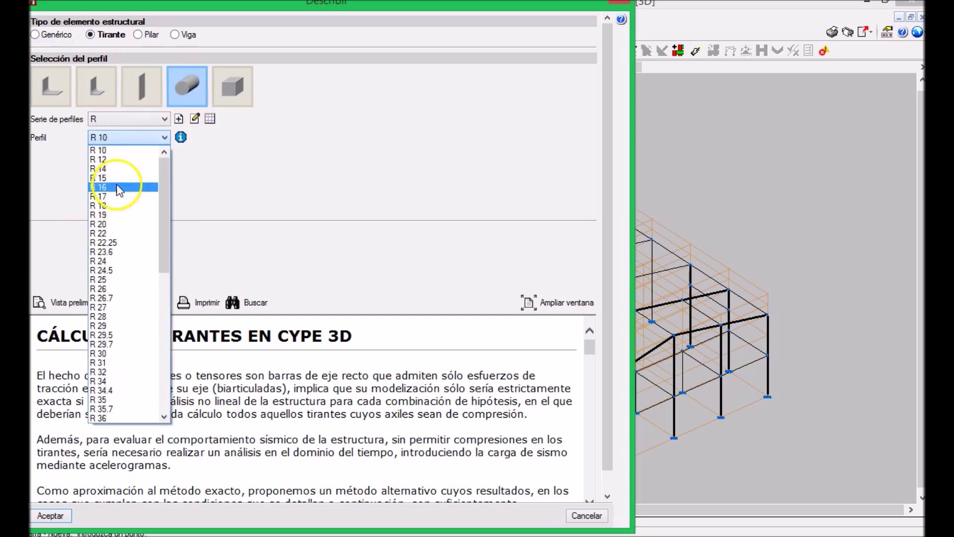
left_click(118, 187)
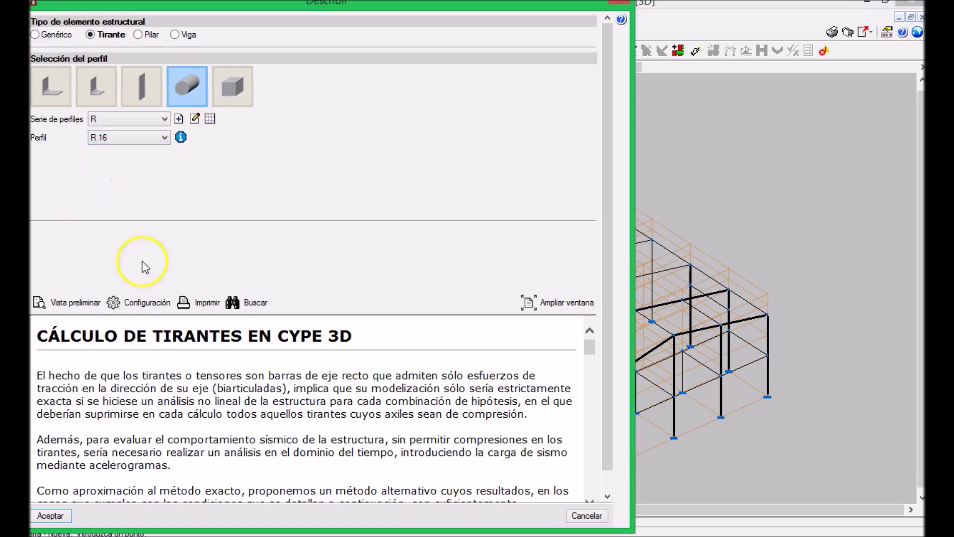
left_click(49, 515)
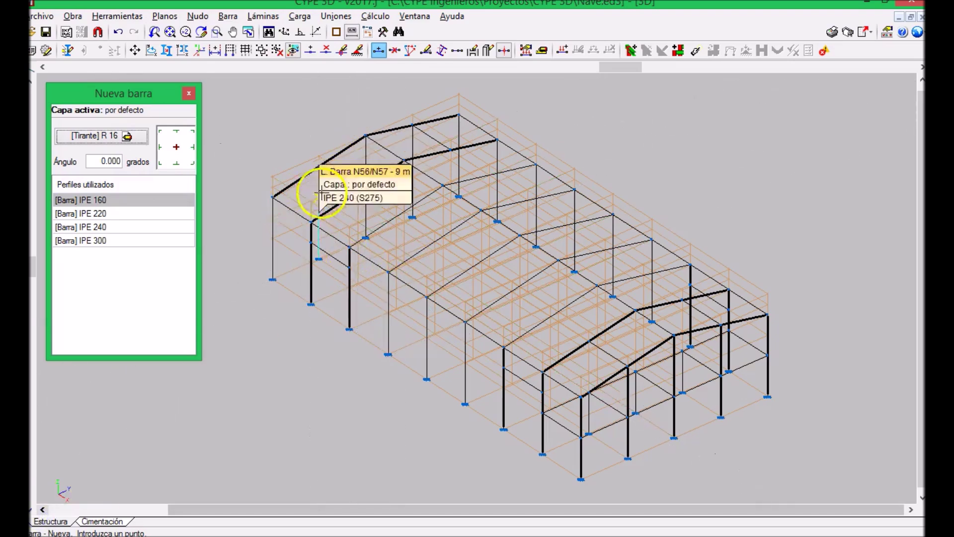
- Try crossing two R 16 tirantes between column bases and heads in the left wall's rear end bay, and undo them
scroll(278, 293, "up", 3)
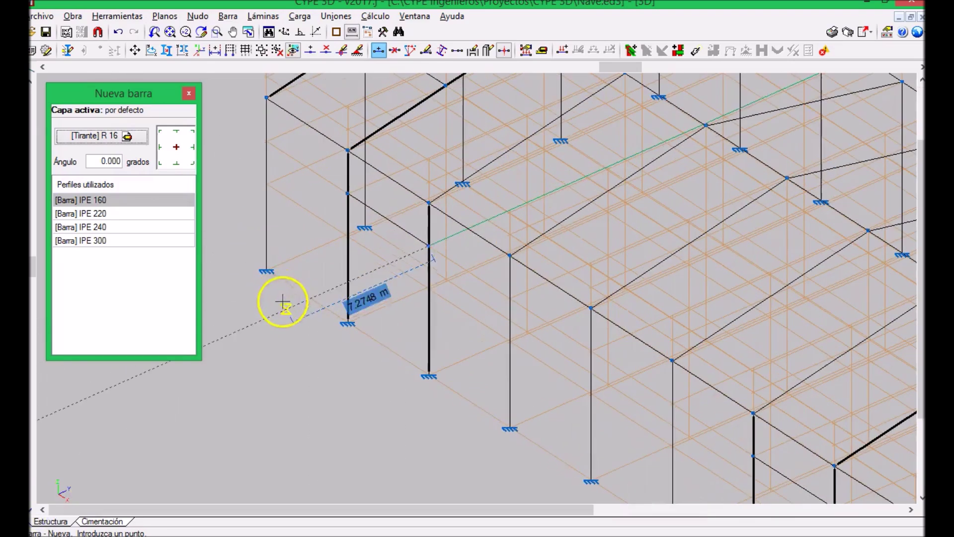
left_click(269, 271)
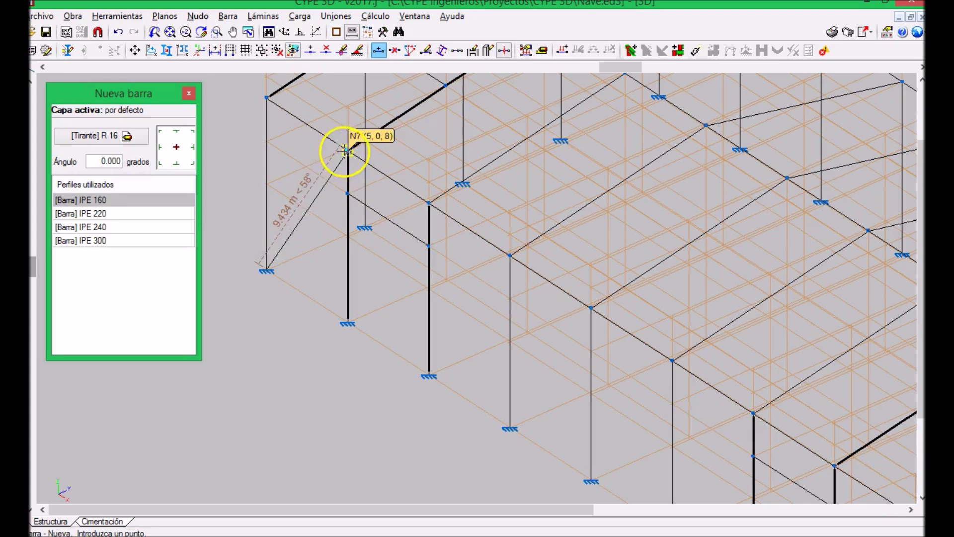
left_click(347, 149)
left_click(267, 98)
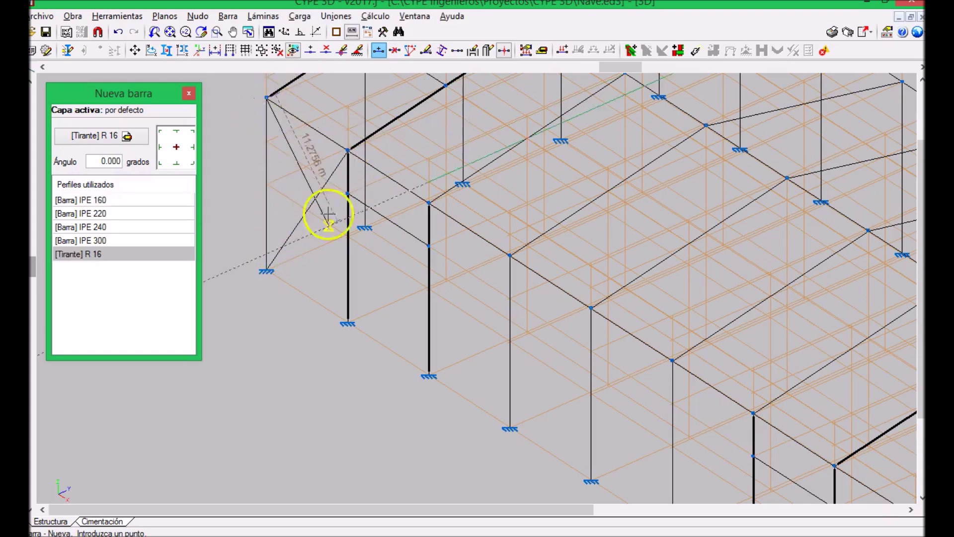
left_click(348, 323)
scroll(320, 344, "down", 1)
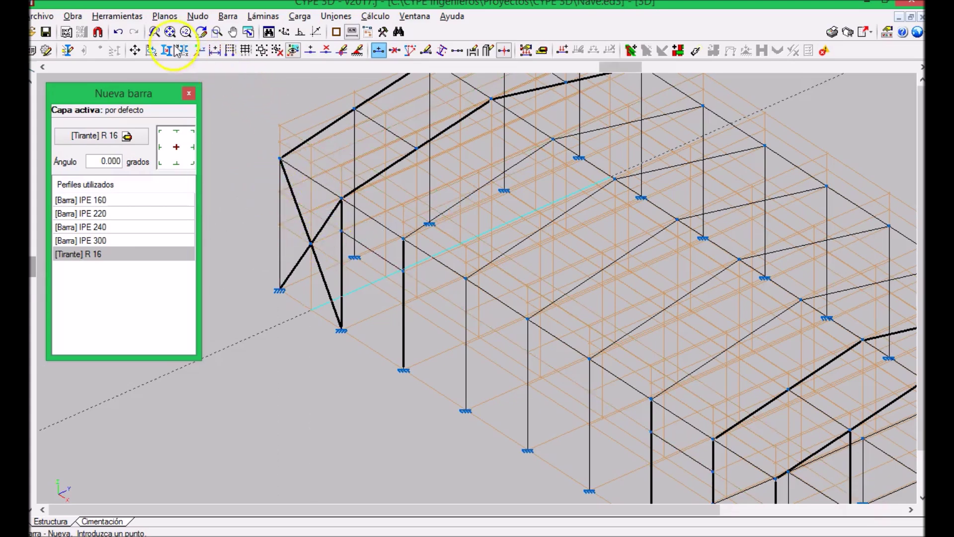
left_click(119, 33)
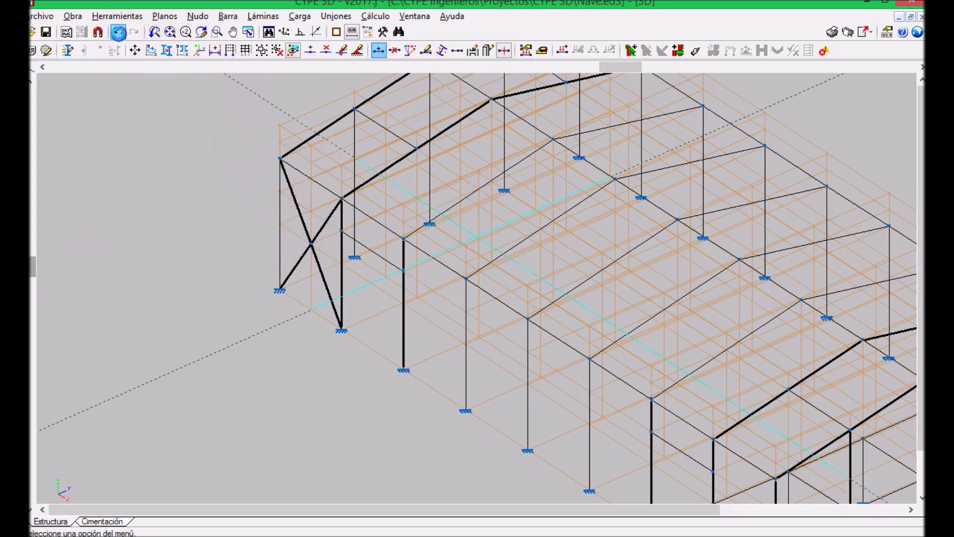
left_click(119, 34)
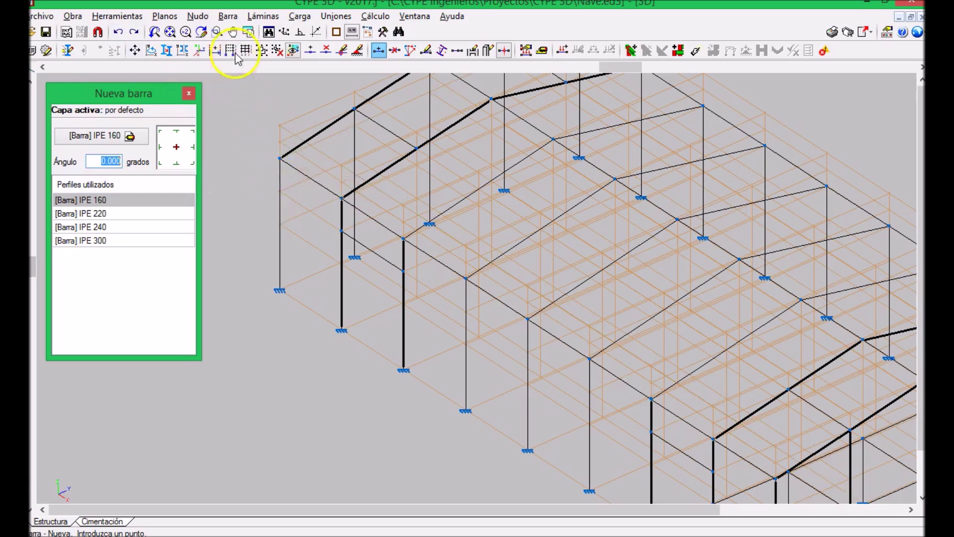
- Turn off Generar nudos en puntos de corte, and describe the new bar as a Tirante with the round R 16 profile
left_click(230, 16)
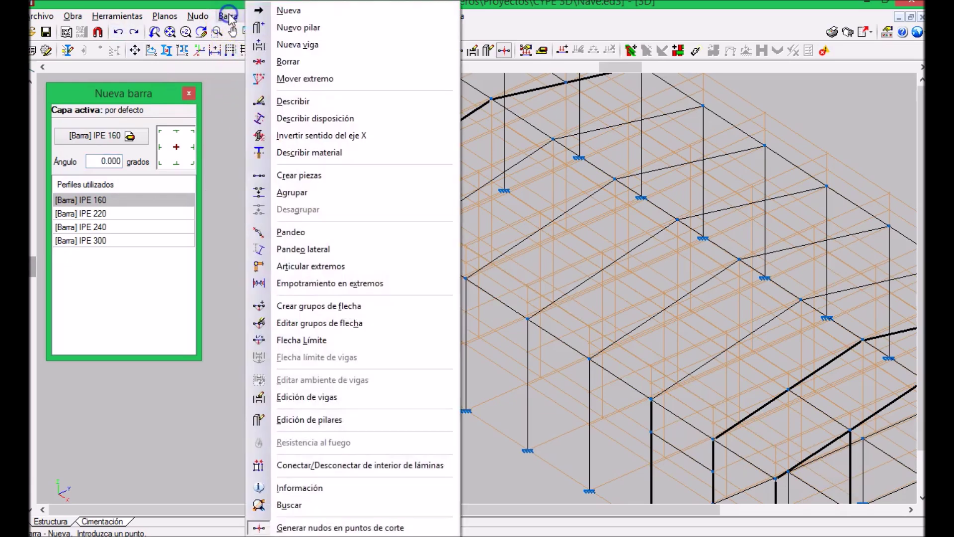
left_click(340, 528)
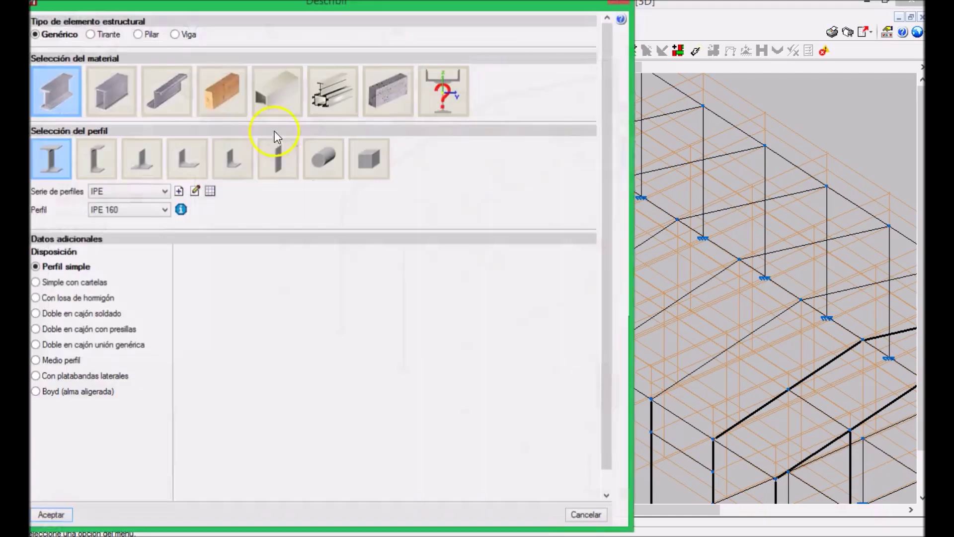
left_click(98, 35)
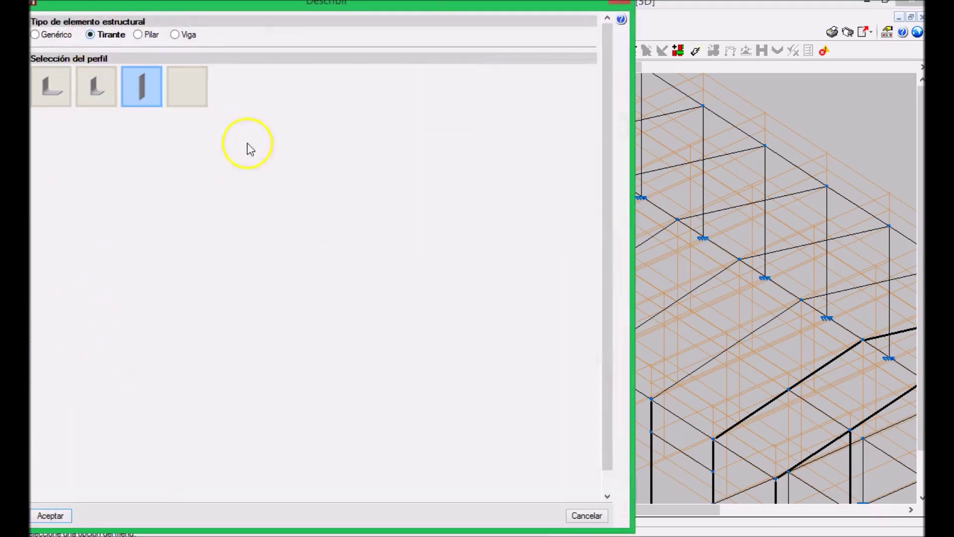
left_click(187, 87)
left_click(140, 139)
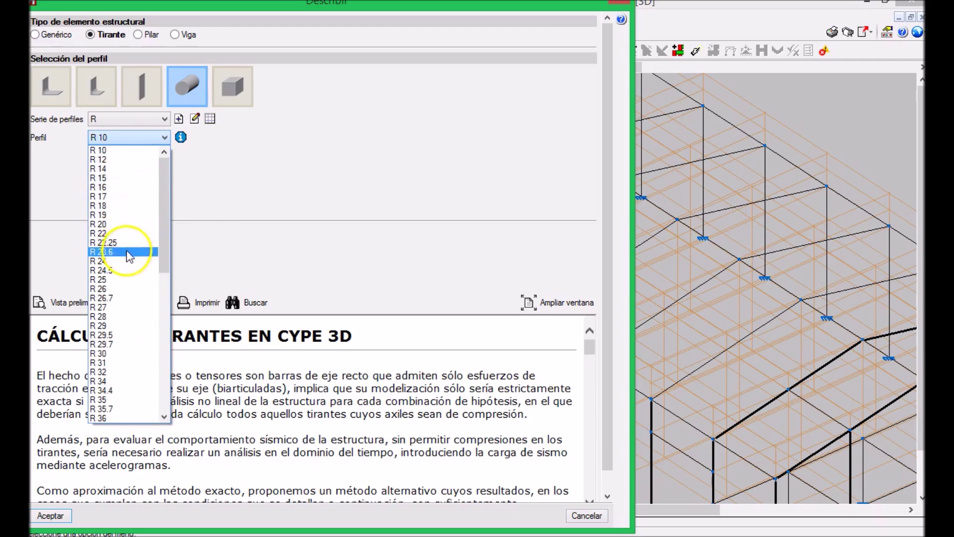
left_click(119, 188)
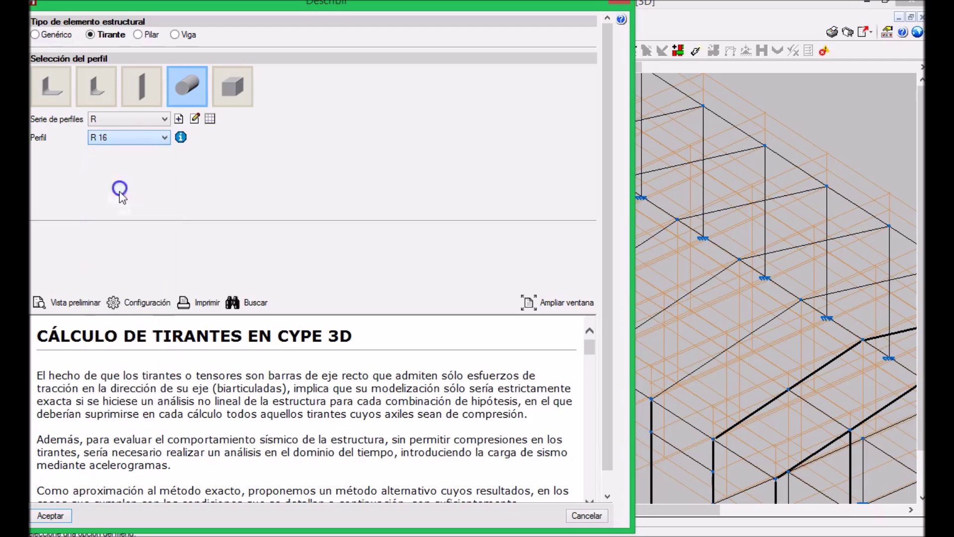
left_click(47, 515)
- Cross two R 16 tirantes in the left wall's rear end bay, joining each column base to the opposite column head
scroll(292, 292, "up", 4)
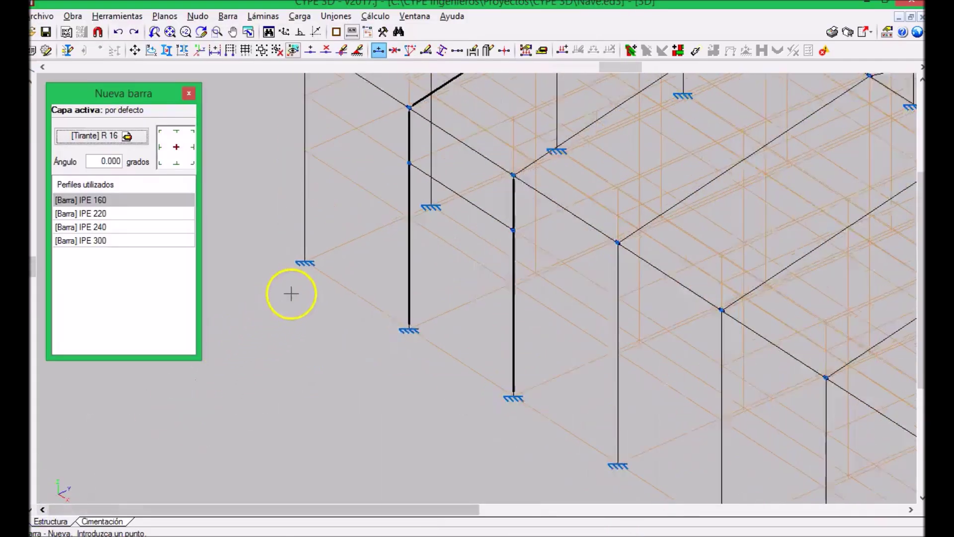
left_click(302, 259)
middle_click_drag(379, 164, 367, 268)
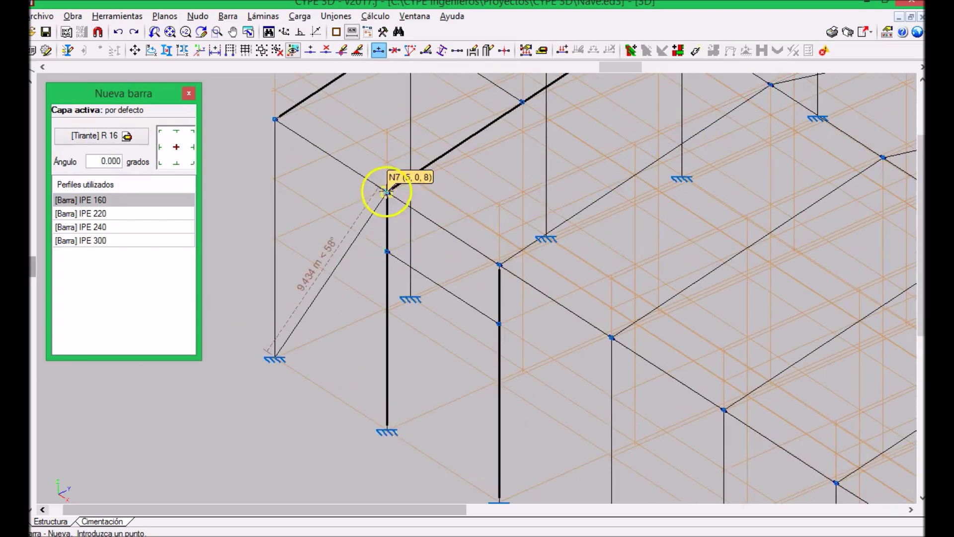
left_click(386, 192)
right_click(365, 297)
left_click(386, 431)
left_click(276, 118)
right_click(302, 192)
scroll(303, 194, "down", 4)
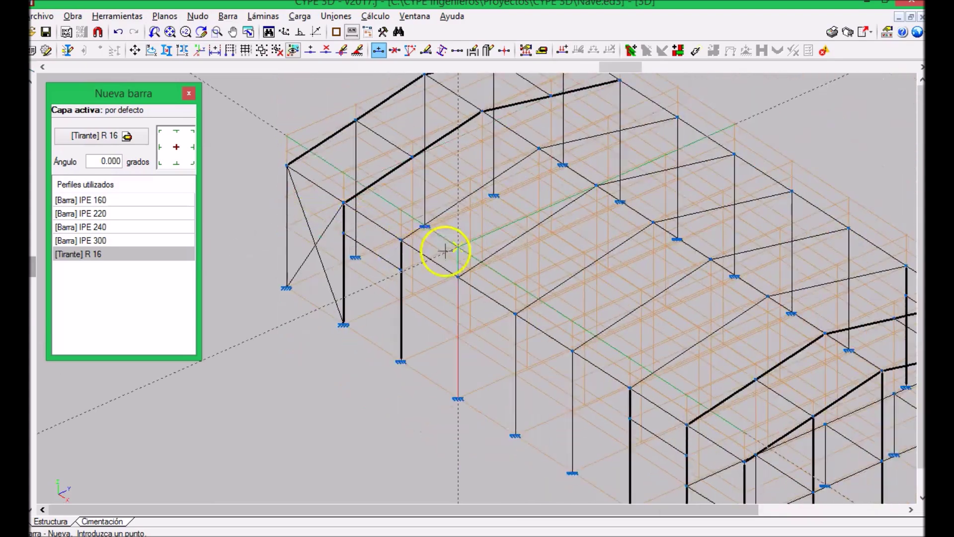
middle_click_drag(445, 251, 403, 199)
- In the Izquierdo view, brace the end bay with the mid-height bar using two stacked crosses of R 16 tirantes
left_click(414, 16)
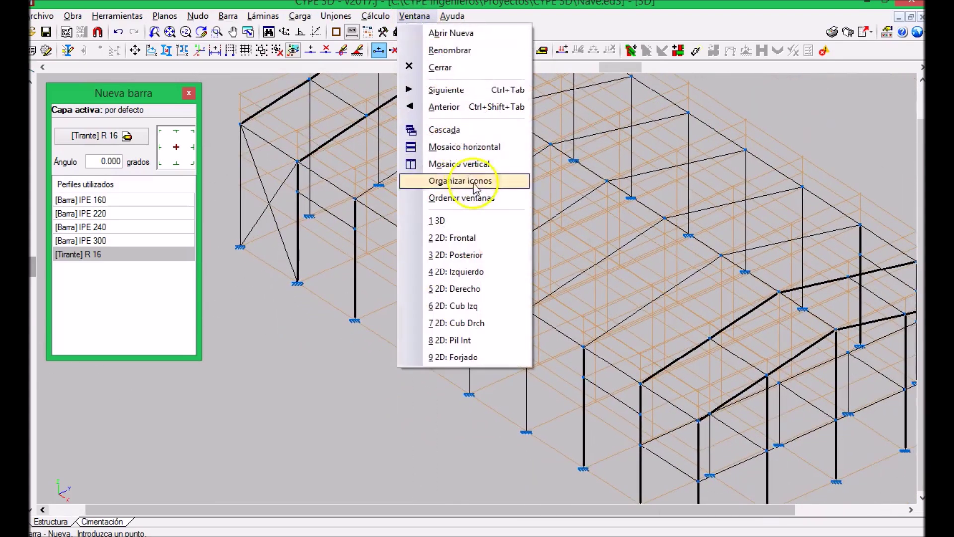
left_click(467, 272)
scroll(528, 287, "down", 2)
scroll(652, 374, "up", 1)
left_click(666, 362)
left_click(747, 296)
left_click(674, 237)
left_click(746, 232)
left_click(667, 296)
left_click(747, 361)
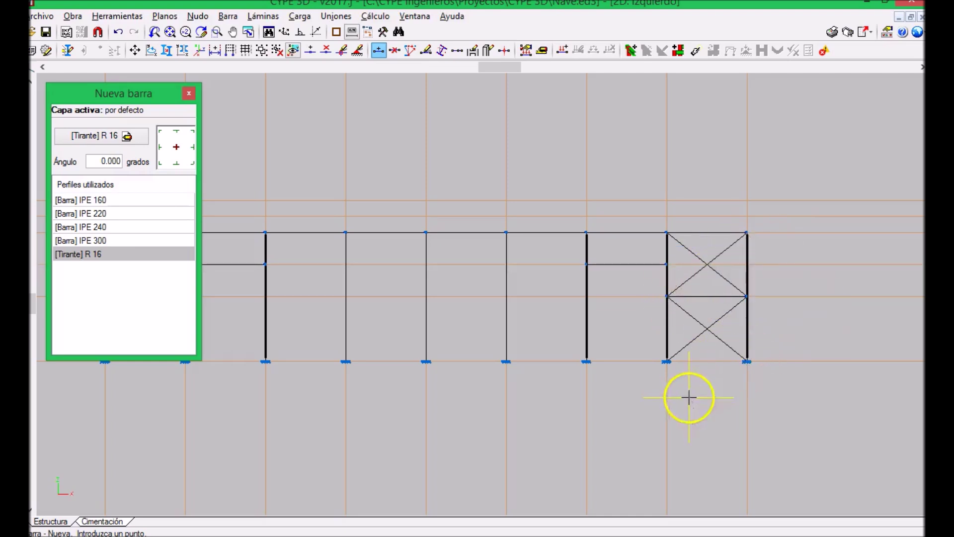
scroll(688, 396, "down", 2)
- In the Derecho view, cross two R 16 tirantes between the column bases and heads of the first bay
left_click(414, 15)
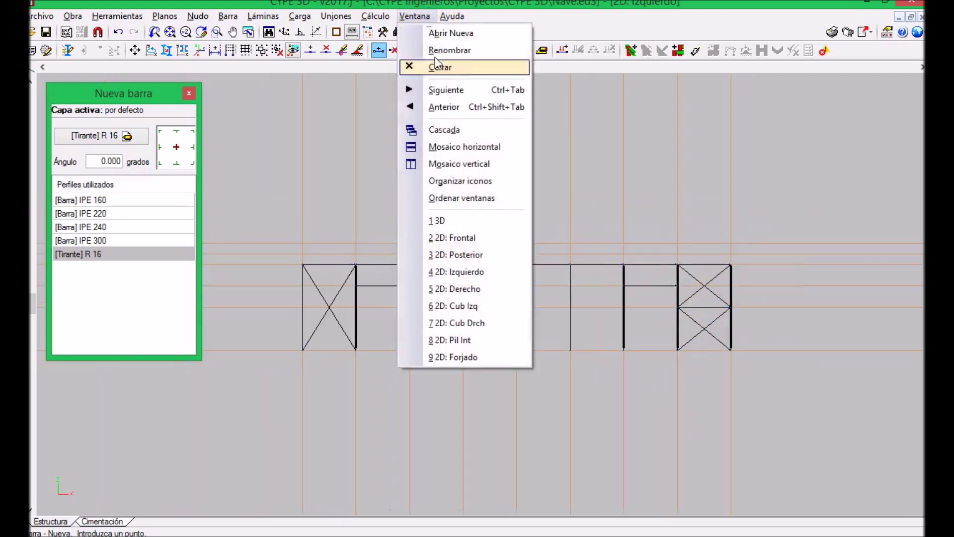
left_click(455, 289)
left_click(418, 380)
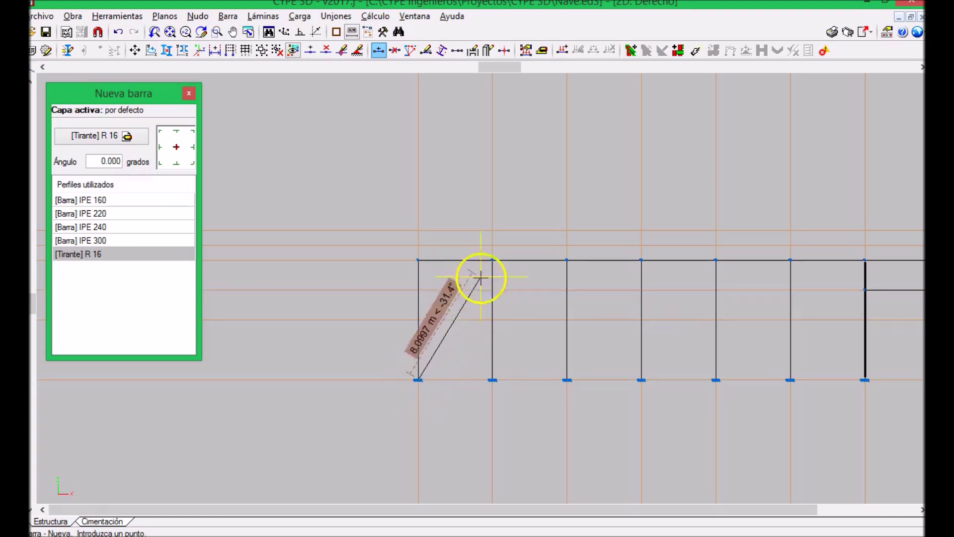
left_click(492, 260)
left_click(419, 260)
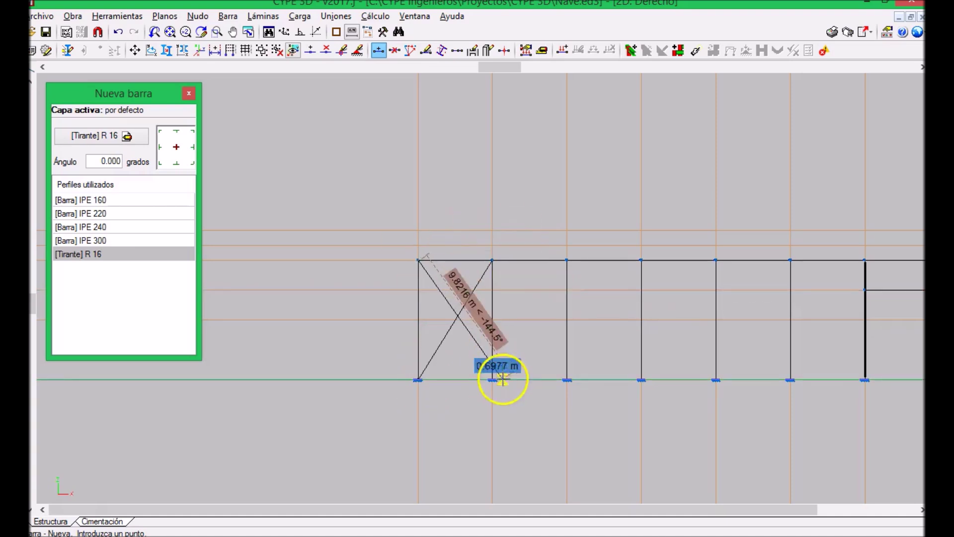
- Brace the opposite end bay of the Derecho wall with crossed R 16 tirantes above and below its mid-height bar
scroll(394, 313, "right", 5)
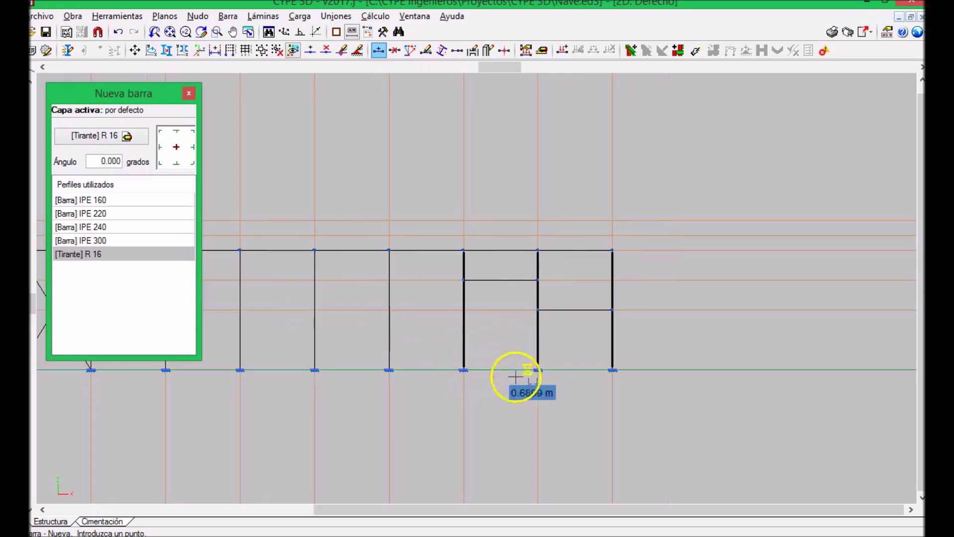
left_click(538, 370)
left_click(612, 309)
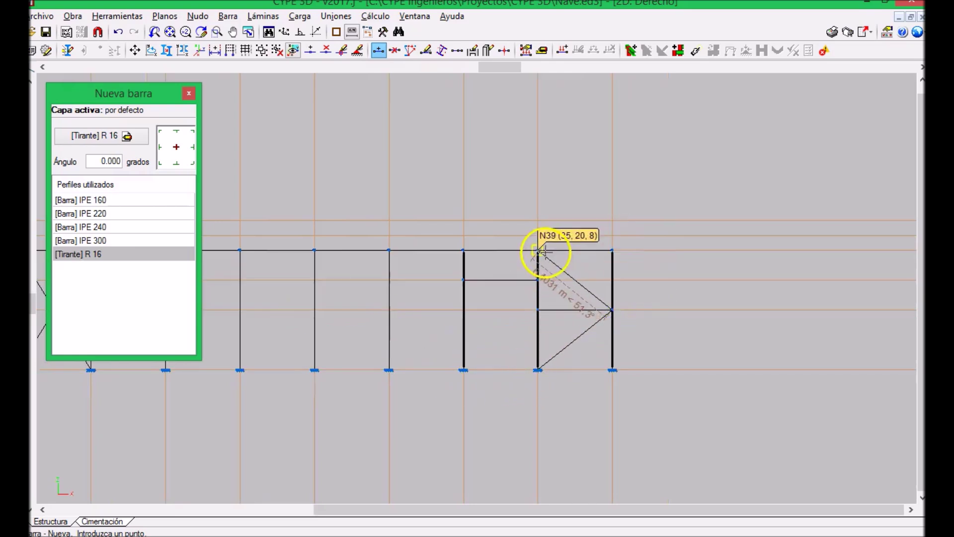
left_click(539, 251)
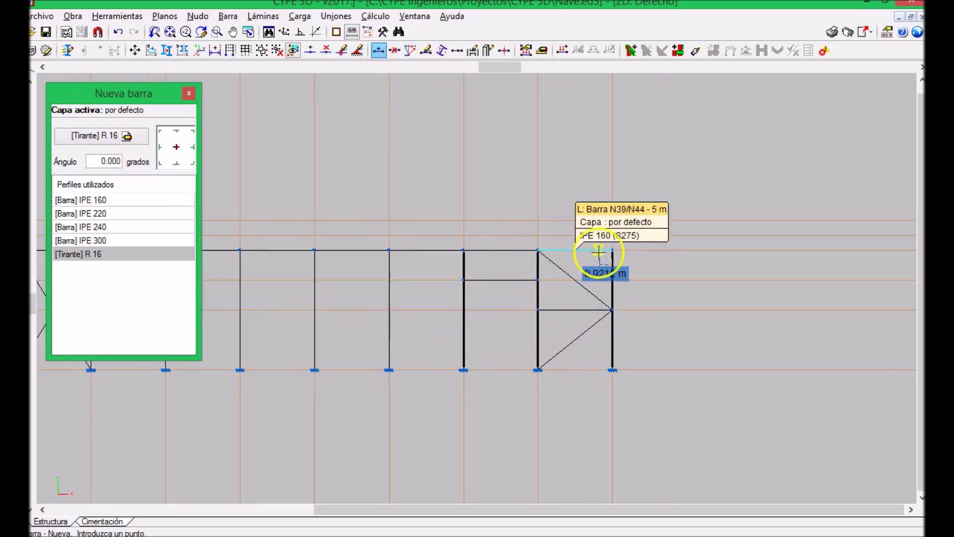
left_click(539, 310)
left_click(612, 370)
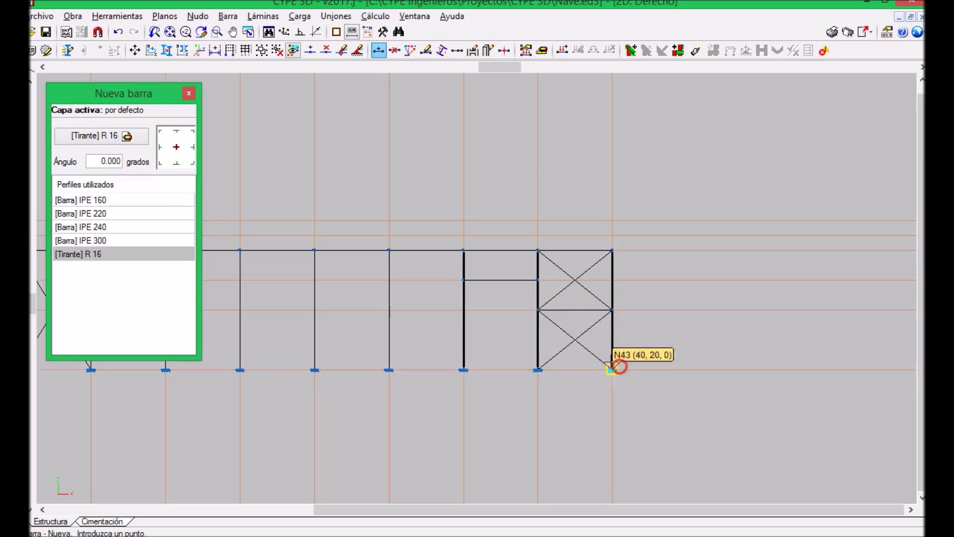
scroll(537, 318, "down", 2)
- In the Cub Izq view, cross R 16 tirantes in both panels of the first roof bay, either side of the mid-slope bar
left_click(414, 16)
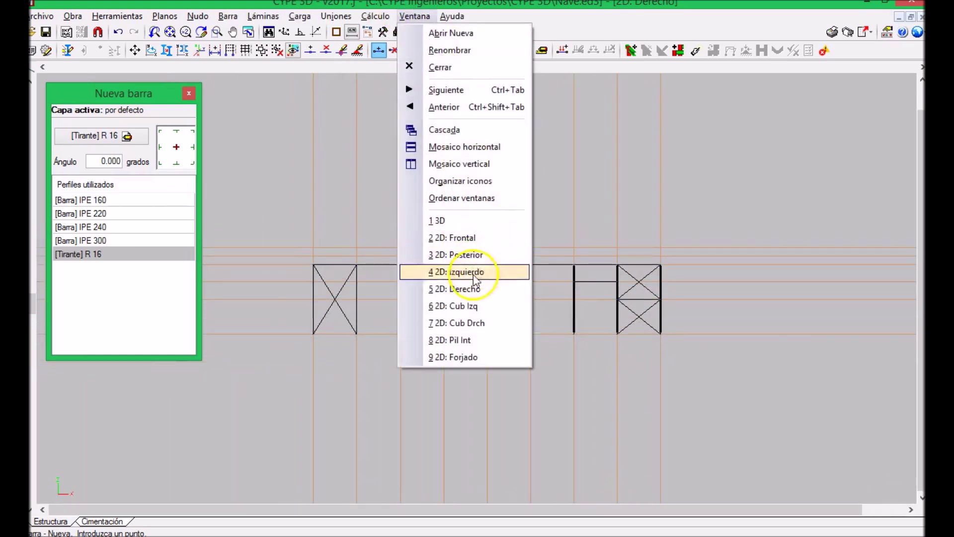
left_click(474, 309)
scroll(313, 358, "up", 1)
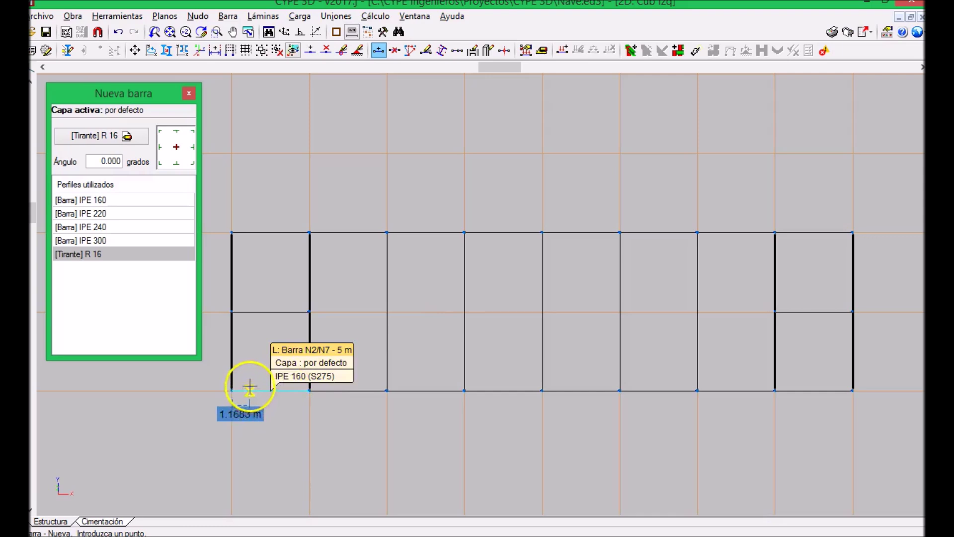
left_click(231, 390)
left_click(309, 312)
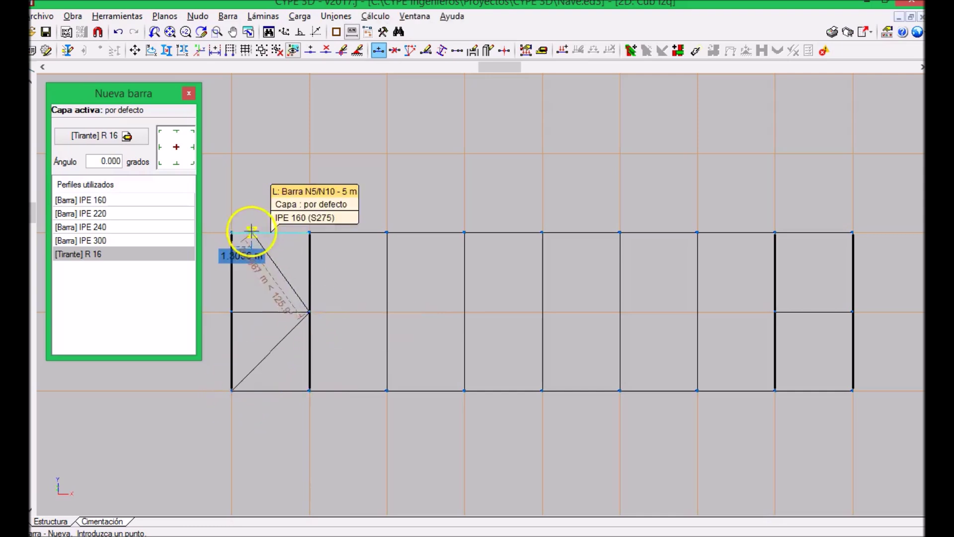
left_click(232, 232)
left_click(309, 232)
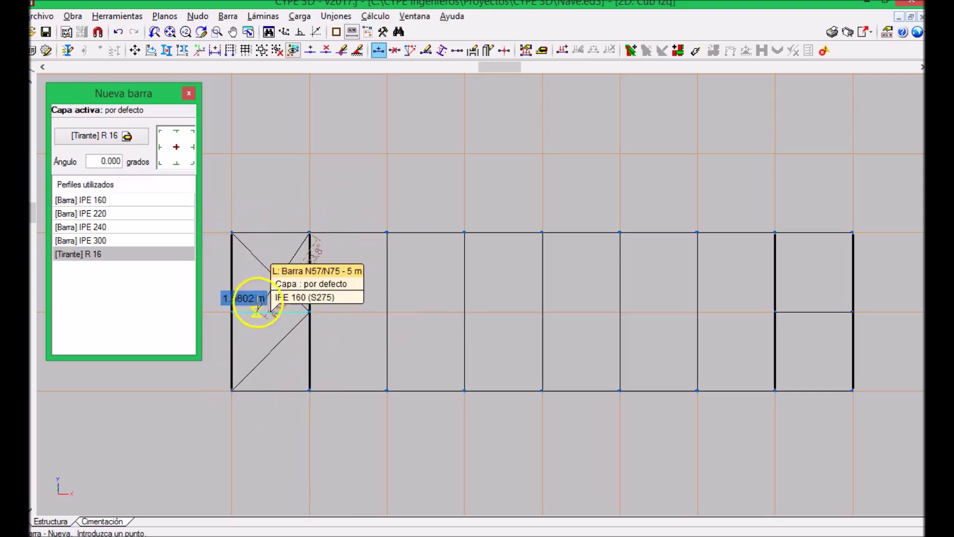
left_click(231, 312)
left_click(309, 390)
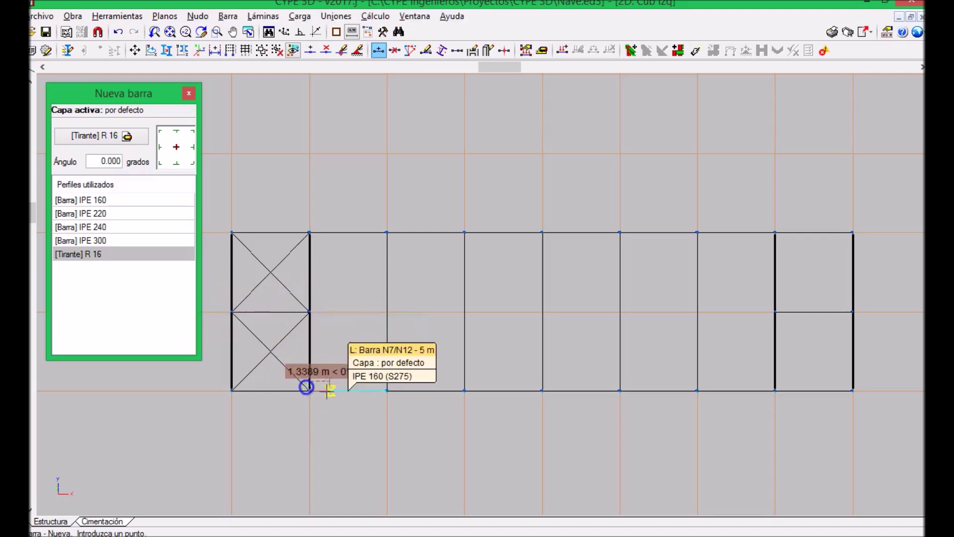
- Brace the opposite end bay of the Cub Izq roof with crossed R 16 tirantes in both panels beside the mid-slope bar
scroll(752, 278, "up", 2)
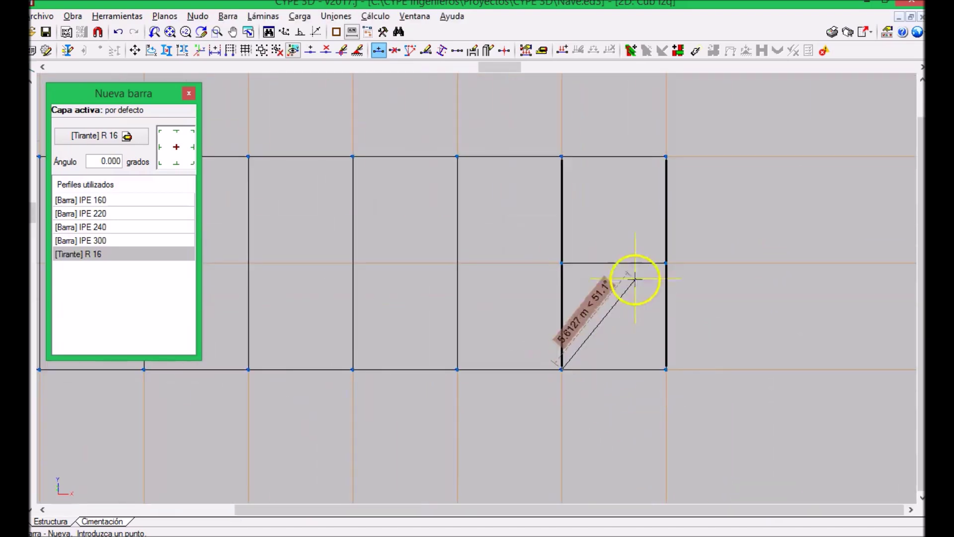
left_click(666, 262)
left_click(562, 156)
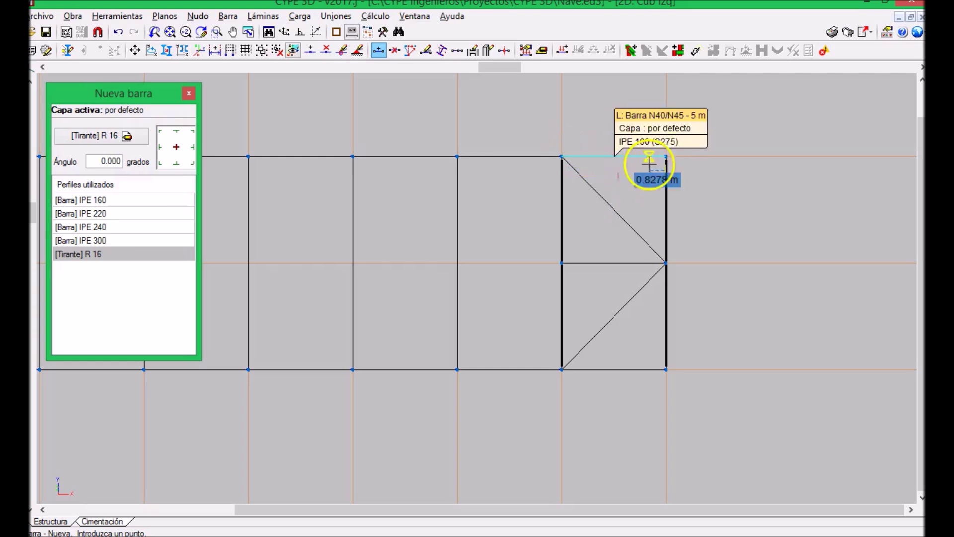
left_click(665, 157)
left_click(582, 266)
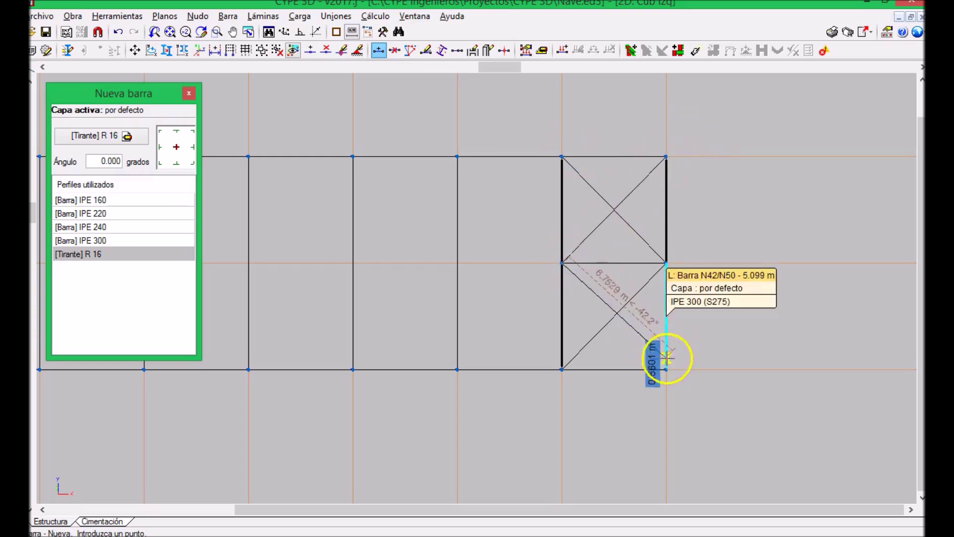
- In the Cub Drch view, cross R 16 tirantes in both panels of the first roof bay, either side of the mid-slope bar
left_click(427, 17)
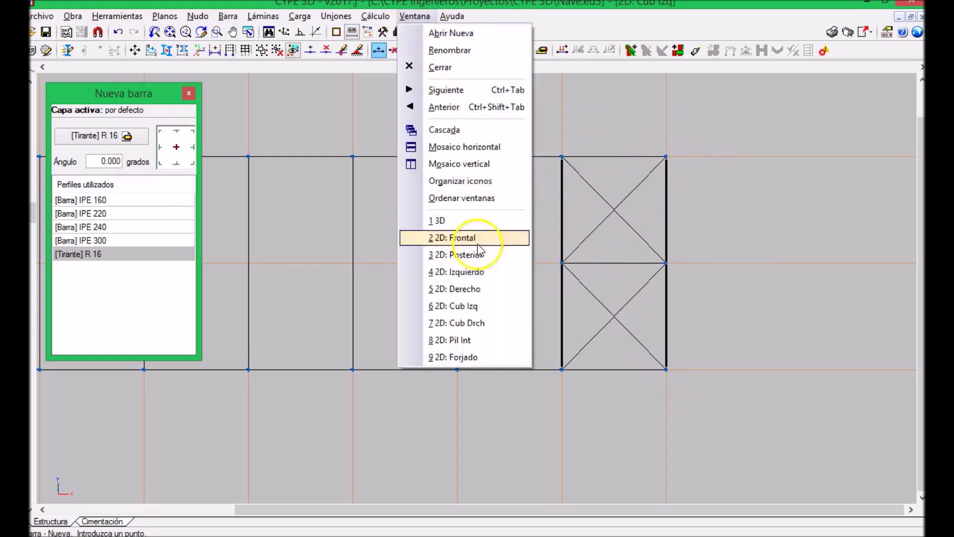
left_click(478, 324)
left_click(470, 387)
left_click(562, 289)
left_click(466, 190)
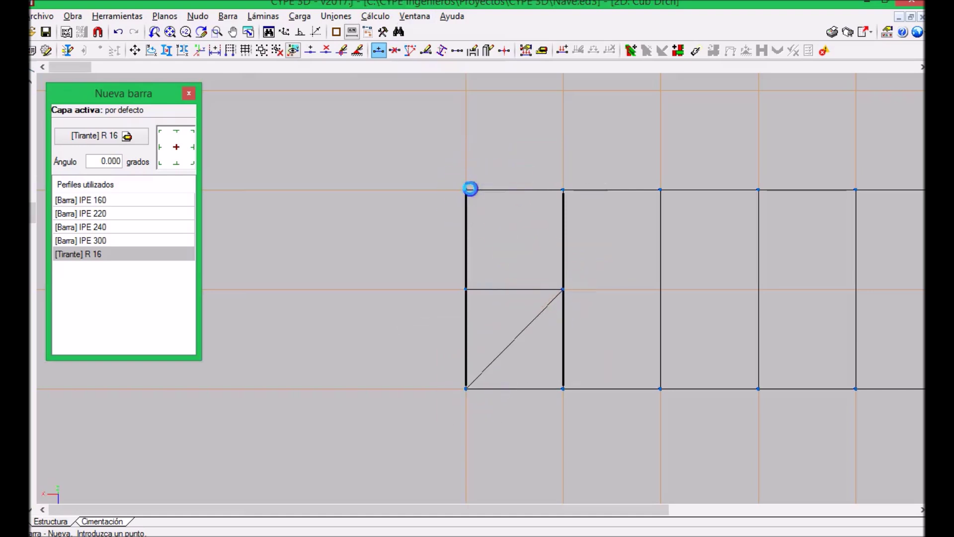
left_click(563, 190)
left_click(466, 290)
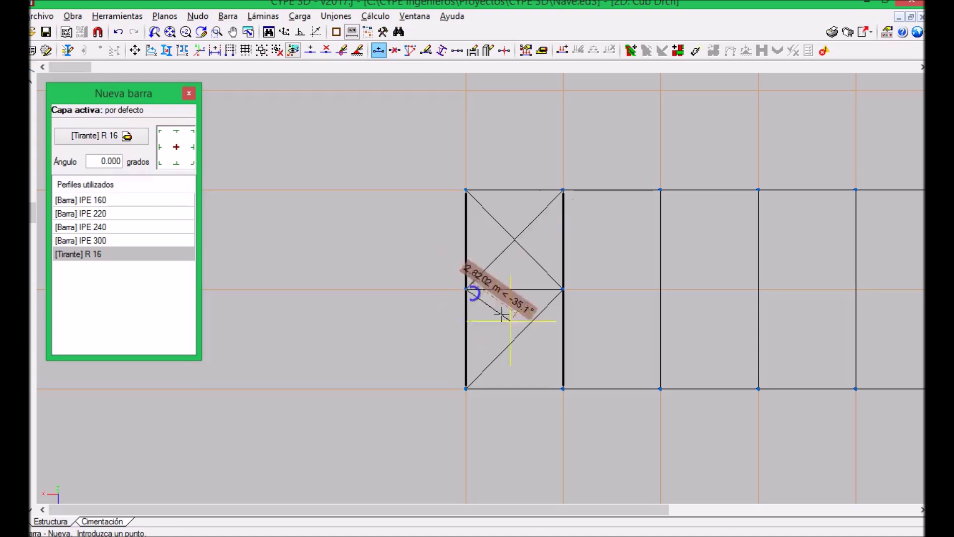
left_click(563, 388)
- Brace the opposite end bay of the Cub Drch roof with two crosses of R 16 tirantes
middle_click_drag(630, 309, 302, 287)
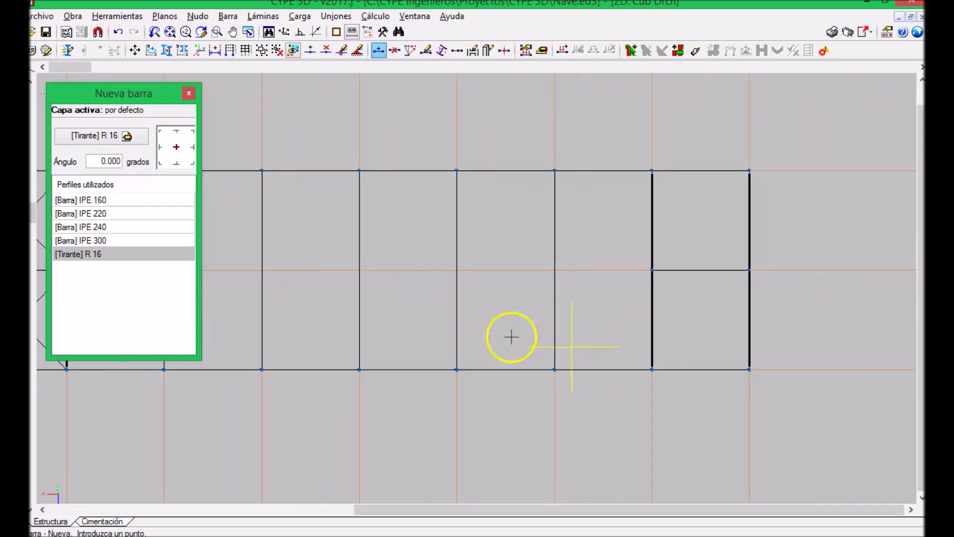
left_click(652, 369)
left_click(749, 270)
left_click(652, 170)
left_click(749, 171)
left_click(652, 270)
left_click(748, 368)
scroll(657, 288, "down", 2)
- Return to the 3D window and inspect the complete structure in the rendered 3D view from several angles
left_click(410, 17)
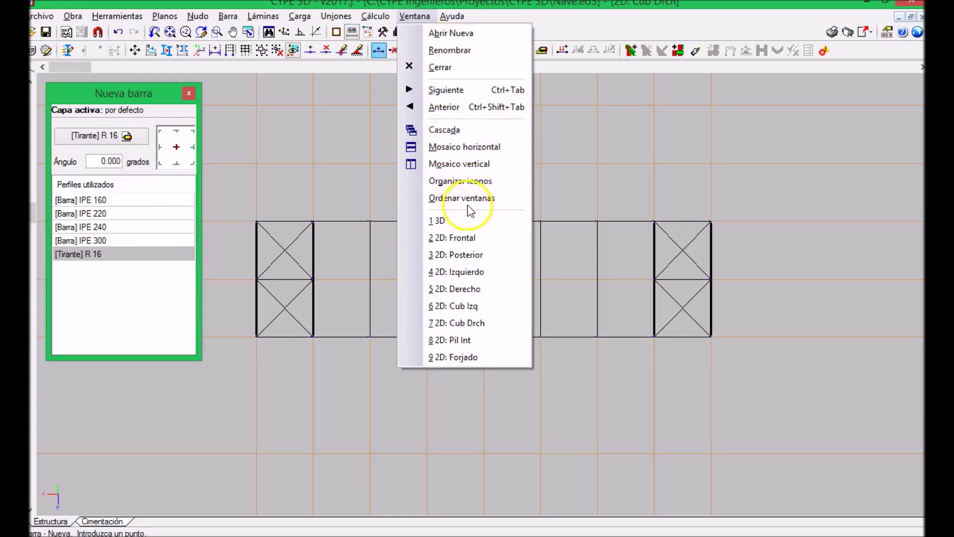
left_click(466, 217)
middle_click_drag(496, 202, 319, 149)
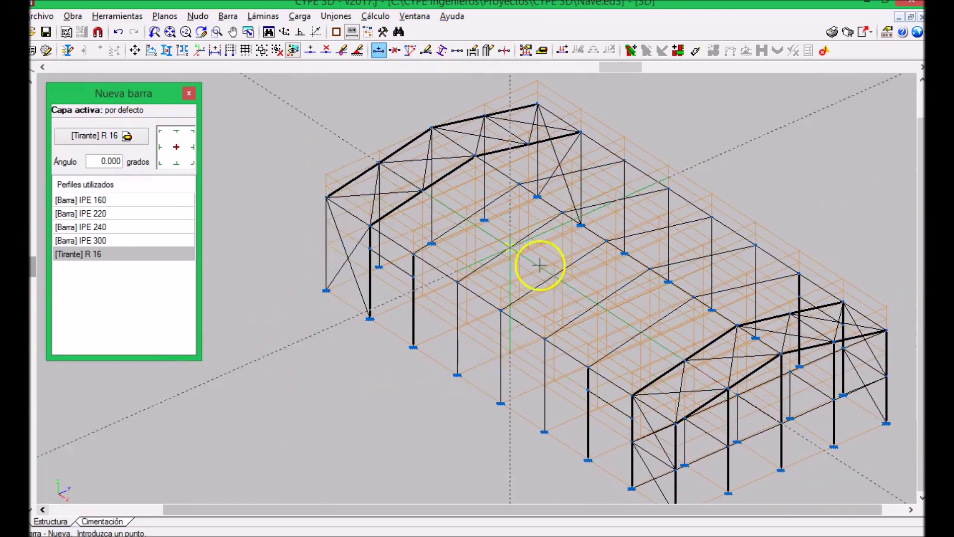
left_click(117, 16)
mouse_move(273, 327)
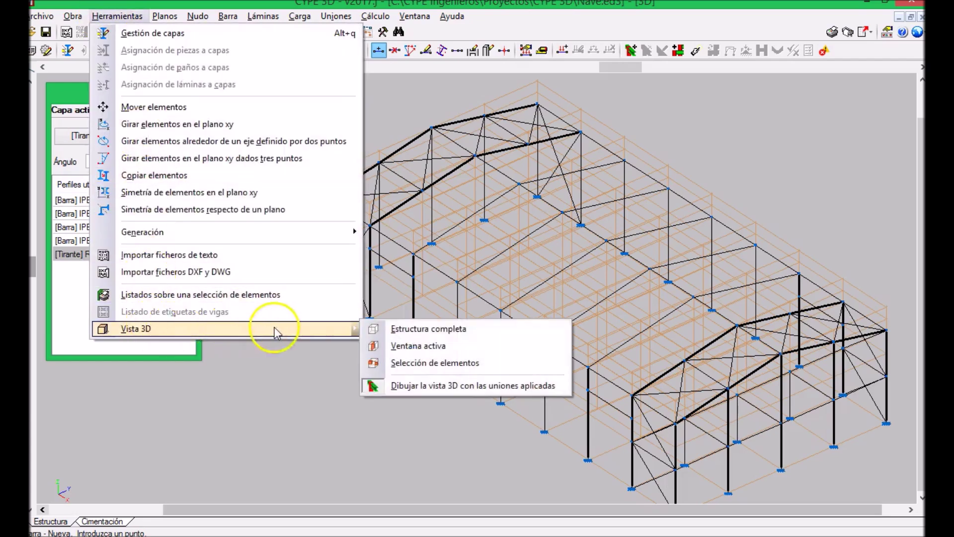
left_click(393, 326)
left_click_drag(417, 291, 347, 254)
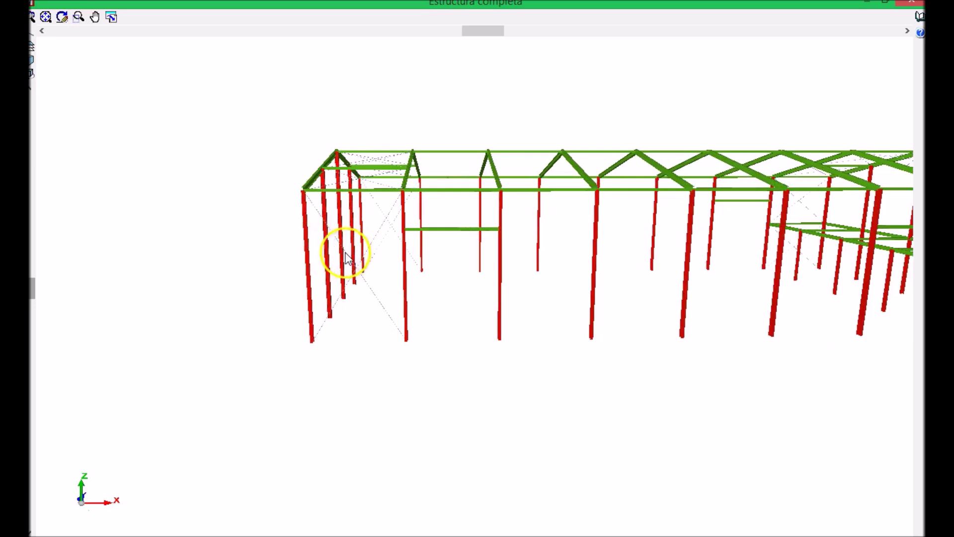
left_click_drag(352, 243, 592, 196)
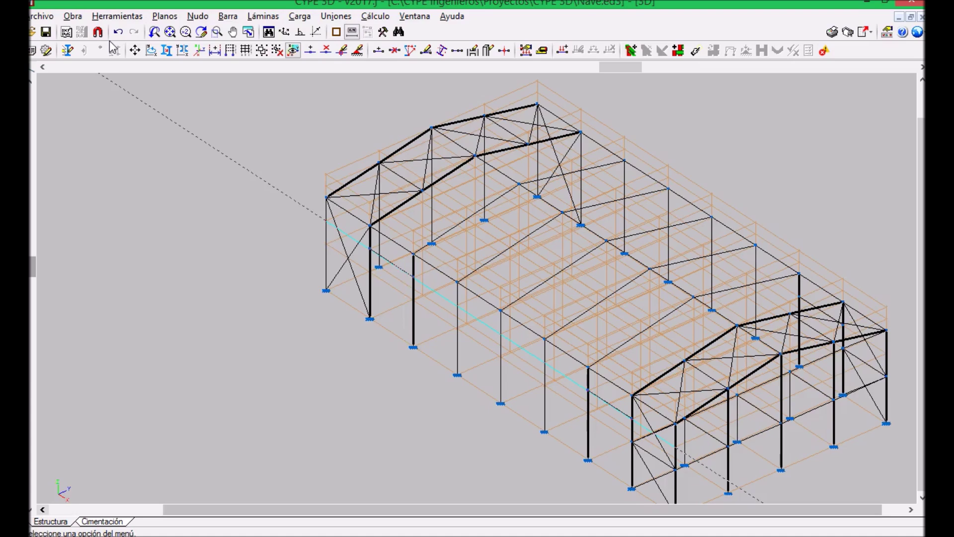
- Start grouping bars with Agrupar and select the three IPE 160 bars just below the eaves in the side walls' bays next to the end bays
left_click(228, 16)
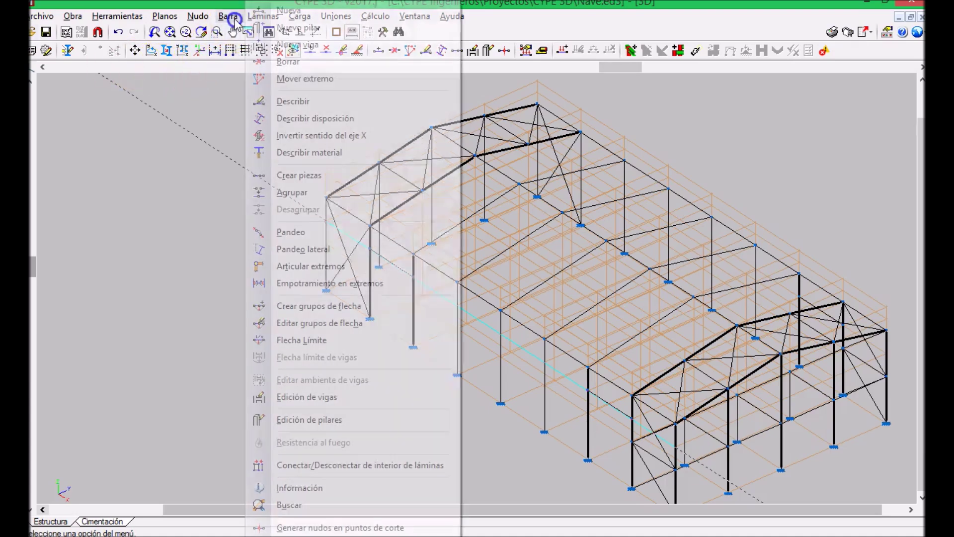
left_click(289, 193)
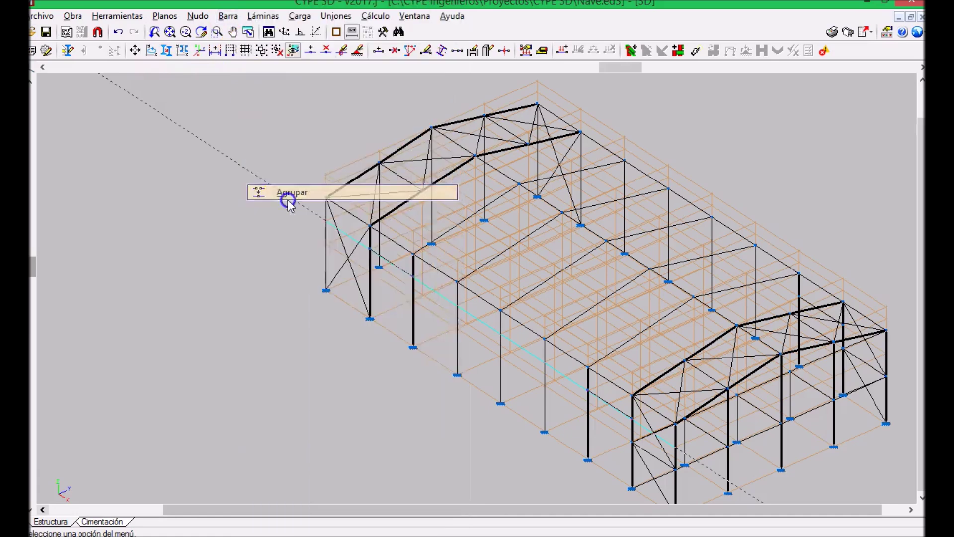
scroll(244, 199, "down", 2)
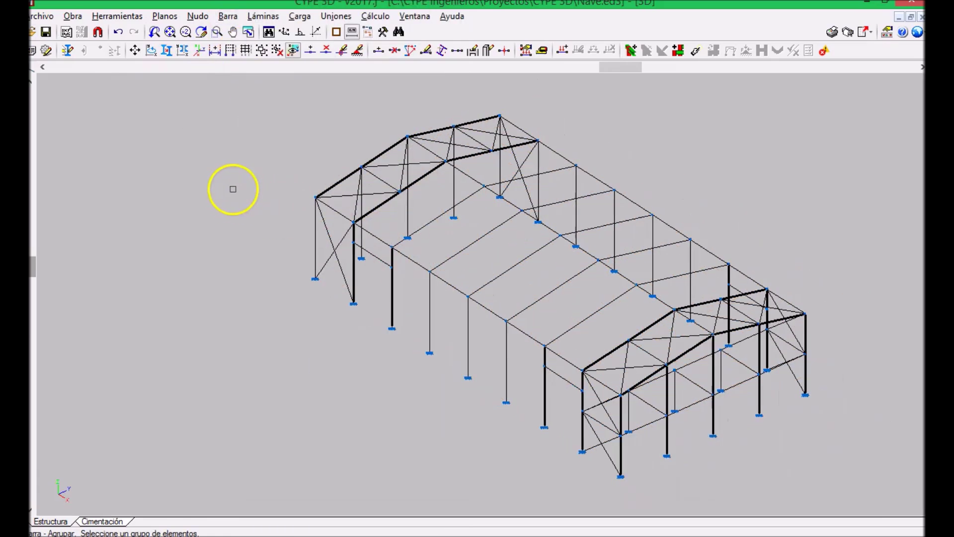
middle_click_drag(247, 172, 211, 195)
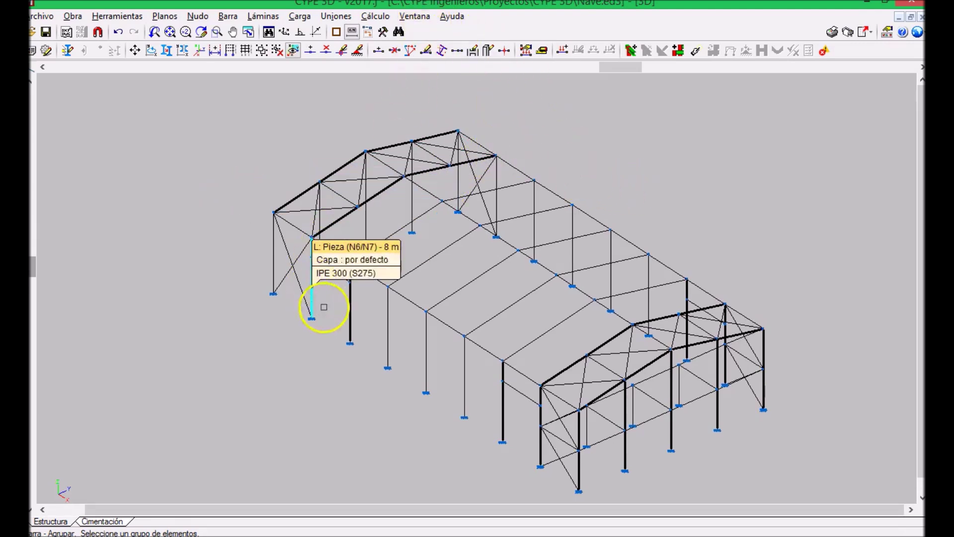
left_click(337, 275)
left_click(525, 393)
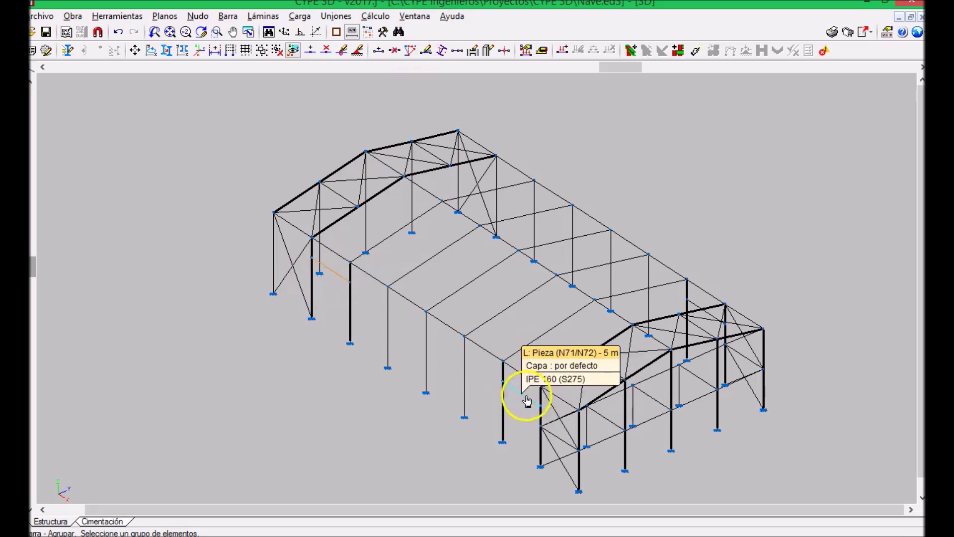
scroll(734, 314, "up", 2)
scroll(731, 308, "down", 5)
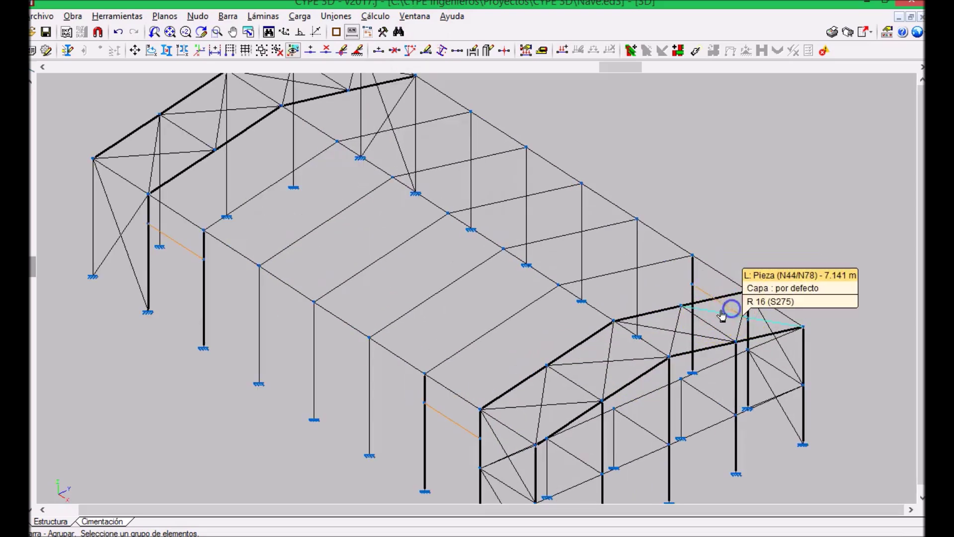
- Tile all the view windows as a vertical mosaic and frame the structure in the Derecho, Pil Int and Posterior views
left_click(413, 19)
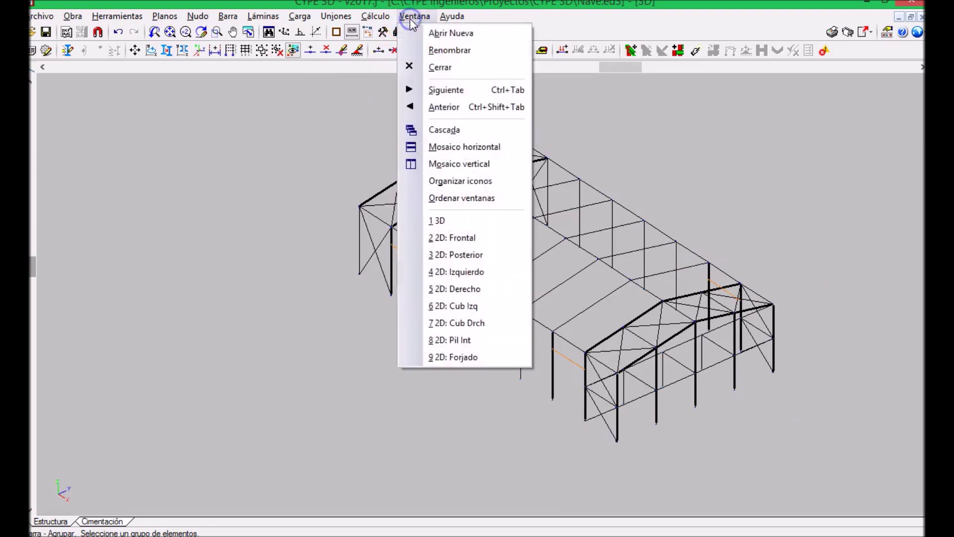
left_click(470, 168)
middle_click_drag(128, 97, 129, 98)
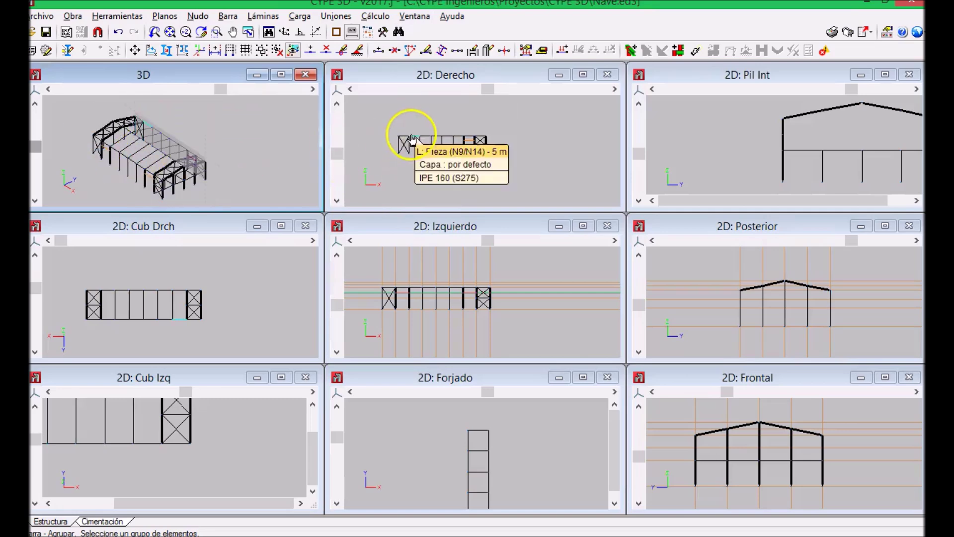
scroll(412, 139, "up", 3)
left_click(436, 141)
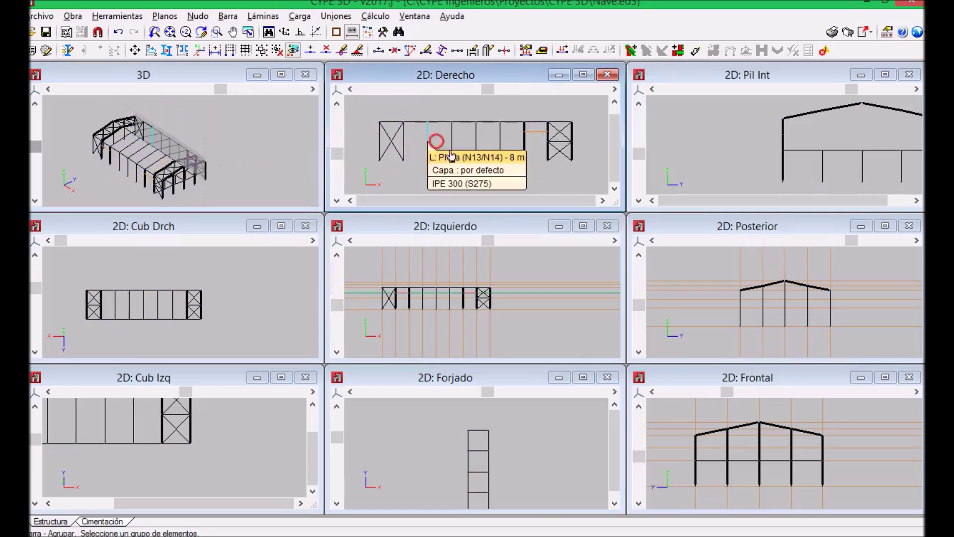
middle_click_drag(863, 149, 805, 198)
scroll(785, 312, "up", 3)
scroll(785, 312, "down", 3)
left_click(799, 294)
scroll(400, 316, "up", 3)
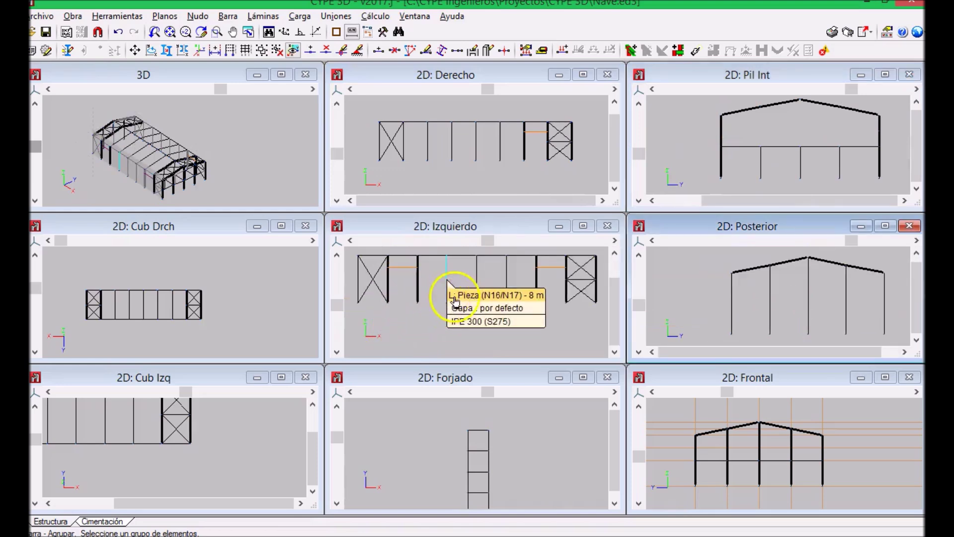
- Frame the whole structure in the Izquierdo, Cub Drch, Cub Izq, Forjado and Frontal views
scroll(449, 300, "down", 3)
scroll(132, 318, "up", 3)
left_click(160, 297)
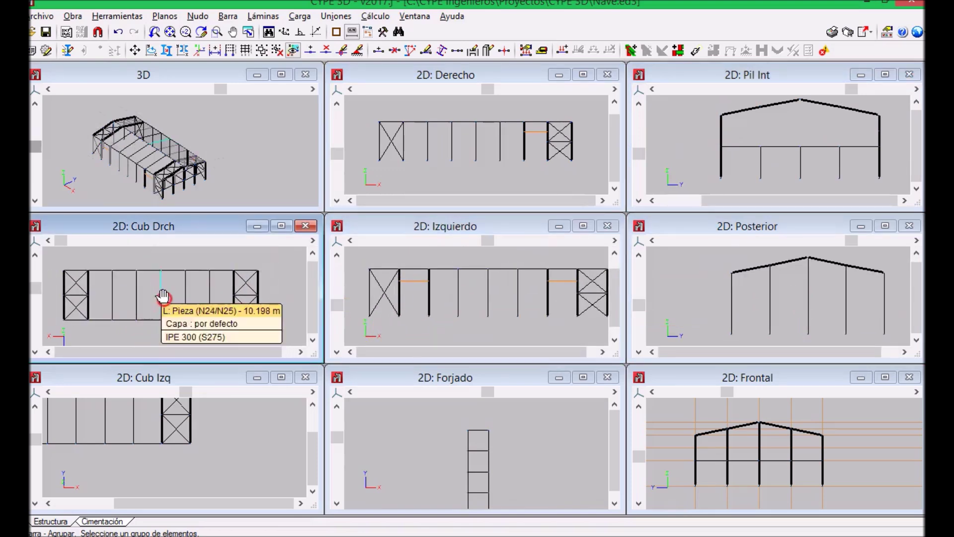
scroll(160, 297, "down", 3)
scroll(132, 452, "up", 3)
left_click(132, 452)
scroll(229, 473, "down", 3)
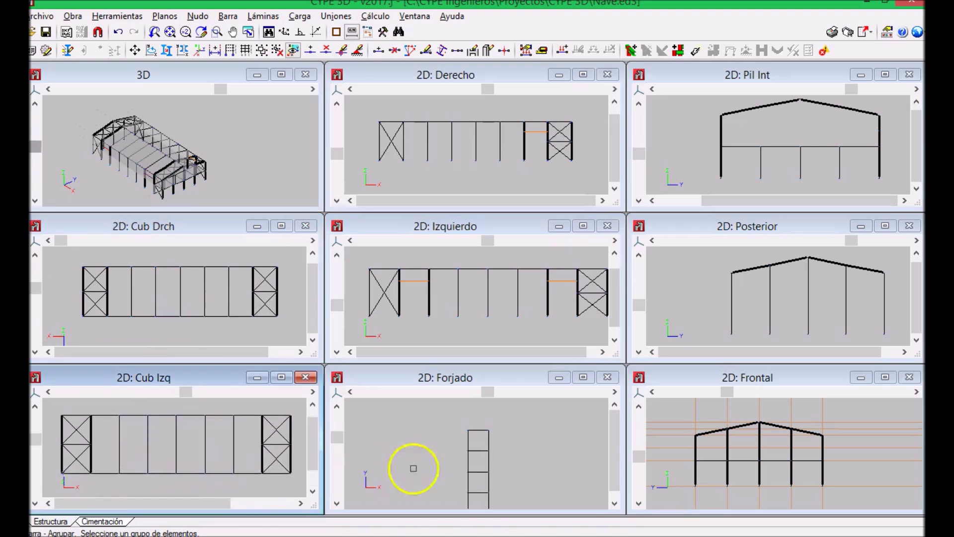
scroll(485, 447, "up", 3)
left_click(485, 447)
scroll(485, 405, "down", 3)
left_click_drag(490, 392, 556, 394)
scroll(465, 447, "up", 3)
left_click(449, 443)
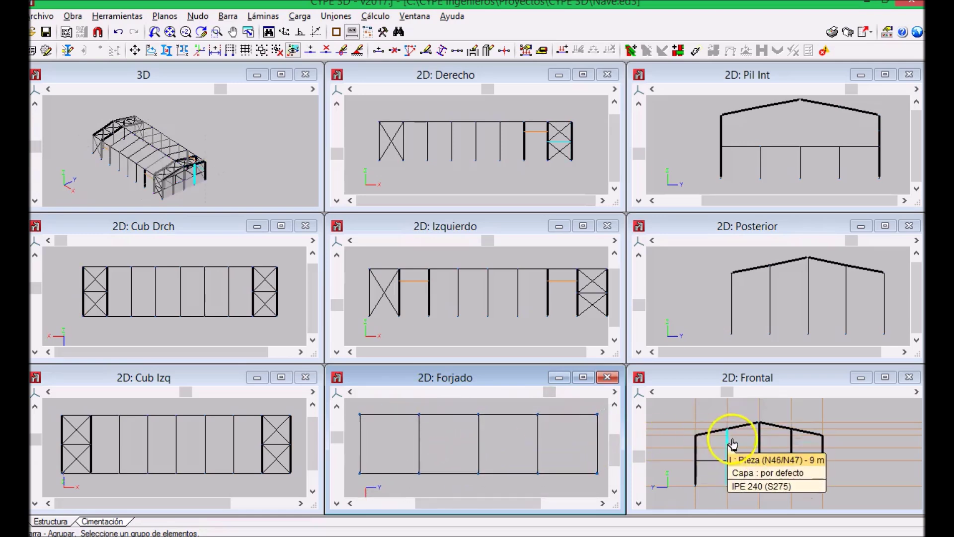
left_click(750, 418)
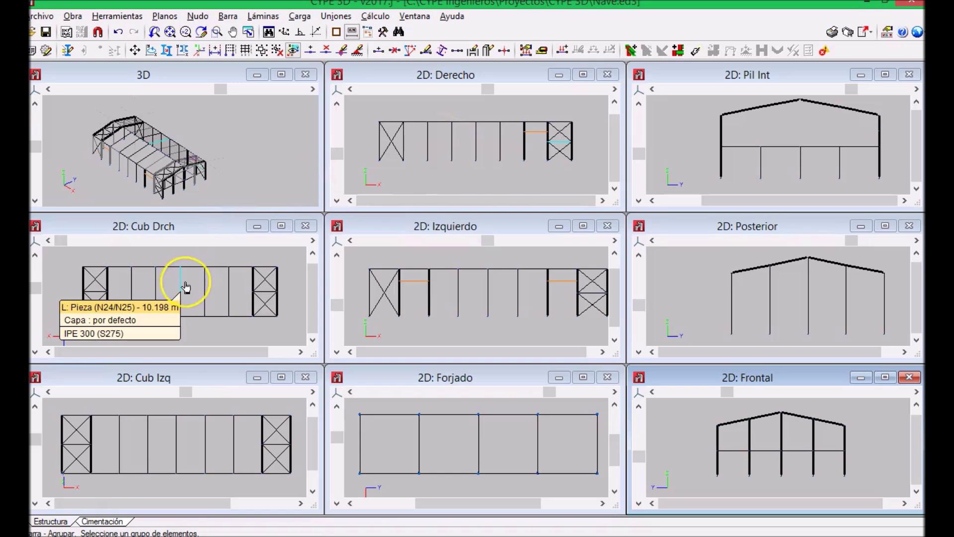
- Add the IPE 160 eave, ridge and mid-slope bars and the Derecho end bay's mid-height bar to the grouping selection
left_click(396, 289)
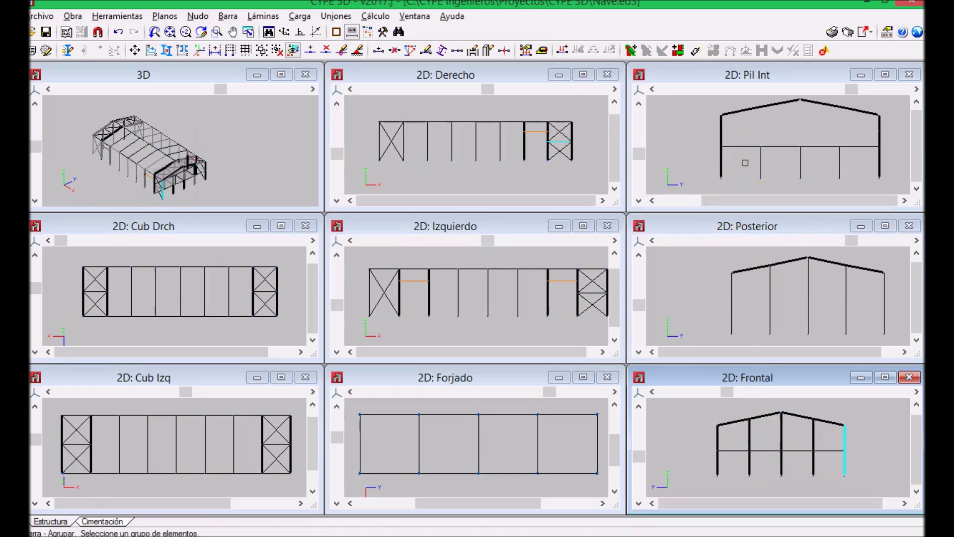
left_click(453, 184)
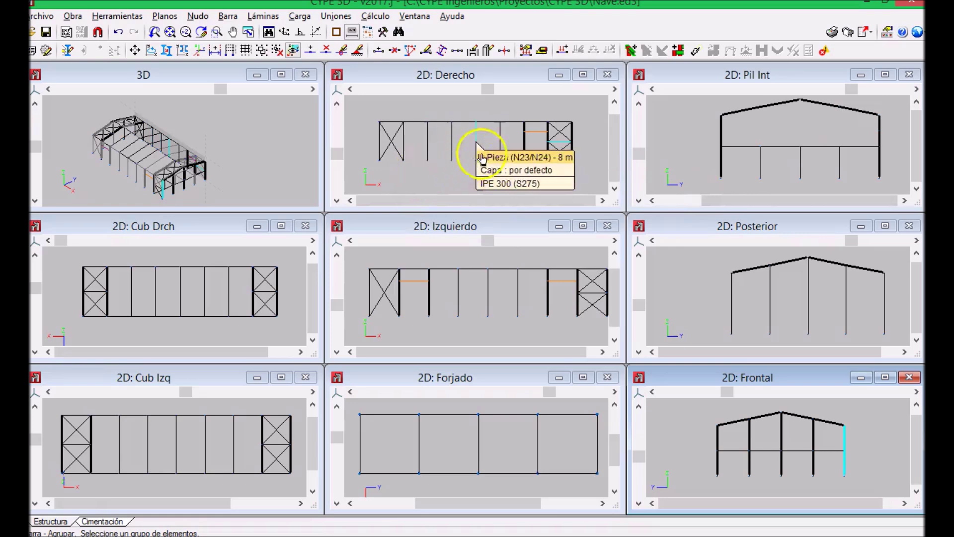
left_click(559, 146)
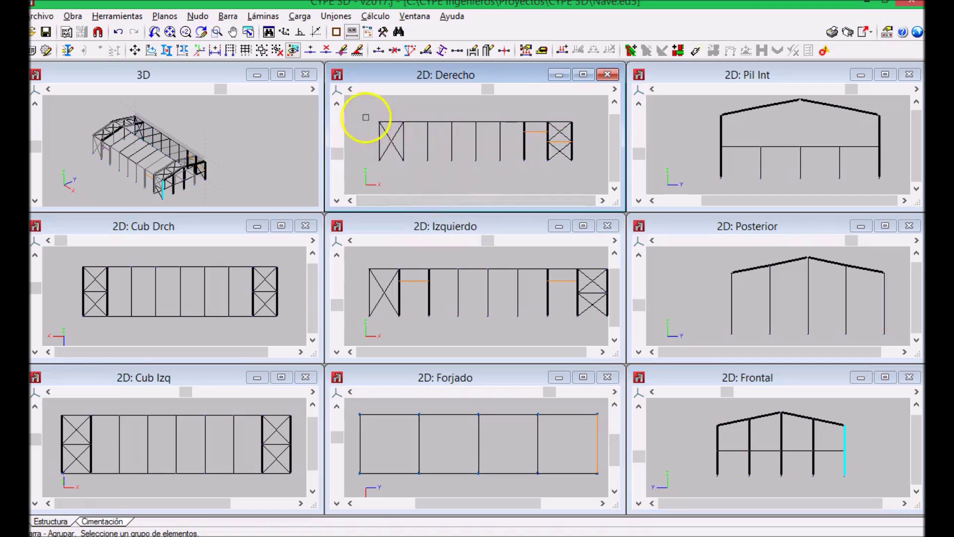
left_click_drag(362, 113, 582, 128)
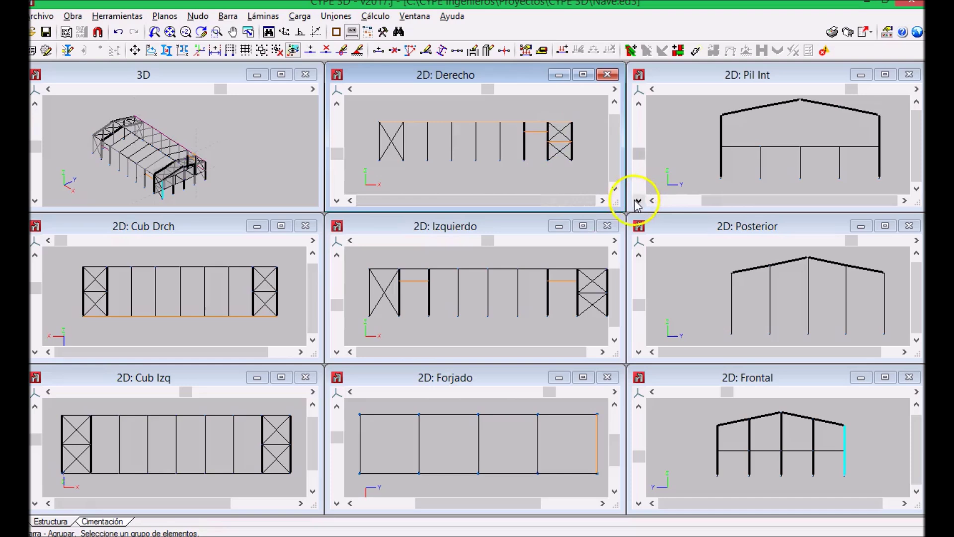
left_click_drag(66, 258, 285, 274)
left_click_drag(67, 285, 280, 296)
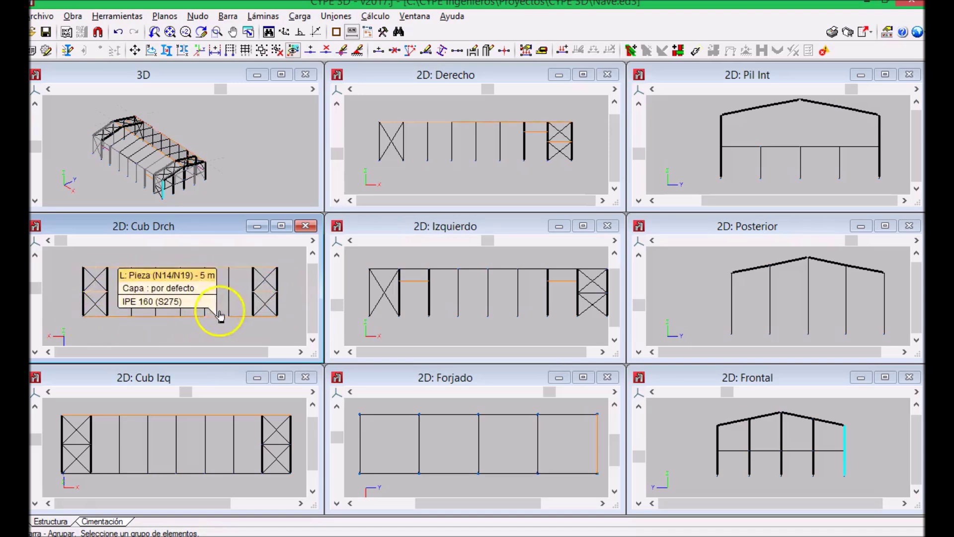
mouse_move(356, 262)
left_mouse_down()
mouse_move(603, 279)
mouse_move(596, 276)
left_mouse_up()
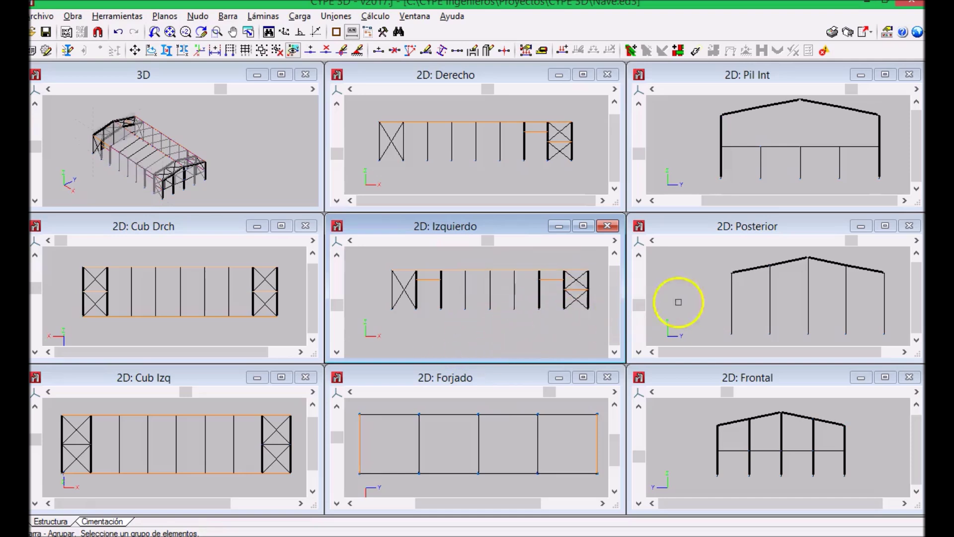
- Add the three inner bars of the Forjado view that run parallel to its end bars, and group all the selected pieces
left_click(419, 446)
left_click(479, 441)
left_click(536, 441)
right_click(463, 268)
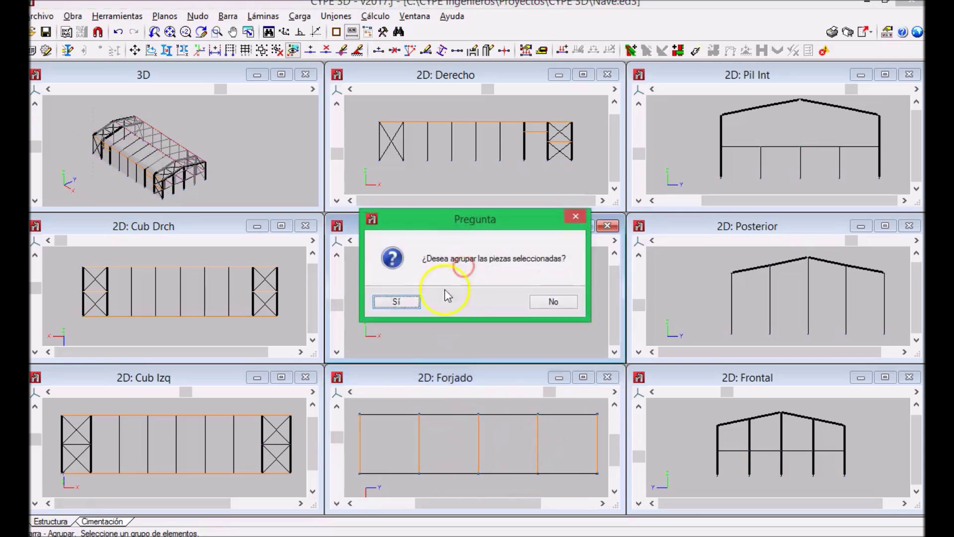
left_click(397, 303)
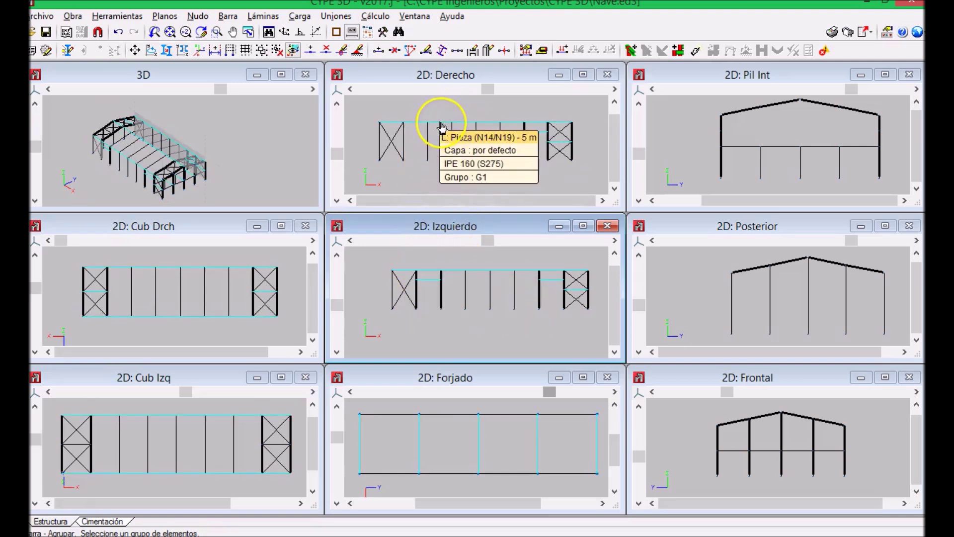
left_click(460, 154)
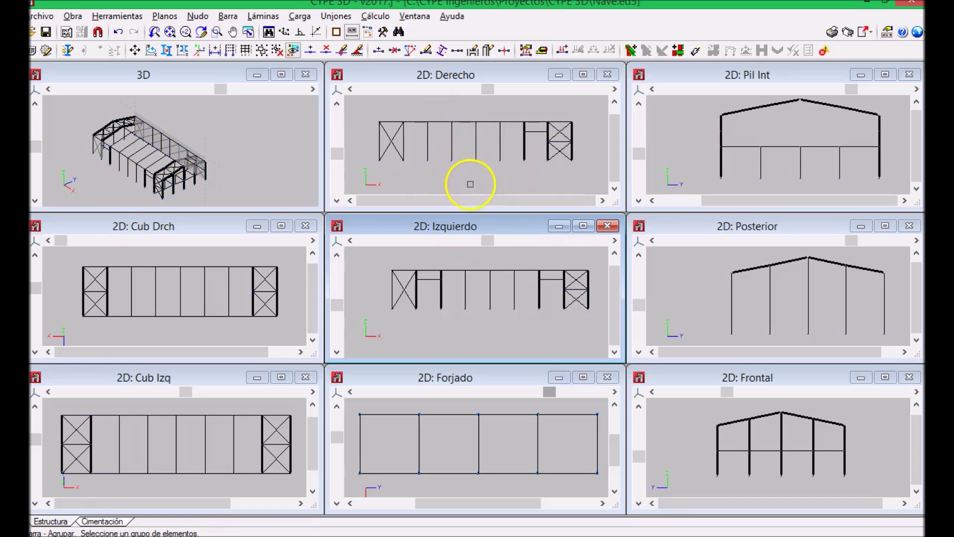
- Add the crossed R 16 bracing bars of both end bays in the Derecho and Izquierdo views to the grouping selection
left_click(392, 144)
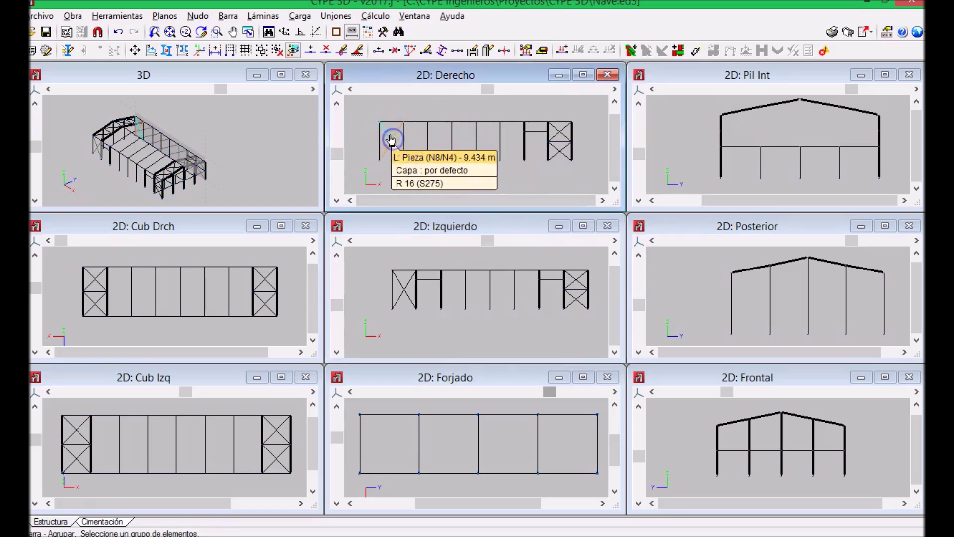
left_click(555, 130)
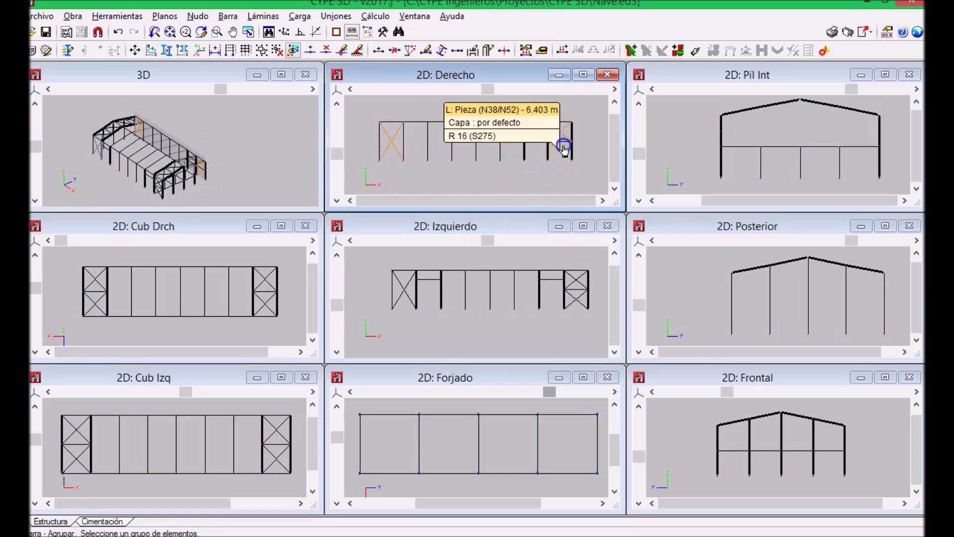
left_click(572, 286)
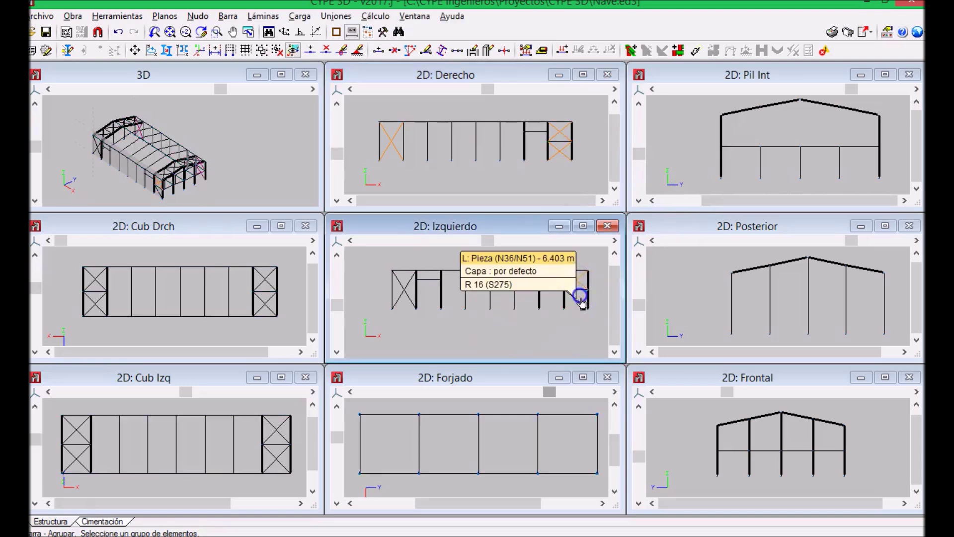
left_click(405, 284)
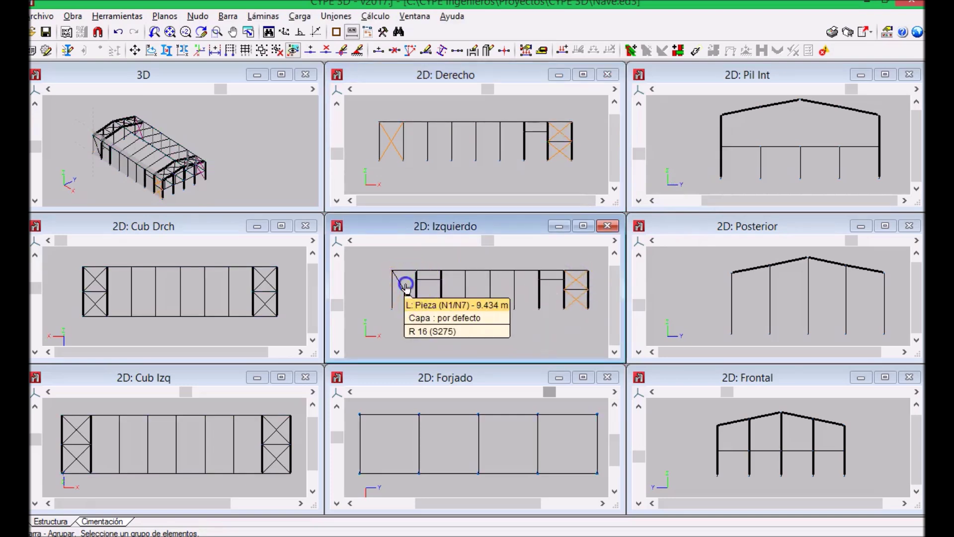
- Add the crossed R 16 bars of both end bays in the Cub Drch and Cub Izq views, and group all the selected pieces
left_click(91, 284)
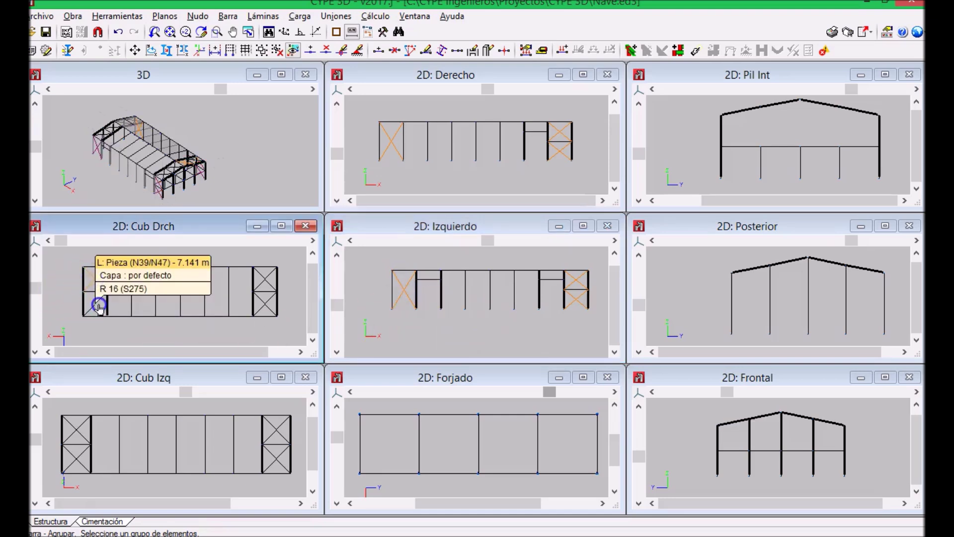
left_click(273, 310)
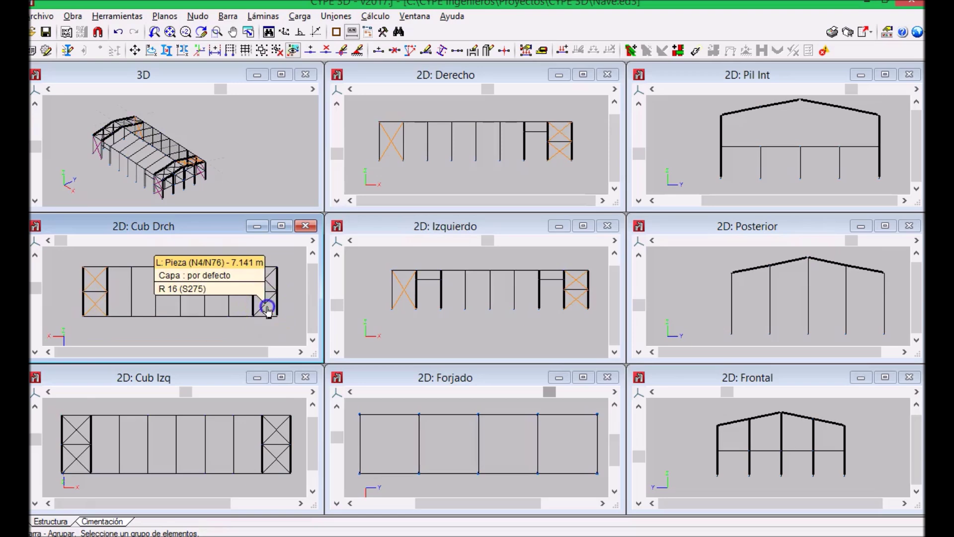
left_click(268, 282)
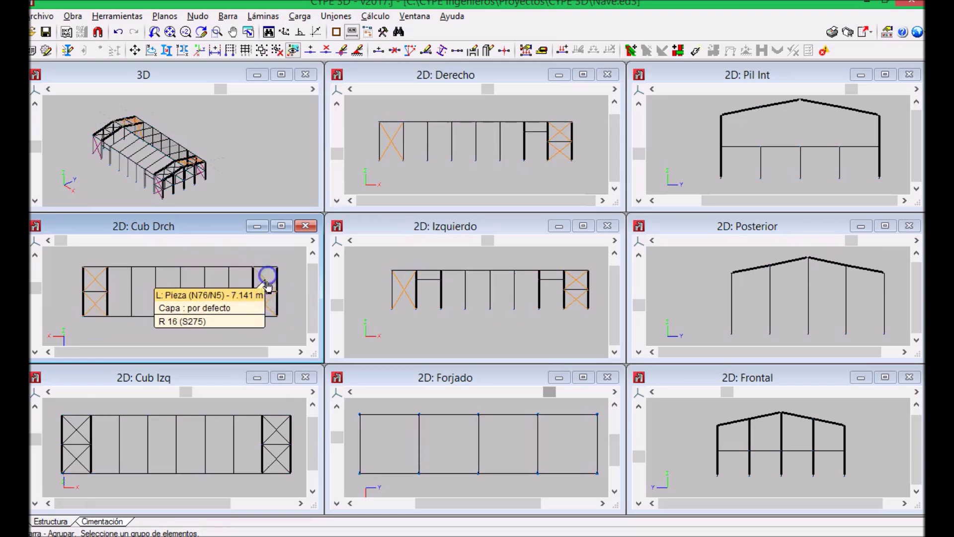
left_click(74, 427)
left_click(70, 455)
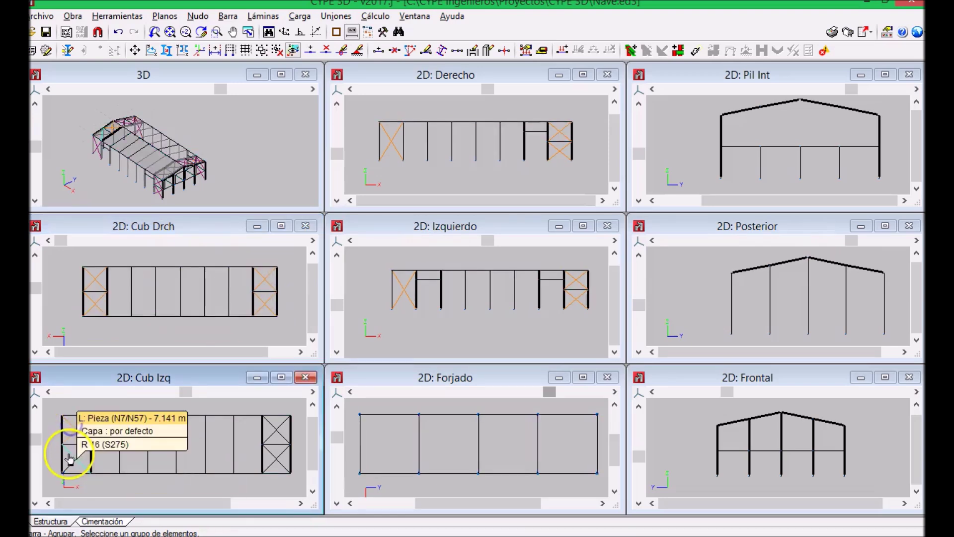
left_click(287, 464)
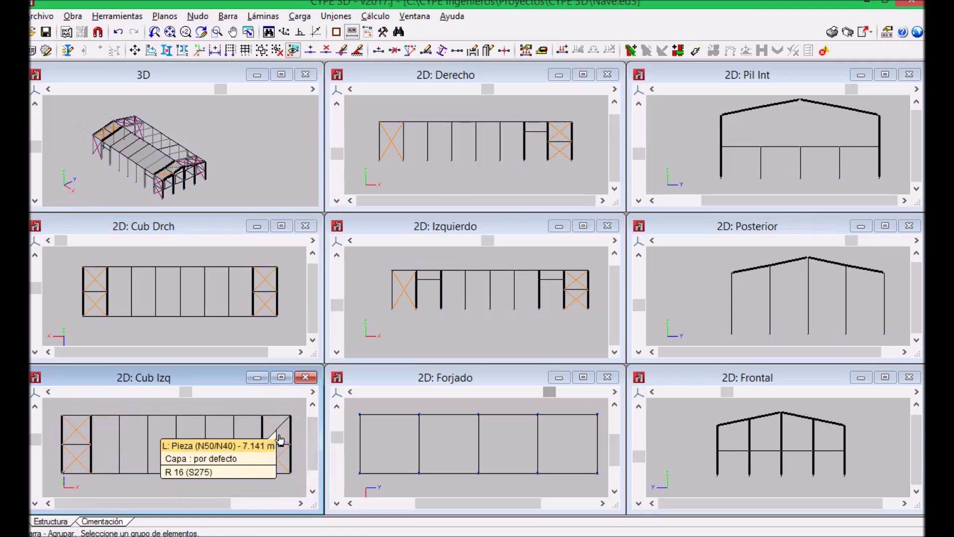
right_click(411, 277)
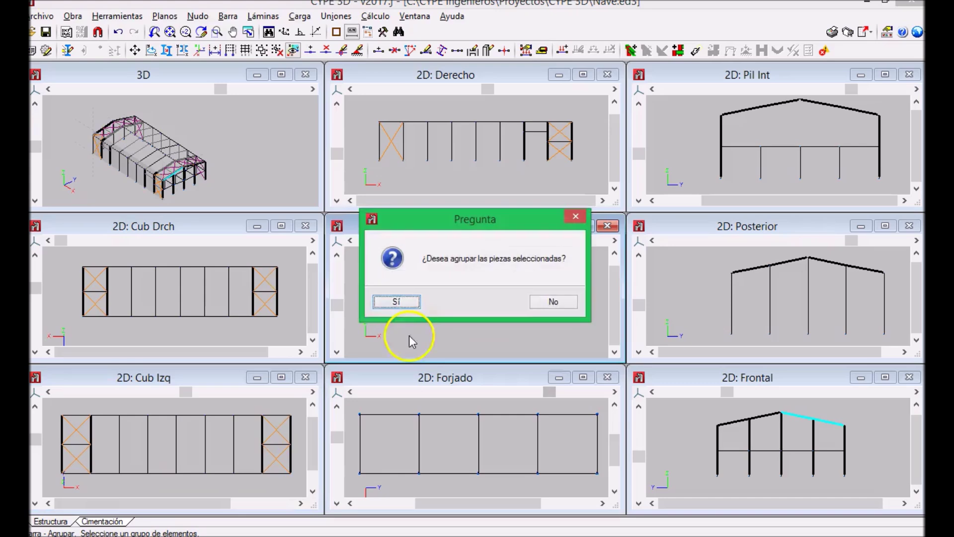
left_click(382, 303)
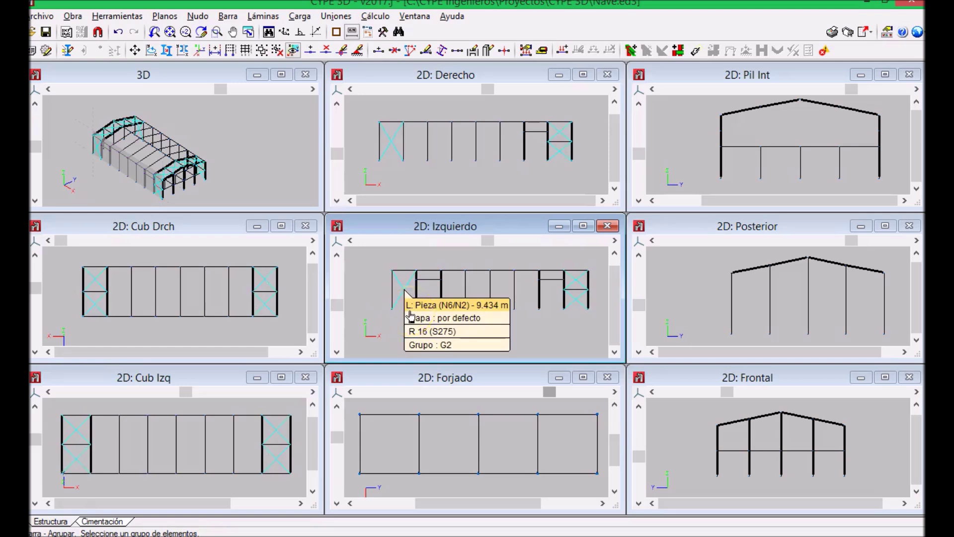
left_click(436, 320)
left_click(386, 288)
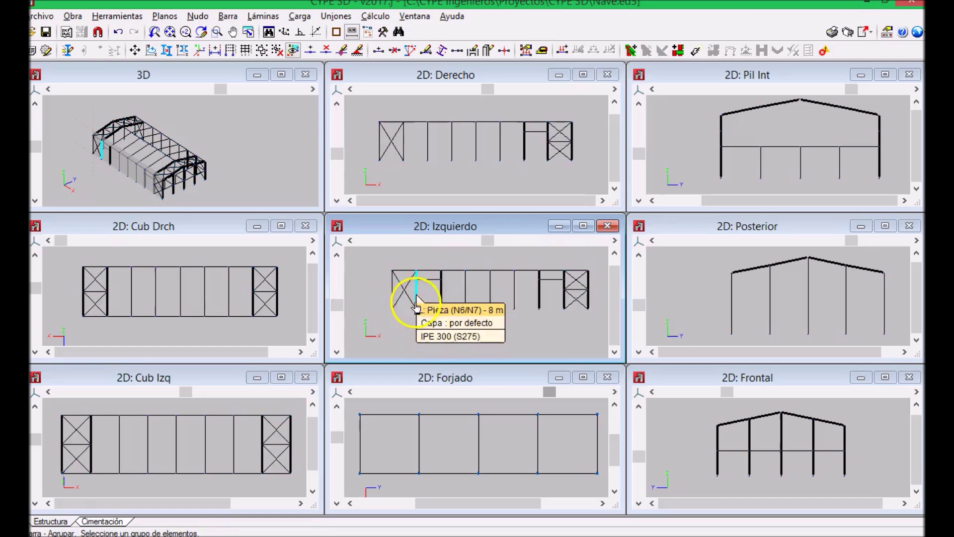
left_click(544, 369)
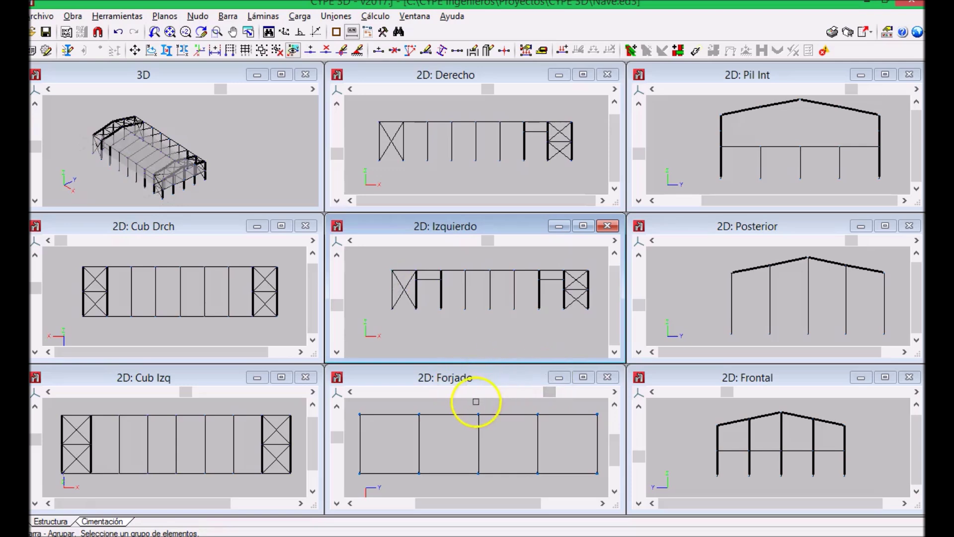
- Maximize the 3D view and add the nine 8 m IPE 300 columns along the Izquierdo wall to the grouping selection
left_click(281, 76)
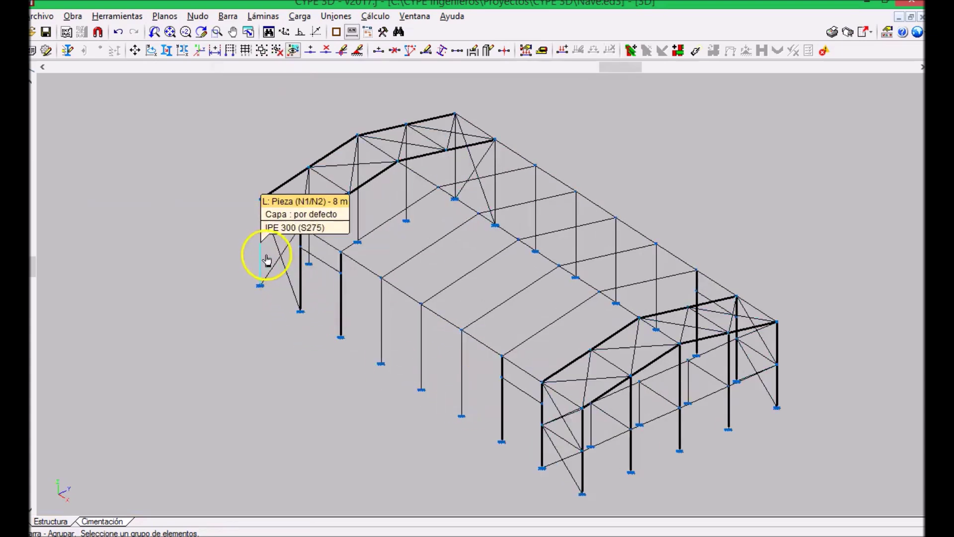
left_click(263, 258)
left_click(300, 272)
left_click(341, 298)
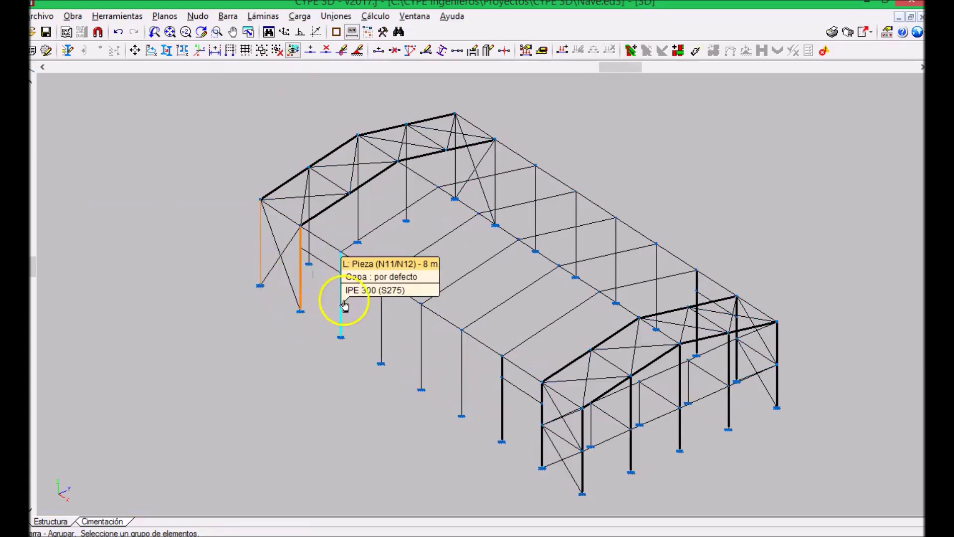
left_click(381, 328)
left_click(421, 348)
left_click(461, 374)
left_click(504, 406)
left_click(542, 419)
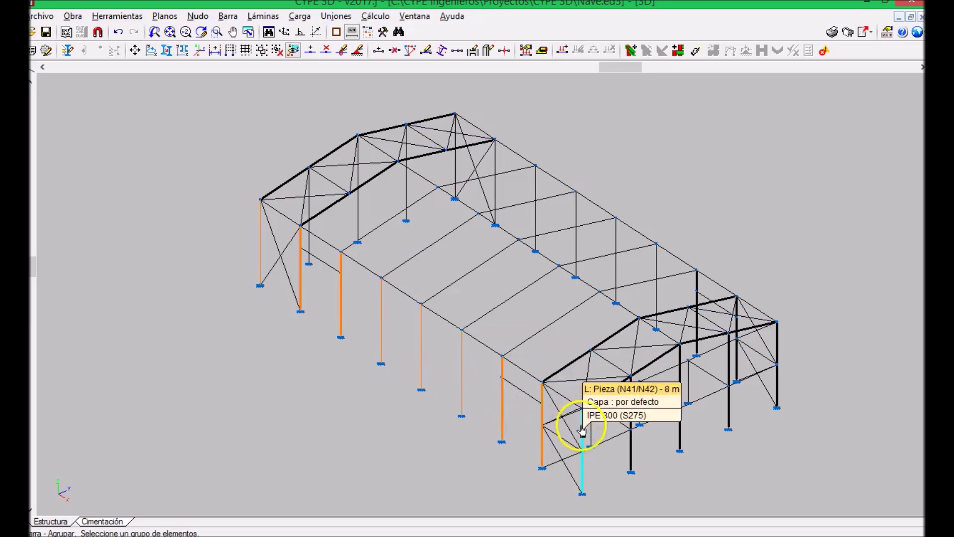
left_click(583, 429)
- Add the nine IPE 300 columns along the opposite Derecho wall, and group all the selected columns
middle_click_drag(582, 430, 448, 177)
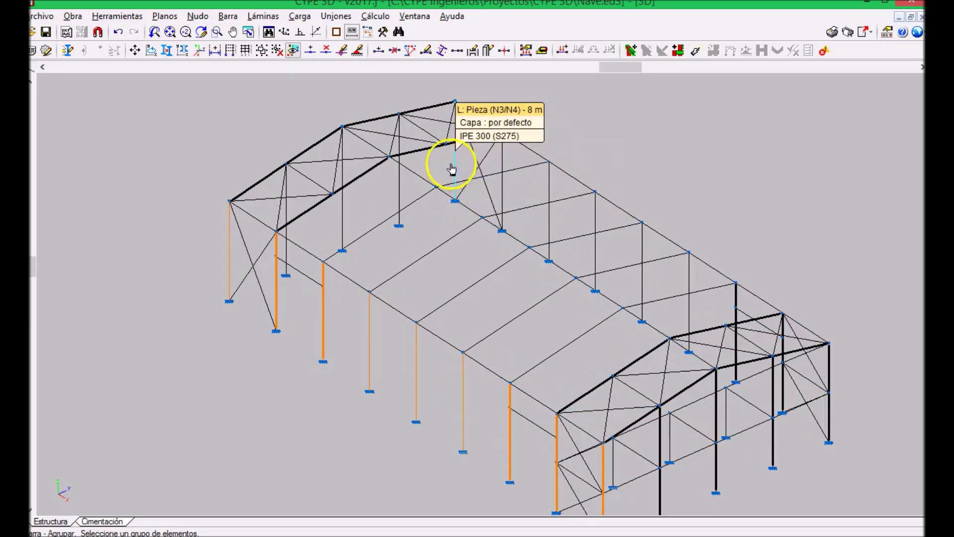
left_click(453, 168)
left_click(502, 162)
left_click(549, 186)
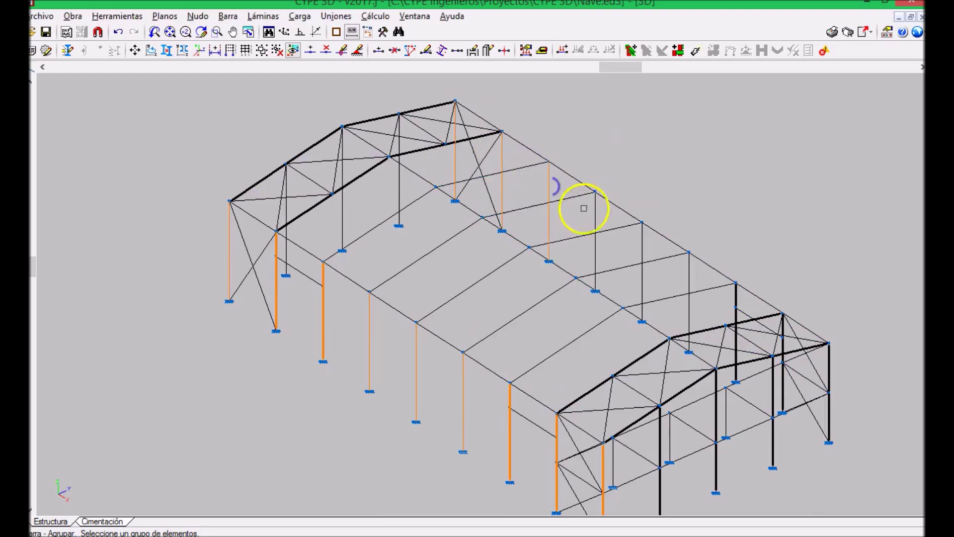
left_click(595, 214)
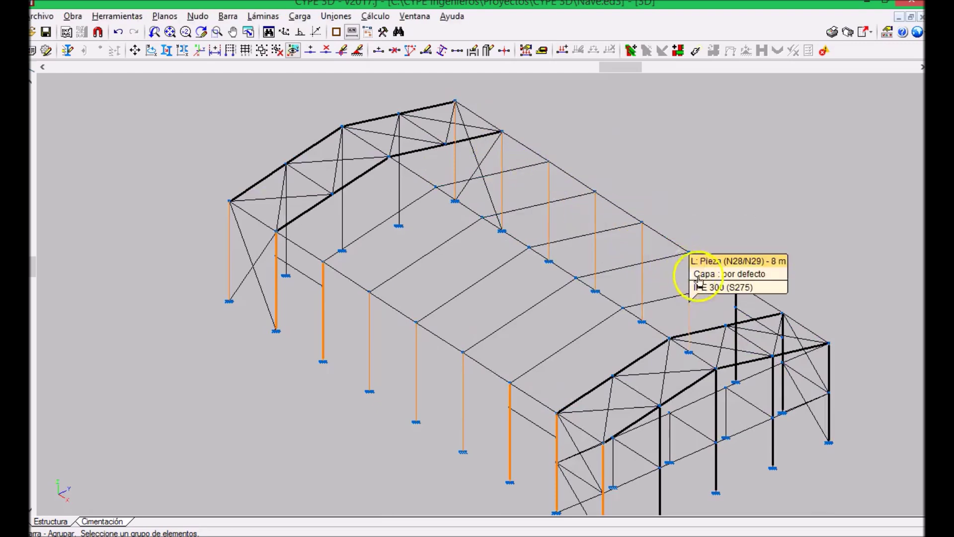
scroll(868, 440, "up", 1)
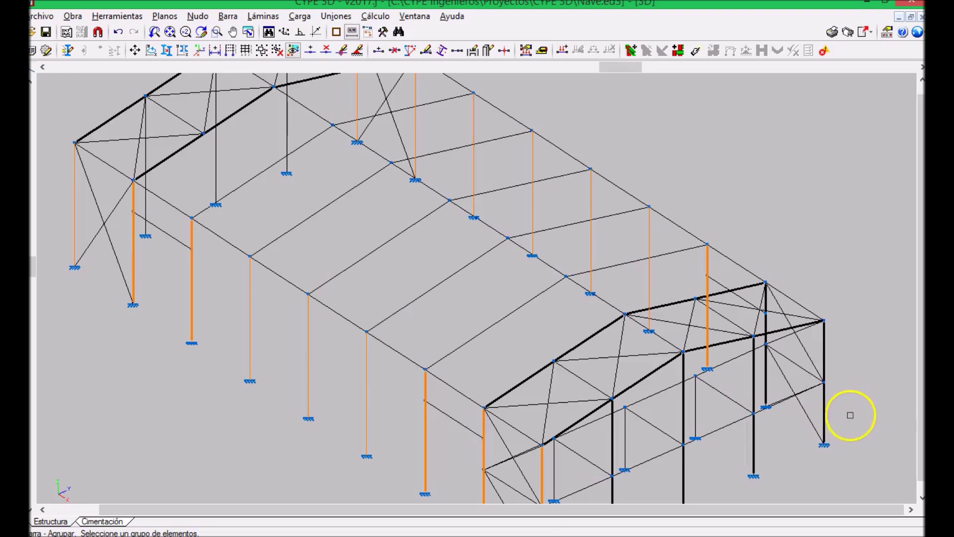
left_click(826, 425)
left_click(763, 378)
right_click(497, 290)
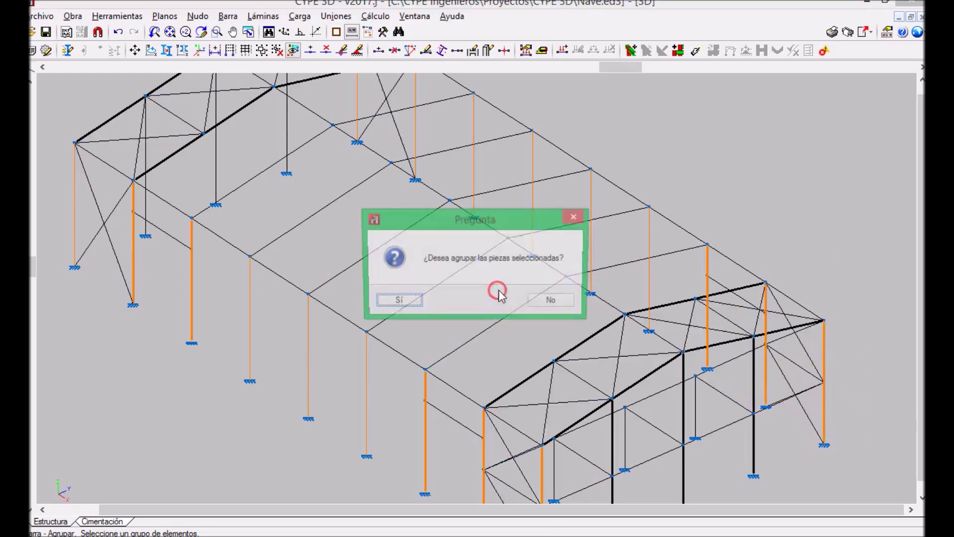
left_click(398, 302)
scroll(435, 302, "down", 2)
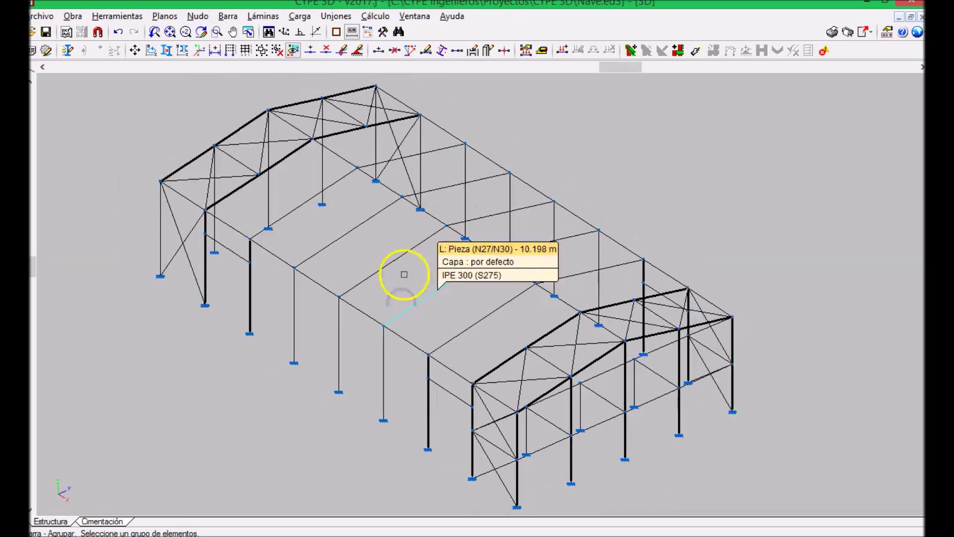
- Open the Cub Izq view and add its nine rafters, from the end bays through the five inner frames, to the grouping selection
left_click(414, 16)
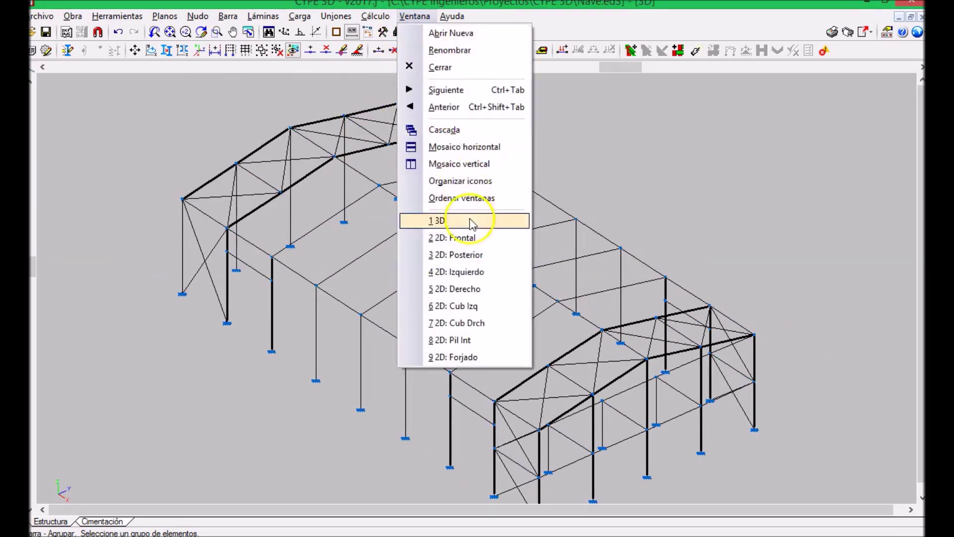
left_click(464, 305)
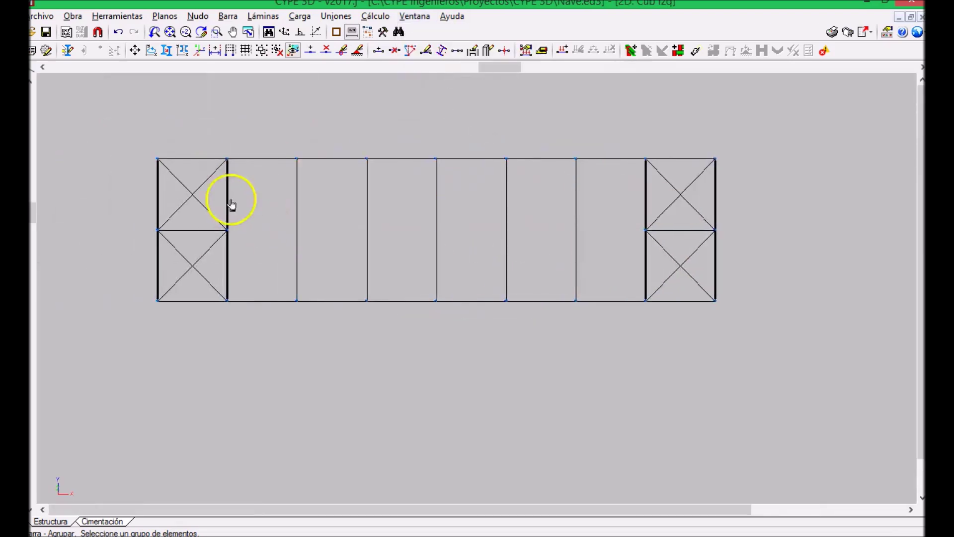
left_click(159, 197)
left_click(226, 205)
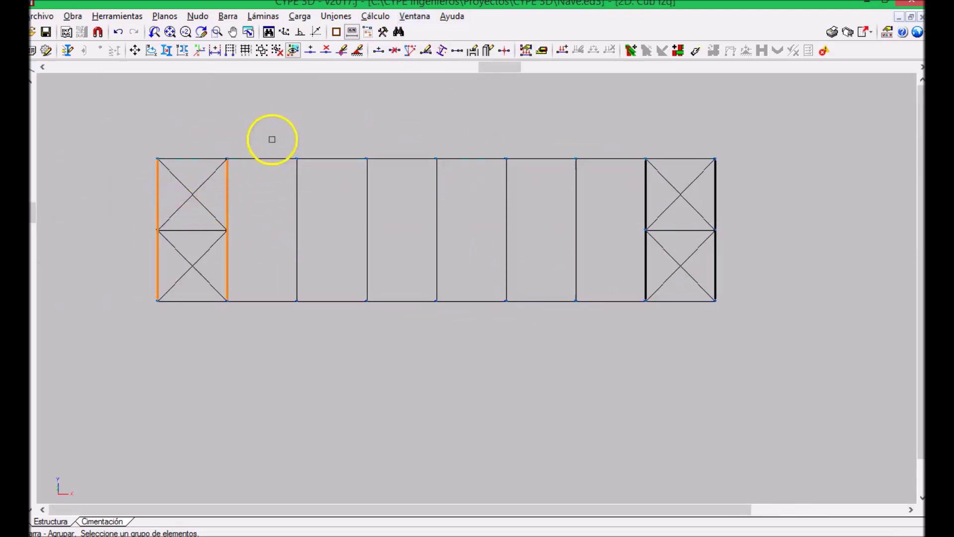
left_click(279, 129)
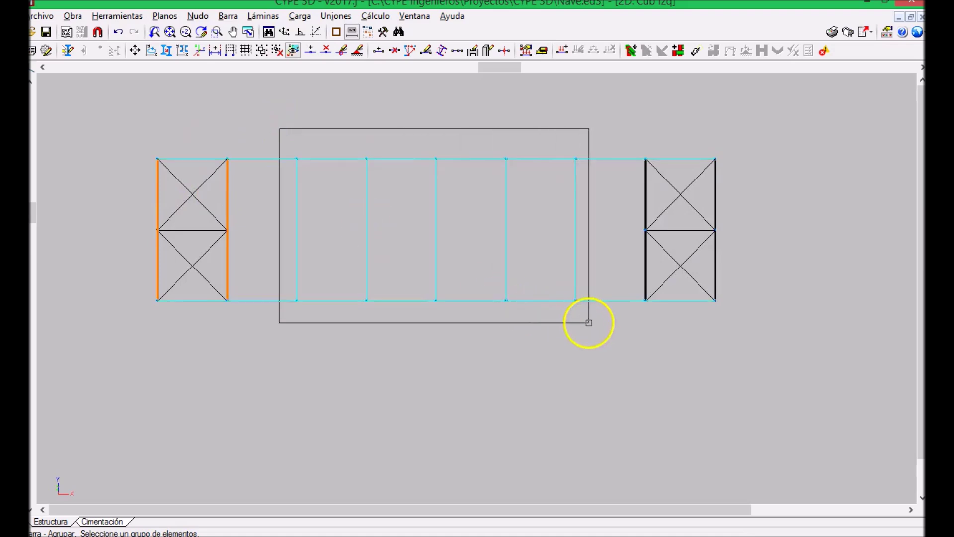
left_click(303, 125)
left_click(309, 188)
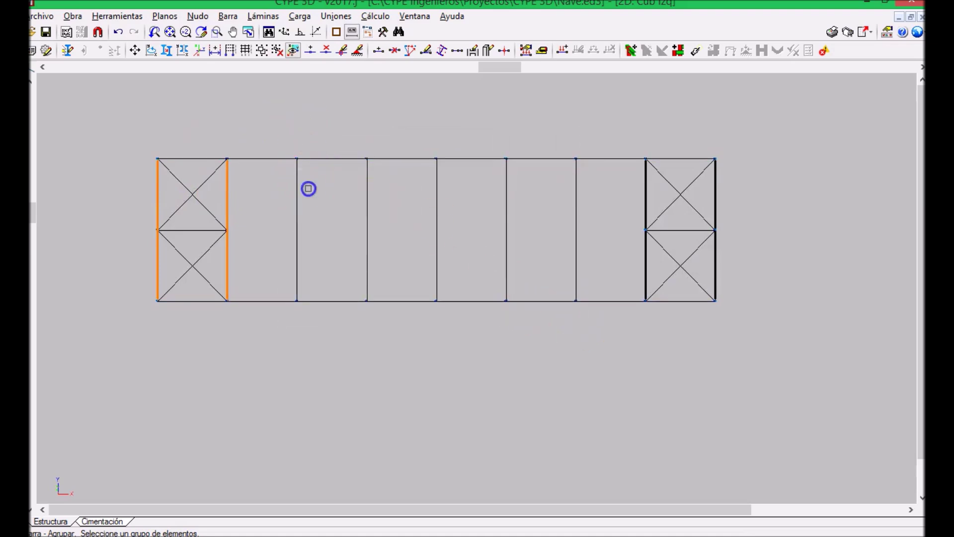
left_click(597, 196)
left_click(356, 210)
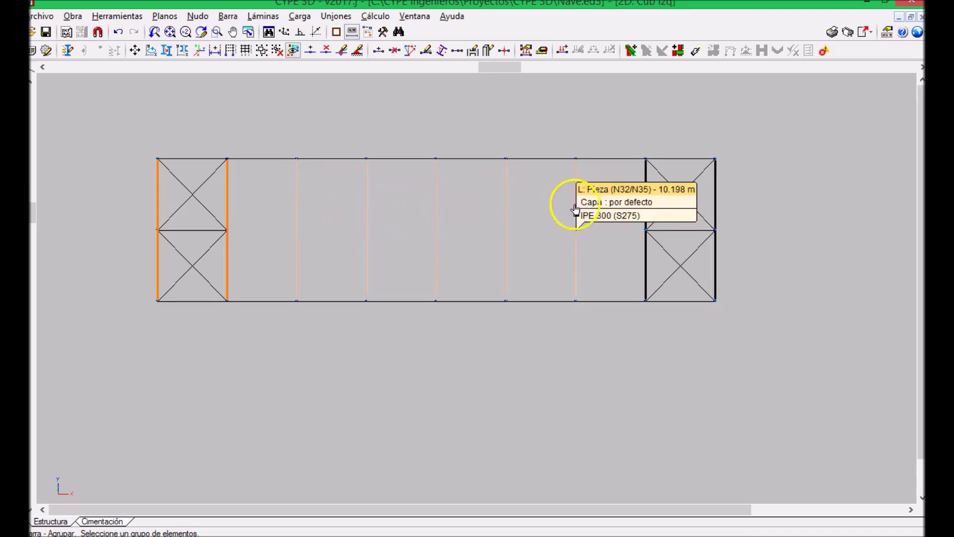
left_click(645, 188)
left_click(715, 187)
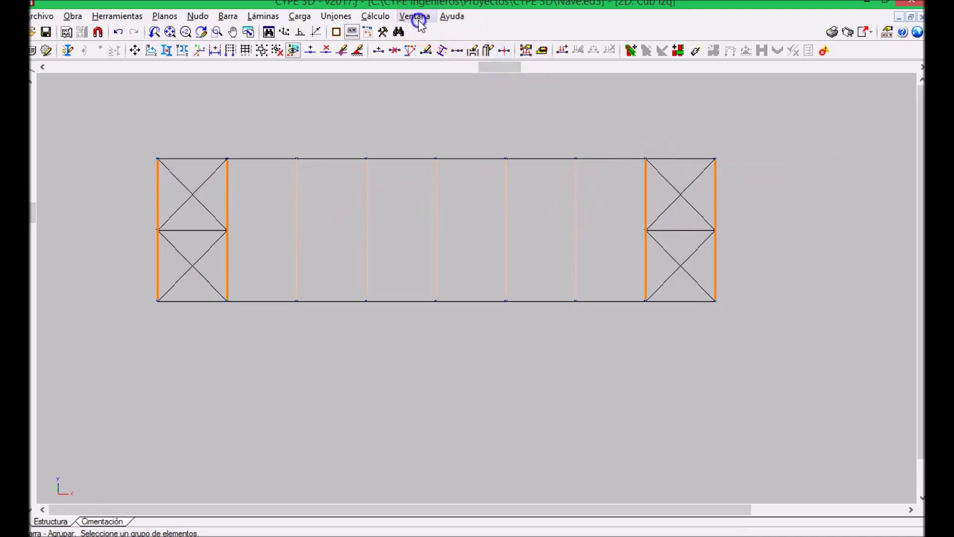
- Open the Cub Drch view, add its nine rafters to the selection, and group the rafters of both roof slopes
left_click(414, 16)
left_click(460, 324)
left_click(677, 216)
left_click(334, 232)
left_click(271, 209)
left_click(194, 206)
left_click(741, 193)
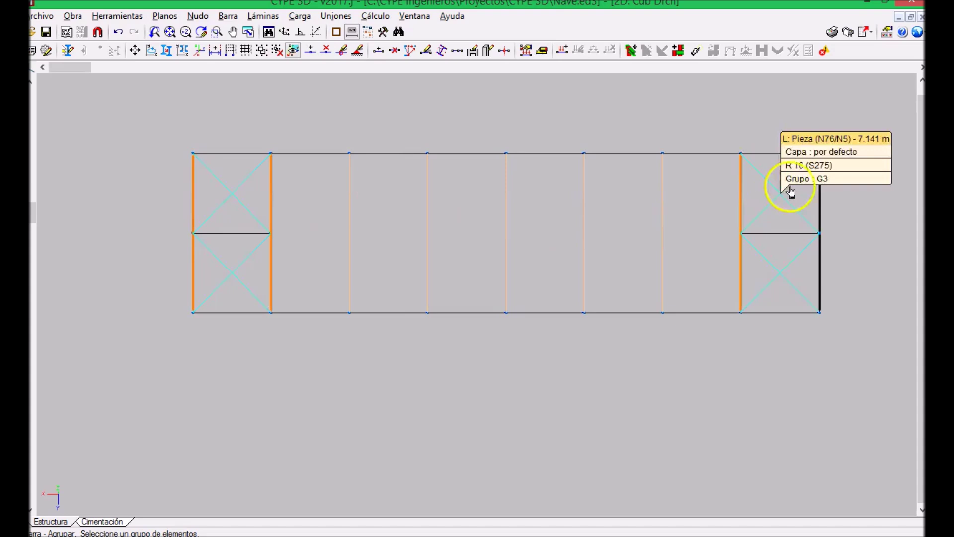
left_click(820, 193)
right_click(609, 221)
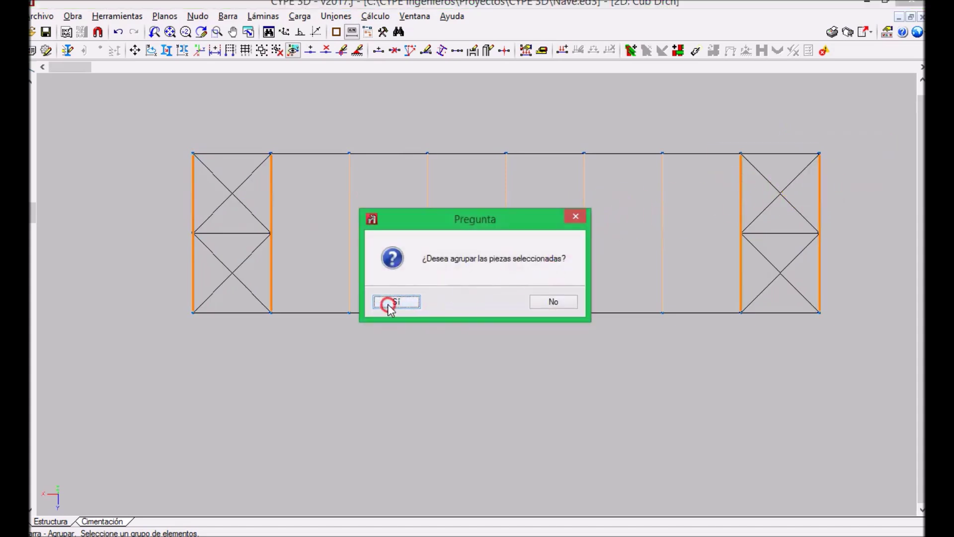
left_click(388, 304)
- Open the Forjado view and add the bars along both long edges of the four-bay floor to the grouping selection
left_click(415, 17)
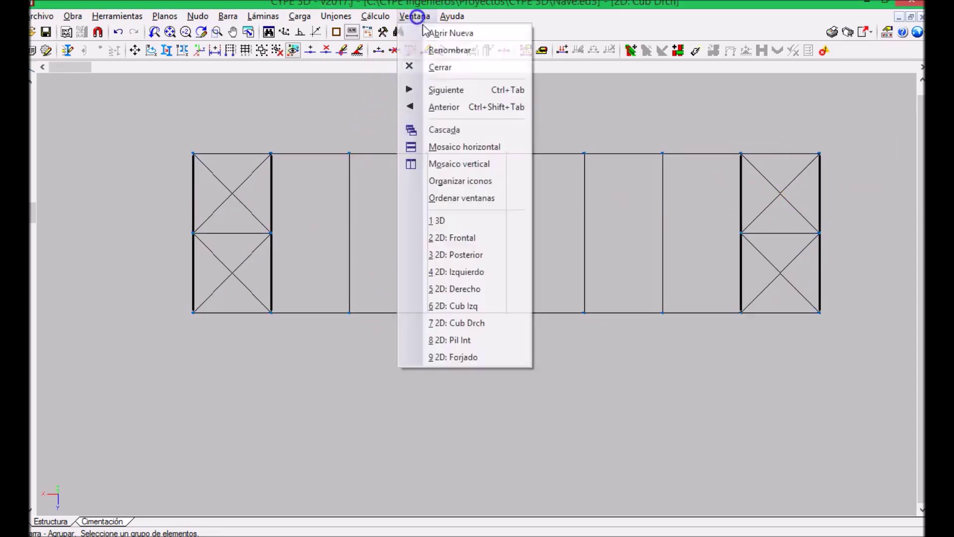
left_click(445, 216)
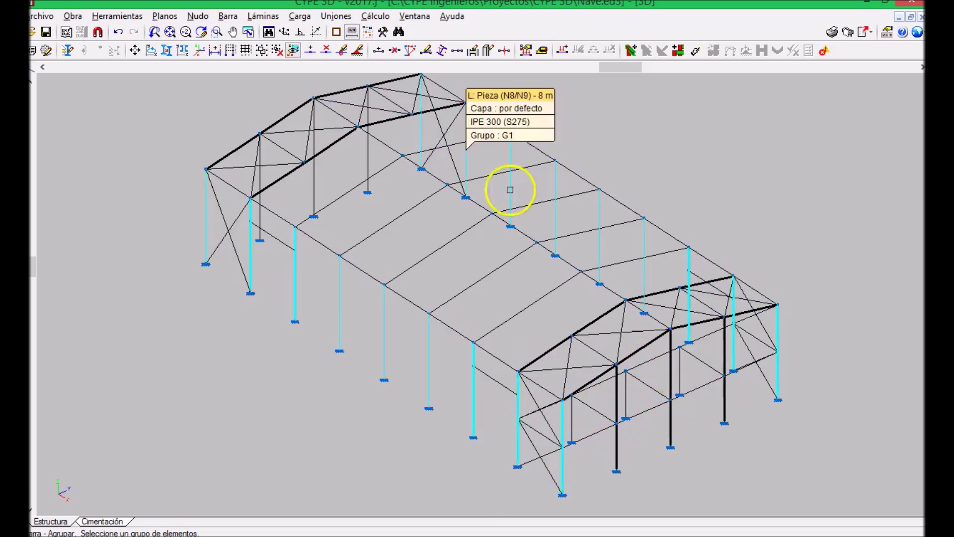
left_click(415, 15)
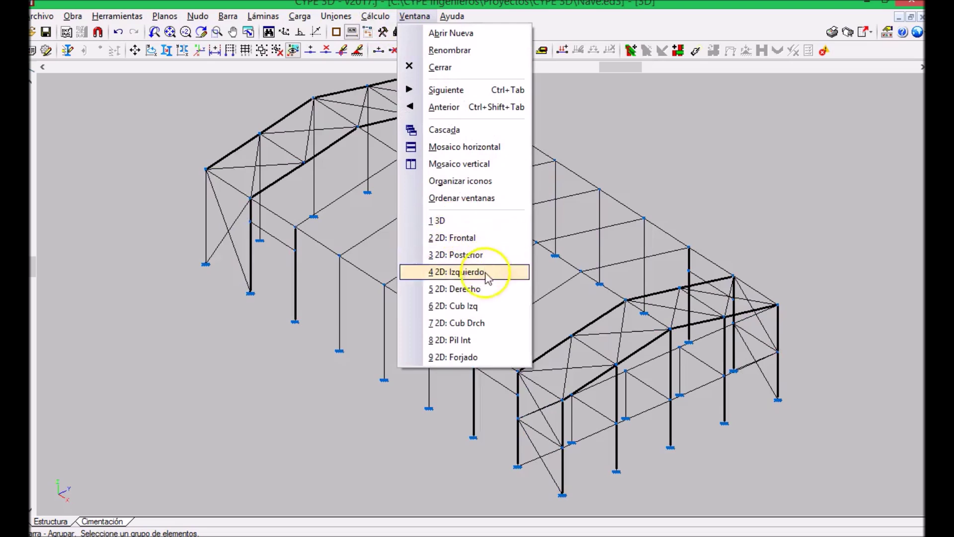
left_click(472, 357)
scroll(450, 266, "down", 3)
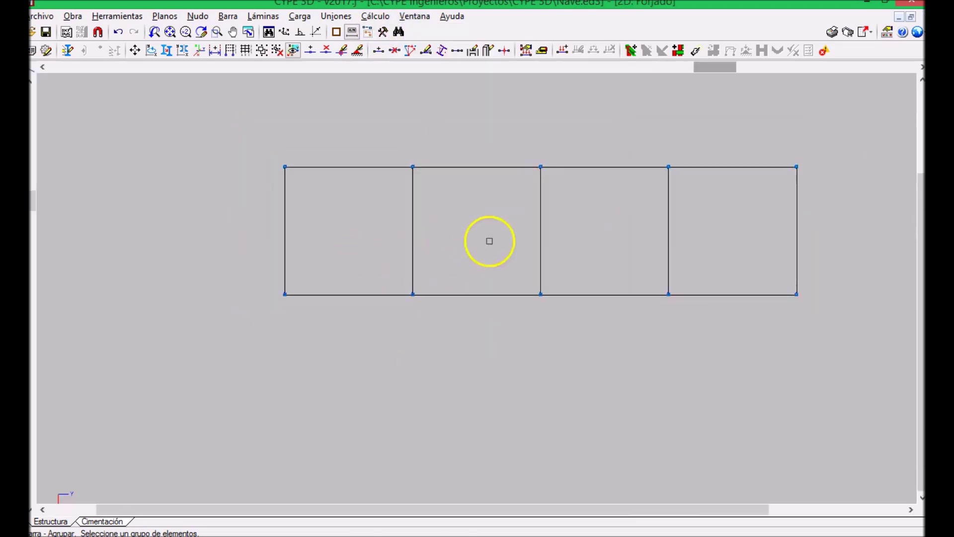
left_click(198, 161)
left_click(836, 202)
left_click(186, 319)
left_click(805, 348)
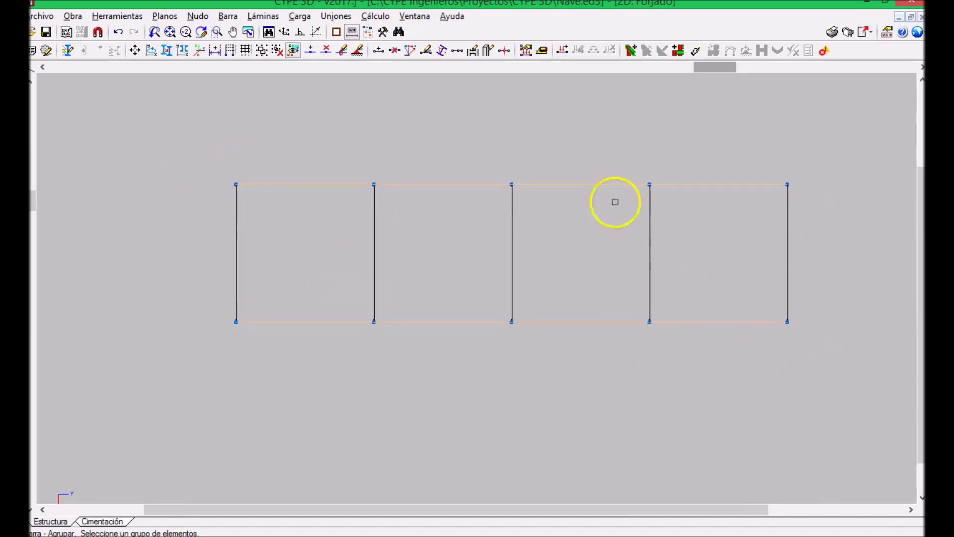
- Open the Pil Int view, add the three short inner columns to the selection, and group the selected pieces
left_click(414, 16)
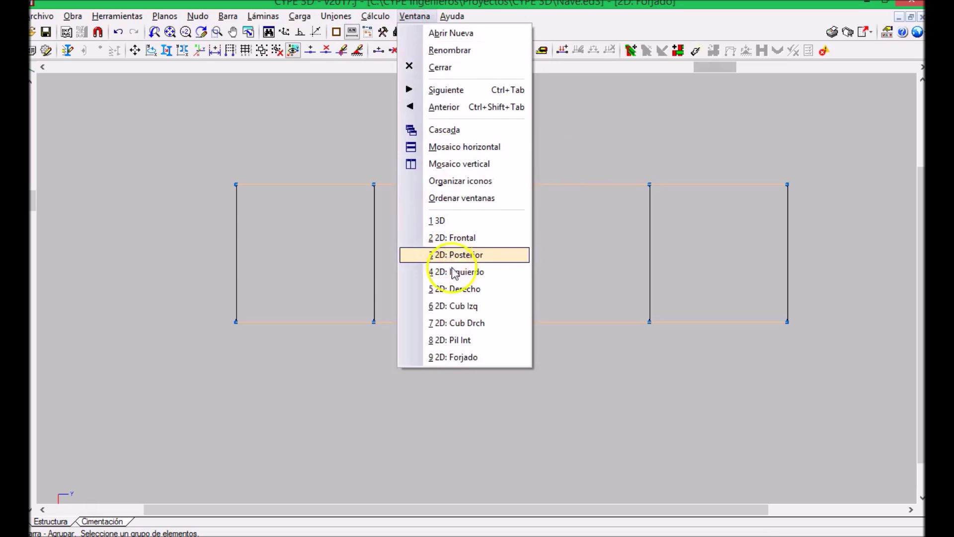
left_click(448, 340)
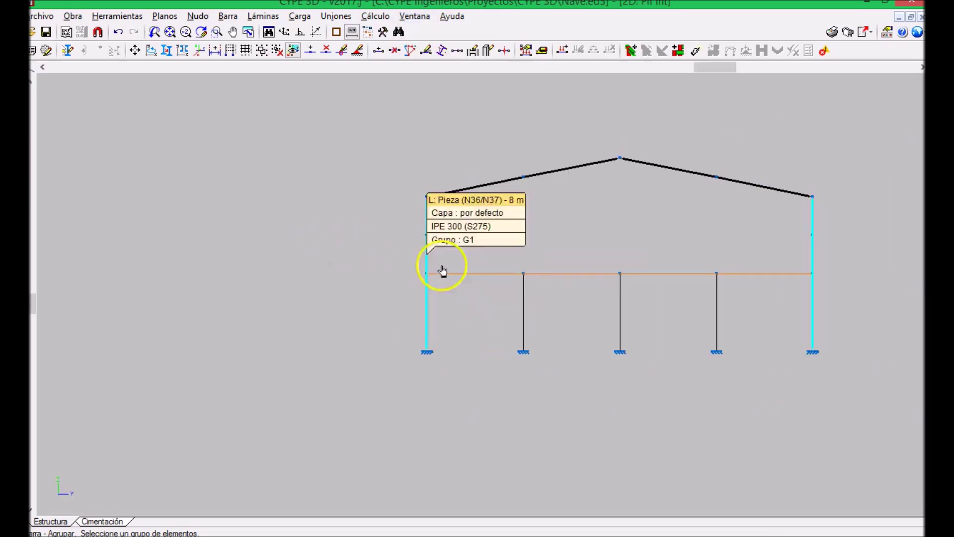
left_click(511, 250)
left_click(737, 385)
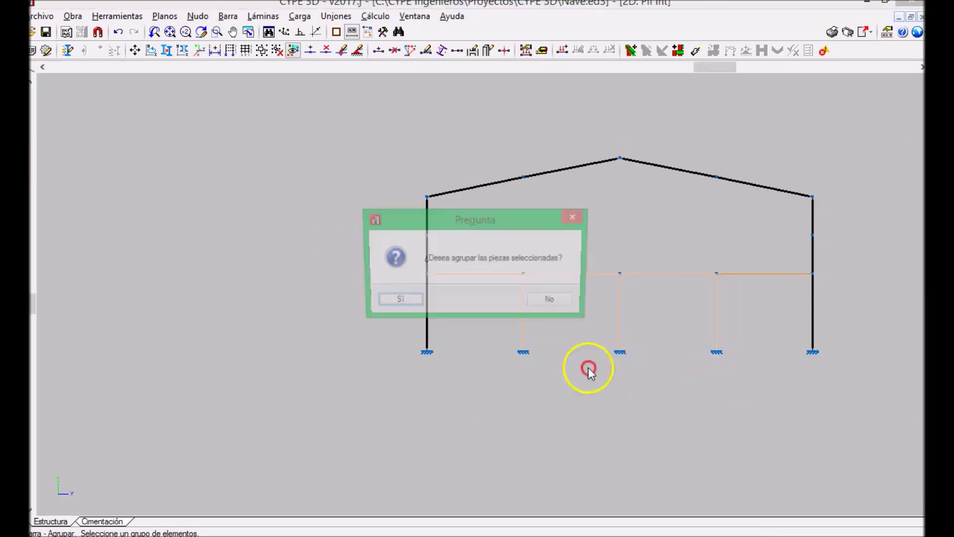
left_click(397, 303)
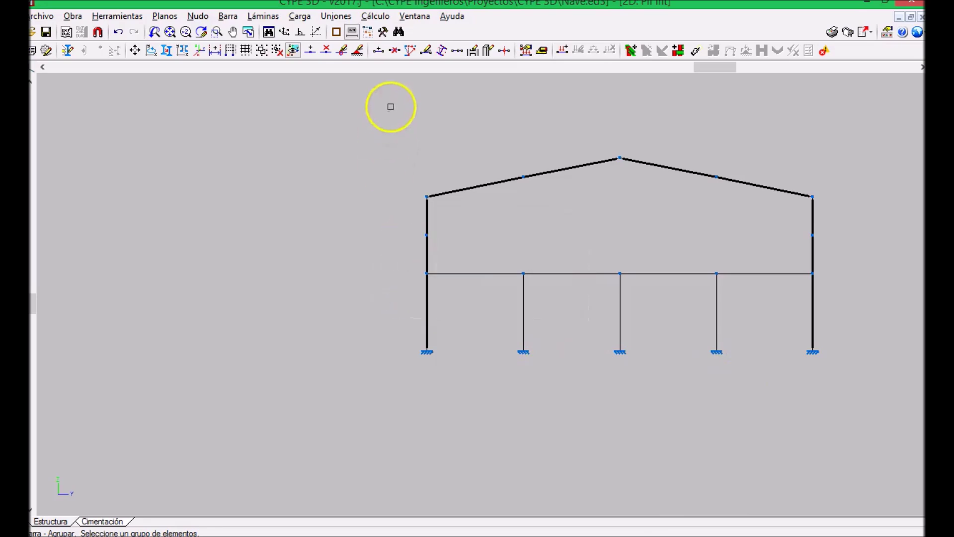
- Return to the 3D view and save the project
left_click(413, 16)
left_click(467, 220)
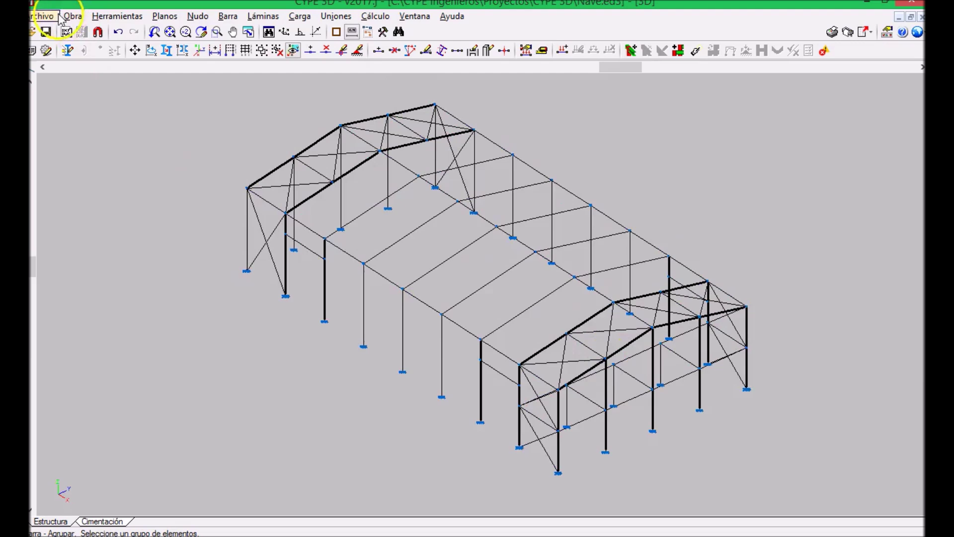
left_click_drag(303, 246, 299, 277)
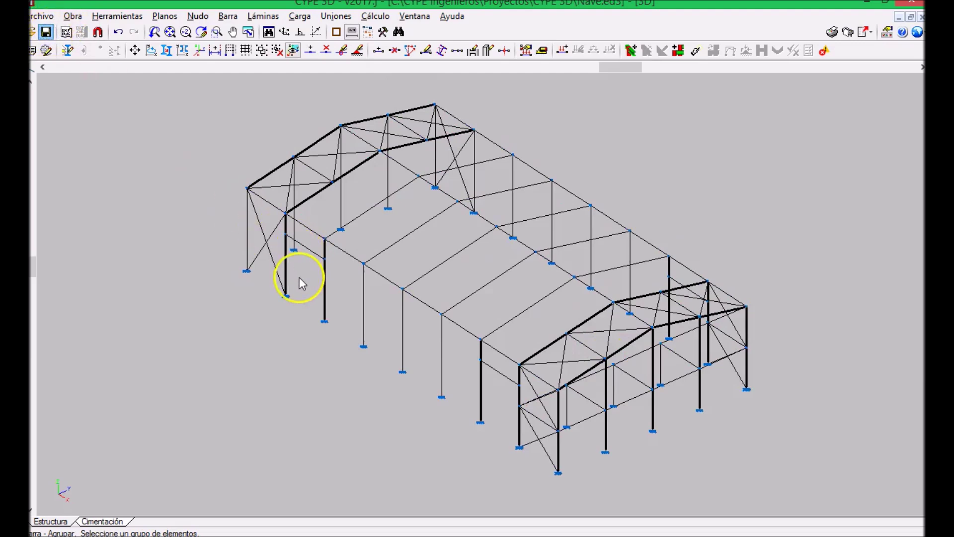
left_click(60, 514)
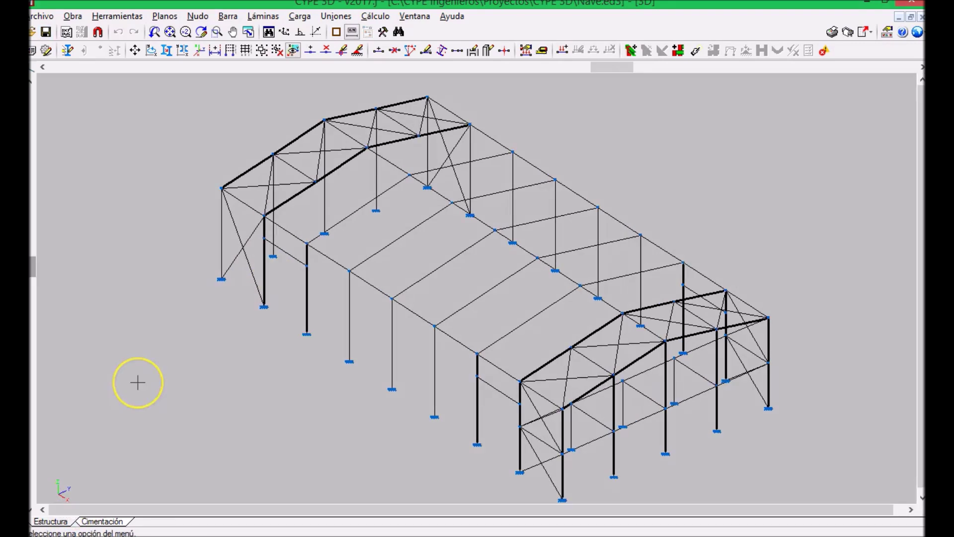
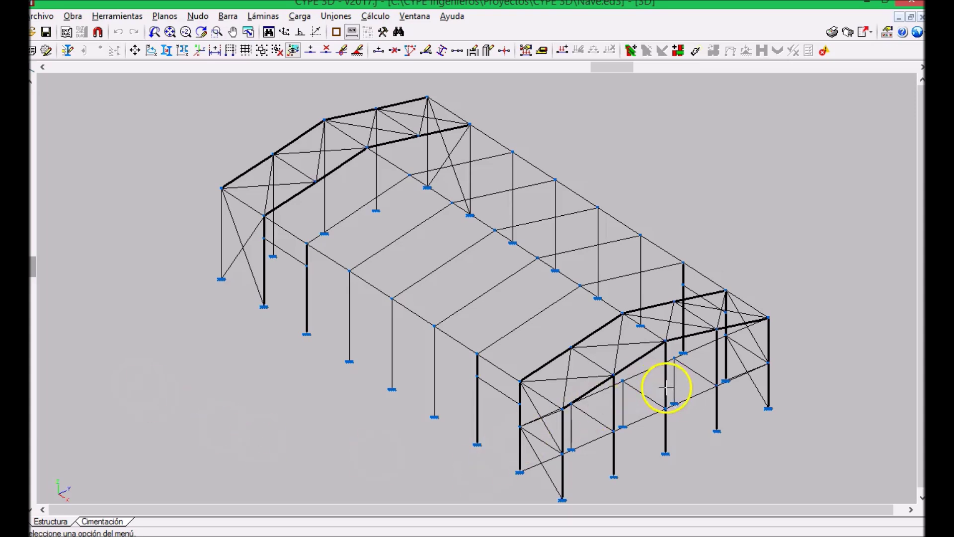
- In the additional hypotheses of the general data, enable use category B. Zonas administrativas alongside G1
left_click(79, 21)
left_click(87, 32)
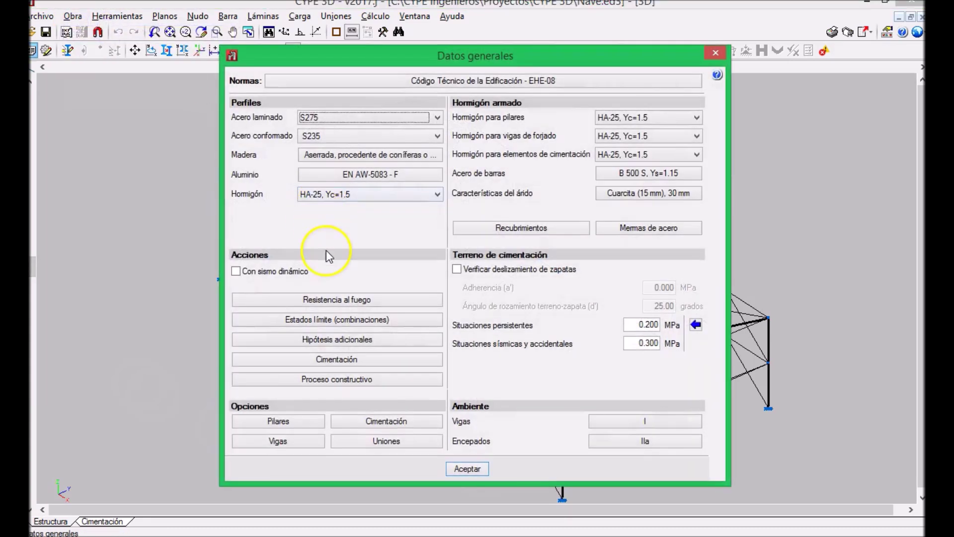
left_click(258, 338)
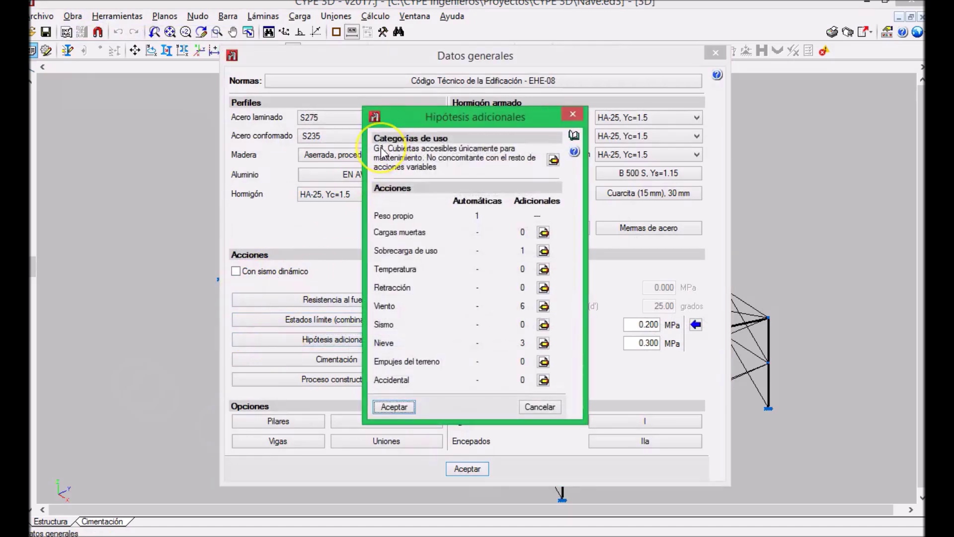
left_click(553, 160)
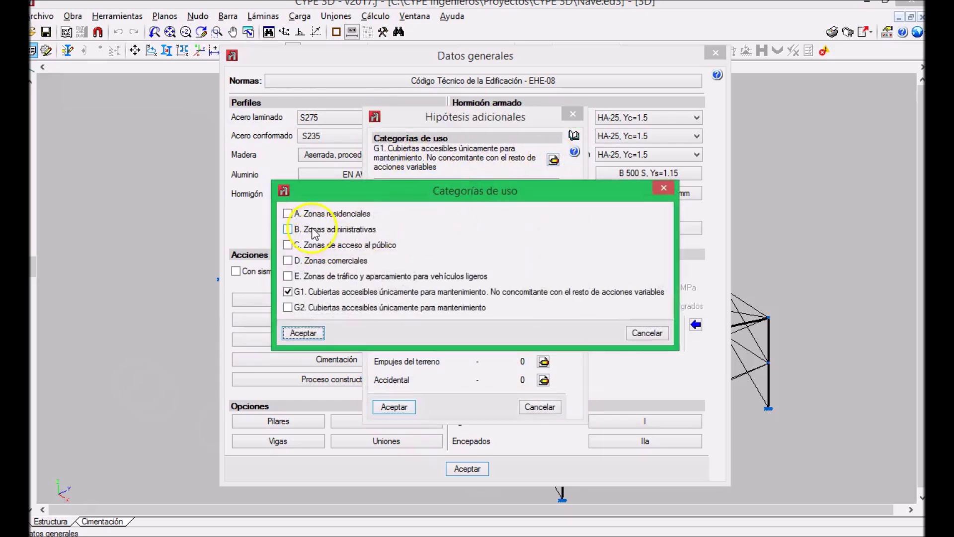
left_click(315, 230)
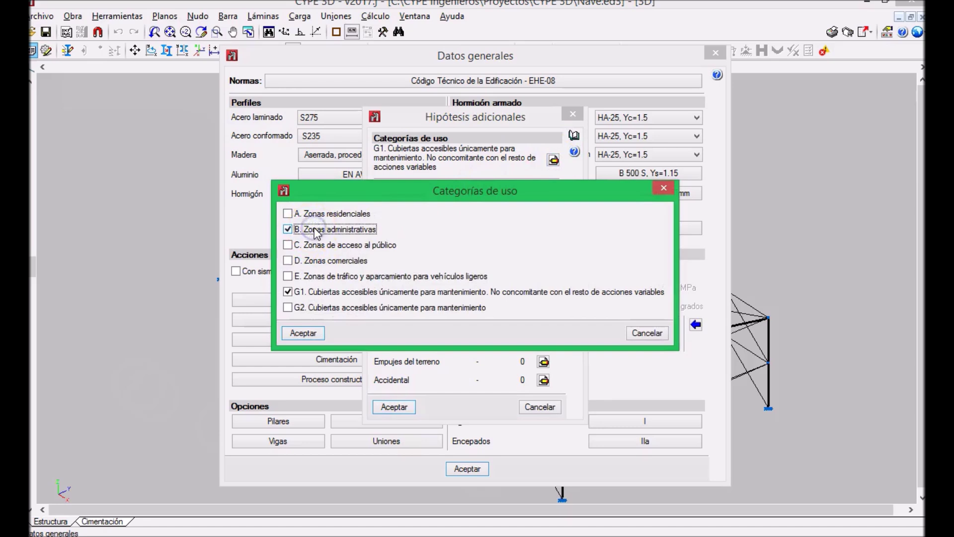
left_click(297, 332)
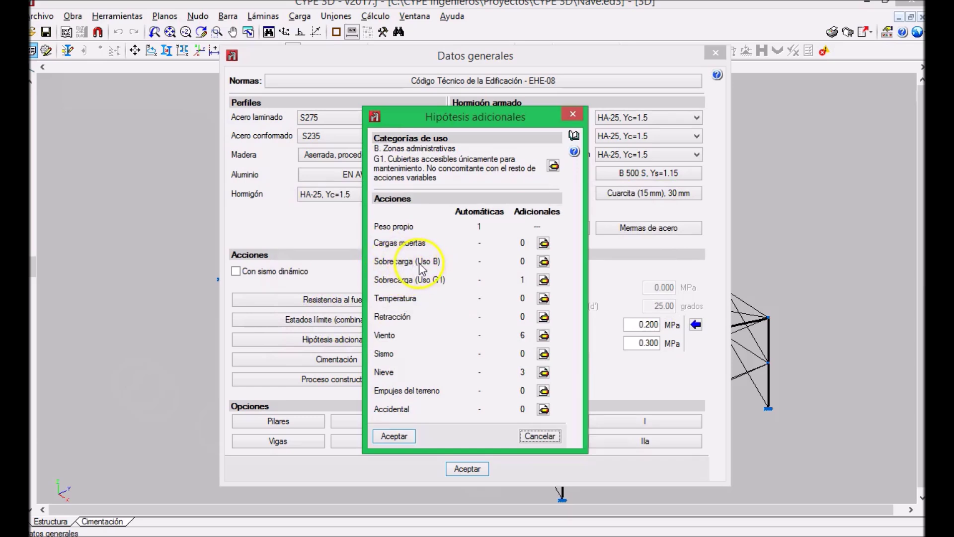
- Add an additional hypothesis with reference Q to the Sobrecarga (Uso B) action
left_click(544, 262)
left_click(416, 194)
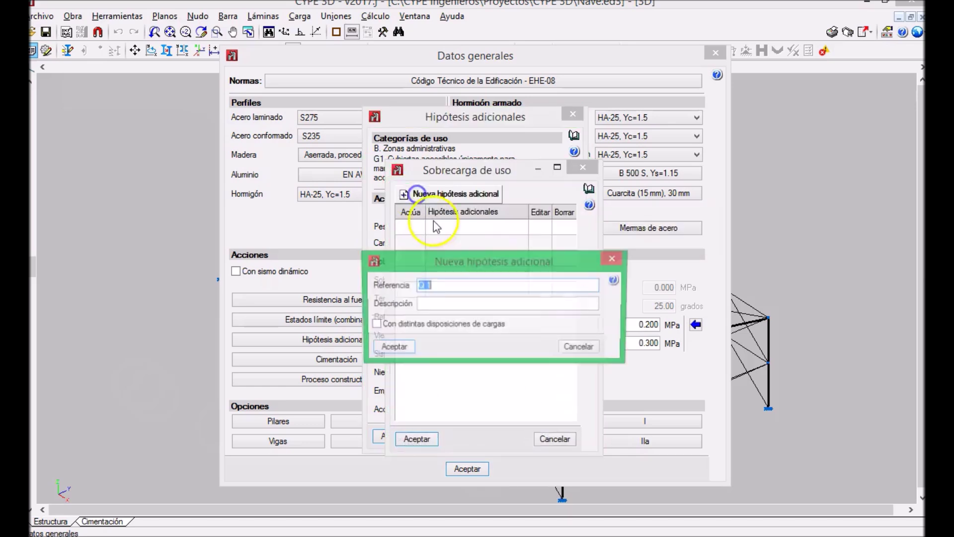
left_click(437, 286)
key("BackSpace")
key("BackSpace")
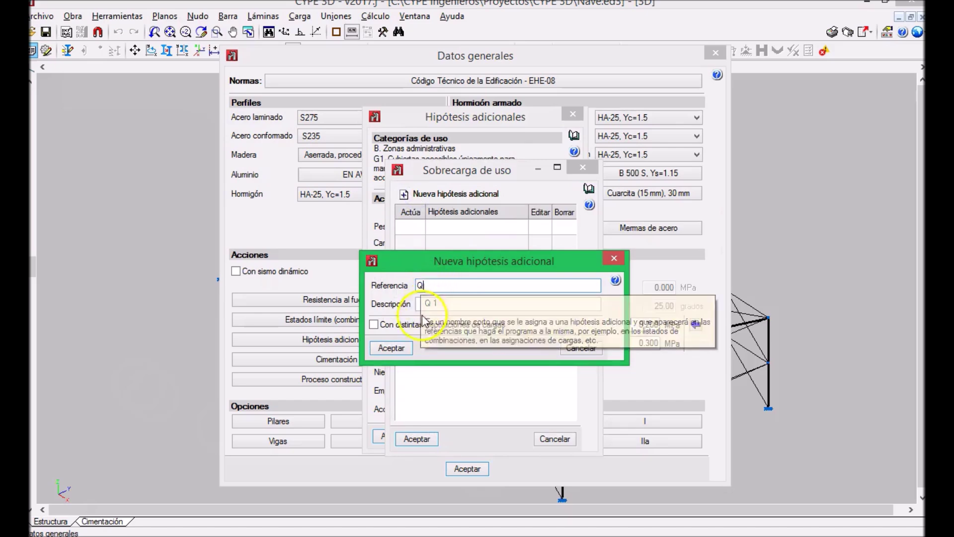
left_click(392, 348)
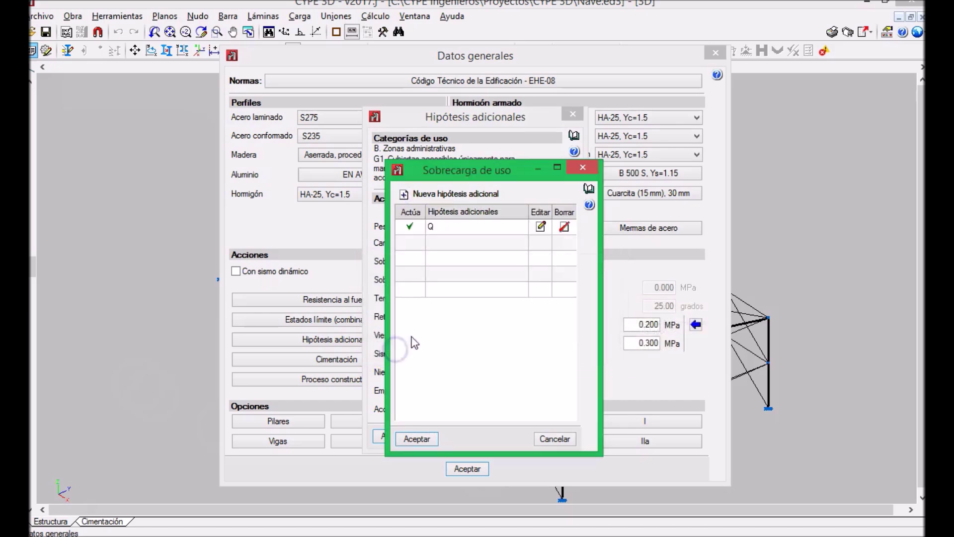
left_click(417, 440)
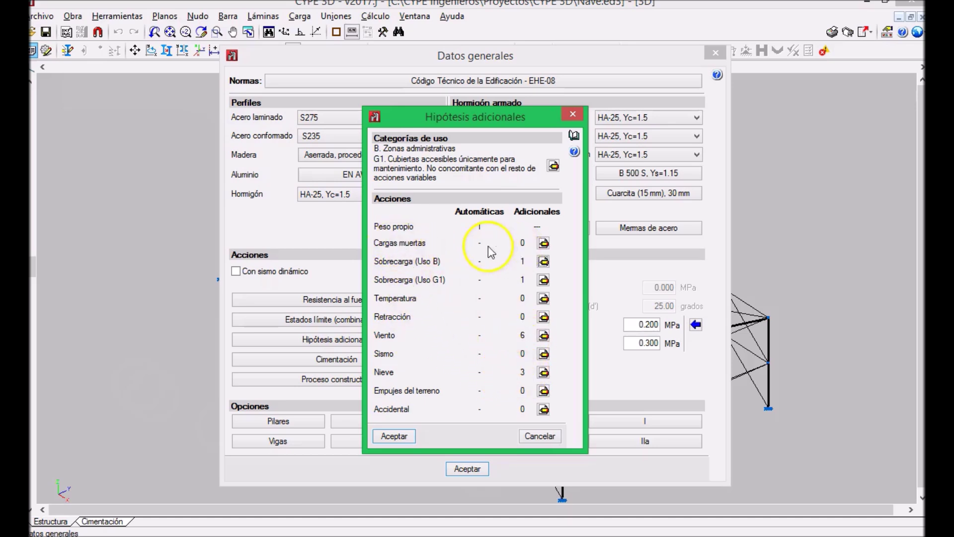
- Add an additional hypothesis with reference CM to Cargas muertas, accept the general data, and save the project
left_click(542, 243)
left_click(404, 194)
mouse_move(472, 282)
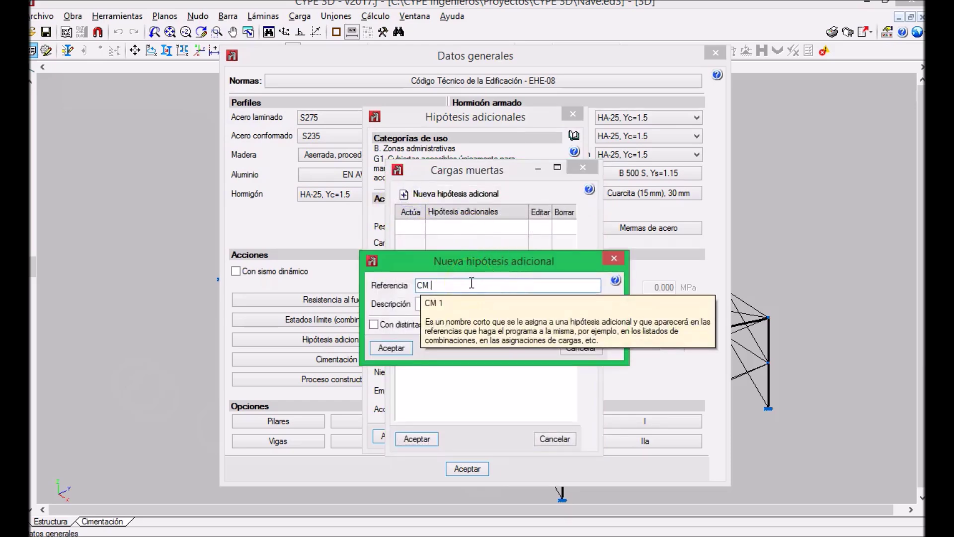
type("CM")
left_click(392, 348)
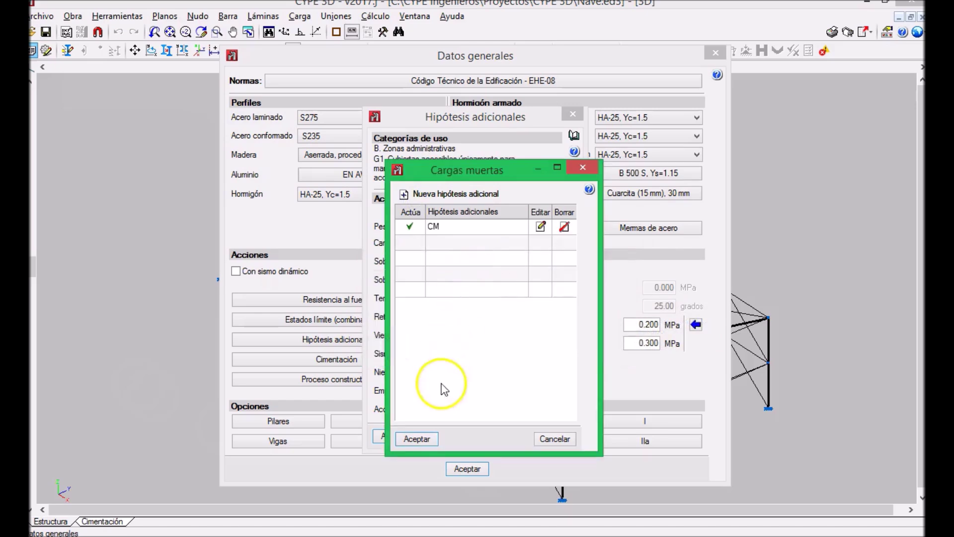
left_click(416, 439)
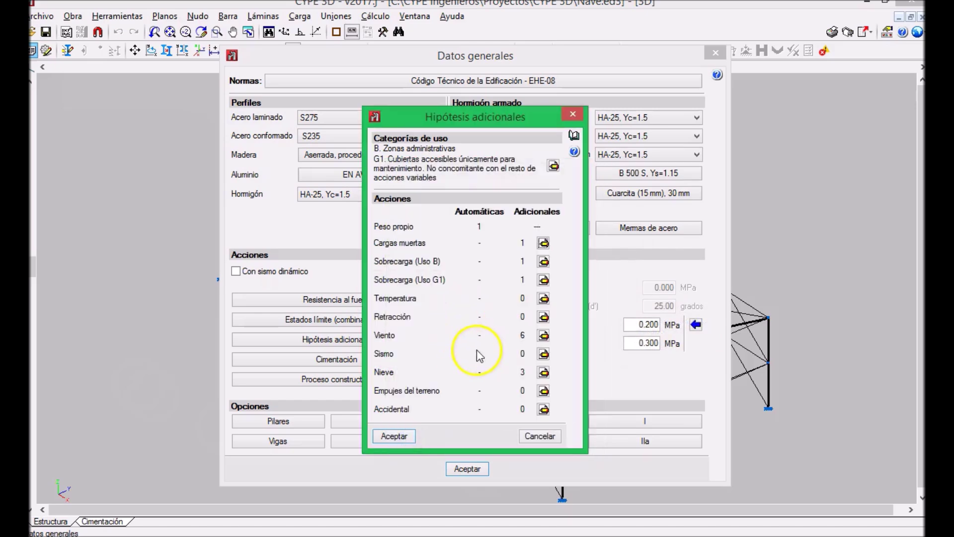
left_click(397, 436)
left_click(449, 468)
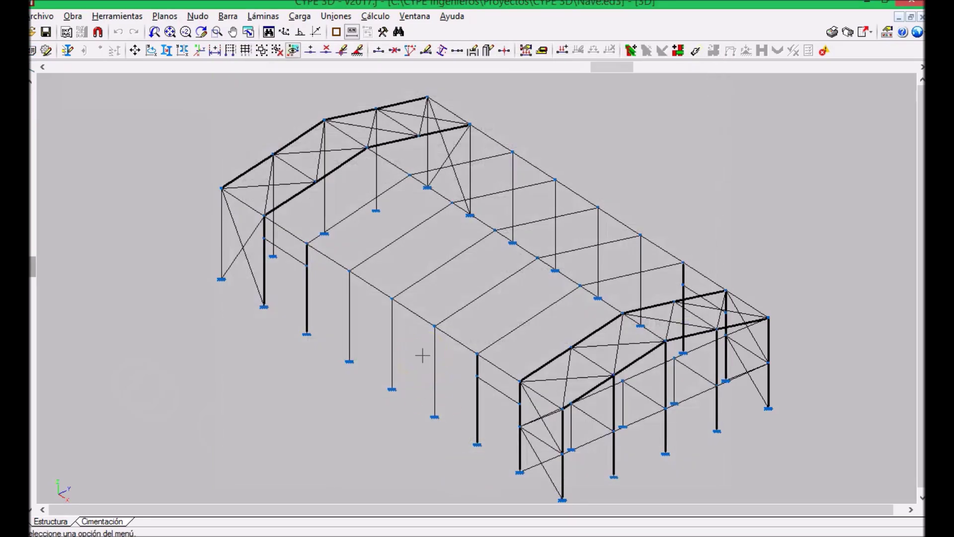
left_click(46, 33)
- In the Forjado view, introduce a load panel over the whole four-bay floor, with loads distributed parallel to its short edges
left_click(407, 17)
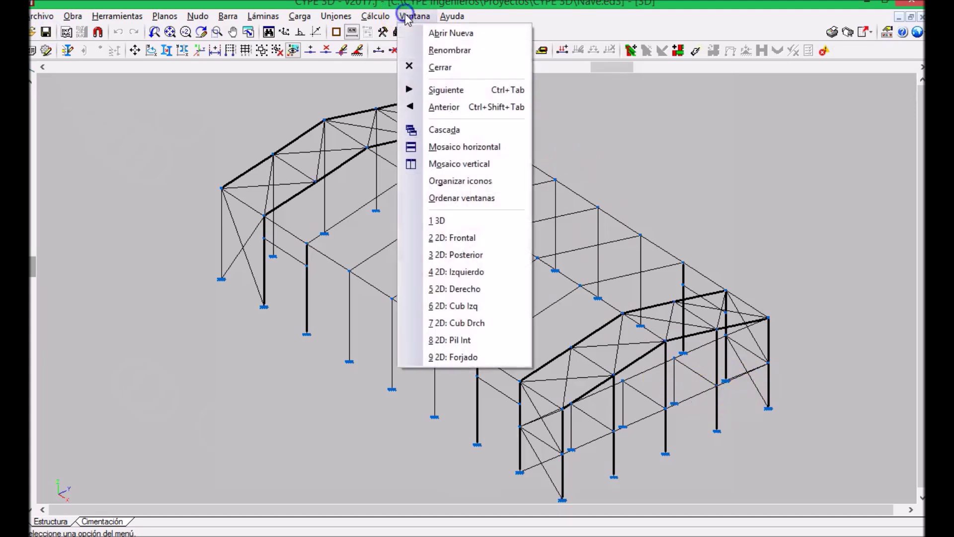
left_click(477, 360)
scroll(507, 326, "down", 1)
middle_click_drag(545, 260, 548, 257)
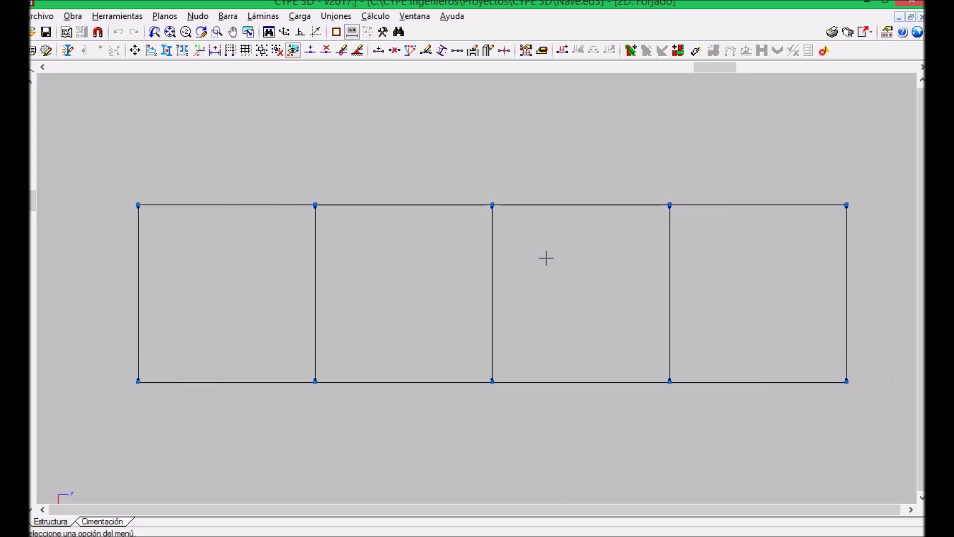
left_click(298, 17)
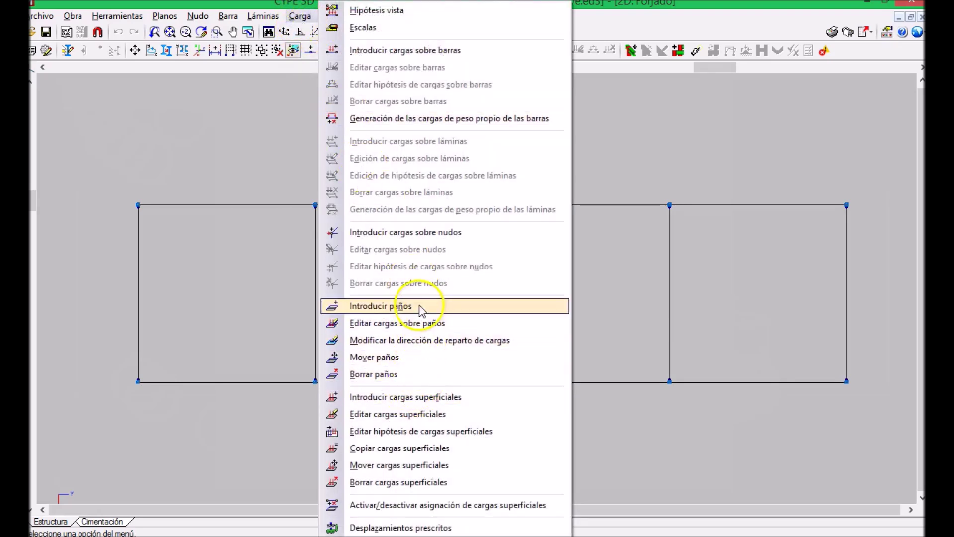
left_click(422, 309)
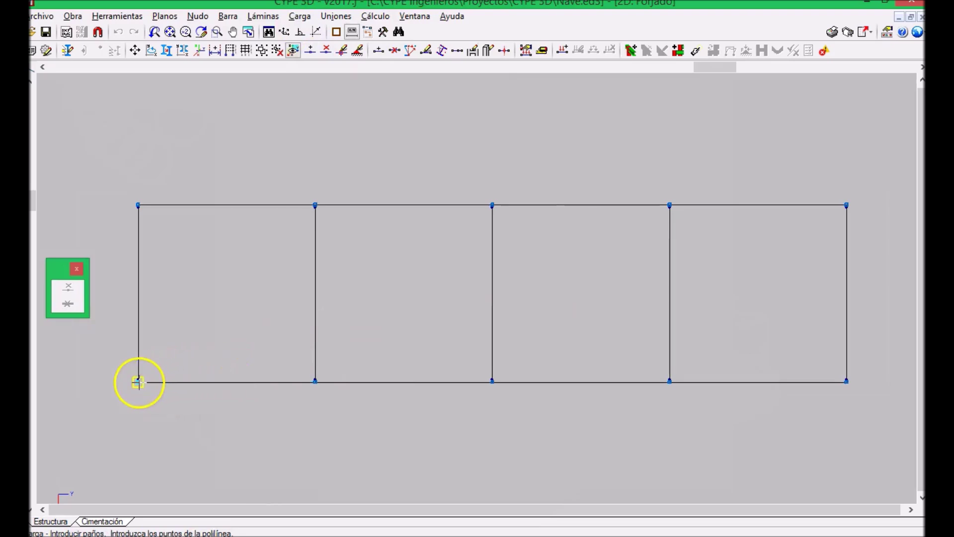
left_click(138, 382)
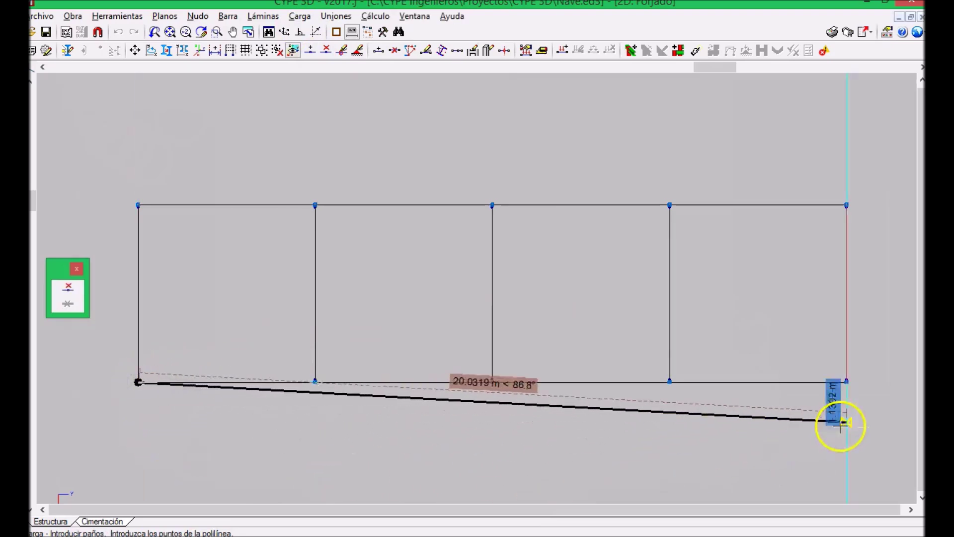
left_click(846, 382)
left_click(846, 205)
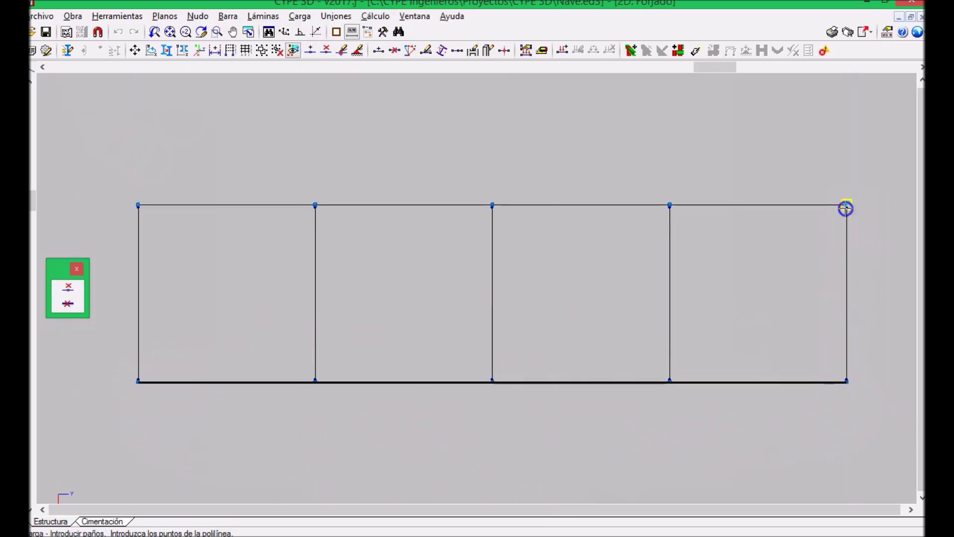
left_click(138, 204)
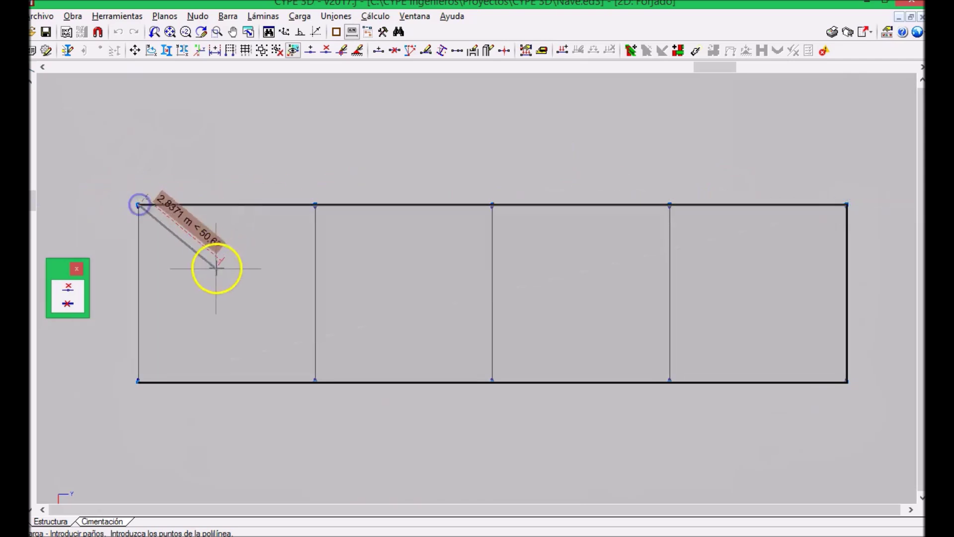
left_click(213, 272)
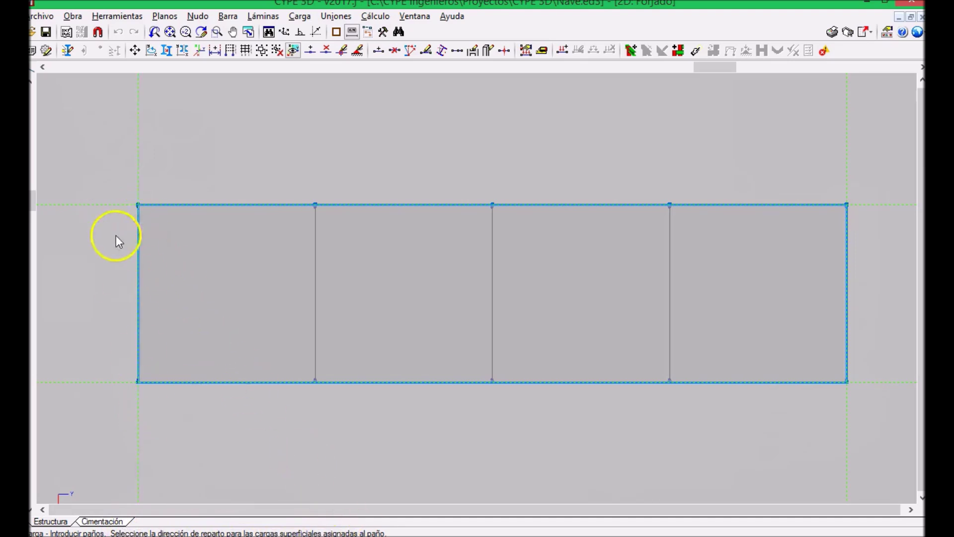
left_click(138, 291)
left_click(228, 287)
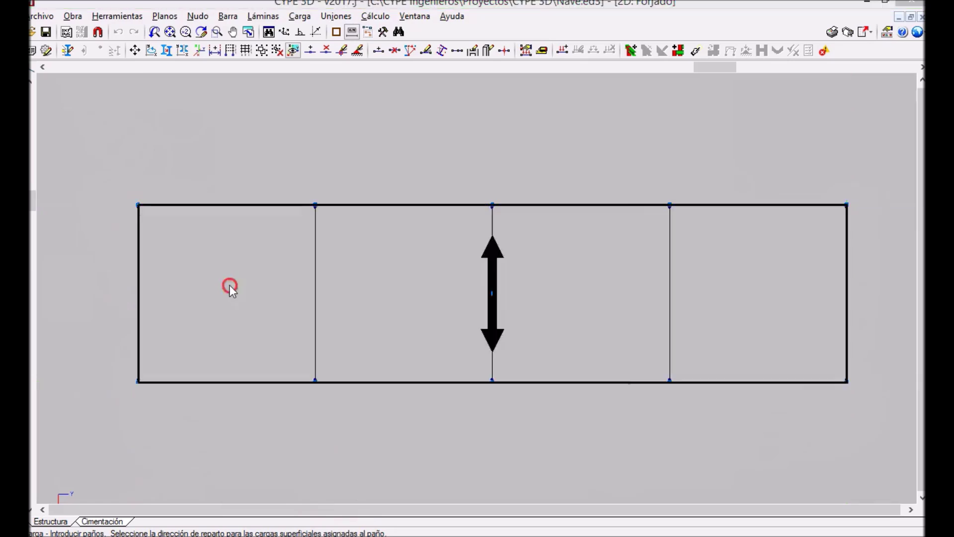
- Add a Peso propio load of 3.7, acting vertically downwards, to the Forjado floor panel
mouse_move(447, 150)
left_mouse_down()
mouse_move(452, 176)
mouse_move(448, 148)
left_mouse_up()
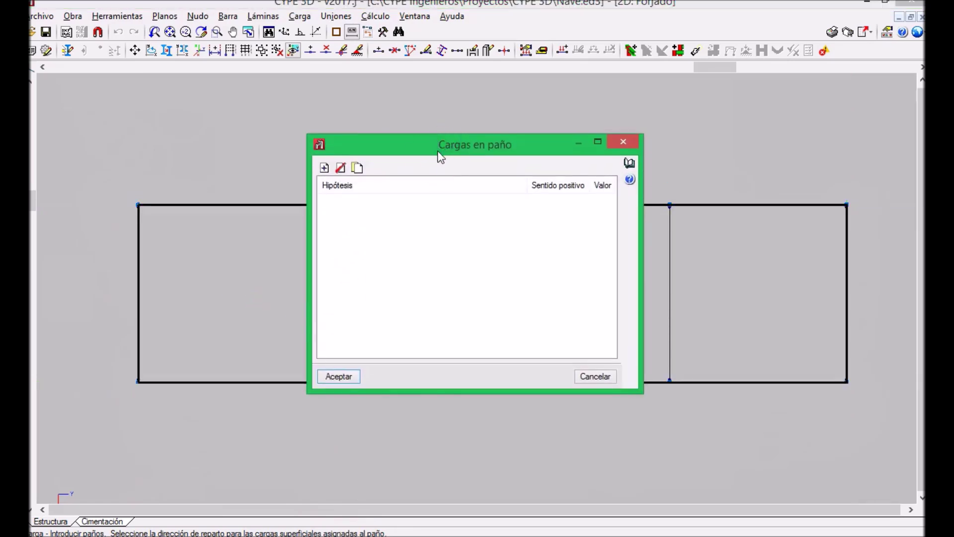
left_click(324, 167)
left_click(390, 203)
left_click(391, 203)
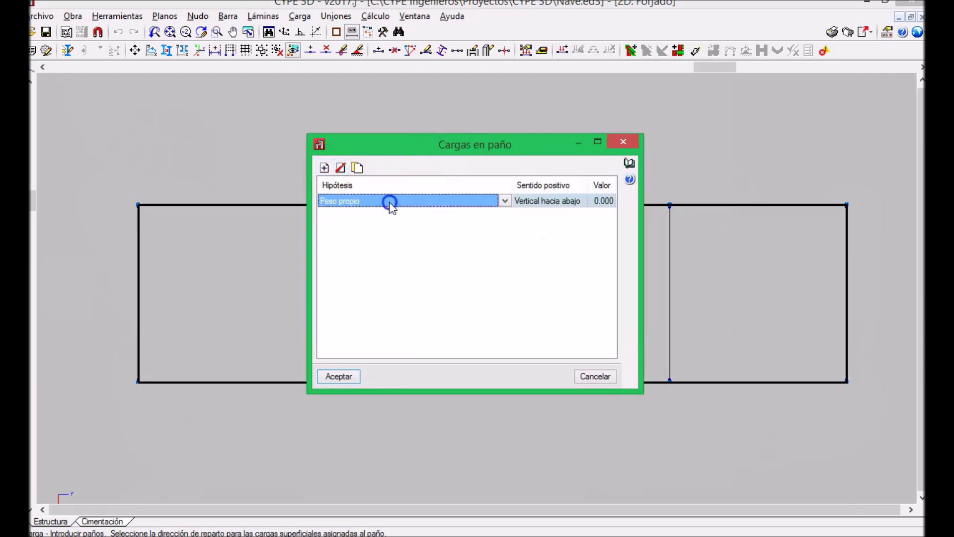
left_click(605, 202)
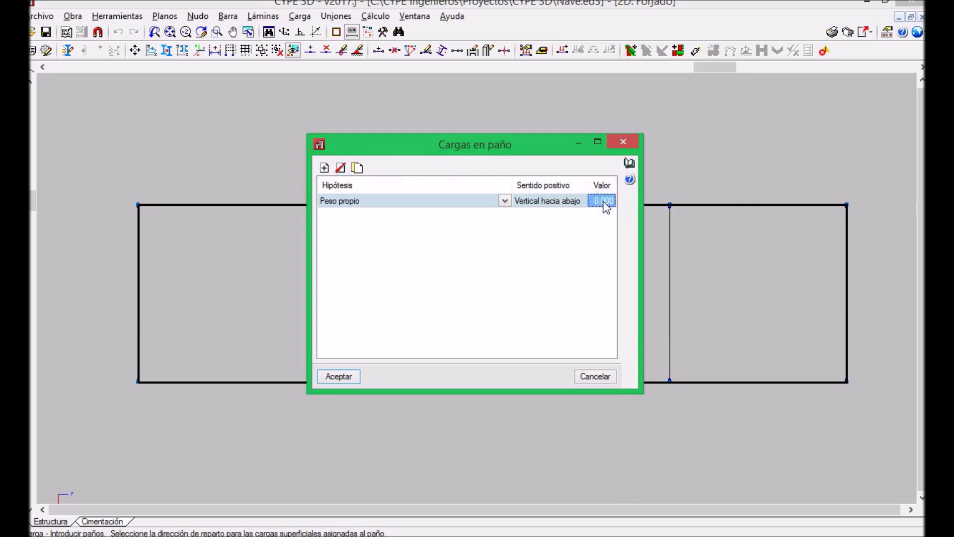
type("3.7")
key("Return")
- Add a second panel load for hypothesis CM with a value of 1.2
left_click(324, 168)
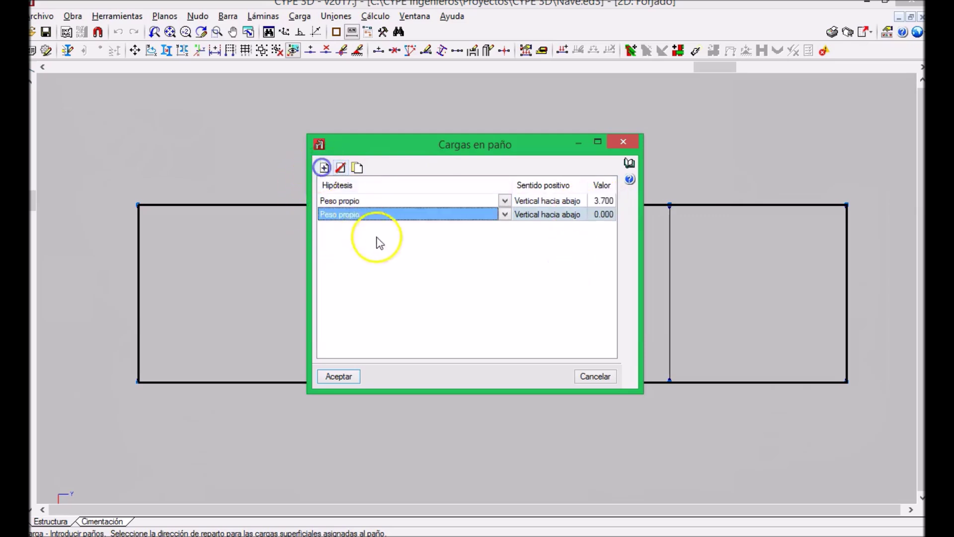
left_click(391, 215)
left_click(386, 235)
left_click(602, 215)
type("1.2")
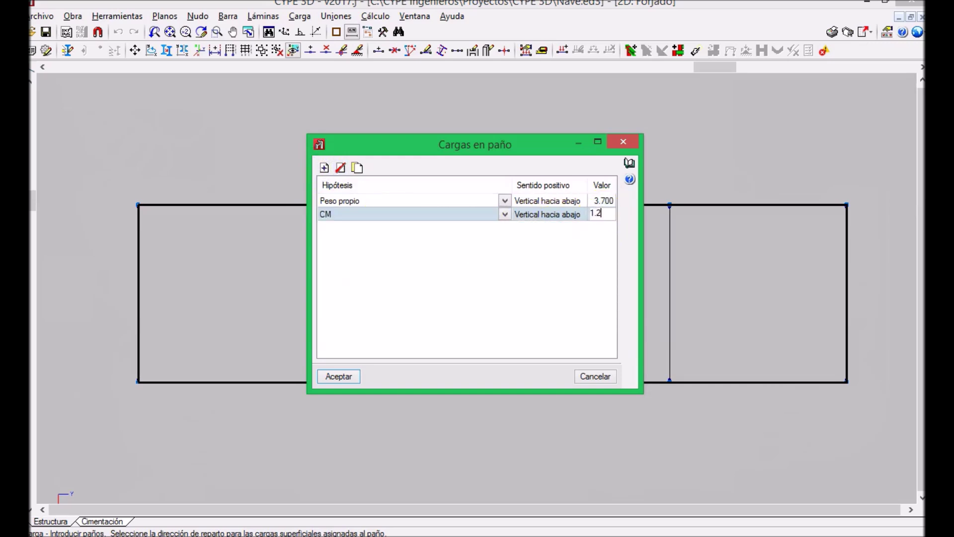
- Add a third panel load for Q (Uso B. Zonas administrativas), enter its value, and accept the panel loads
left_click(324, 168)
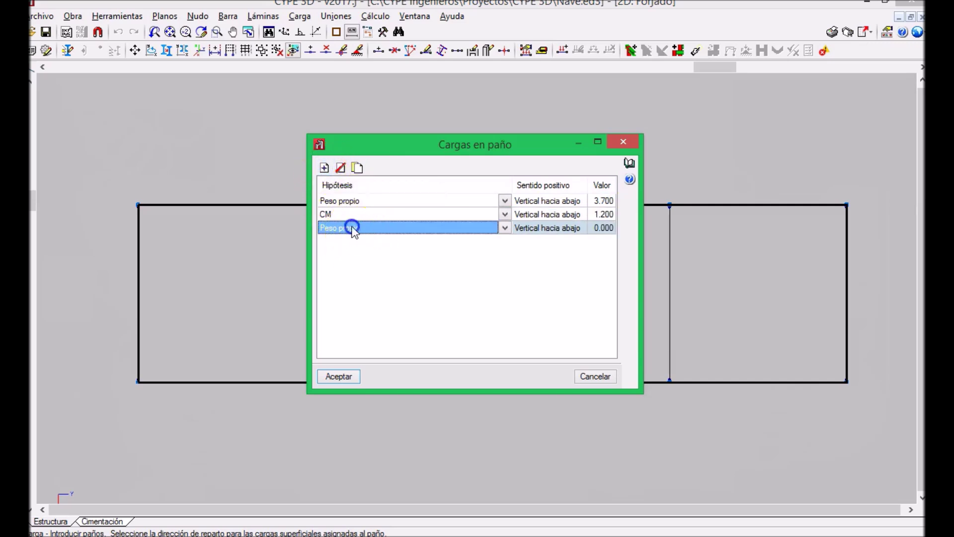
left_click(348, 227)
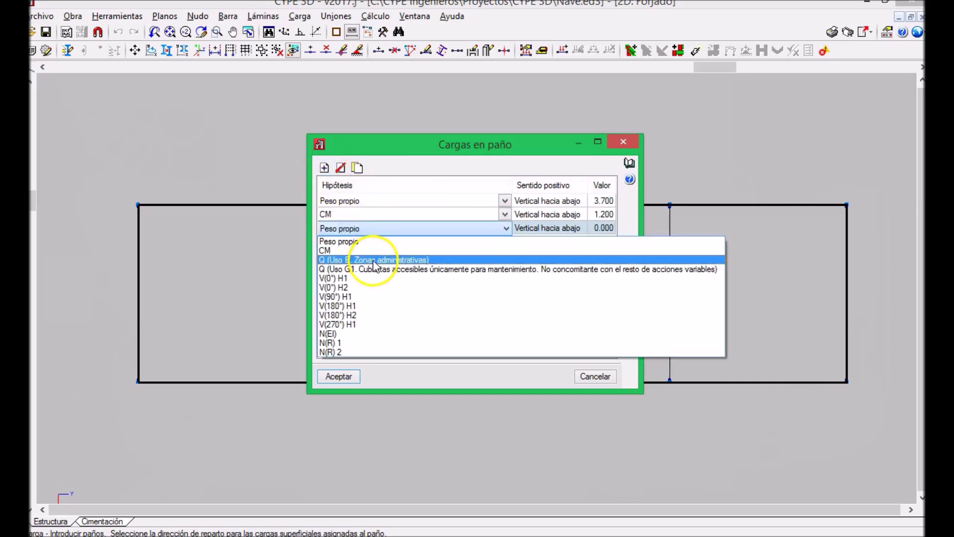
left_click(375, 262)
left_click(602, 228)
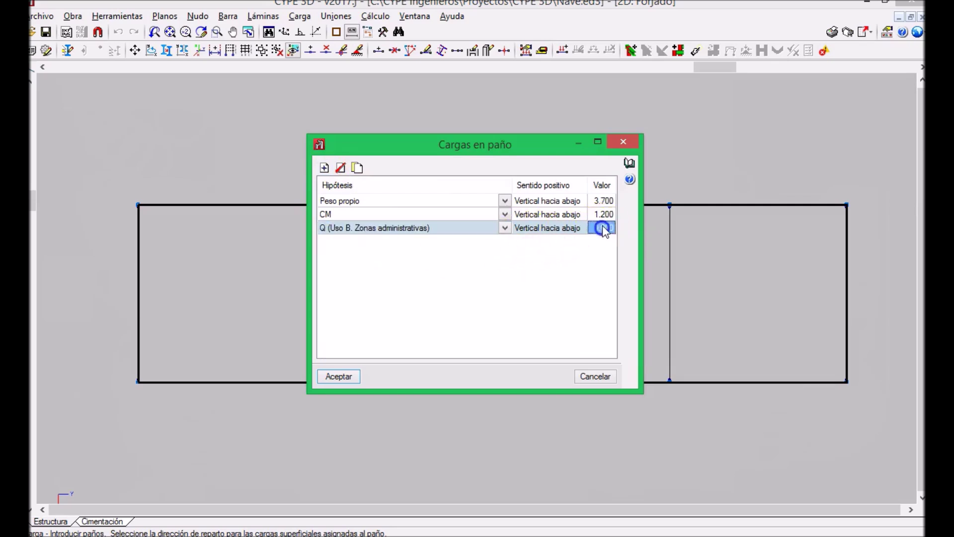
left_click(528, 288)
left_click(339, 377)
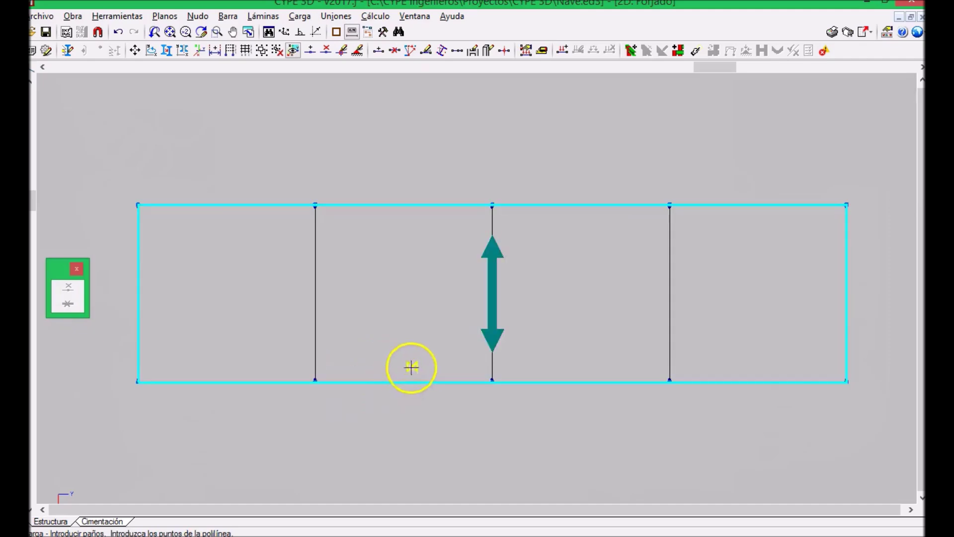
- Switch to the 3D window and examine the load panels and distribution directions on the side wall, roof, gable and floor
left_click(412, 17)
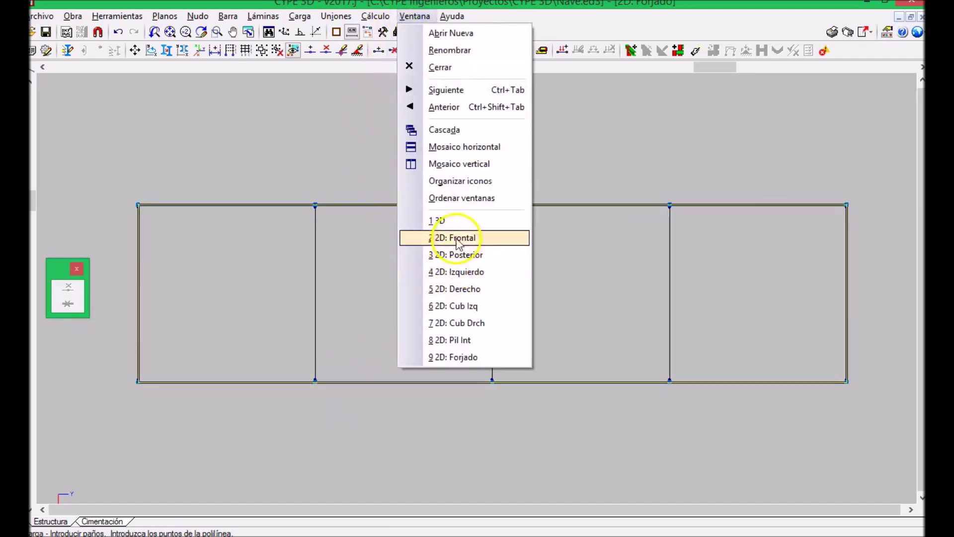
left_click(458, 219)
middle_click_drag(518, 324, 526, 298)
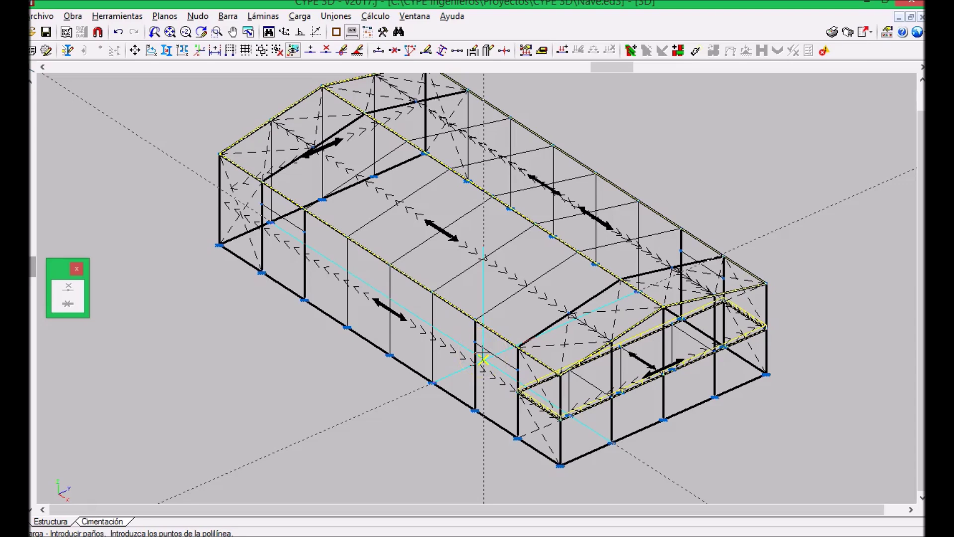
left_click(386, 326)
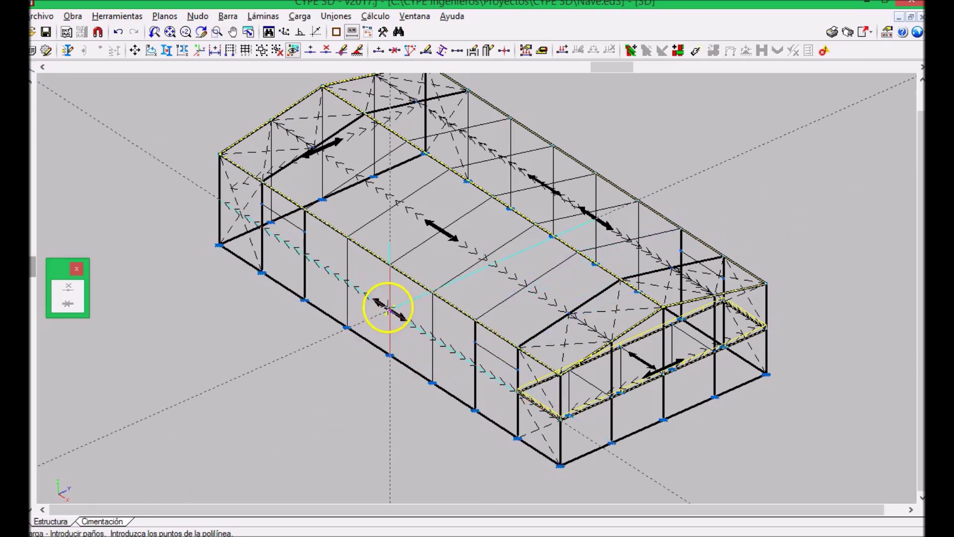
scroll(383, 315, "up", 1)
scroll(381, 316, "up", 1)
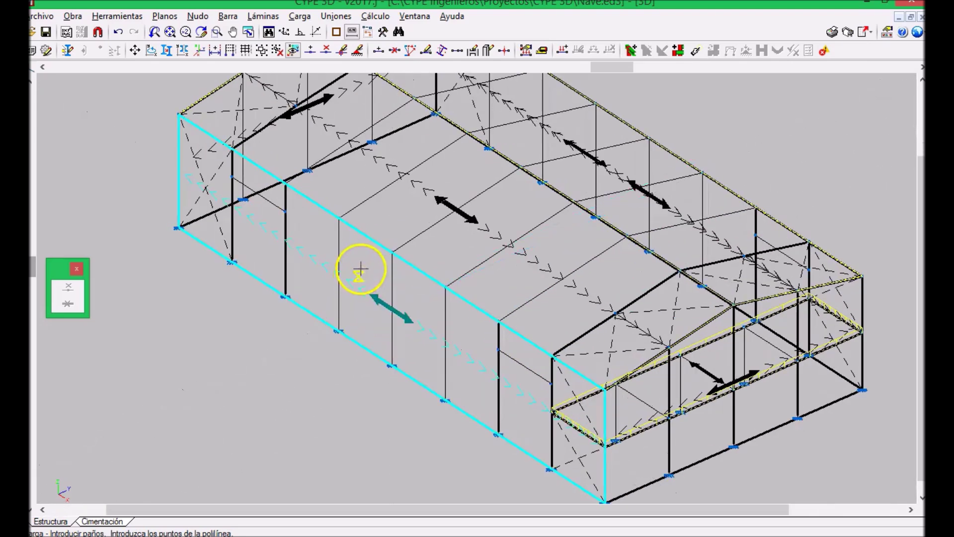
left_click(348, 306)
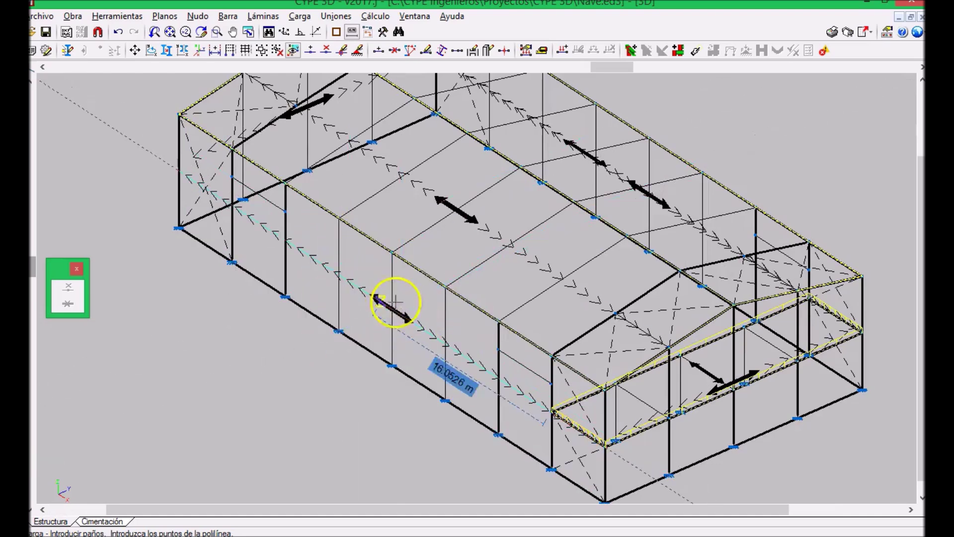
scroll(646, 382, "up", 4)
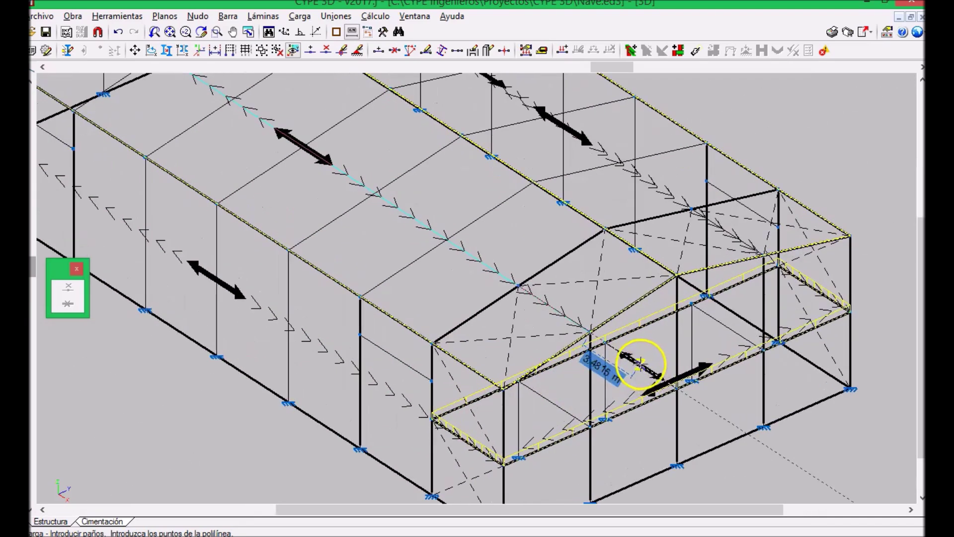
scroll(676, 412, "up", 3)
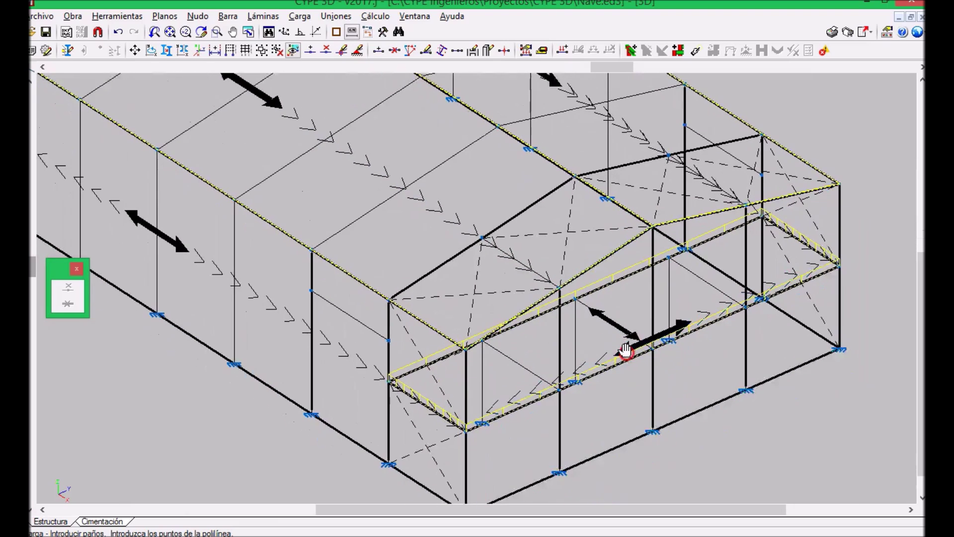
scroll(560, 319, "up", 2)
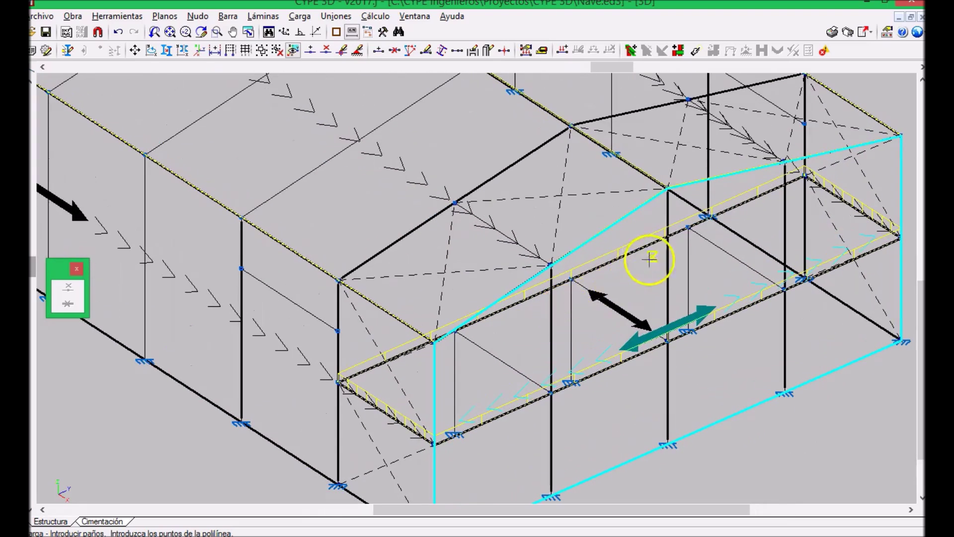
left_click(609, 260)
- Display the loads of hypothesis Q (Uso B. Zonas administrativas) on the 3D structure
left_click(300, 16)
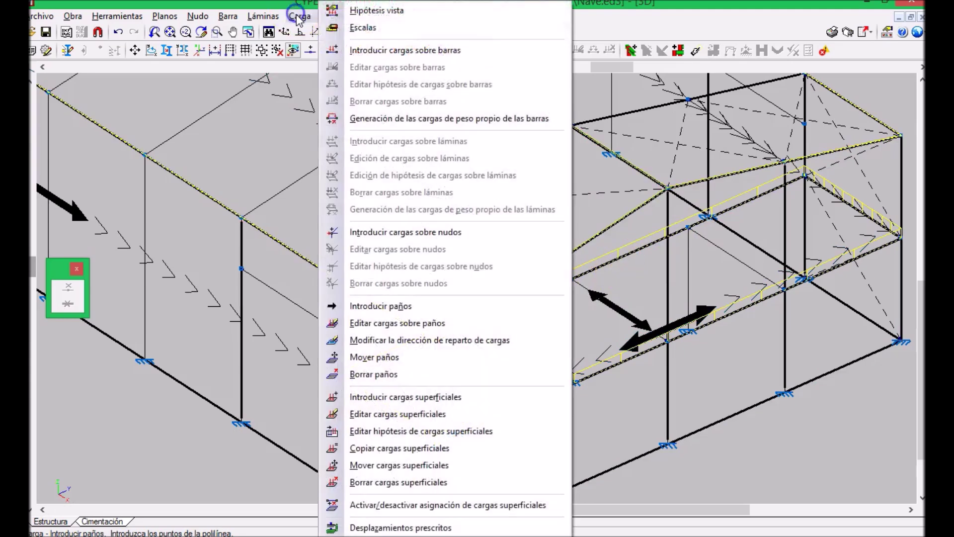
left_click(371, 12)
left_click_drag(465, 228, 279, 142)
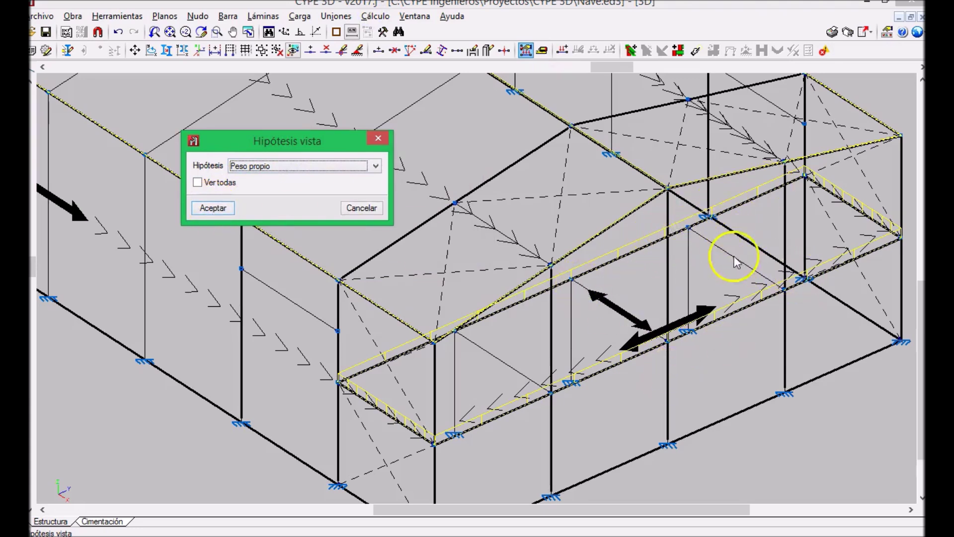
left_click(300, 167)
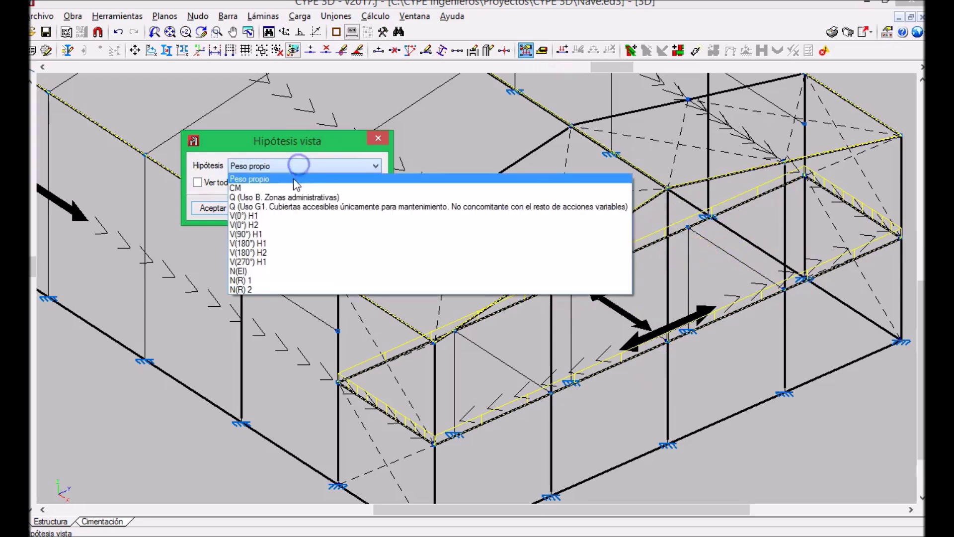
left_click(282, 198)
left_click(221, 207)
scroll(716, 299, "down", 3)
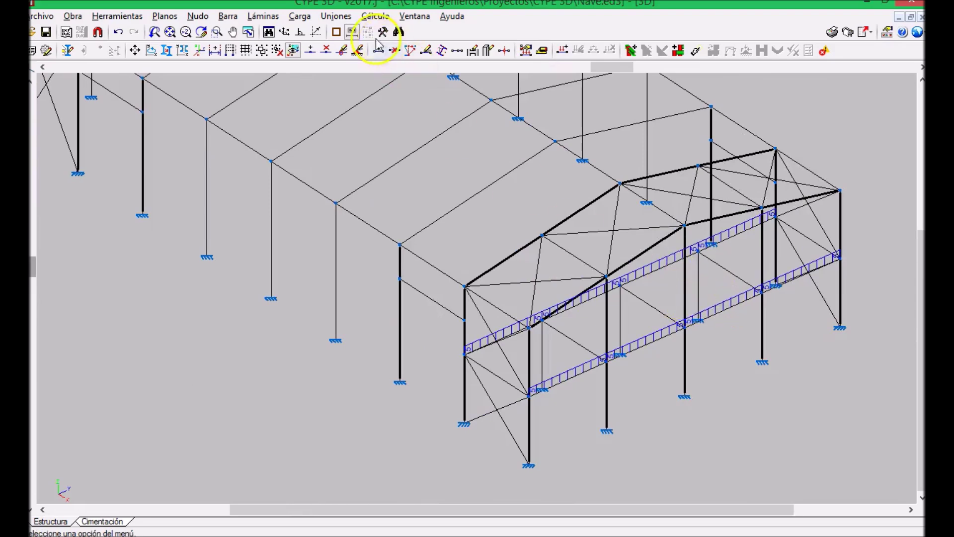
- Change the displayed hypothesis to V(0°) H1 and inspect its wind loads across the portal frames
left_click(298, 16)
left_click(376, 10)
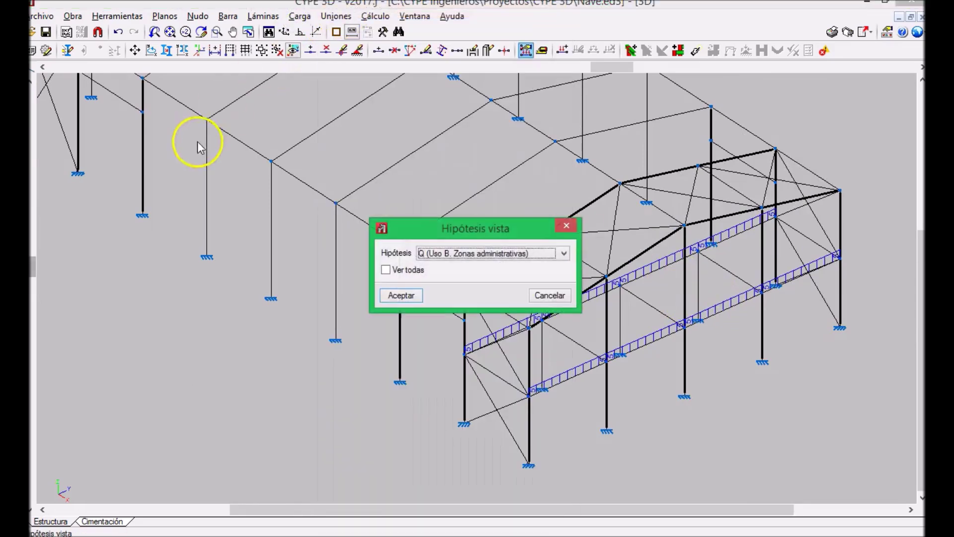
left_click(485, 255)
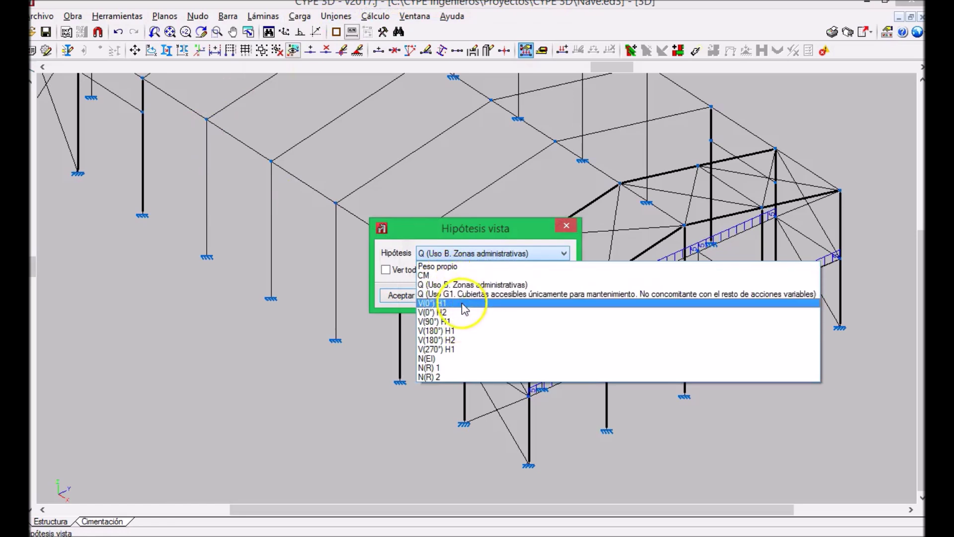
left_click(428, 302)
left_click(400, 296)
scroll(447, 308, "down", 3)
scroll(392, 260, "up", 4)
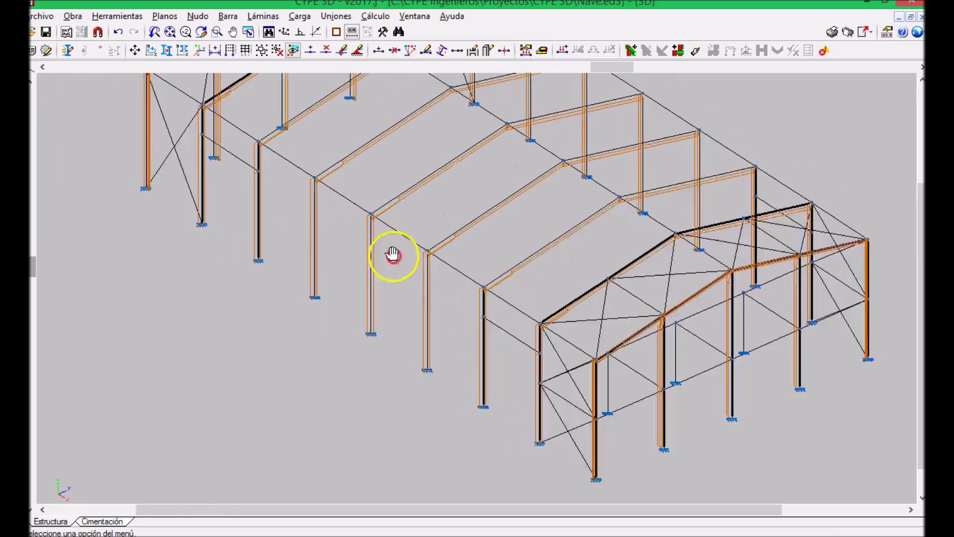
scroll(420, 314, "down", 1)
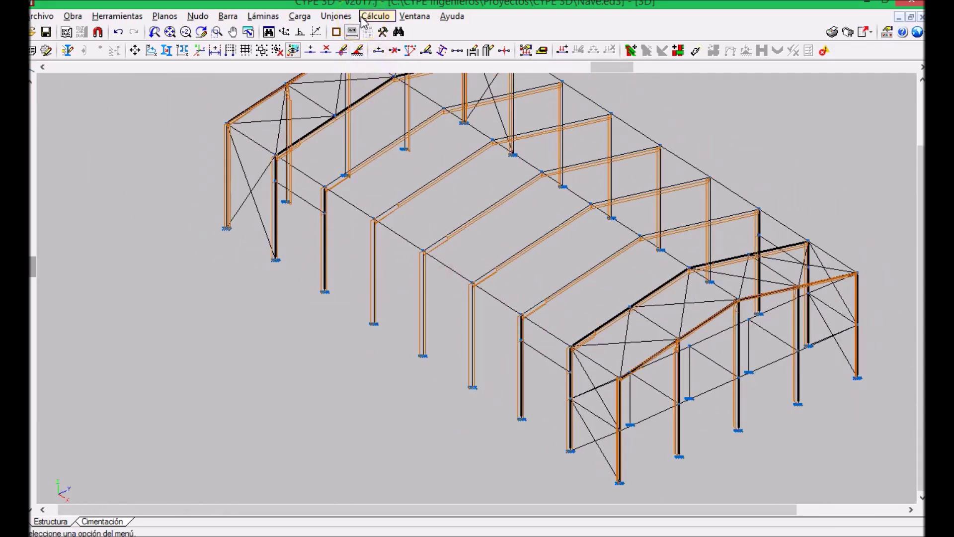
left_click(374, 17)
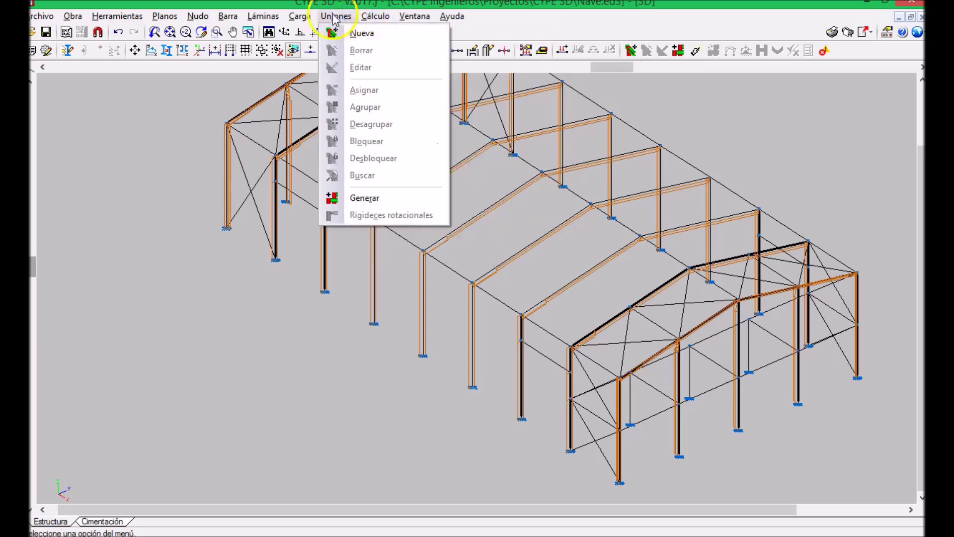
mouse_move(308, 19)
left_click(267, 9)
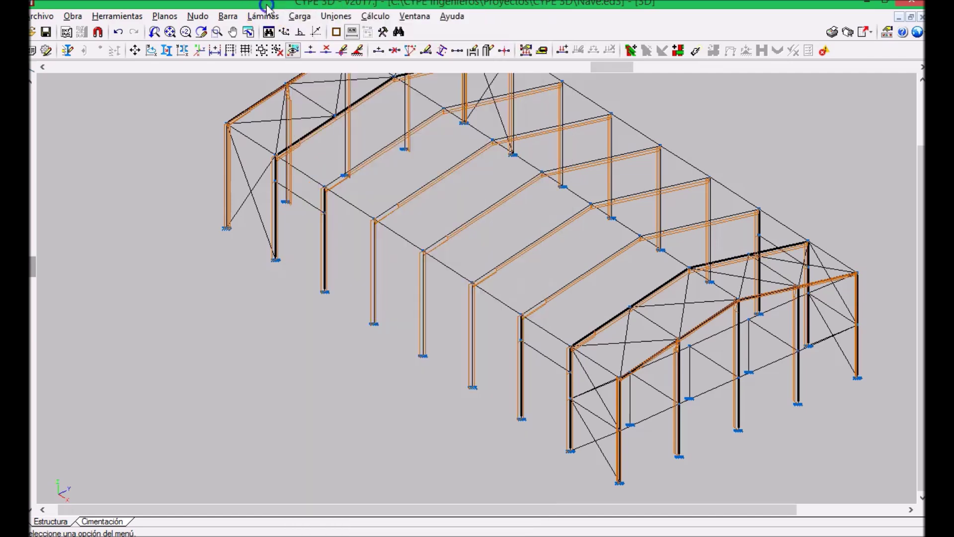
left_click(300, 16)
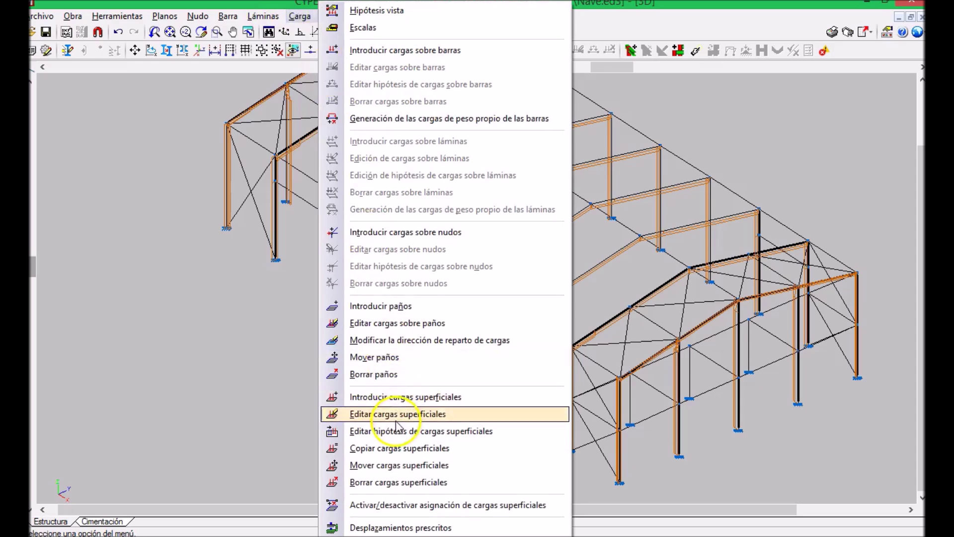